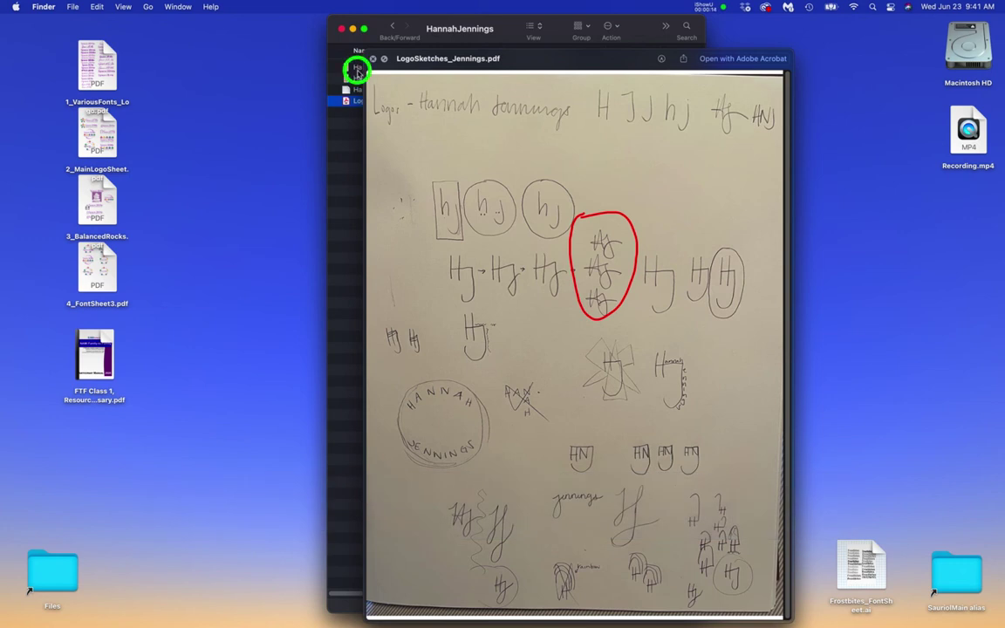
pyautogui.click(358, 68)
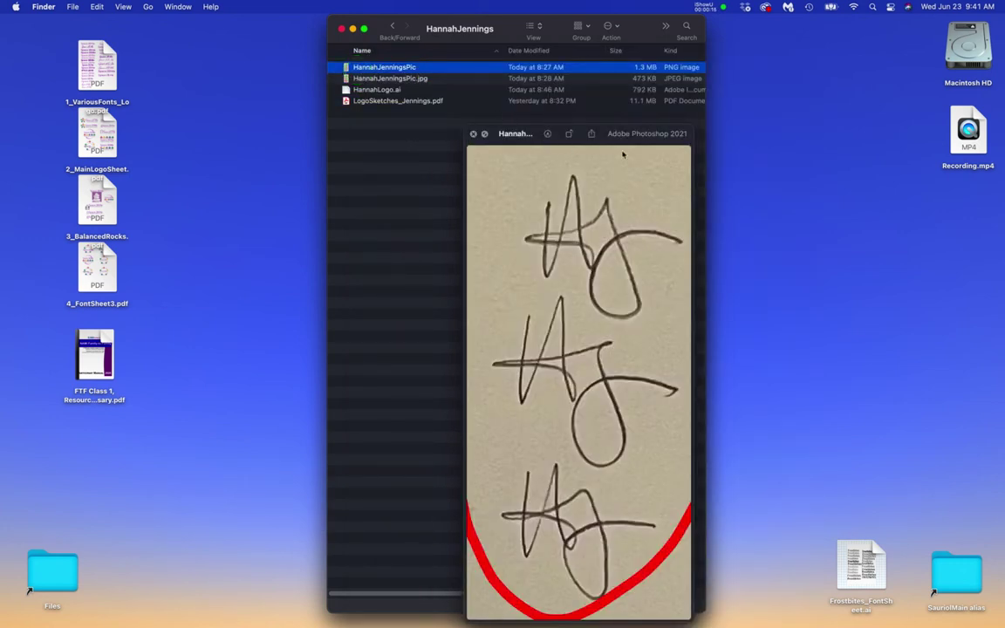
pyautogui.click(687, 132)
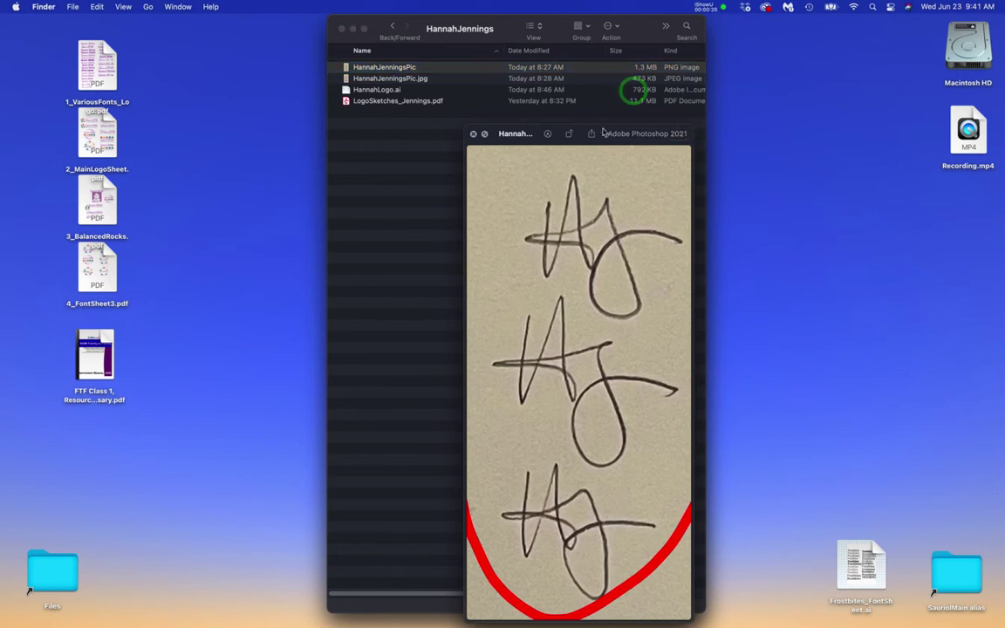
pyautogui.moveTo(603, 133); pyautogui.dragTo(542, 63)
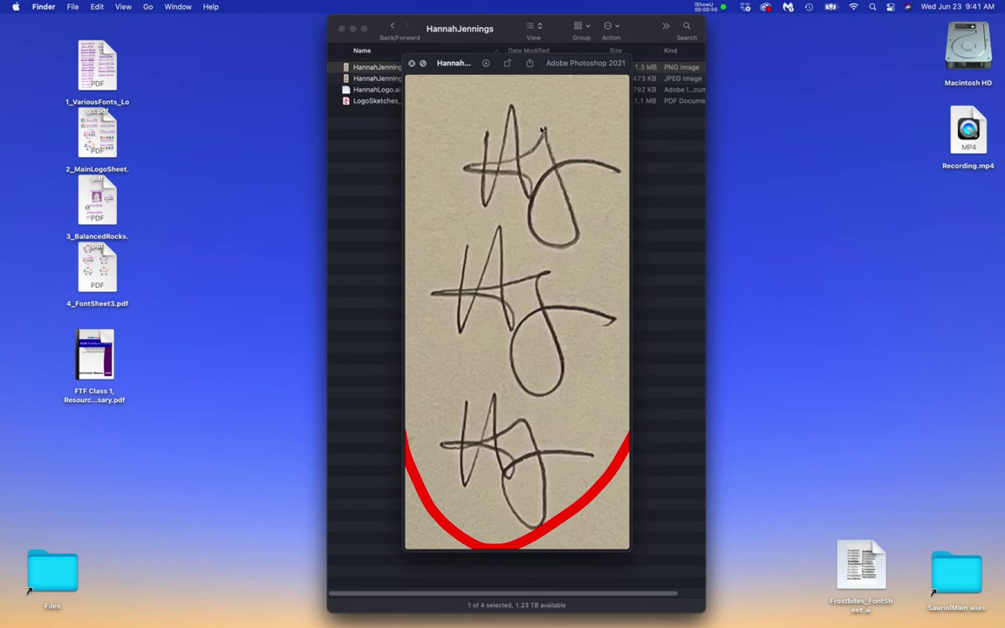
pyautogui.moveTo(2, 187)
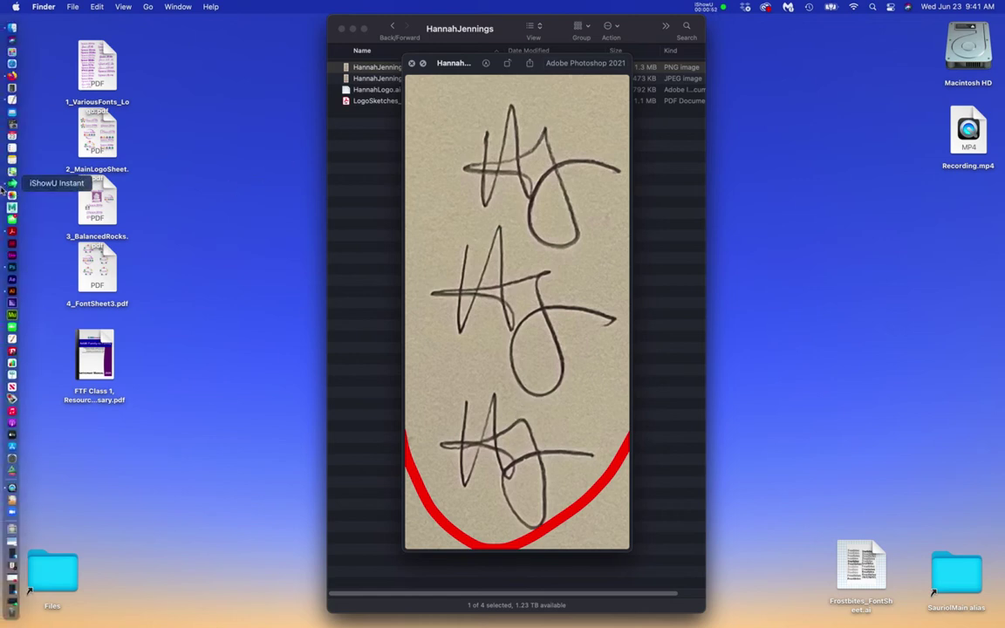
pyautogui.rightClick(13, 232)
pyautogui.click(48, 267)
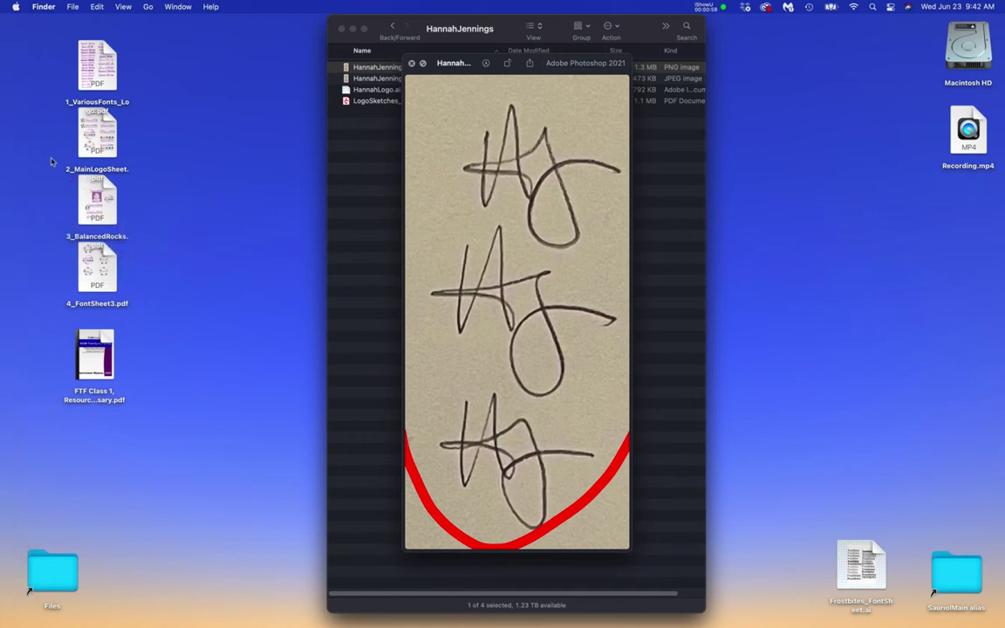
pyautogui.click(355, 165)
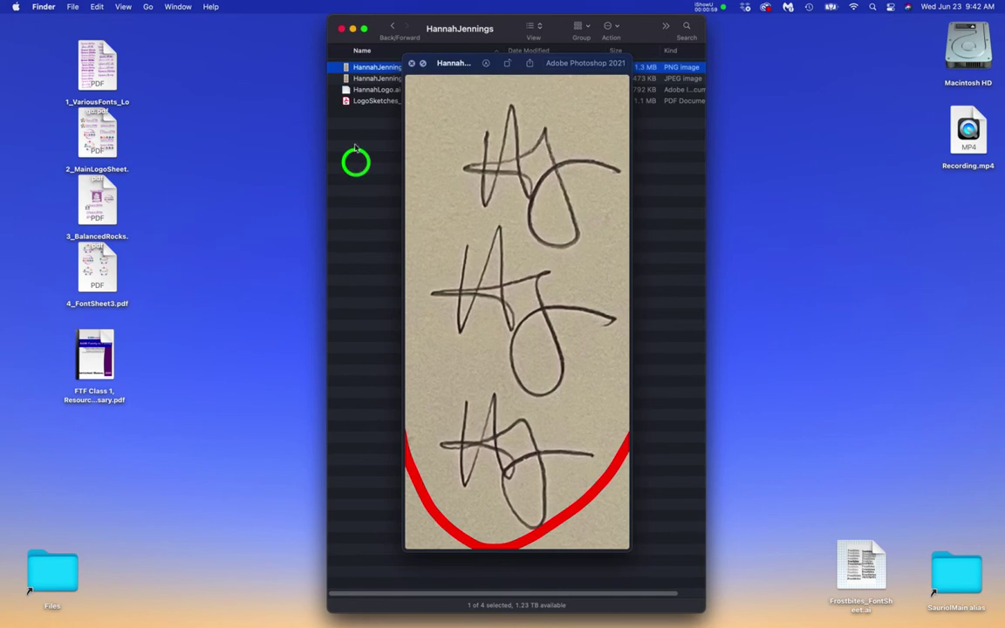
pyautogui.click(345, 91)
# - Open HannahLogo.ai in Illustrator and inspect the linked sketch image inside ReferenceLayer
pyautogui.doubleClick(346, 91)
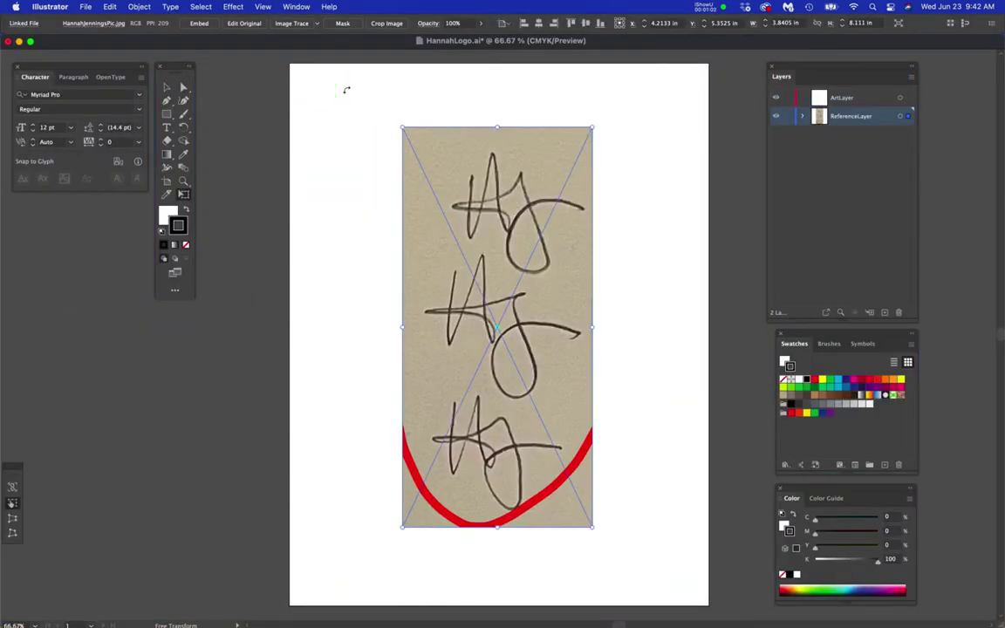
pyautogui.click(777, 116)
pyautogui.click(777, 116)
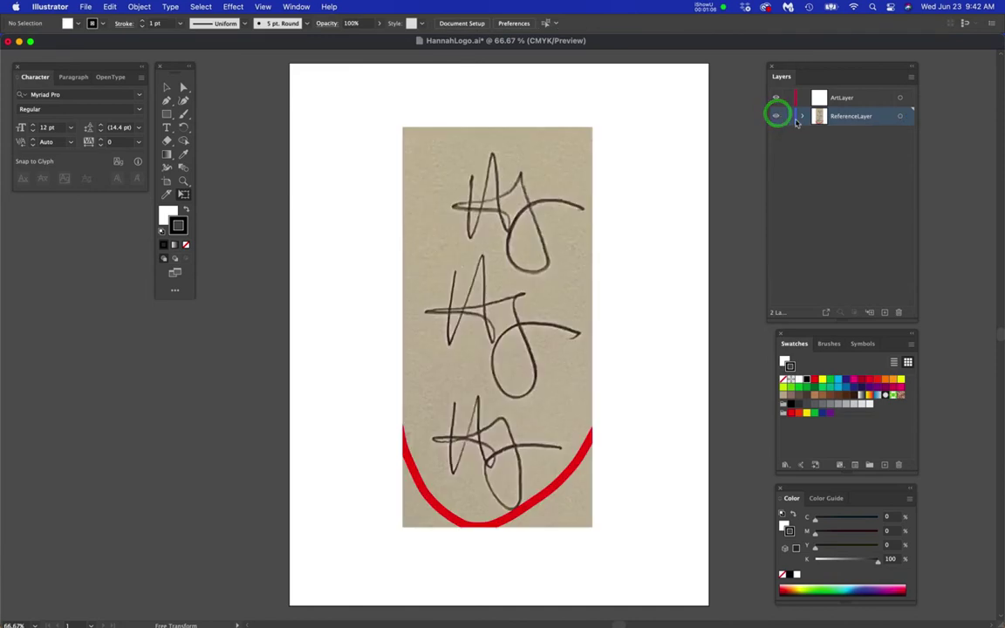
pyautogui.click(801, 117)
pyautogui.click(801, 117)
pyautogui.click(802, 116)
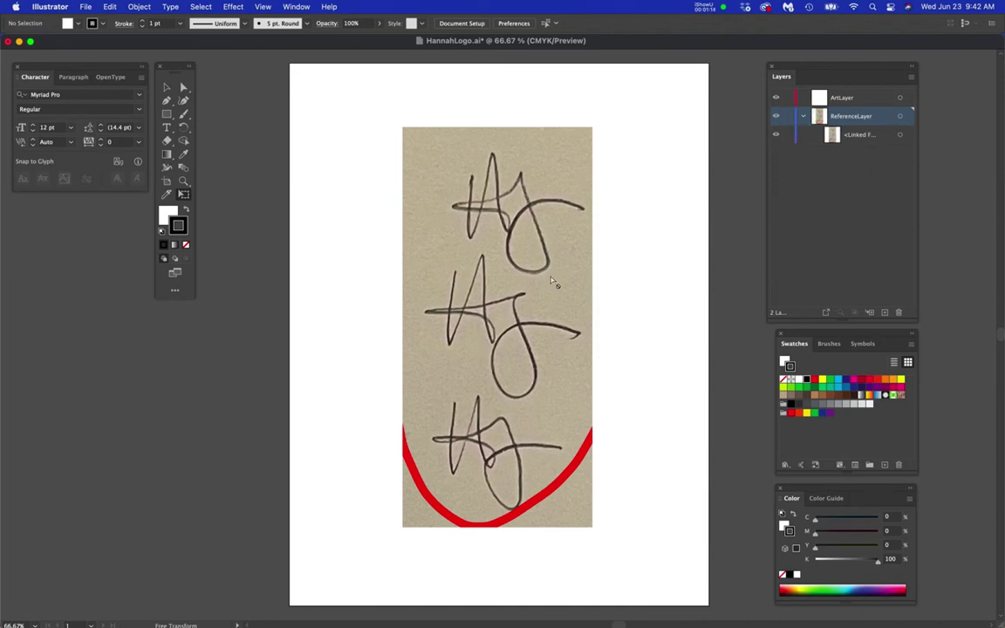
pyautogui.scroll(1, 551, 281)
pyautogui.scroll(-1, 551, 281)
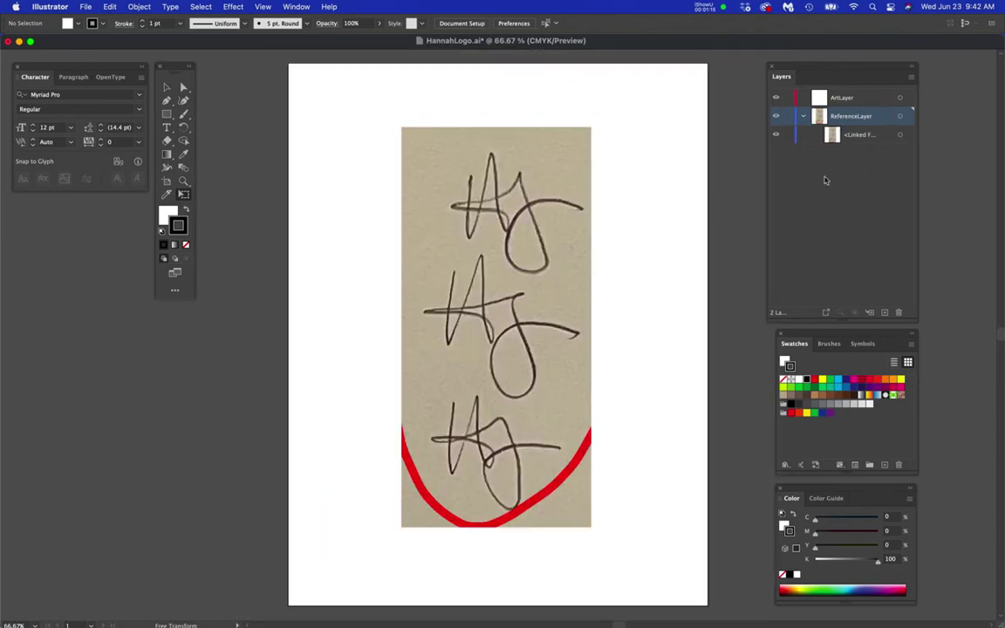
# - Dim ReferenceLayer's sketch image to 30%, lock the layer, and make ArtLayer active
pyautogui.doubleClick(885, 118)
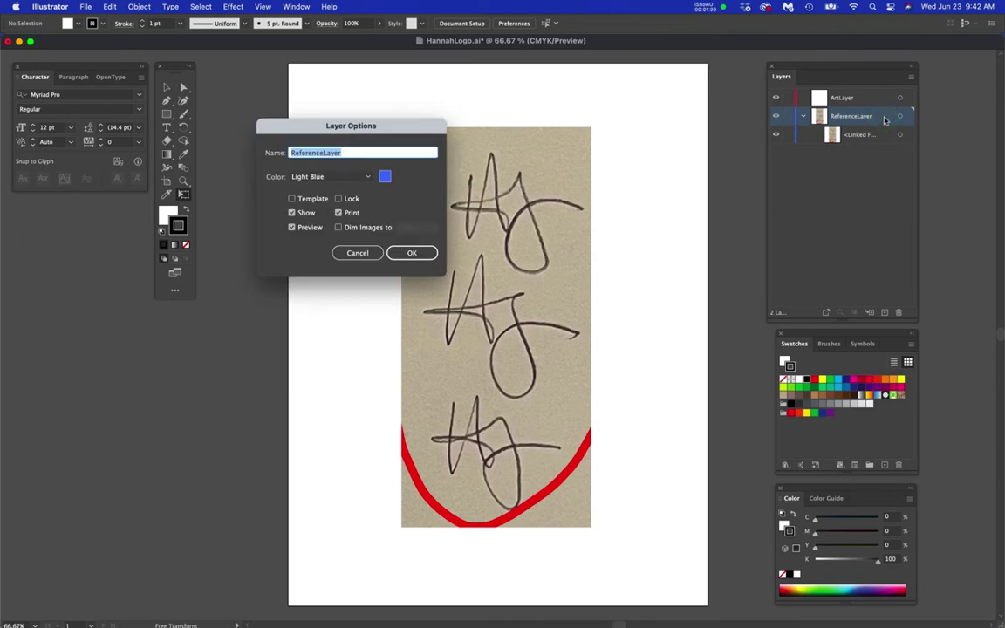
pyautogui.click(340, 228)
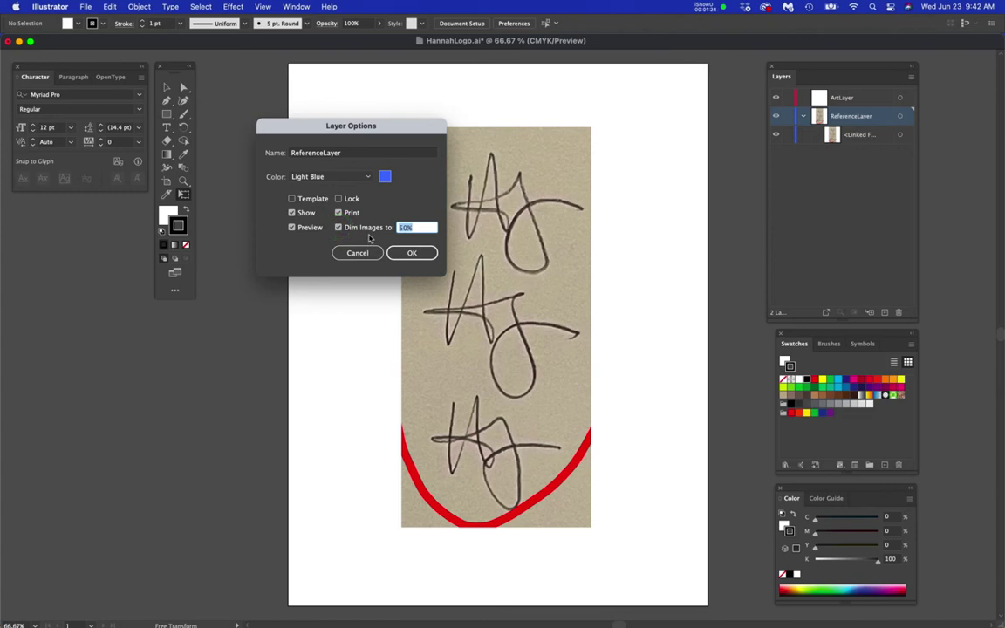
pyautogui.write('40')
pyautogui.press('Return')
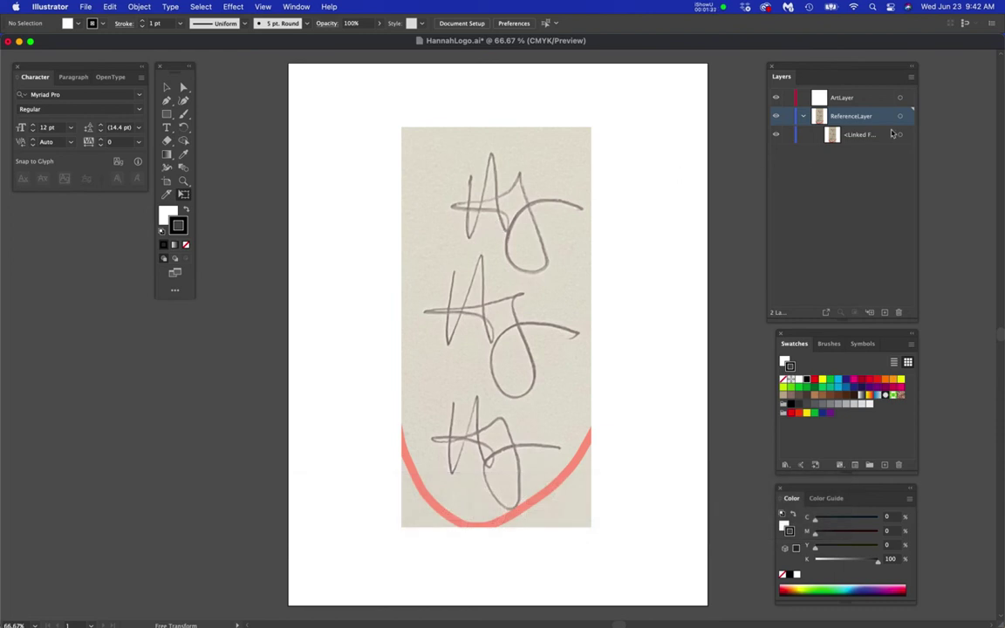
pyautogui.click(884, 122)
pyautogui.doubleClick(884, 122)
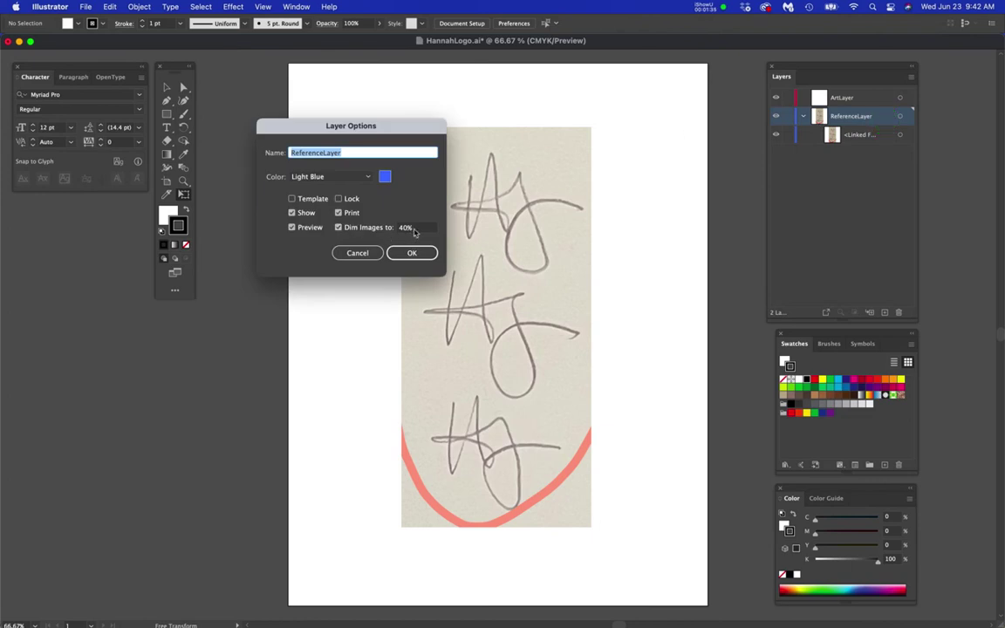
pyautogui.click(398, 227)
pyautogui.write('30')
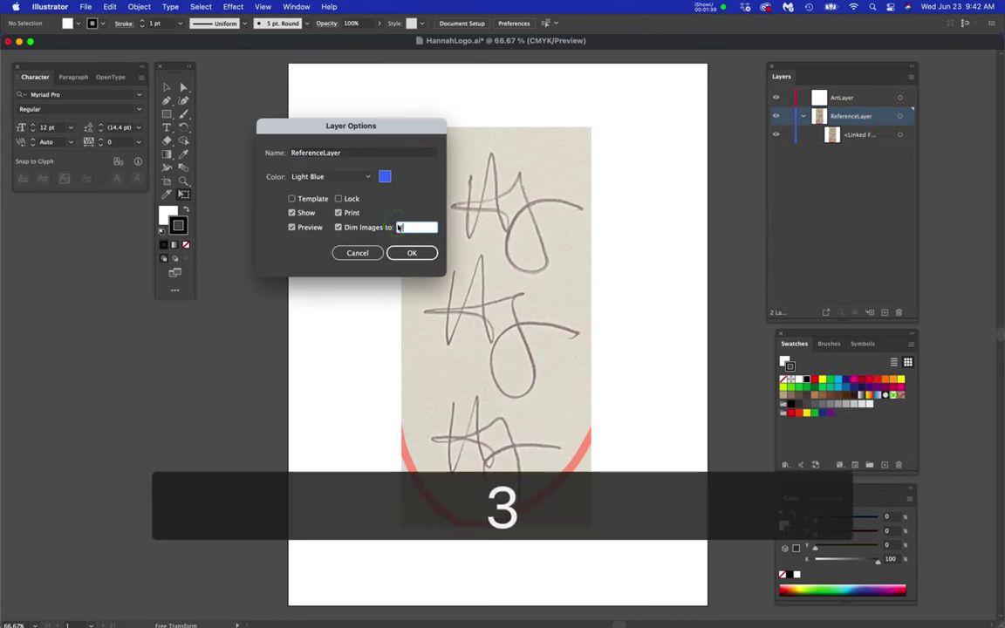
pyautogui.press('Return')
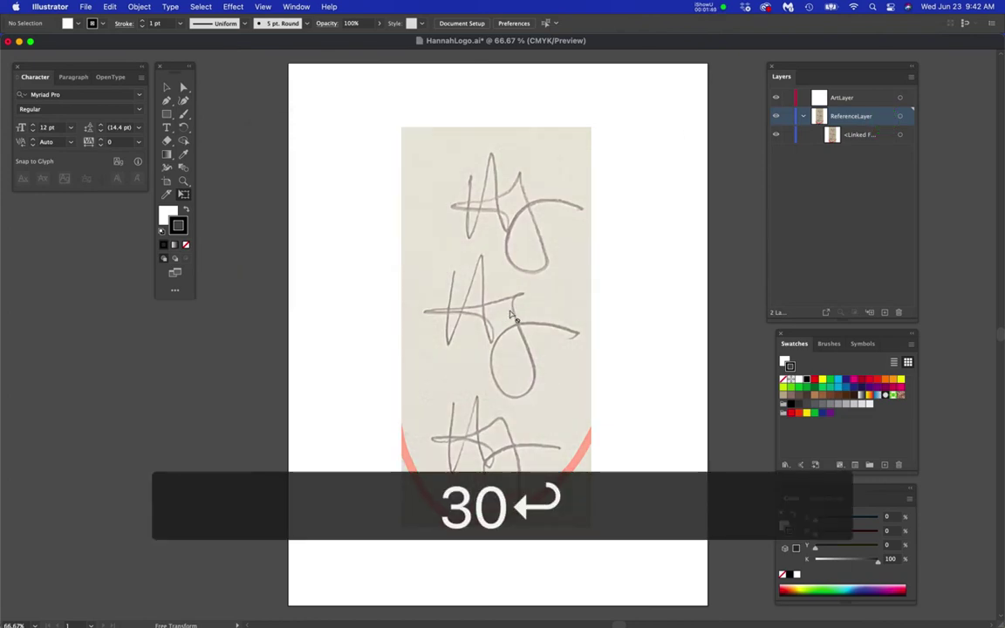
pyautogui.click(788, 119)
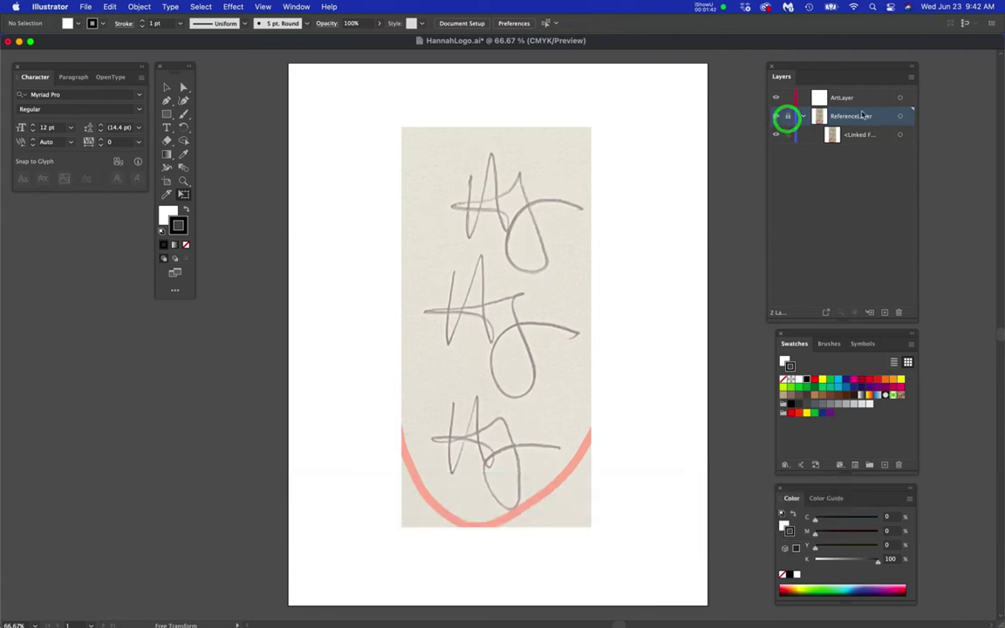
pyautogui.click(870, 101)
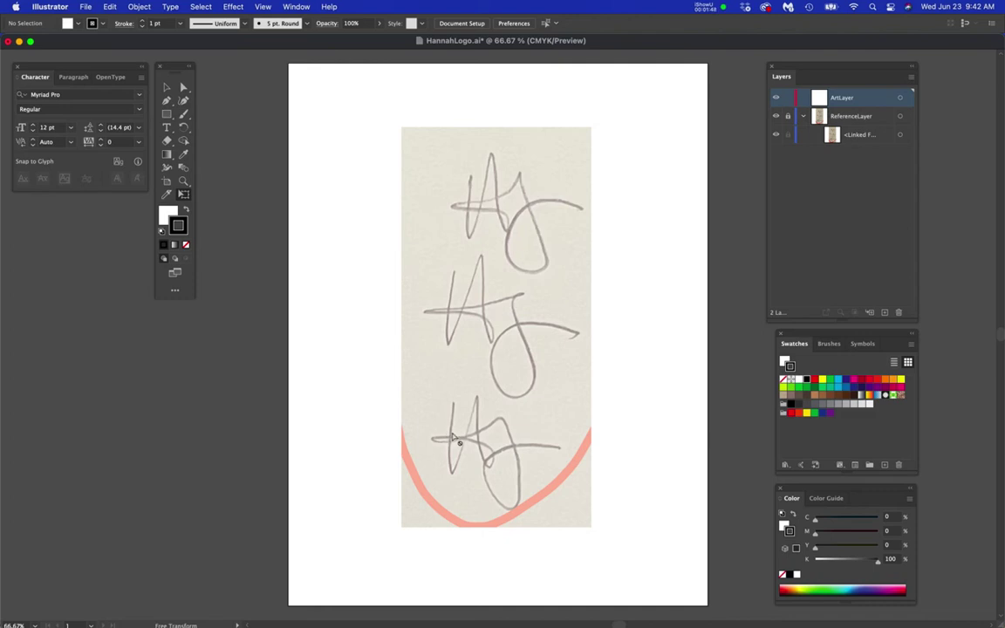
# - Zoom in on the H sketch and set the Pen tool to no fill with a black stroke
pyautogui.scroll(3, 453, 440)
pyautogui.scroll(1, 453, 438)
pyautogui.moveTo(489, 426); pyautogui.dragTo(468, 323)
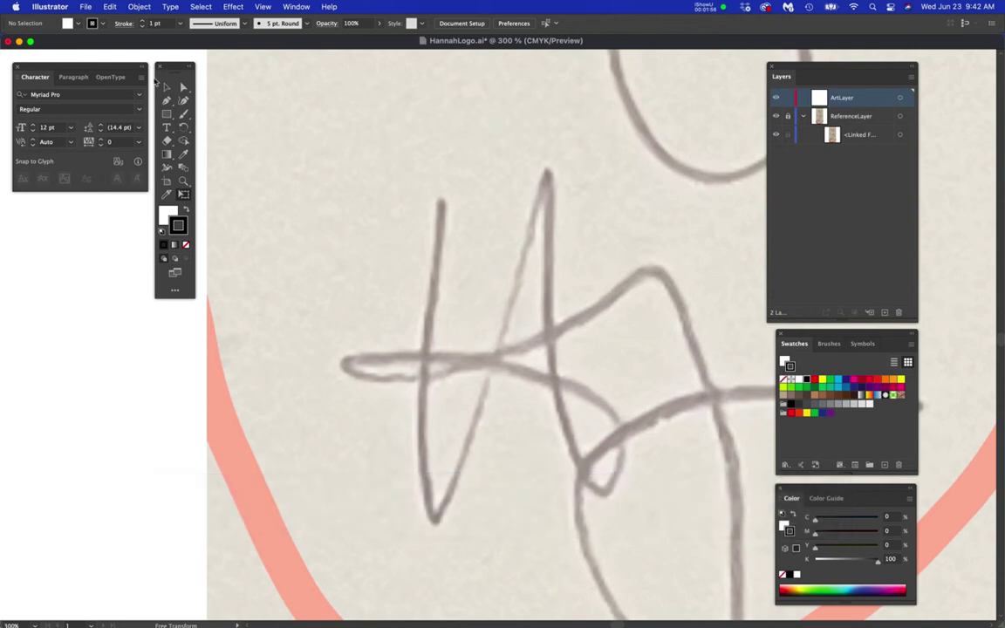
pyautogui.moveTo(169, 70); pyautogui.dragTo(174, 110)
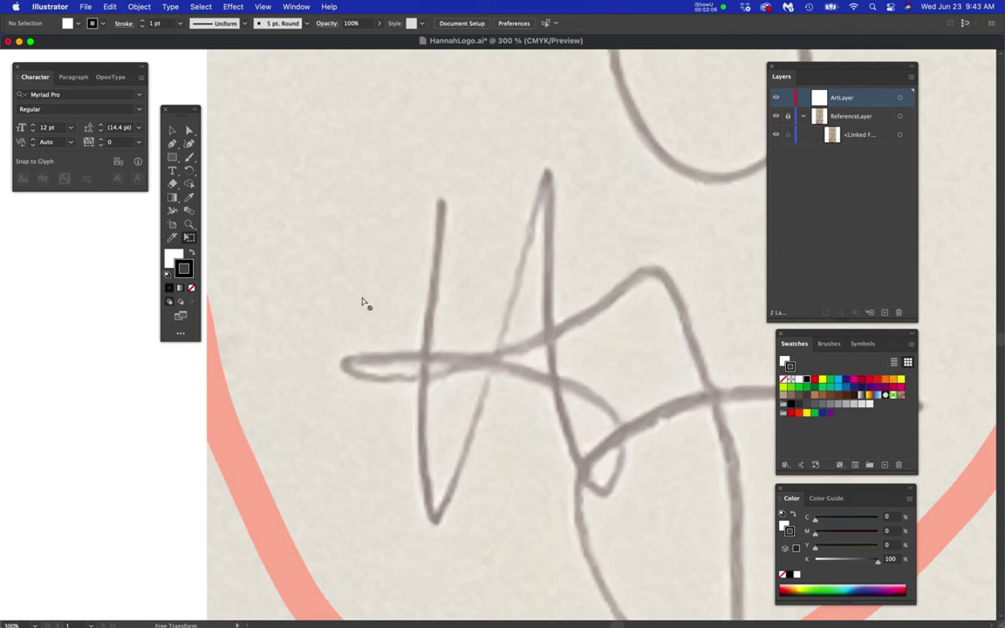
pyautogui.press('space')
pyautogui.moveTo(711, 468); pyautogui.dragTo(635, 366)
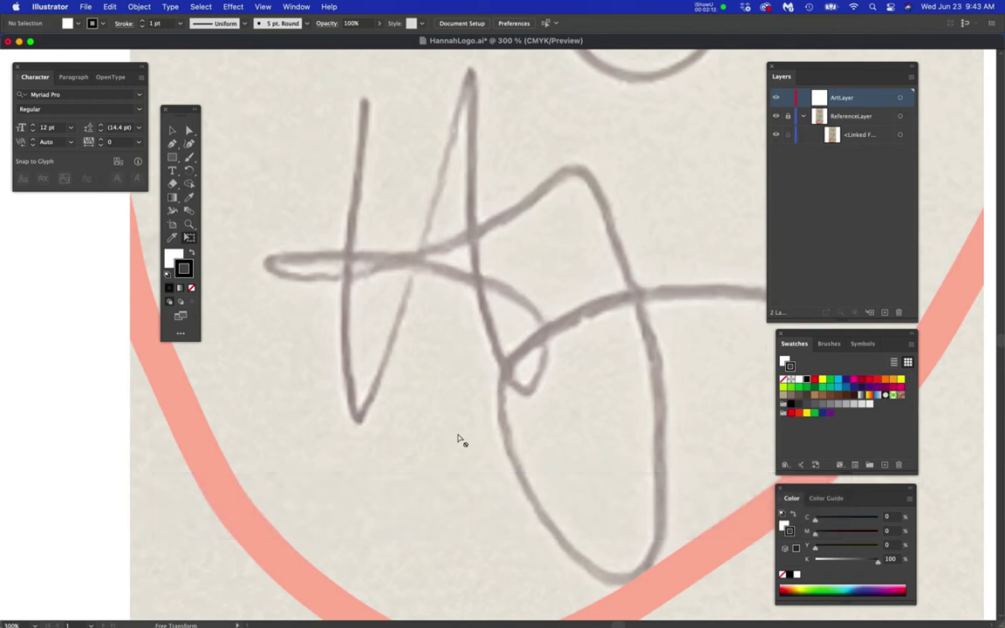
pyautogui.press('space')
pyautogui.moveTo(355, 419); pyautogui.dragTo(423, 509)
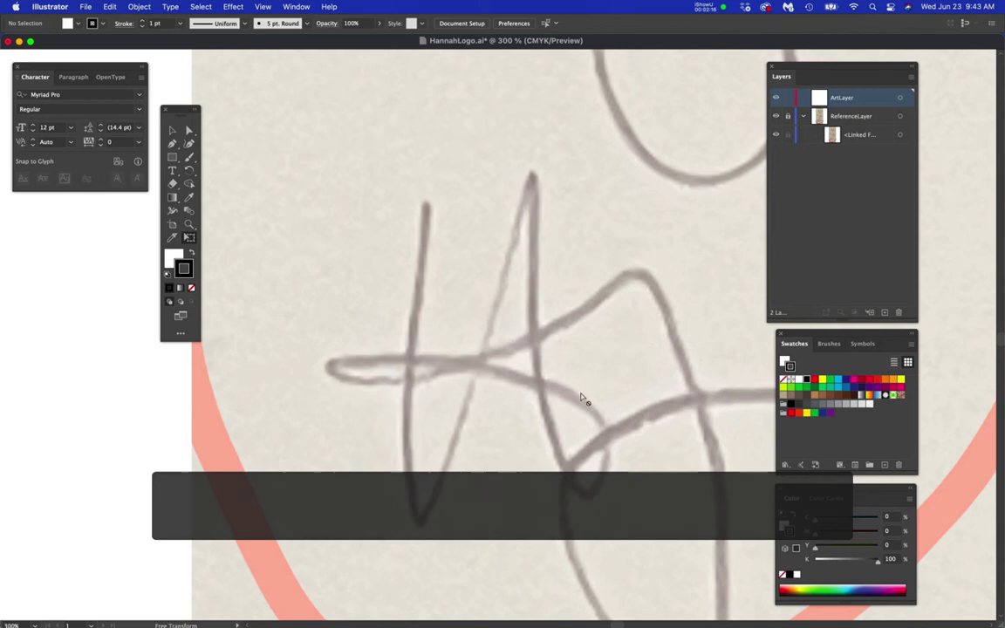
pyautogui.press('p')
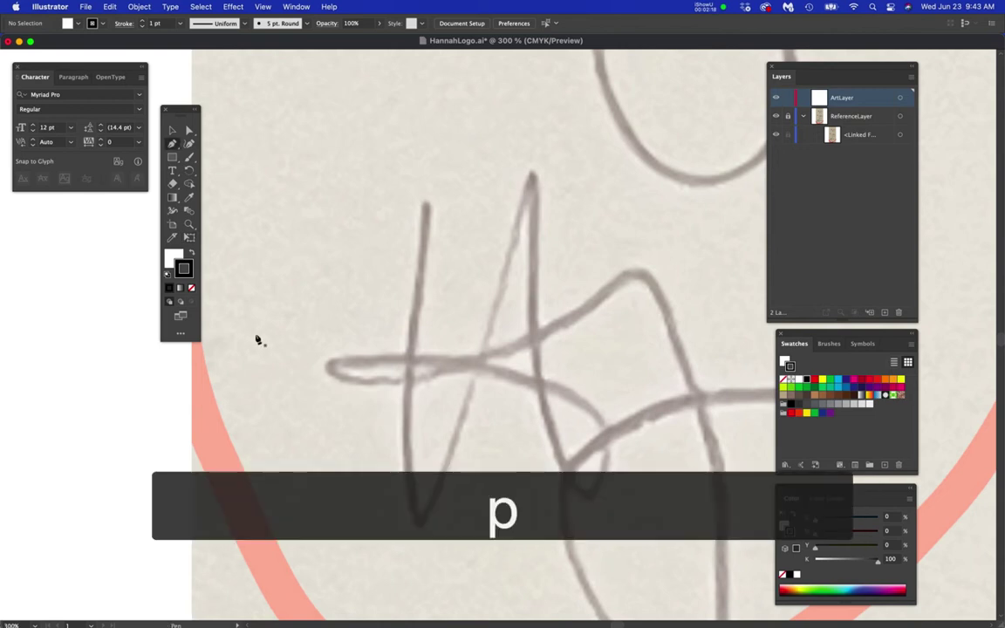
pyautogui.click(167, 254)
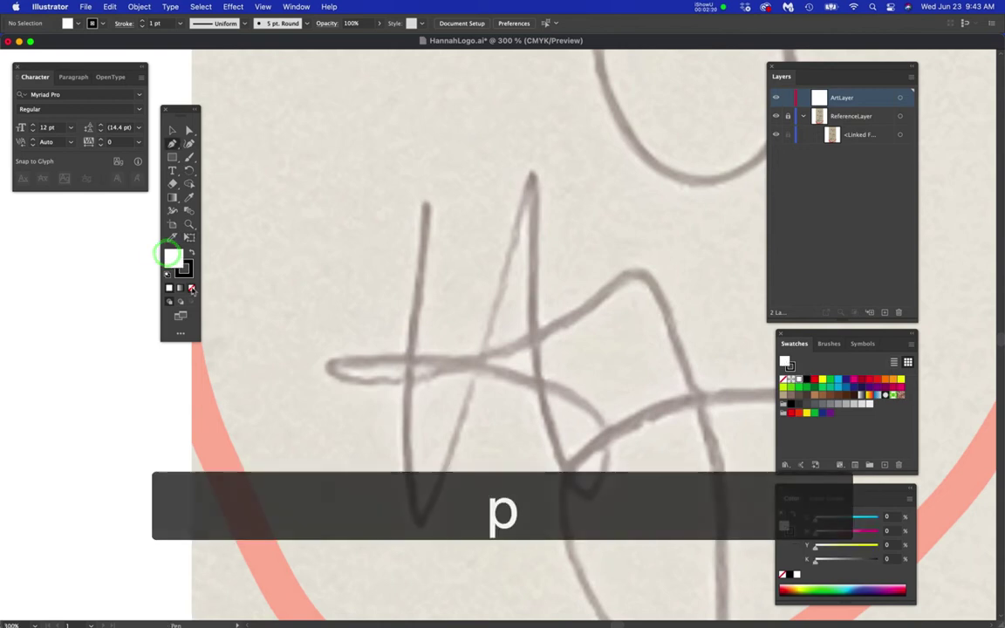
pyautogui.click(191, 288)
pyautogui.click(184, 269)
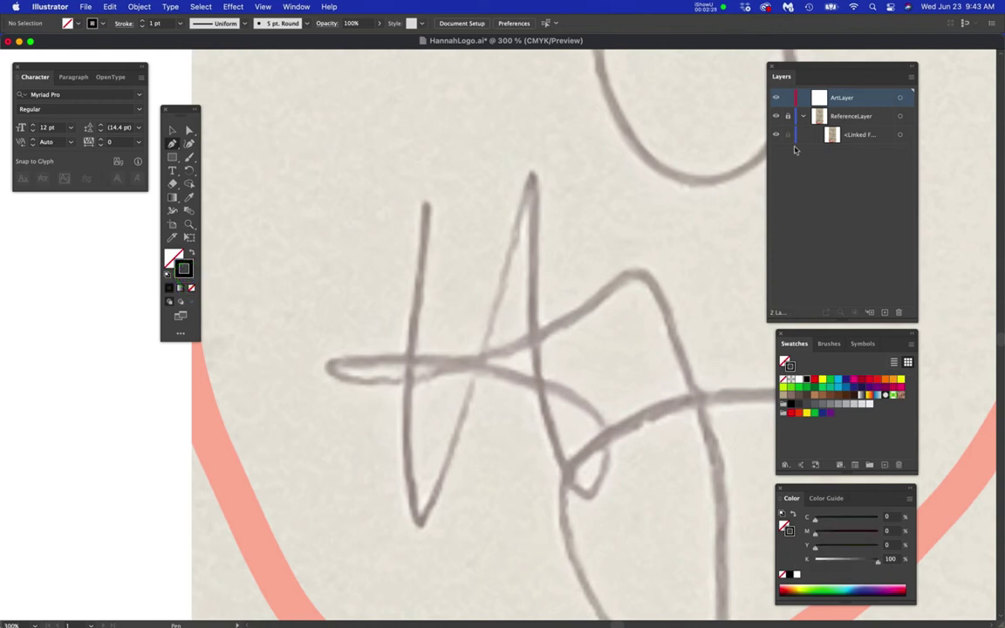
# - Change ArtLayer's layer colour to Medium Blue
pyautogui.doubleClick(866, 99)
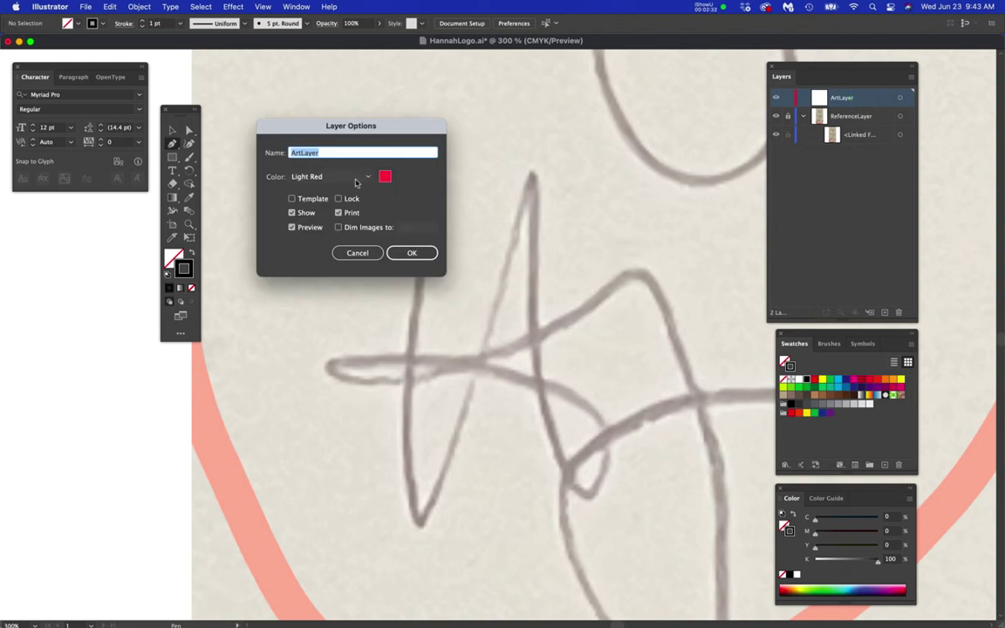
pyautogui.click(355, 178)
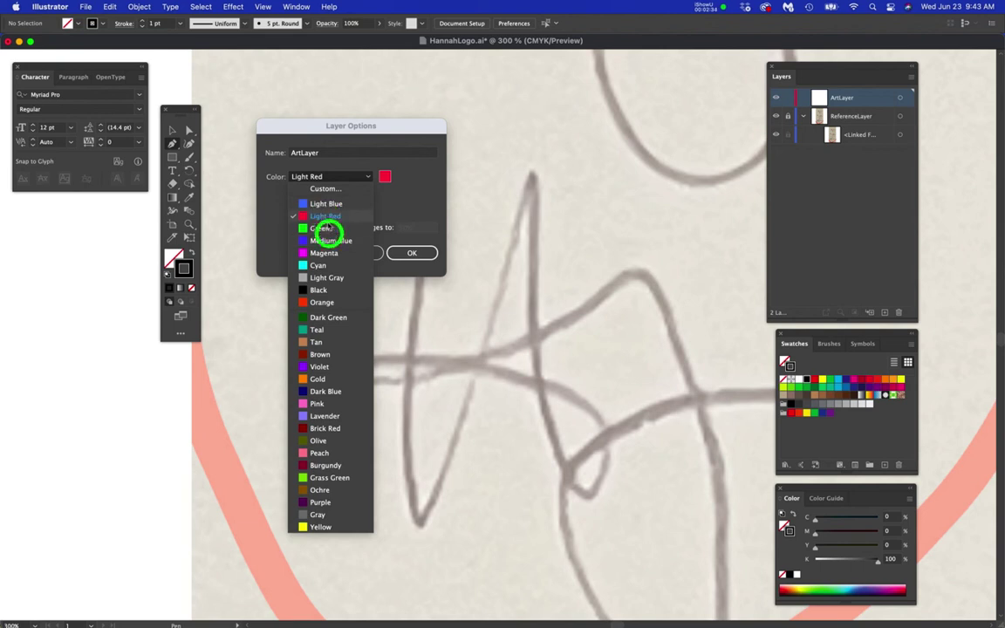
pyautogui.click(325, 241)
pyautogui.click(411, 253)
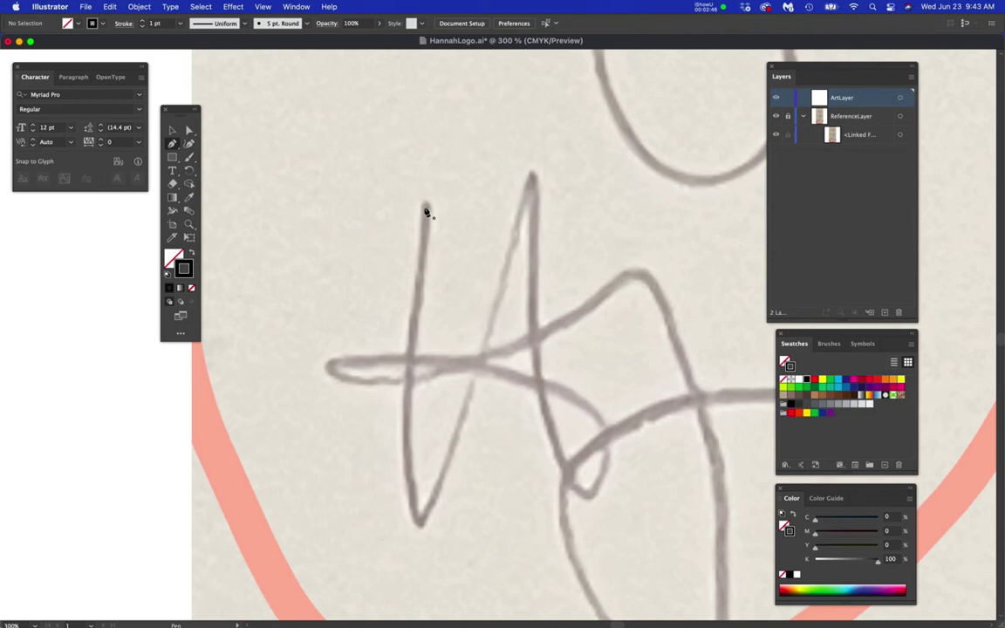
# - Pen-trace the H's left stem, then up to the second stem's peak and down its right side
pyautogui.moveTo(426, 205); pyautogui.dragTo(420, 259)
pyautogui.moveTo(404, 421); pyautogui.dragTo(405, 450)
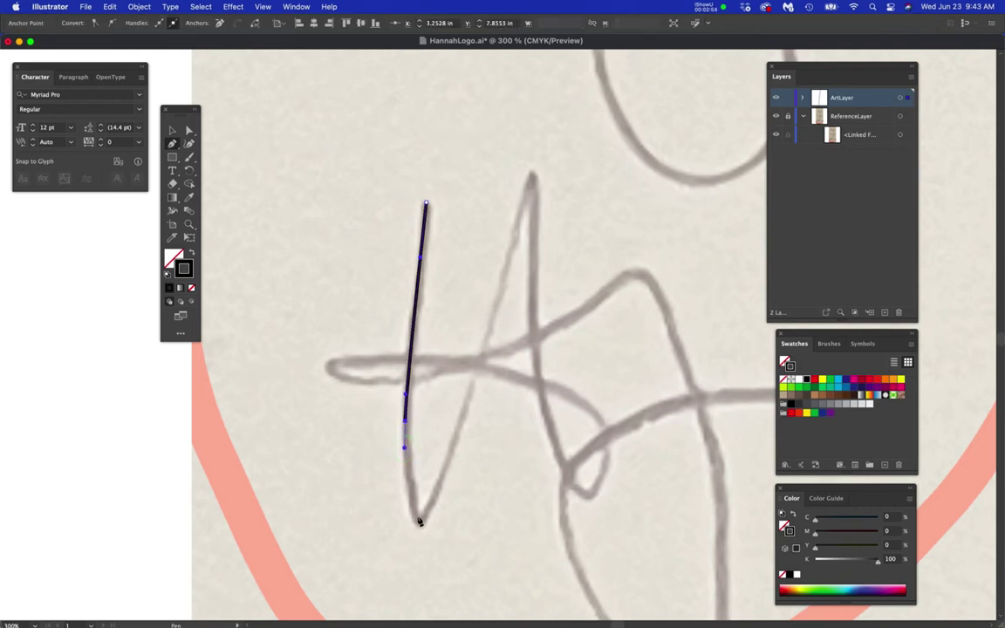
pyautogui.moveTo(414, 513)
pyautogui.mouseDown()
pyautogui.moveTo(428, 513)
pyautogui.moveTo(445, 469)
pyautogui.mouseUp()
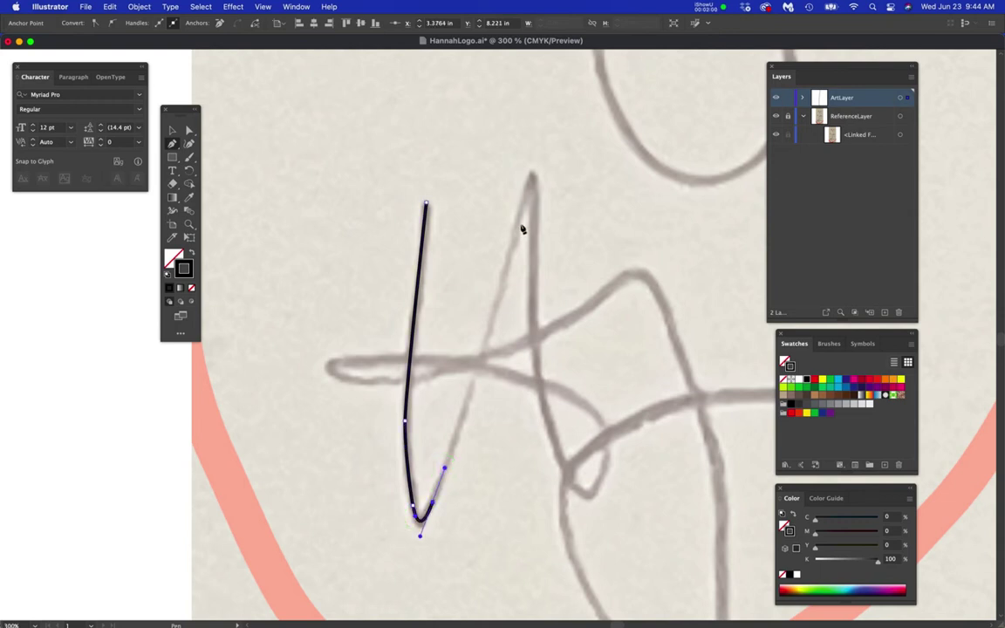
pyautogui.moveTo(521, 209); pyautogui.dragTo(528, 170)
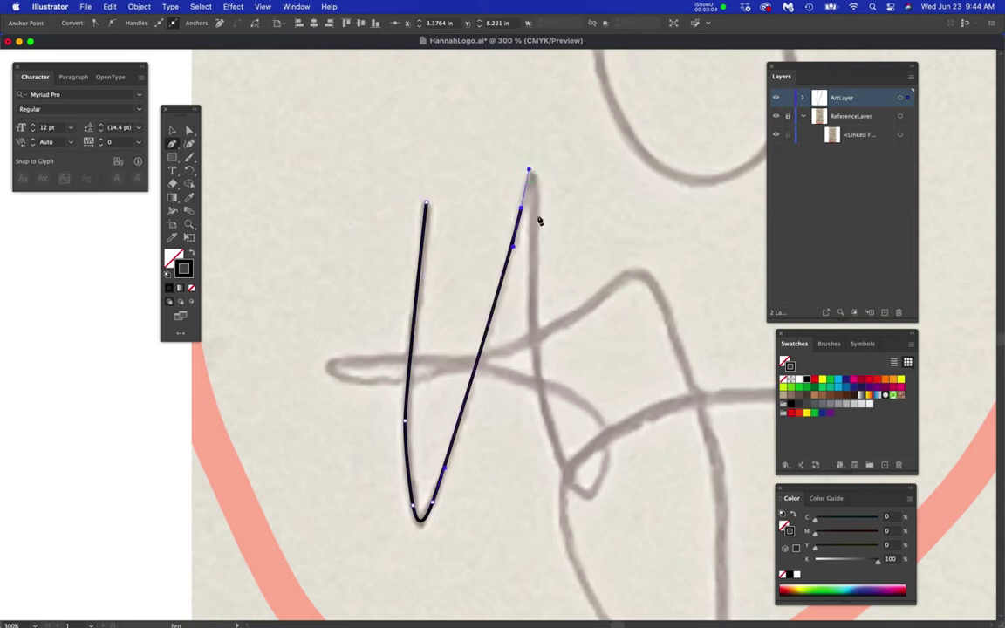
pyautogui.moveTo(536, 213); pyautogui.dragTo(535, 266)
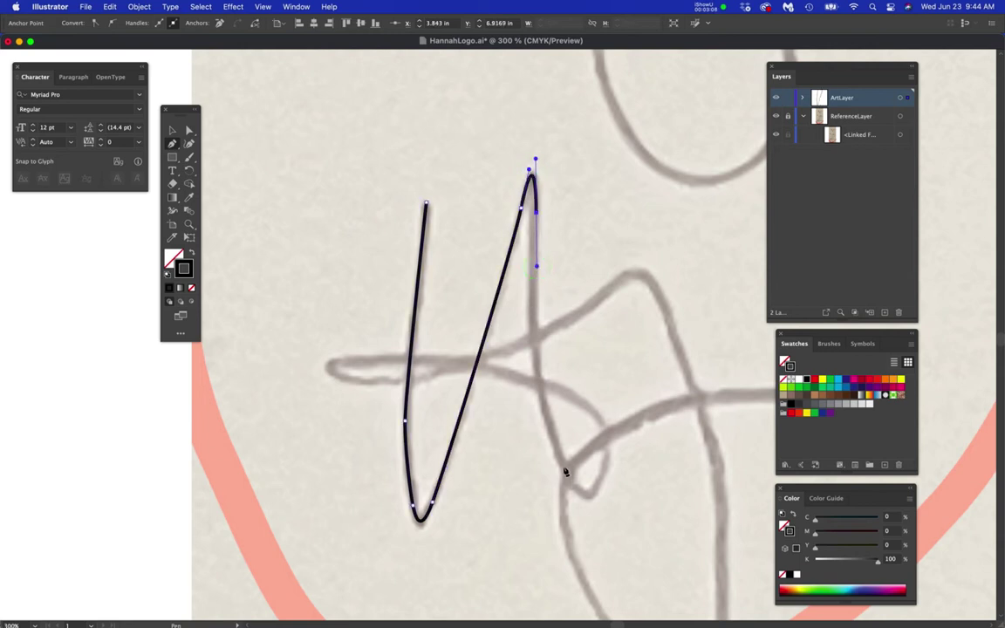
pyautogui.moveTo(563, 470); pyautogui.dragTo(602, 555)
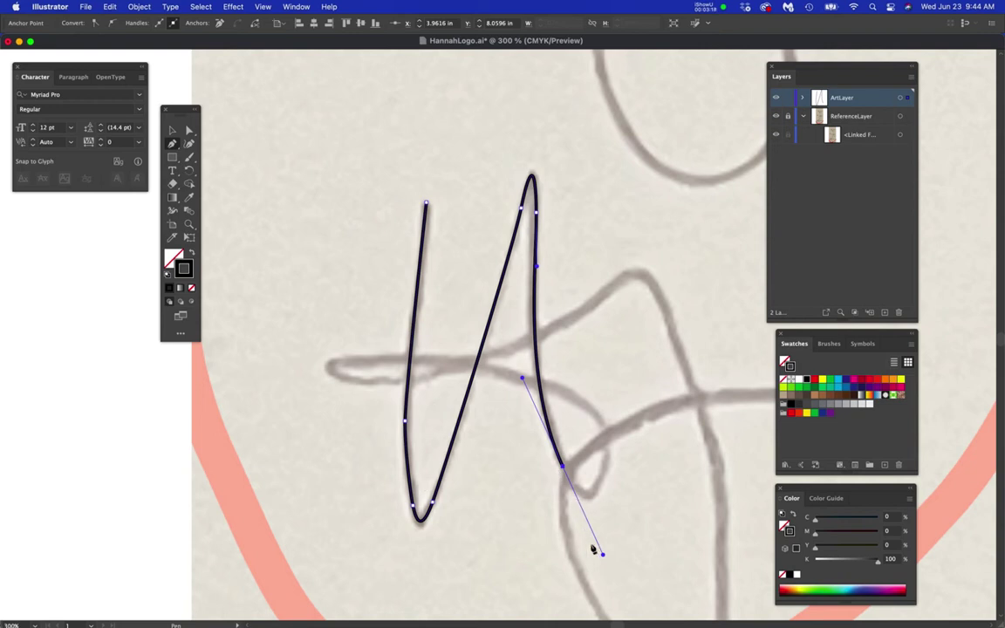
# - Shorten the lower handle at the second stem's base to refine the curve
pyautogui.press('a')
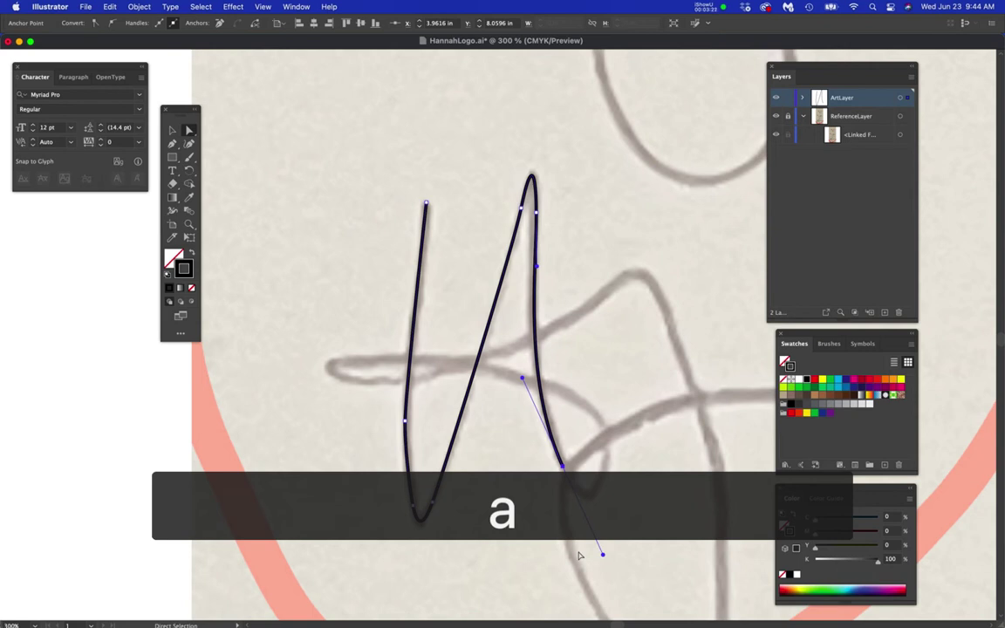
pyautogui.press('p')
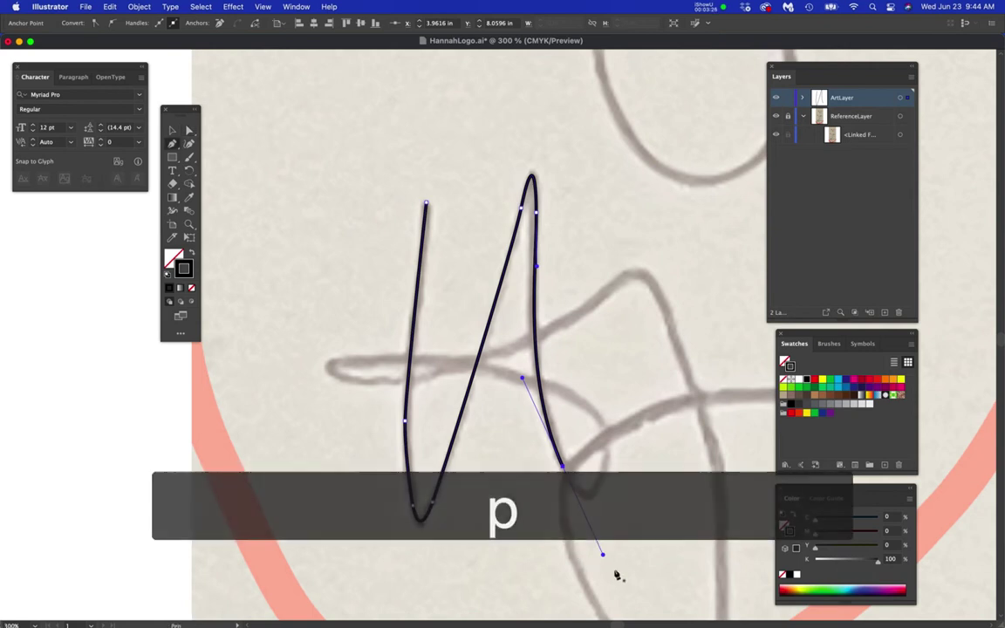
pyautogui.press('super')
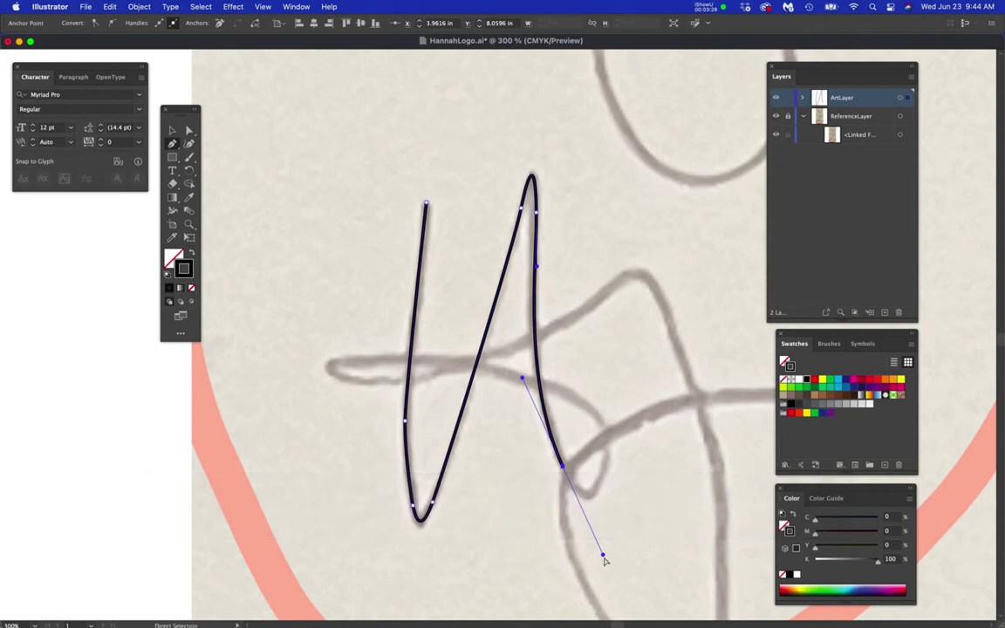
pyautogui.moveTo(603, 556); pyautogui.dragTo(571, 491)
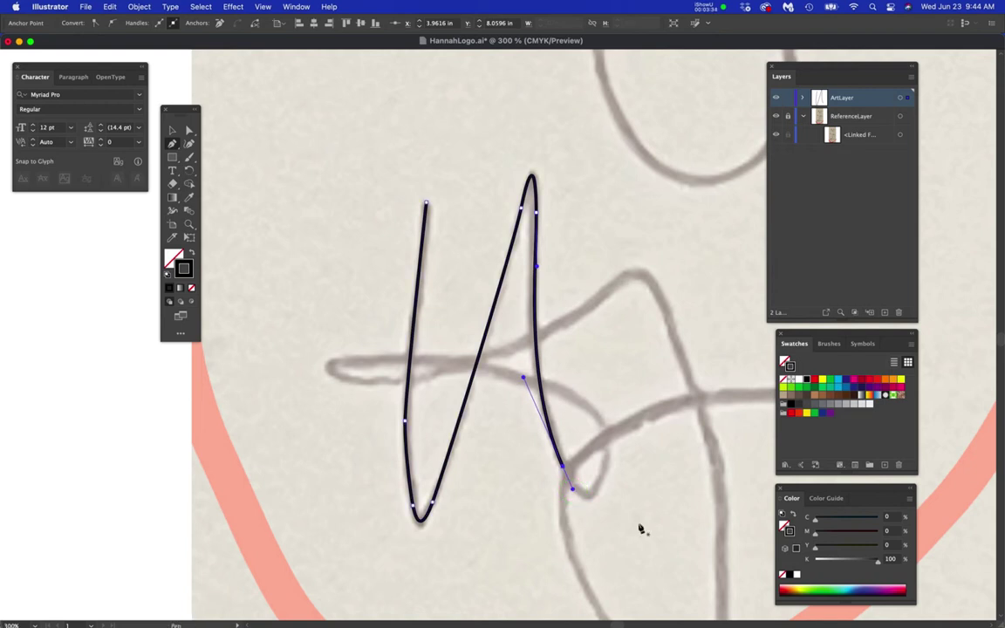
pyautogui.scroll(2, 639, 528)
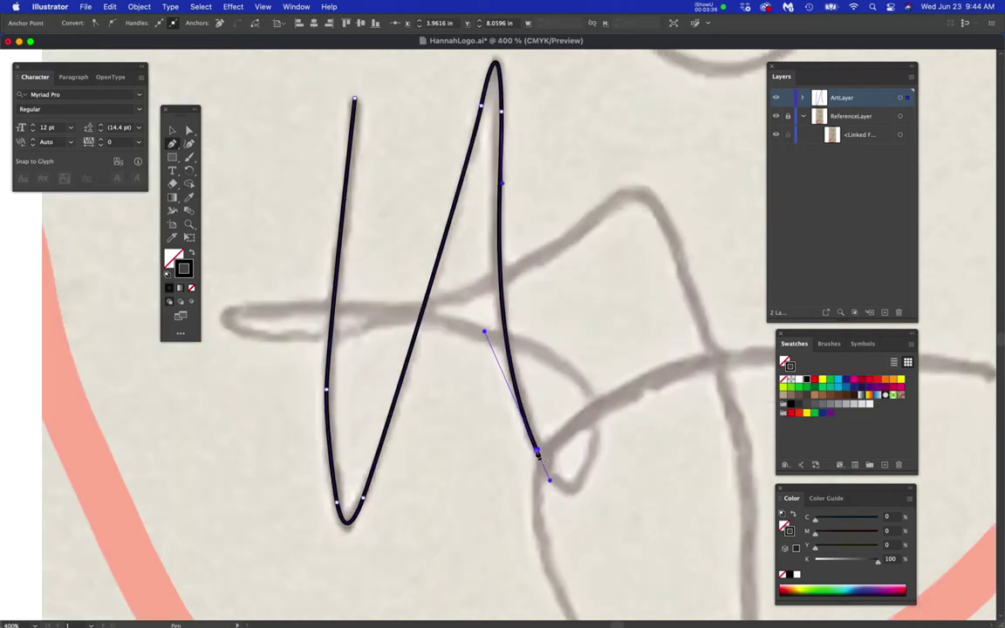
pyautogui.keyDown('super'); pyautogui.click(590, 467); pyautogui.keyUp('super')
# - Undo the deselect and continue the H path into its bottom-right loop and leftward crossbar
pyautogui.press('super+z')
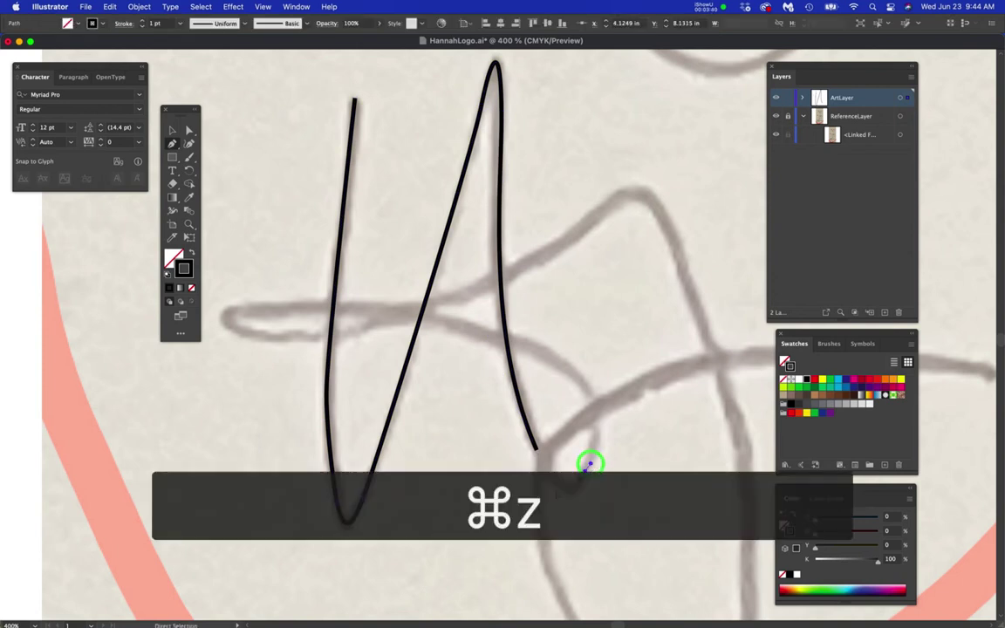
pyautogui.moveTo(539, 454); pyautogui.dragTo(598, 443)
pyautogui.moveTo(553, 358); pyautogui.dragTo(496, 328)
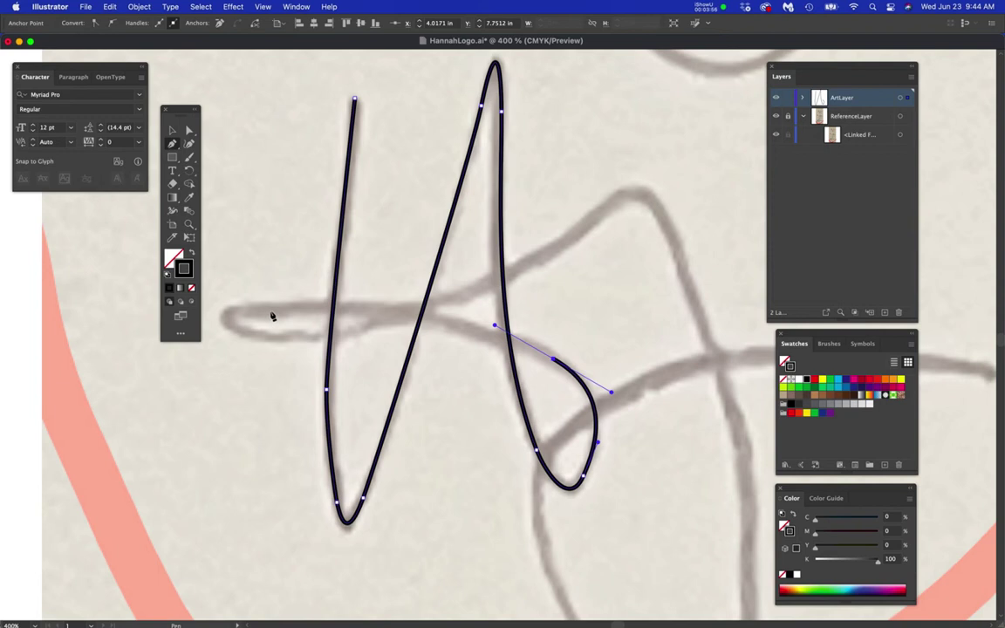
pyautogui.moveTo(255, 312); pyautogui.dragTo(128, 327)
# - Reshape the crossbar's left end and sweep the crossbar back to the upper right
pyautogui.hscroll(-5, 521, 422)
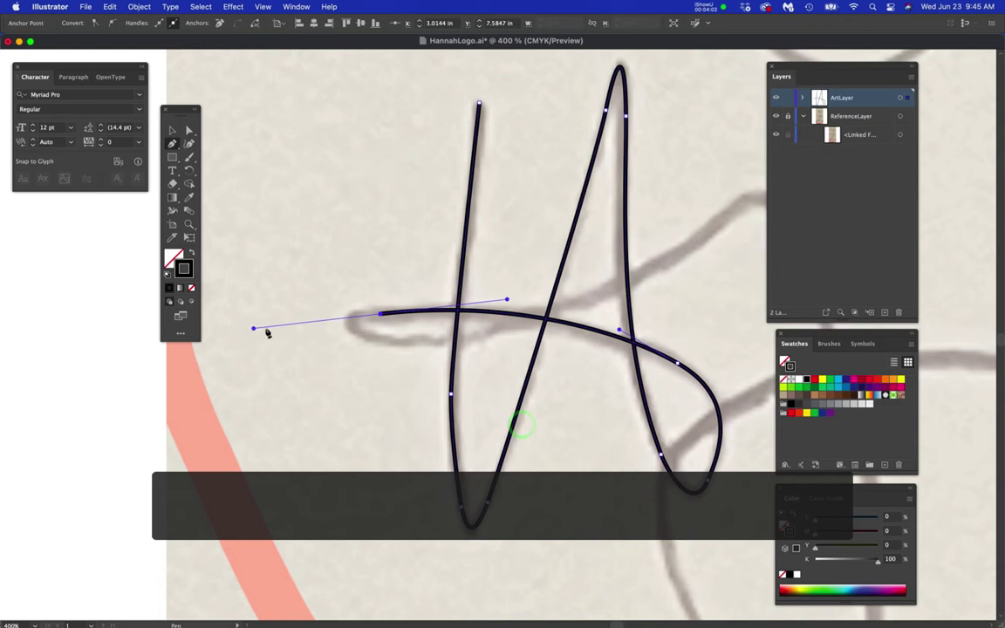
pyautogui.click(379, 318)
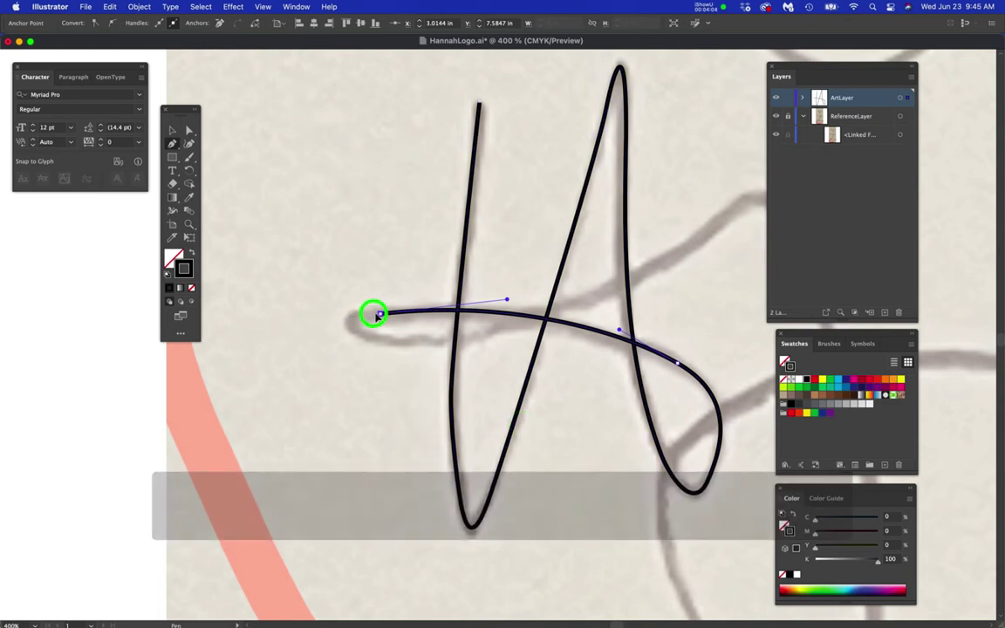
pyautogui.moveTo(363, 318); pyautogui.dragTo(360, 319)
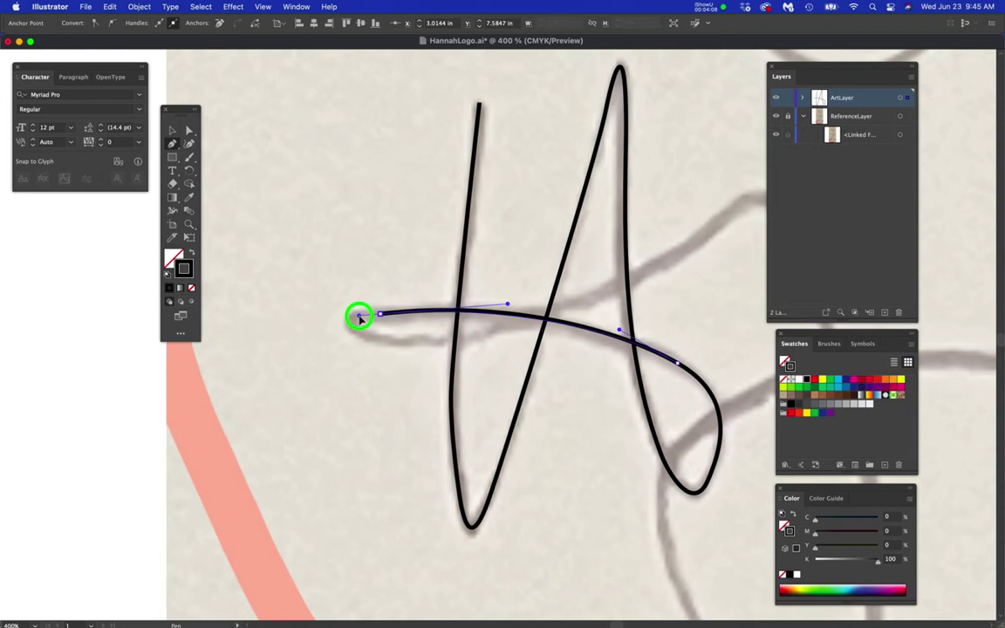
pyautogui.moveTo(360, 319); pyautogui.dragTo(429, 356)
pyautogui.moveTo(596, 300); pyautogui.dragTo(657, 269)
pyautogui.press('space')
pyautogui.moveTo(687, 297); pyautogui.dragTo(499, 387)
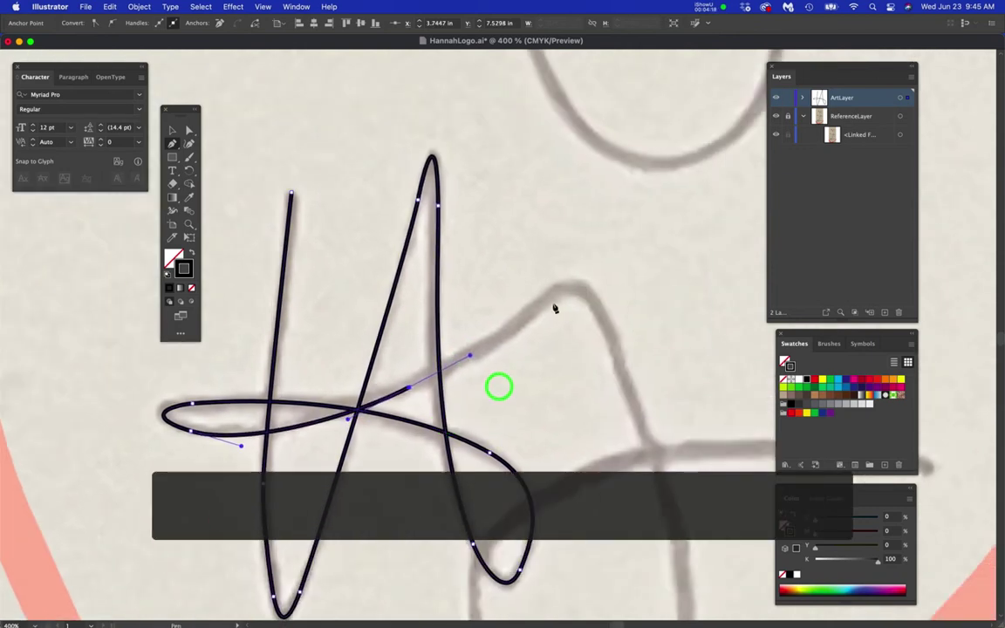
pyautogui.moveTo(541, 305); pyautogui.dragTo(560, 286)
pyautogui.keyDown('super'); pyautogui.click(534, 344); pyautogui.keyUp('super')
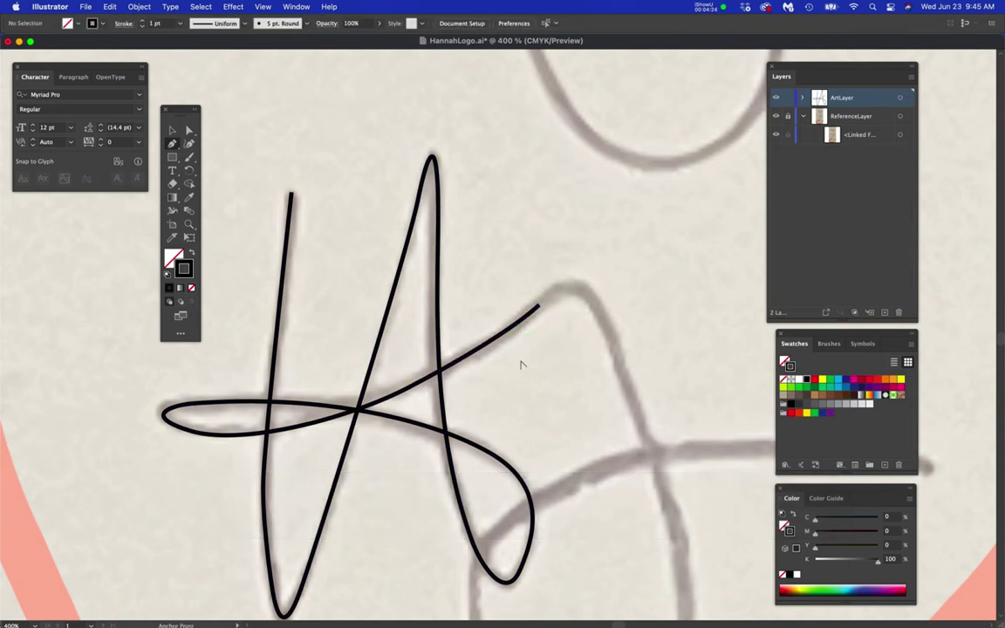
# - Start a separate j path, tracing its stem down and around its bottom loop
pyautogui.scroll(-3, 523, 364)
pyautogui.moveTo(513, 229); pyautogui.dragTo(523, 432)
pyautogui.scroll(10, 523, 432)
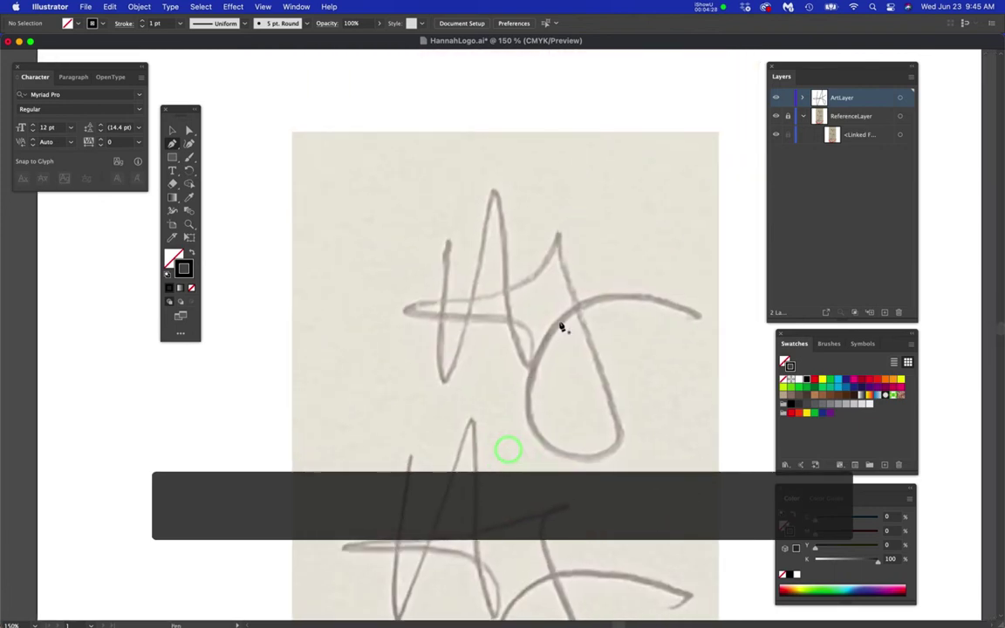
pyautogui.scroll(2, 566, 324)
pyautogui.moveTo(537, 243); pyautogui.dragTo(504, 272)
pyautogui.moveTo(518, 185); pyautogui.dragTo(521, 240)
pyautogui.moveTo(553, 328); pyautogui.dragTo(573, 384)
pyautogui.moveTo(630, 441); pyautogui.dragTo(572, 253)
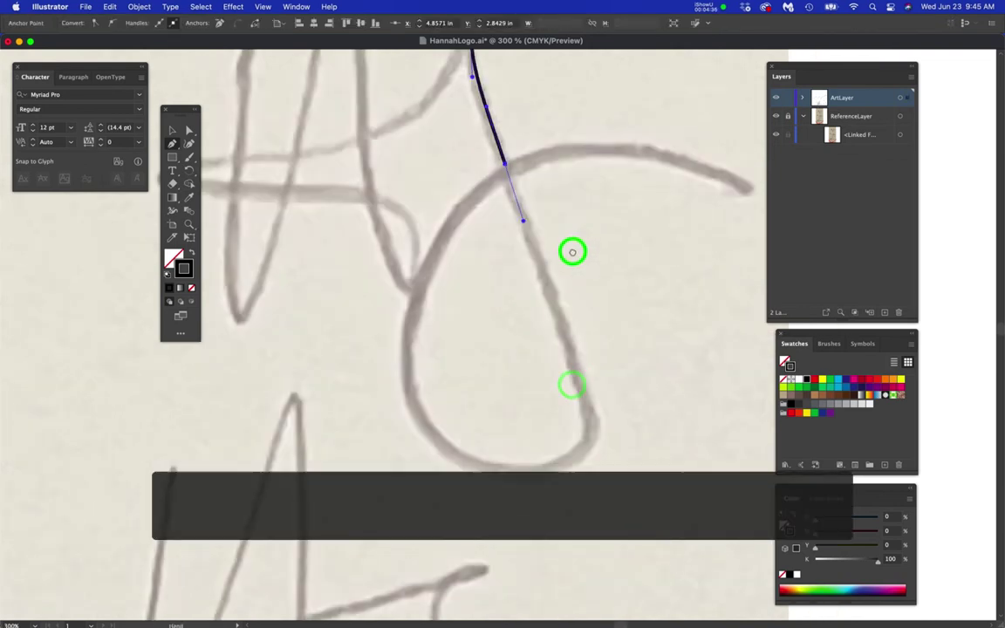
pyautogui.moveTo(578, 384); pyautogui.dragTo(597, 441)
pyautogui.moveTo(408, 392); pyautogui.dragTo(335, 288)
pyautogui.moveTo(531, 134); pyautogui.dragTo(613, 102)
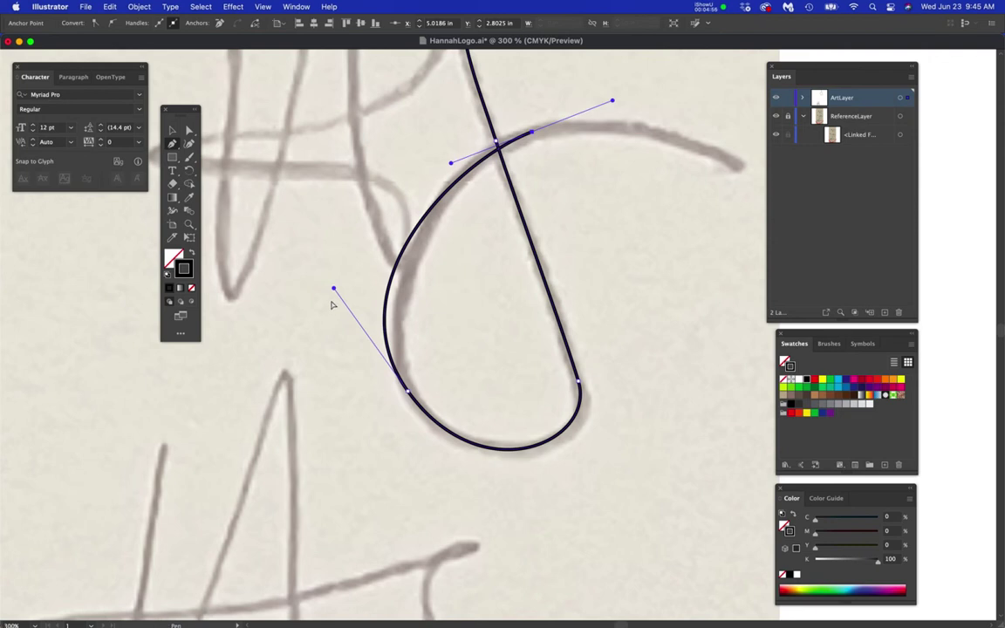
pyautogui.moveTo(334, 293); pyautogui.dragTo(357, 292)
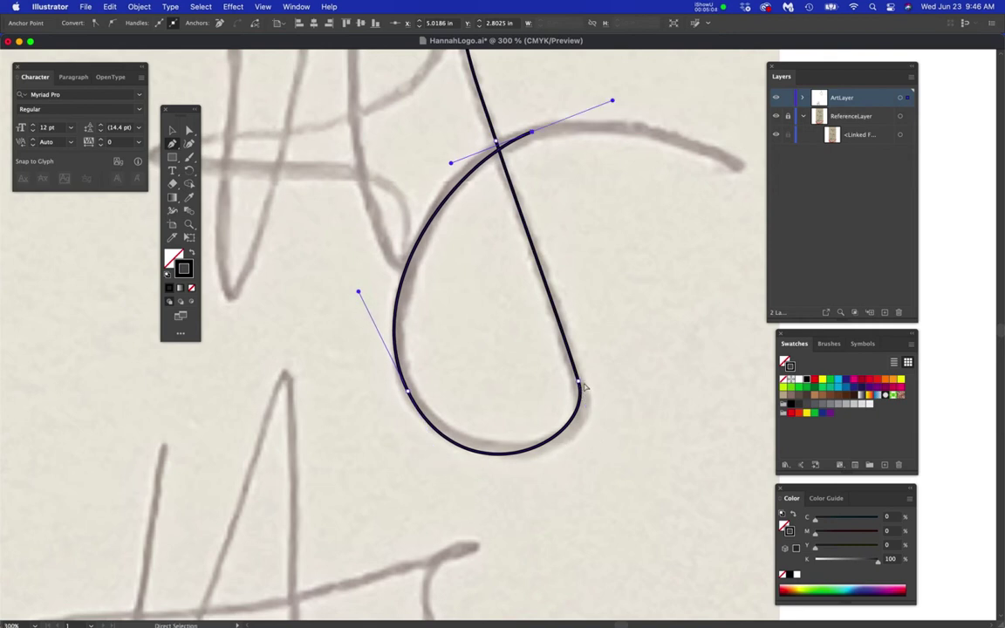
# - Reshape the bottom anchor of the j's loop to fit the sketch
pyautogui.click(578, 383)
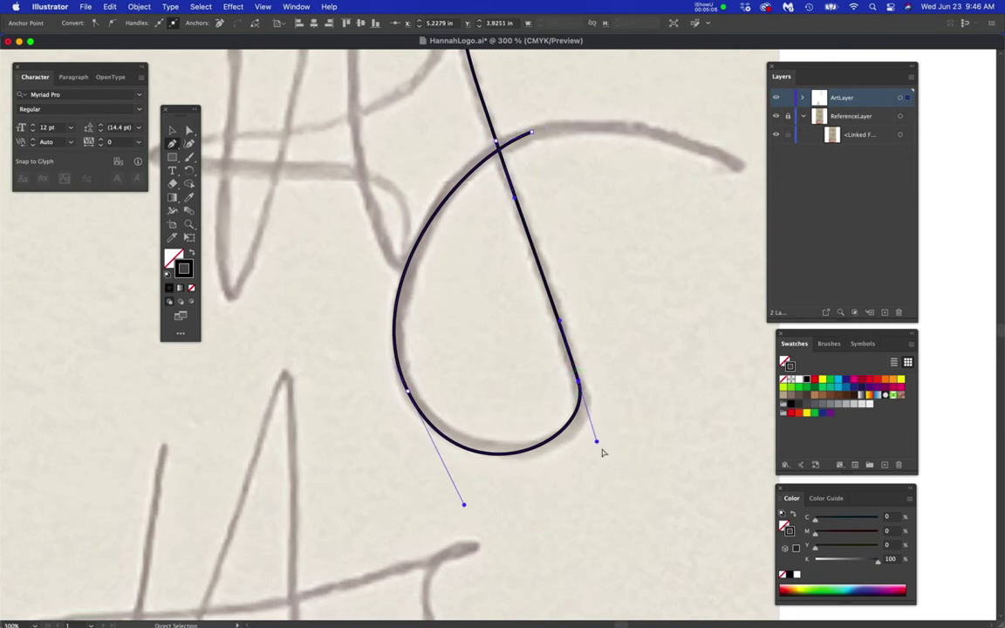
pyautogui.moveTo(598, 443)
pyautogui.mouseDown()
pyautogui.moveTo(606, 462)
pyautogui.moveTo(600, 452)
pyautogui.mouseUp()
pyautogui.click(579, 383)
pyautogui.moveTo(598, 445); pyautogui.dragTo(602, 458)
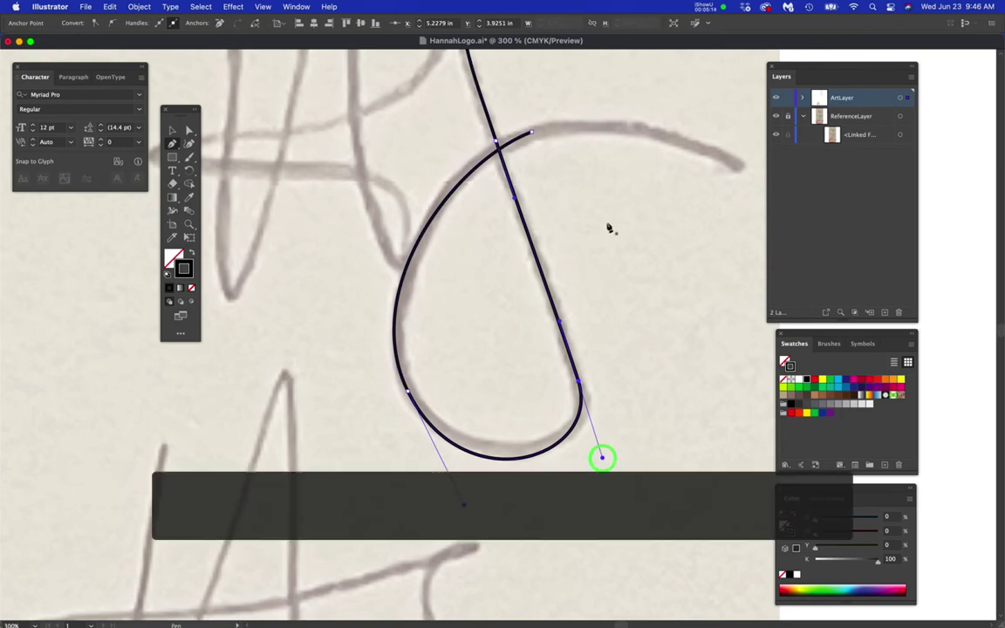
# - Finish the j with a curve into its rightward arching tail
pyautogui.moveTo(610, 225); pyautogui.dragTo(483, 352)
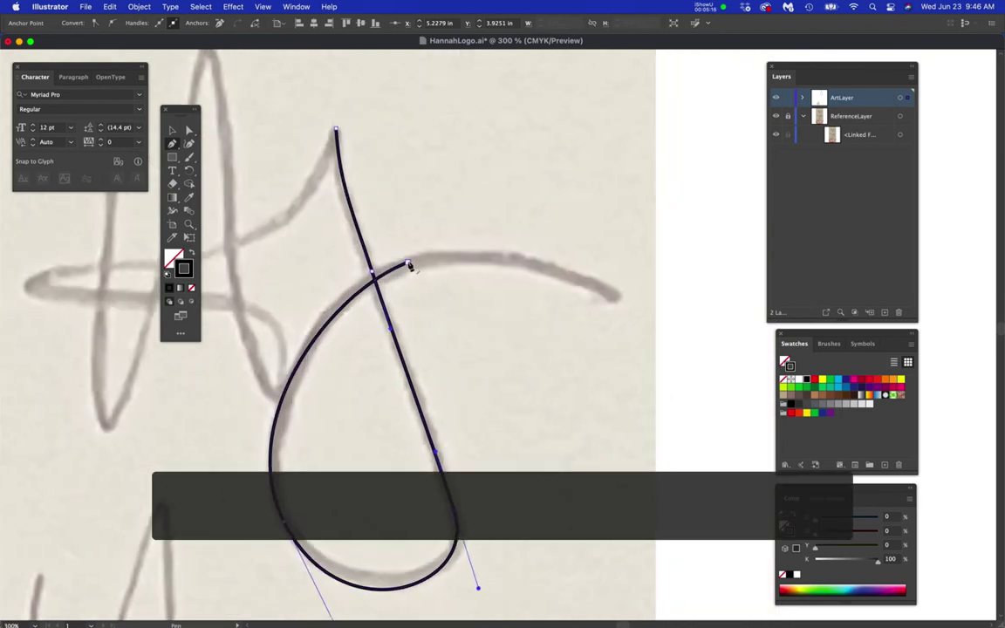
pyautogui.click(407, 263)
pyautogui.moveTo(408, 262); pyautogui.dragTo(448, 250)
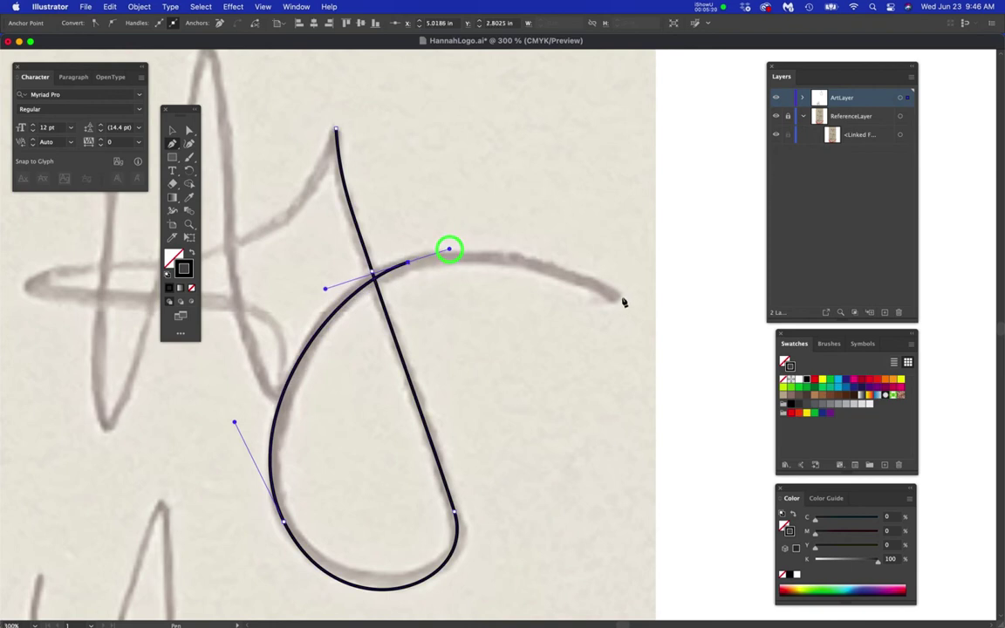
pyautogui.moveTo(620, 299); pyautogui.dragTo(705, 346)
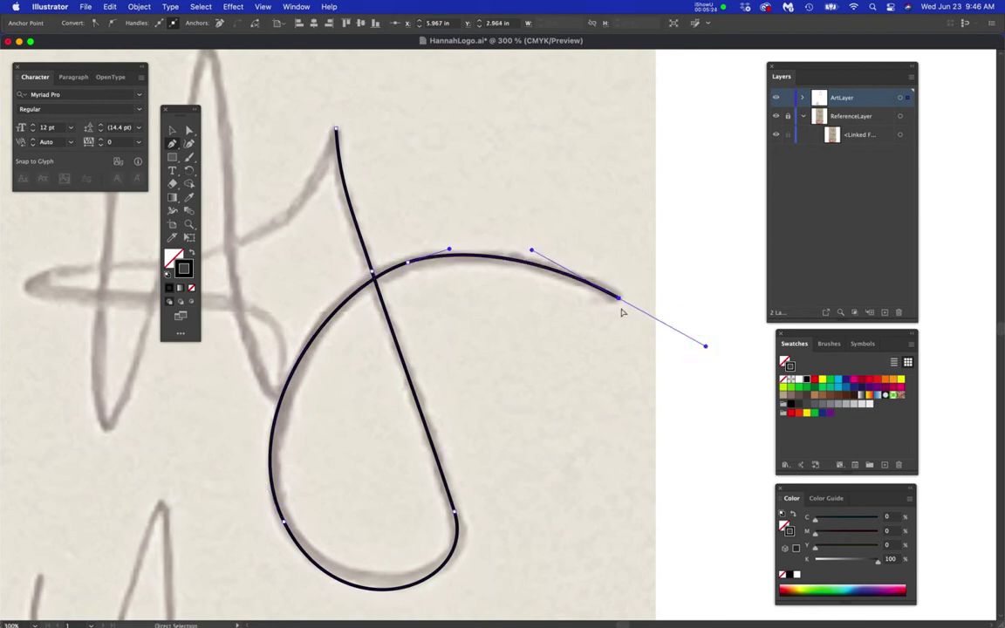
pyautogui.moveTo(619, 300); pyautogui.dragTo(625, 302)
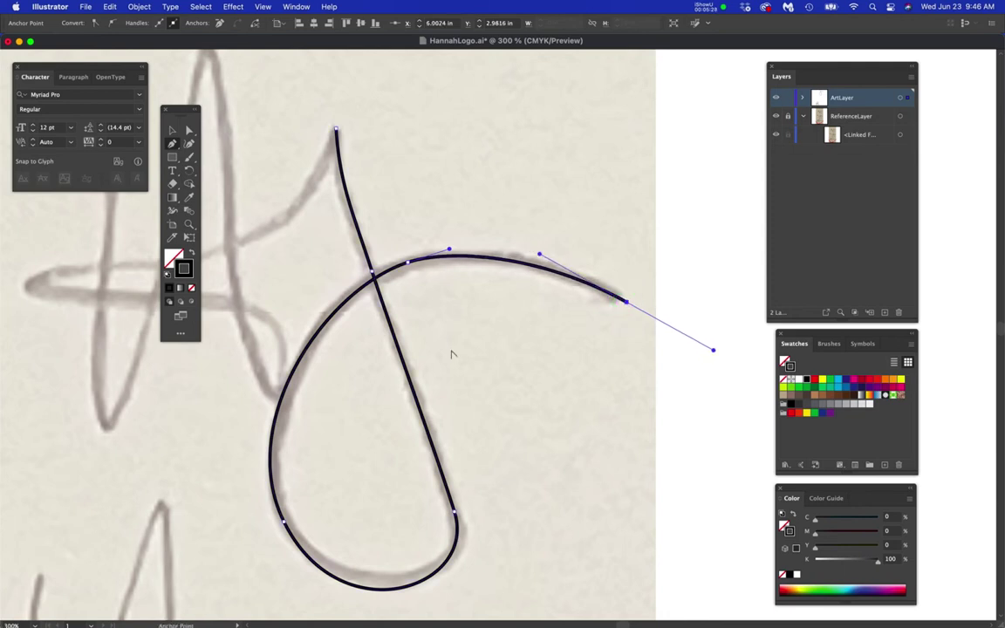
pyautogui.scroll(-2, 452, 353)
pyautogui.moveTo(501, 391); pyautogui.dragTo(566, 273)
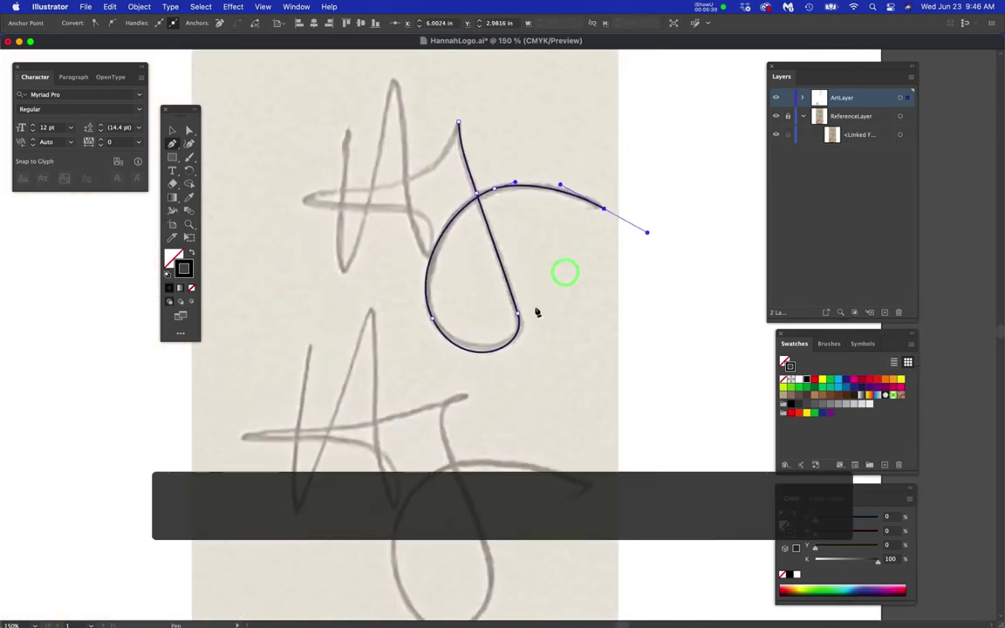
# - Select the whole j path and move it beside the traced H
pyautogui.scroll(-1, 535, 317)
pyautogui.moveTo(554, 309); pyautogui.dragTo(550, 295)
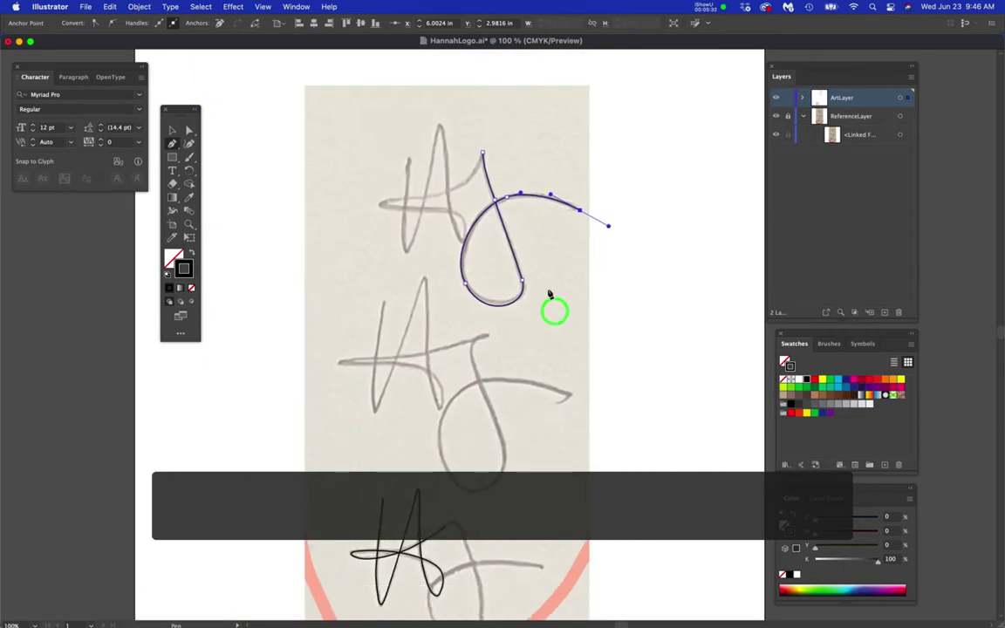
pyautogui.press('a')
pyautogui.click(453, 214)
pyautogui.moveTo(415, 107); pyautogui.dragTo(647, 331)
pyautogui.moveTo(581, 211); pyautogui.dragTo(605, 510)
pyautogui.moveTo(642, 420); pyautogui.dragTo(629, 220)
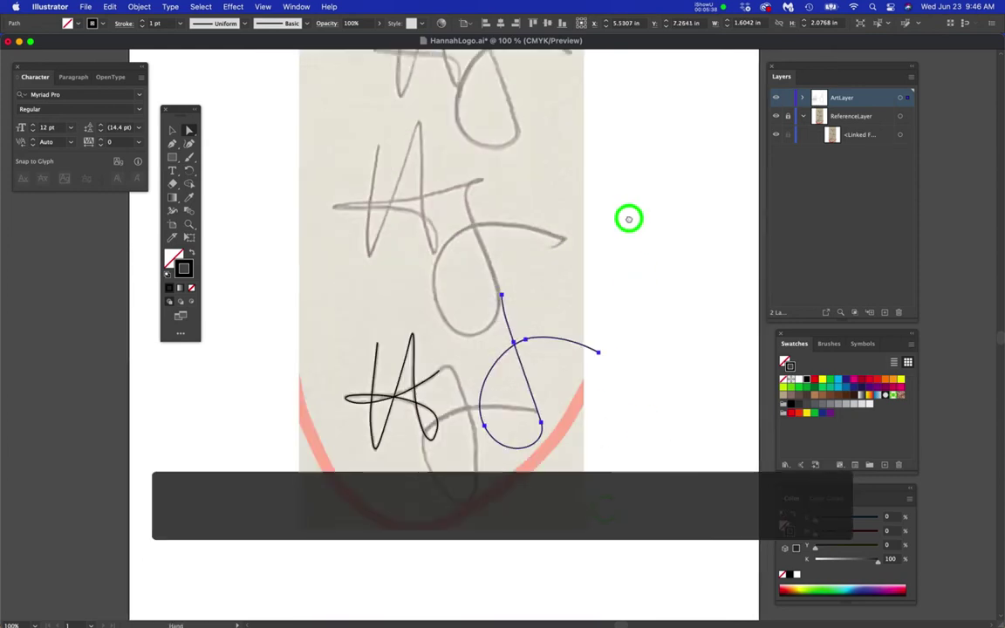
pyautogui.click(535, 372)
pyautogui.moveTo(535, 372)
pyautogui.mouseDown()
pyautogui.moveTo(505, 453)
pyautogui.moveTo(482, 444)
pyautogui.mouseUp()
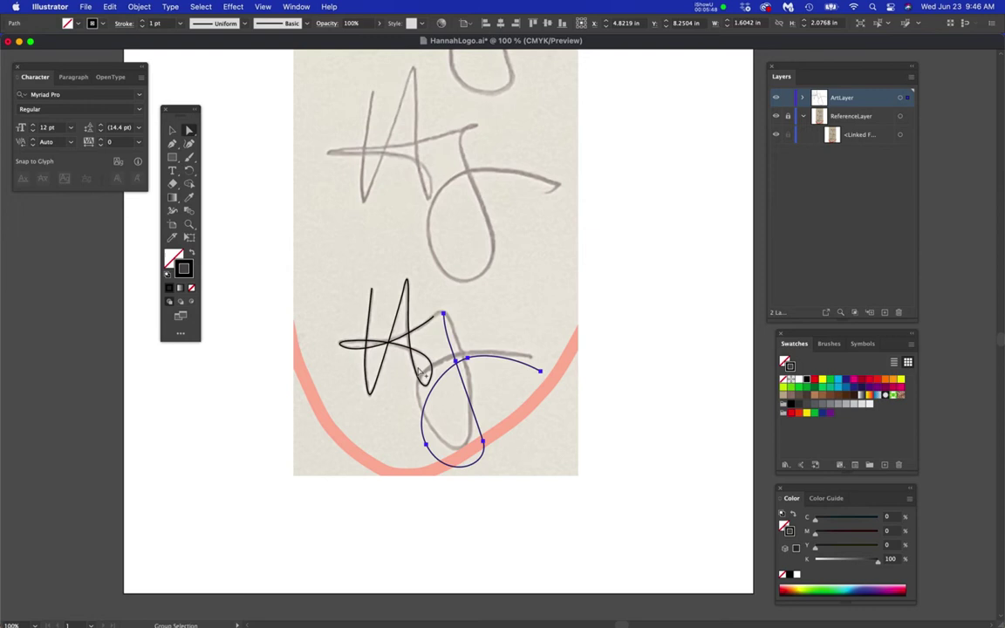
# - Hide the ReferenceLayer sketch in the Layers panel
pyautogui.scroll(2, 419, 372)
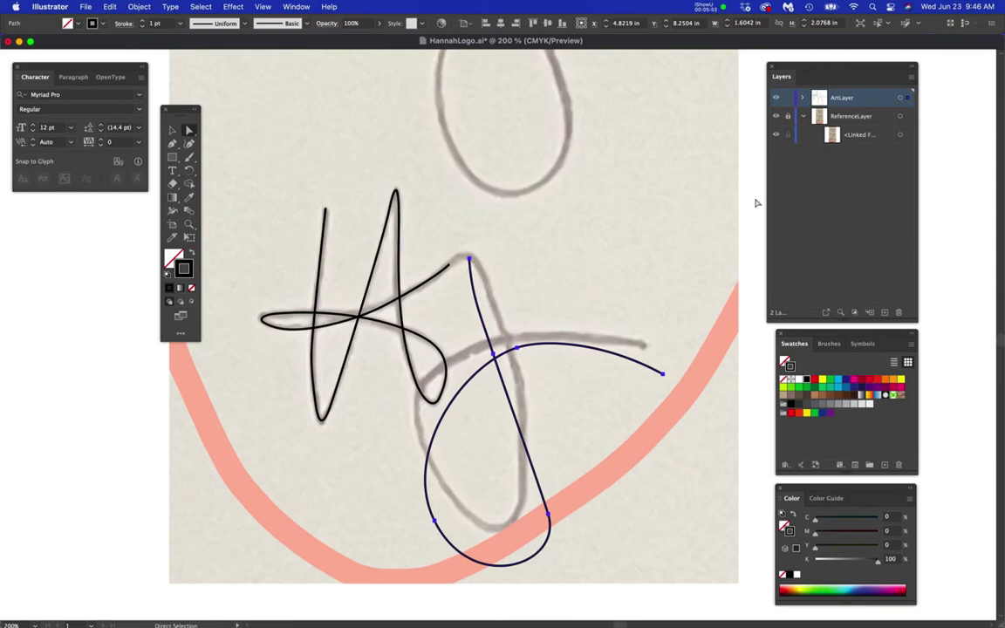
pyautogui.click(777, 136)
pyautogui.click(777, 119)
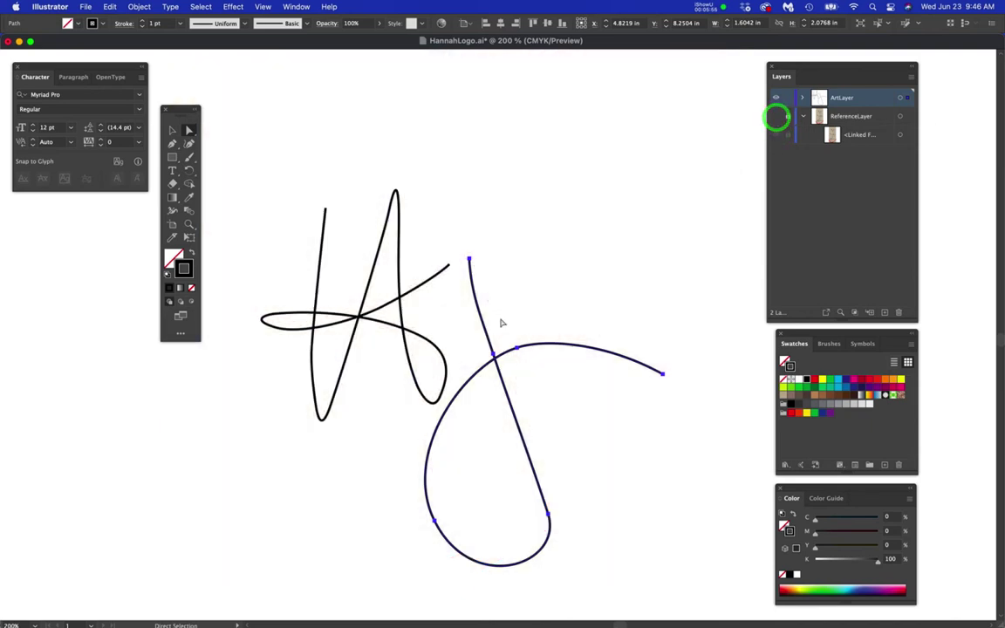
pyautogui.scroll(2, 472, 266)
# - Remove the upper handle from the j's top point and pull that point upward
pyautogui.moveTo(474, 272); pyautogui.dragTo(471, 251)
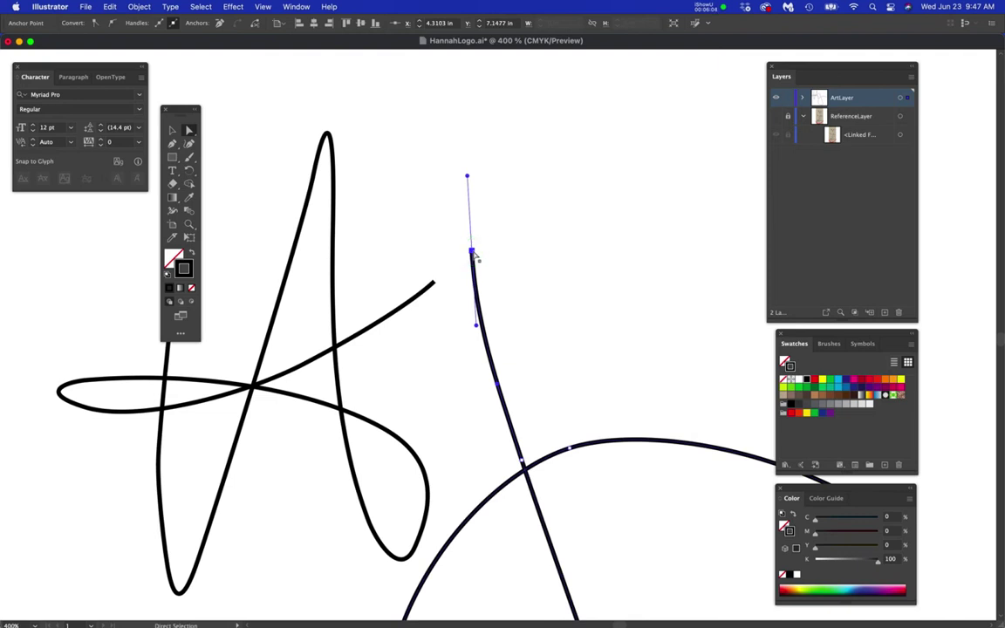
pyautogui.moveTo(472, 253); pyautogui.dragTo(467, 260)
pyautogui.press('super+z')
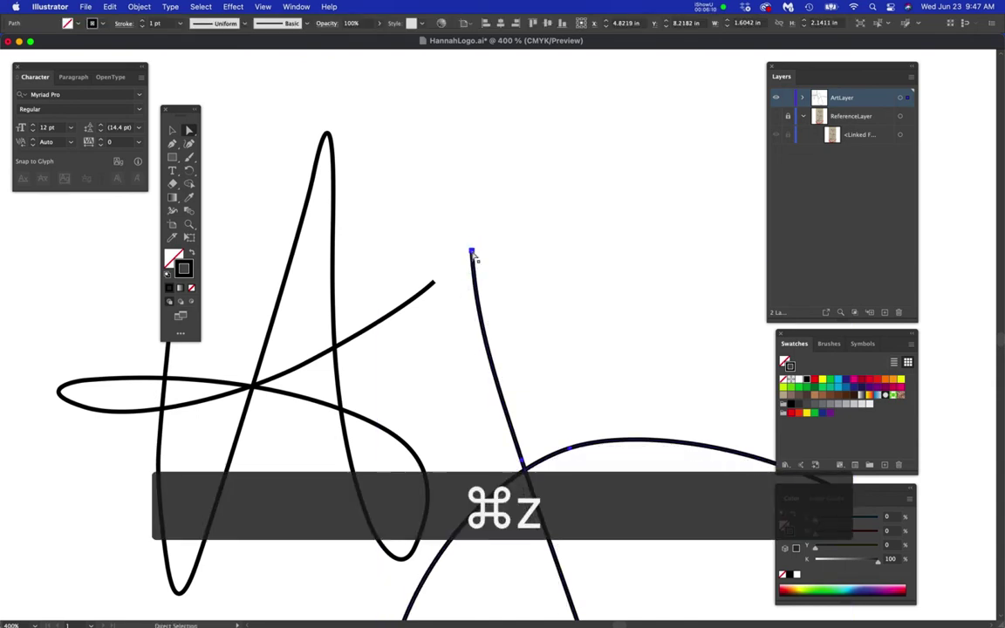
pyautogui.press('p')
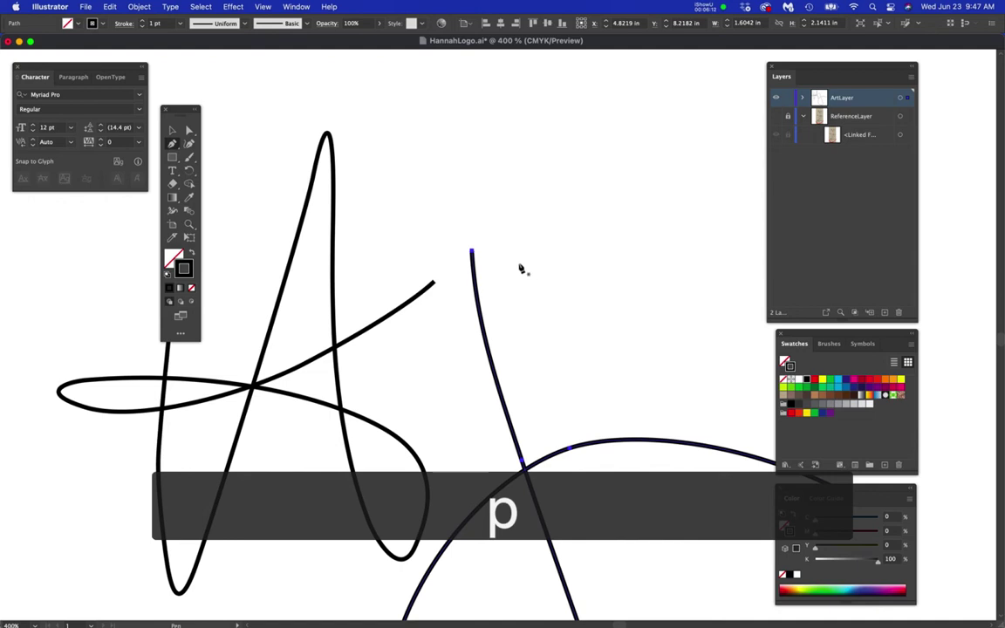
pyautogui.press('super+z')
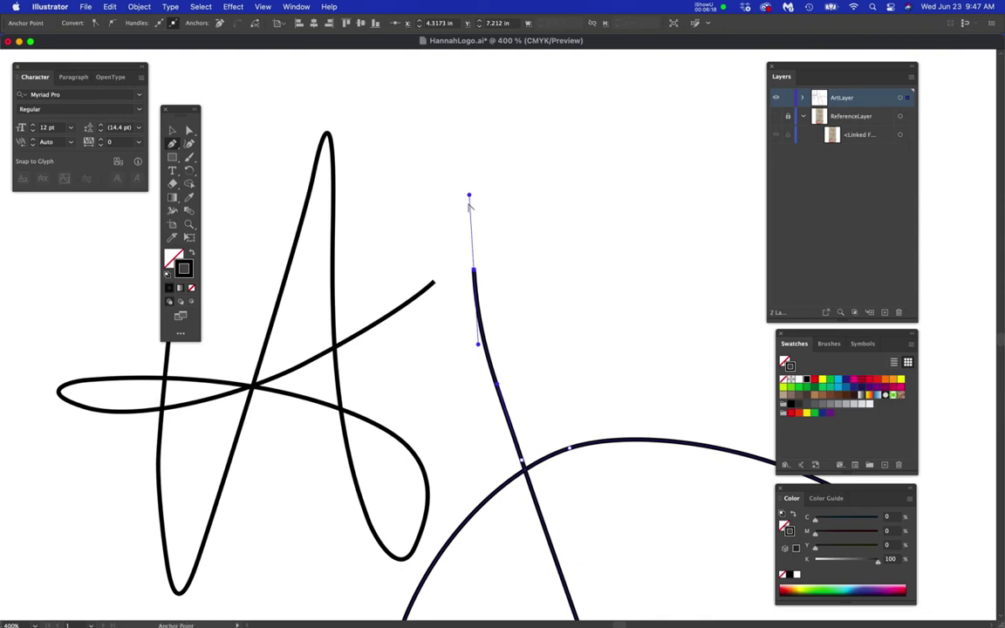
pyautogui.keyDown('alt'); pyautogui.click(467, 278); pyautogui.keyUp('alt')
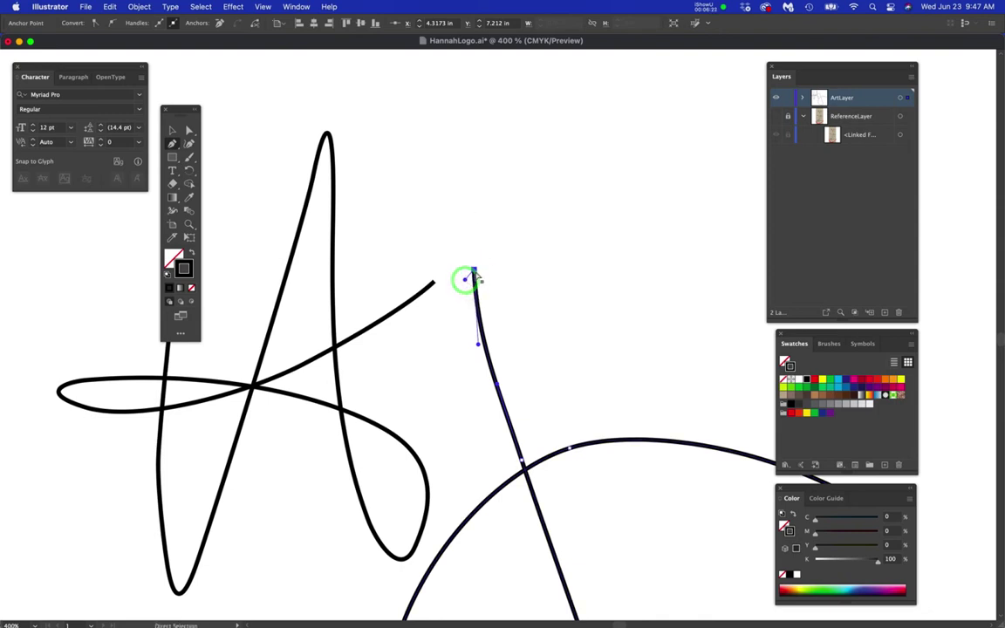
pyautogui.moveTo(473, 271)
pyautogui.mouseDown()
pyautogui.moveTo(472, 240)
pyautogui.moveTo(466, 260)
pyautogui.mouseUp()
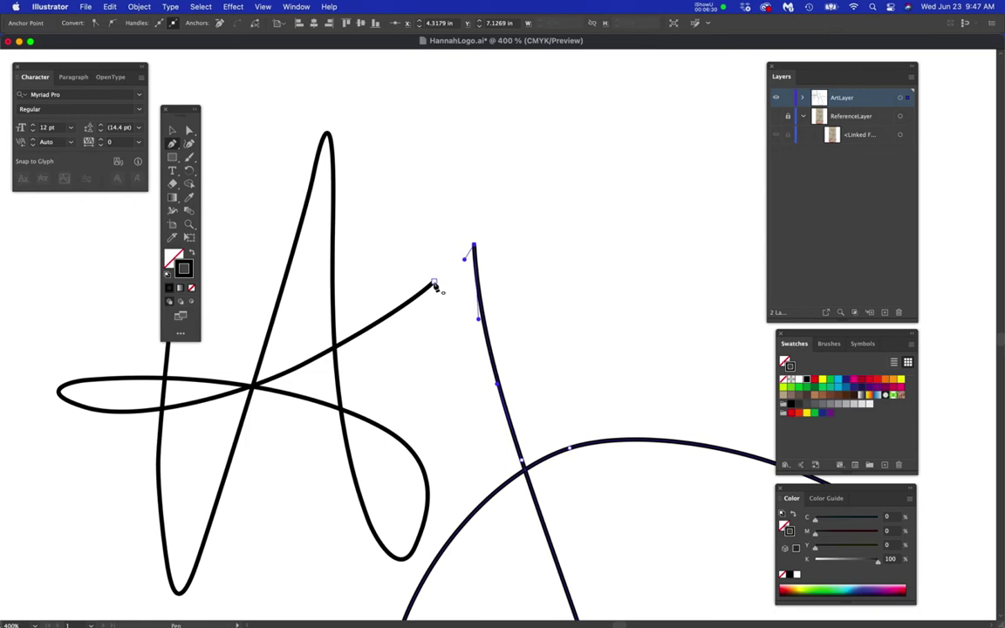
# - Join the crossbar's end to the j's top, delete the extra anchor, and reshape the peak
pyautogui.moveTo(436, 285); pyautogui.dragTo(413, 291)
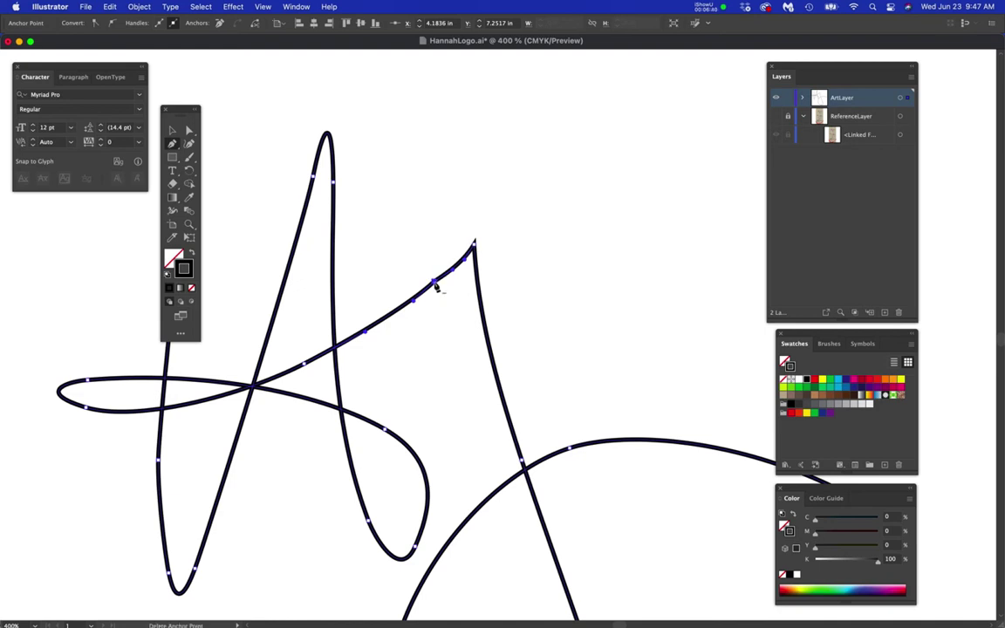
pyautogui.click(434, 281)
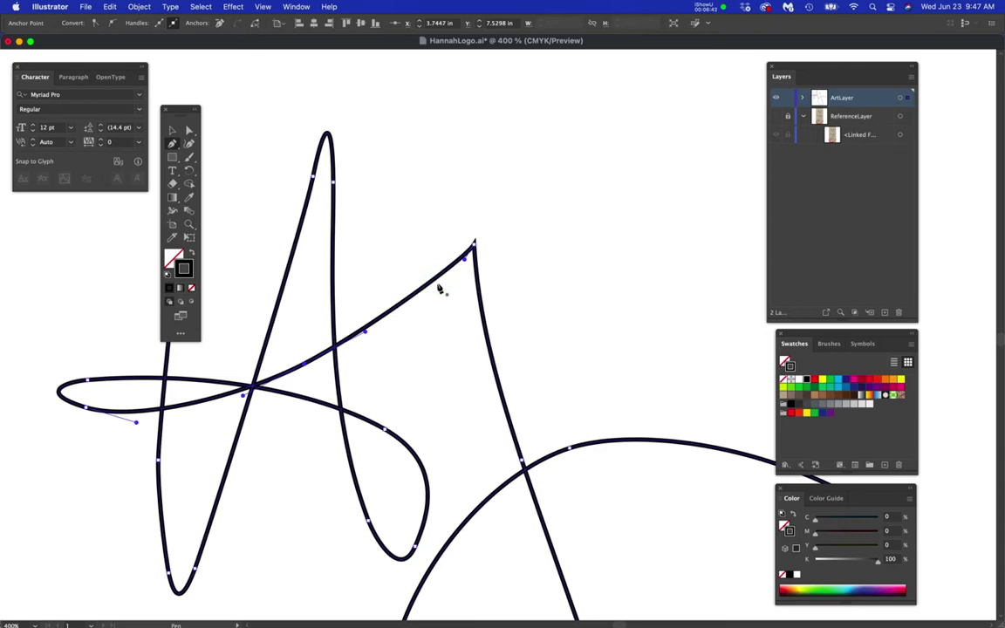
pyautogui.moveTo(465, 265); pyautogui.dragTo(436, 295)
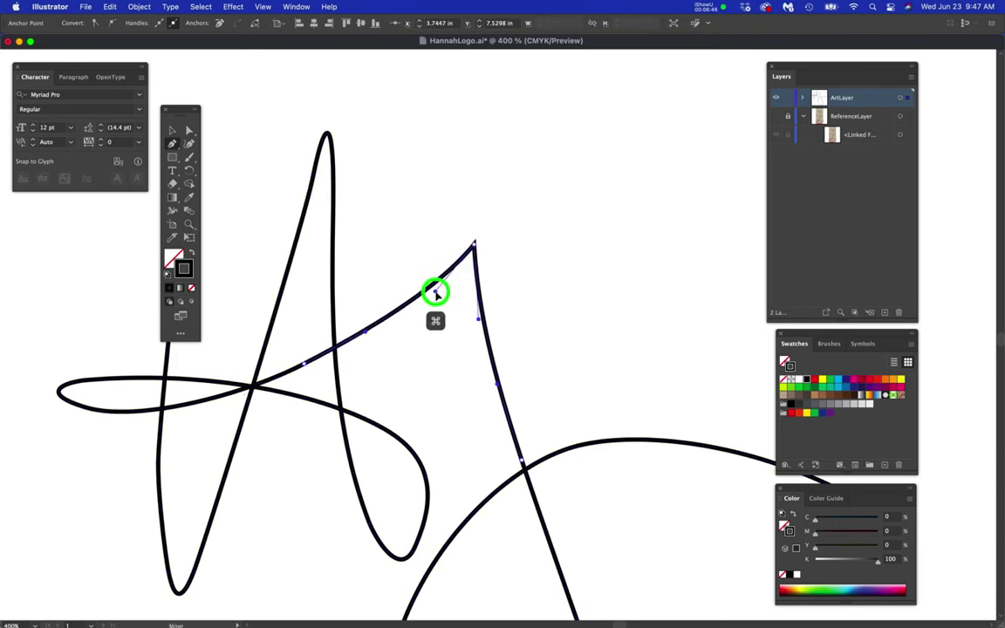
pyautogui.scroll(-5, 448, 374)
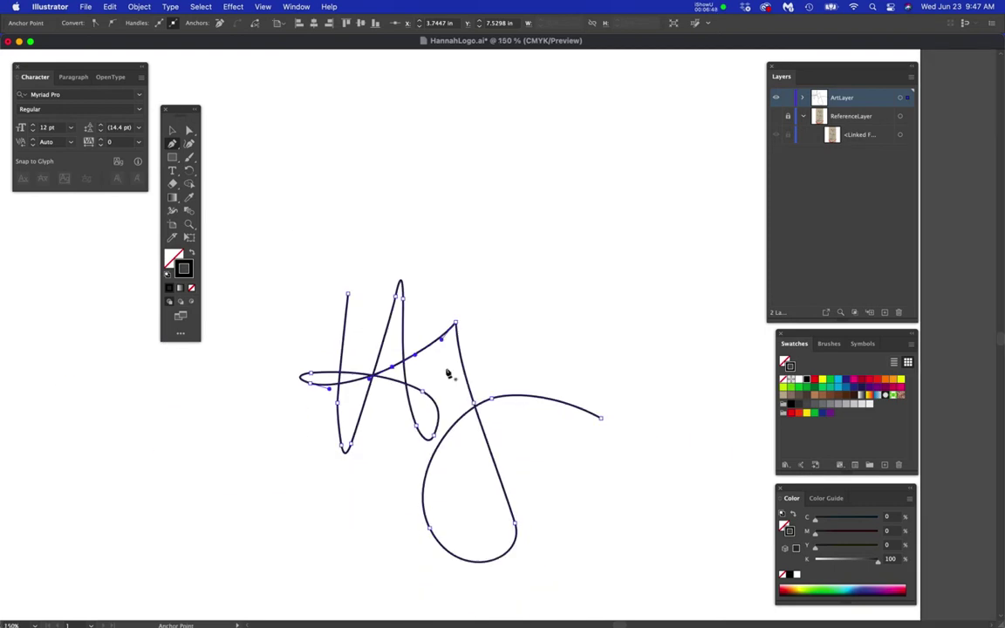
pyautogui.keyDown('super'); pyautogui.click(503, 360); pyautogui.keyUp('super')
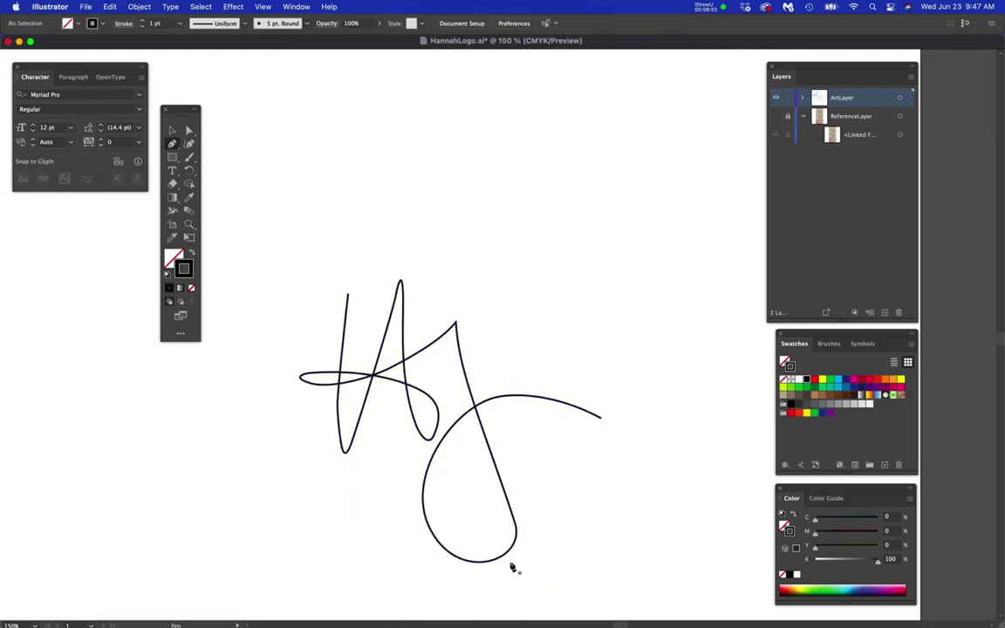
# - Option-drag a duplicate of the Hj signature as a black backup and select the working copy
pyautogui.press('a')
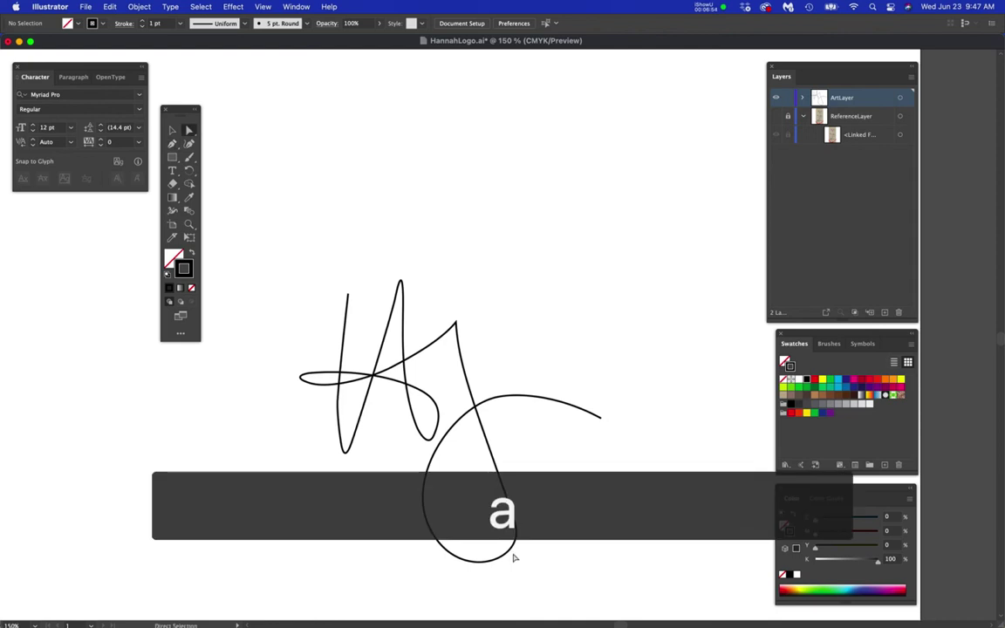
pyautogui.moveTo(506, 560)
pyautogui.mouseDown()
pyautogui.moveTo(557, 404)
pyautogui.moveTo(665, 304)
pyautogui.mouseUp()
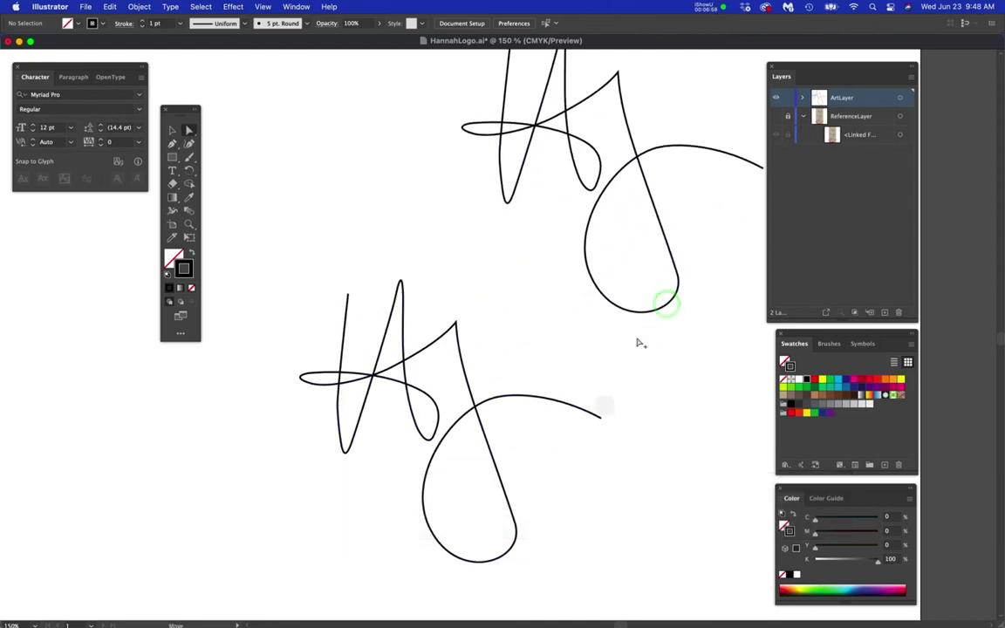
pyautogui.scroll(1, 469, 531)
pyautogui.moveTo(481, 511); pyautogui.dragTo(519, 460)
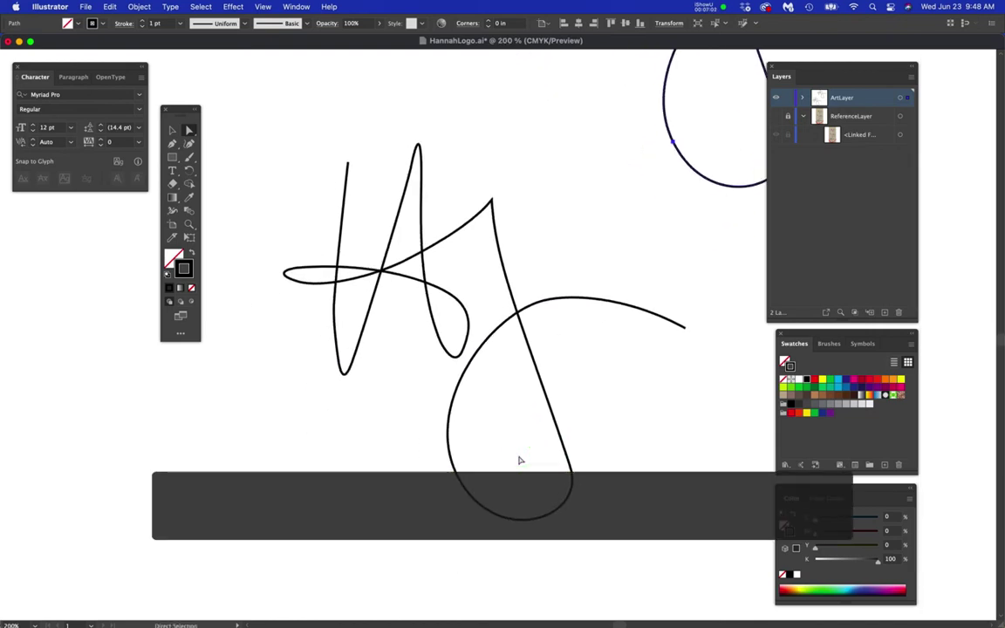
pyautogui.scroll(1, 520, 463)
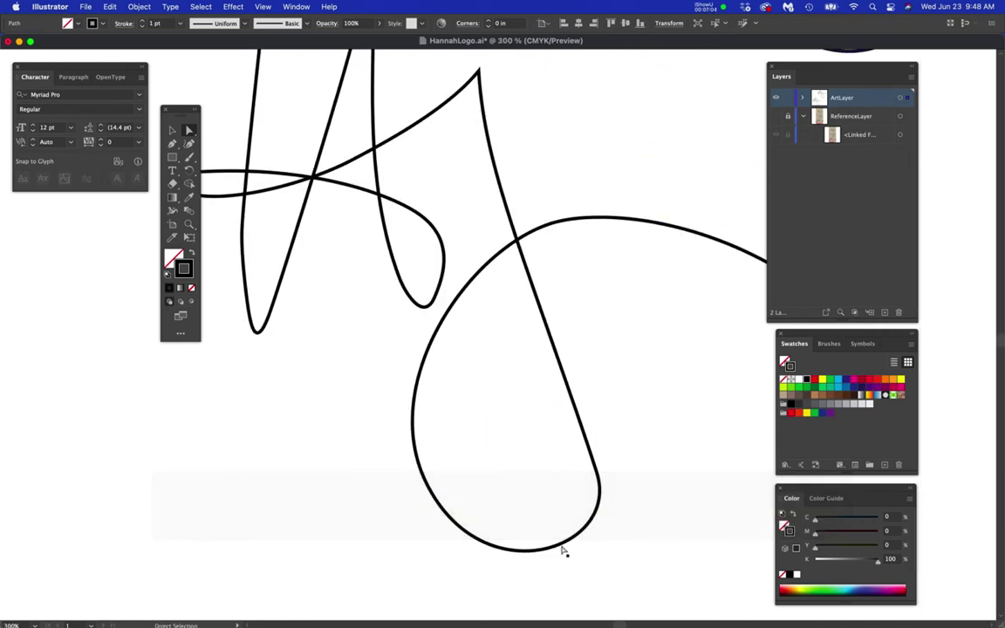
pyautogui.click(563, 547)
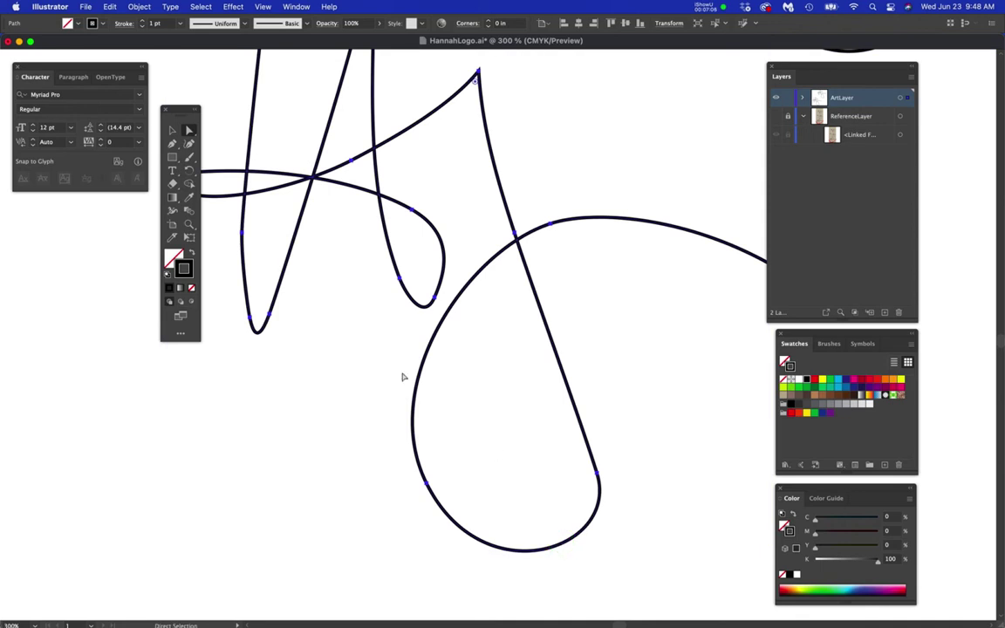
pyautogui.moveTo(321, 295); pyautogui.dragTo(361, 356)
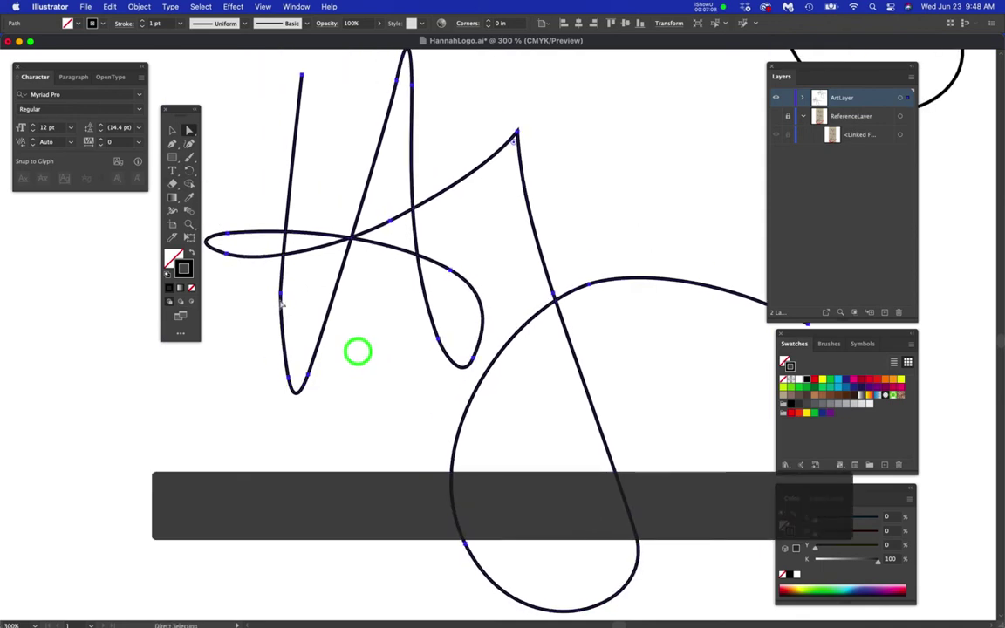
# - Give the working signature a magenta stroke at 2 pt weight
pyautogui.moveTo(183, 110); pyautogui.dragTo(110, 214)
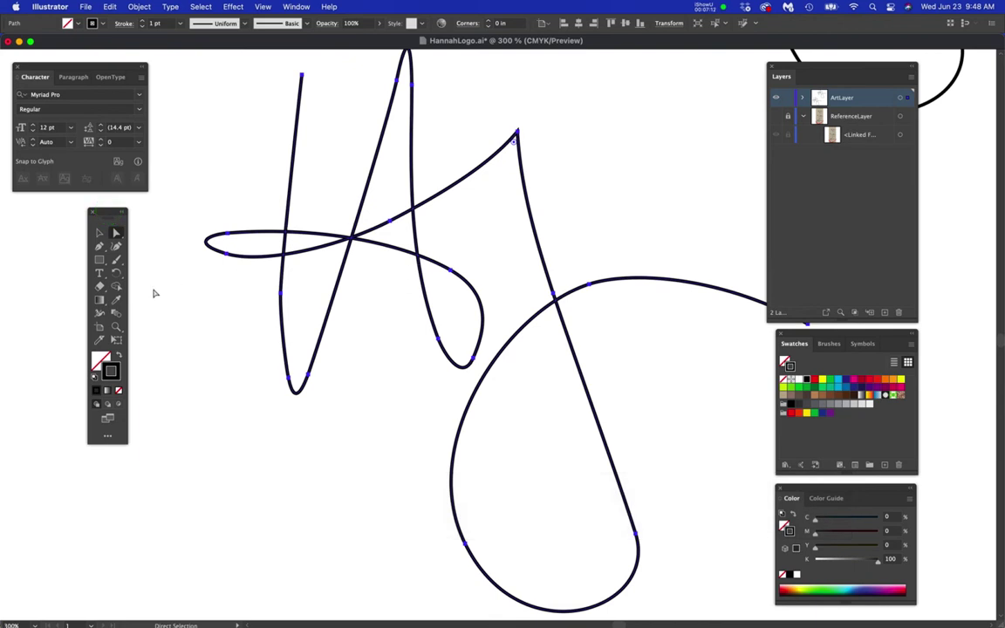
pyautogui.doubleClick(112, 372)
pyautogui.moveTo(381, 129); pyautogui.dragTo(386, 129)
pyautogui.click(555, 122)
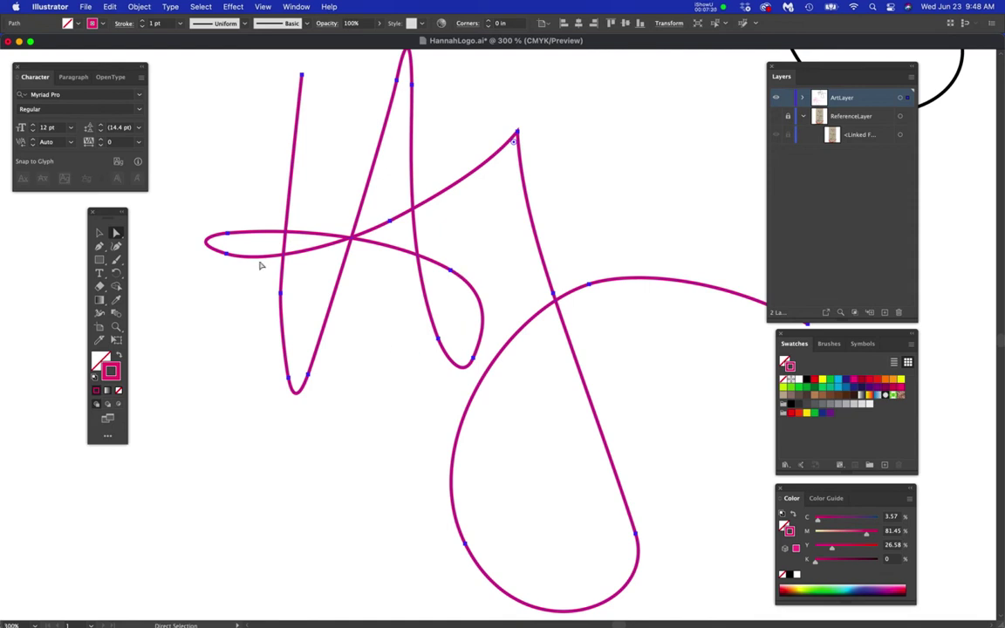
pyautogui.click(143, 21)
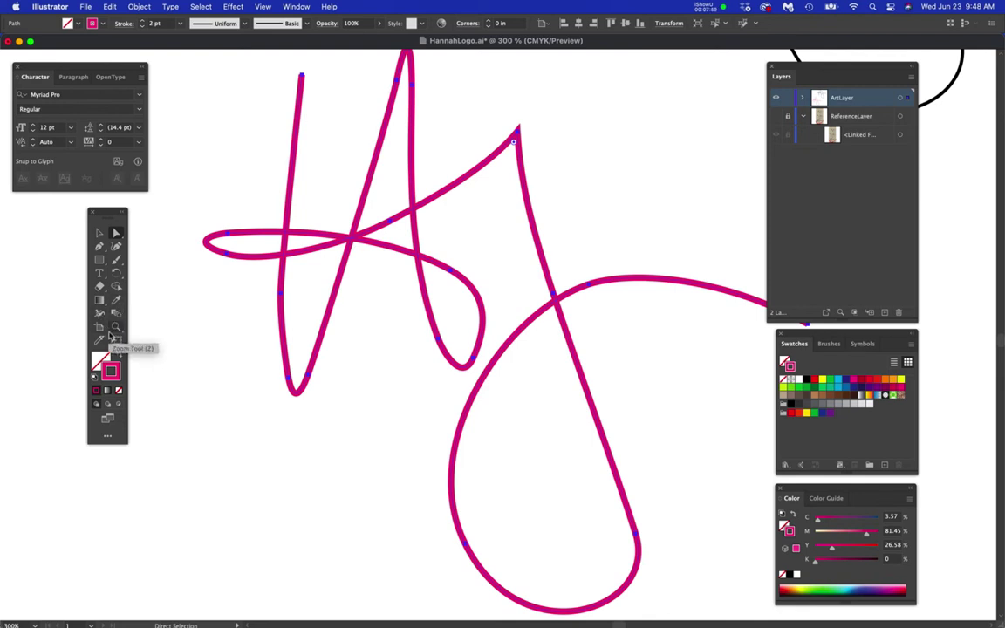
pyautogui.click(99, 314)
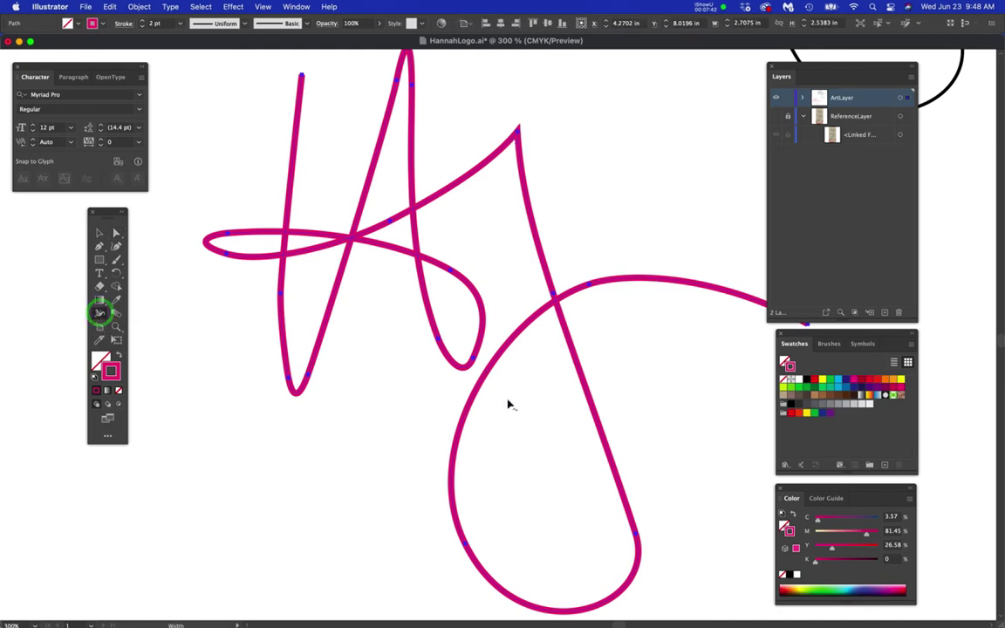
pyautogui.scroll(-3, 540, 442)
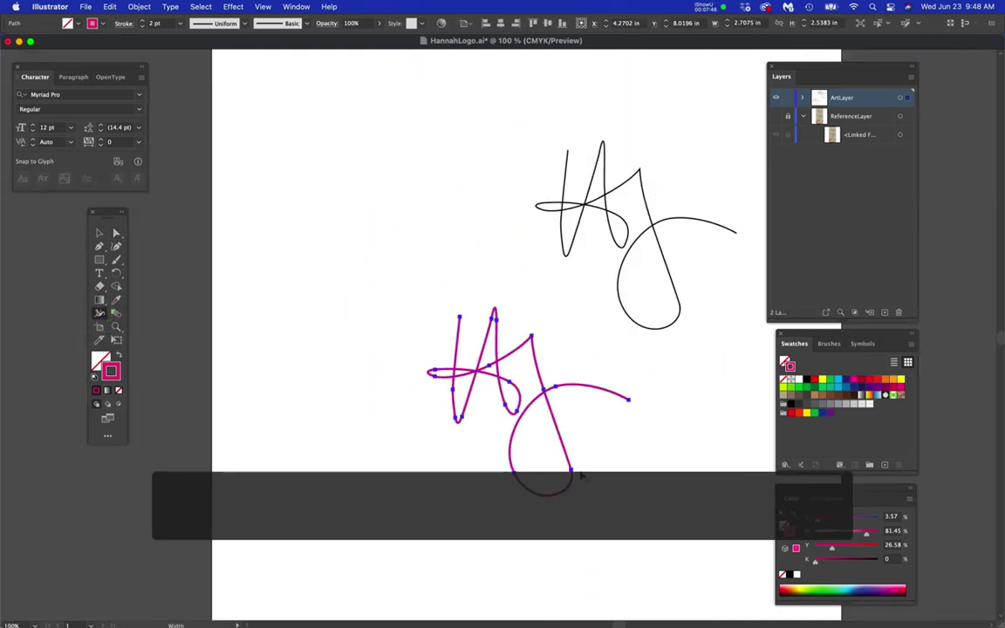
# - Move the magenta signature lower-left, then hide and lock the black signature copy in ArtLayer
pyautogui.moveTo(572, 472); pyautogui.dragTo(424, 486)
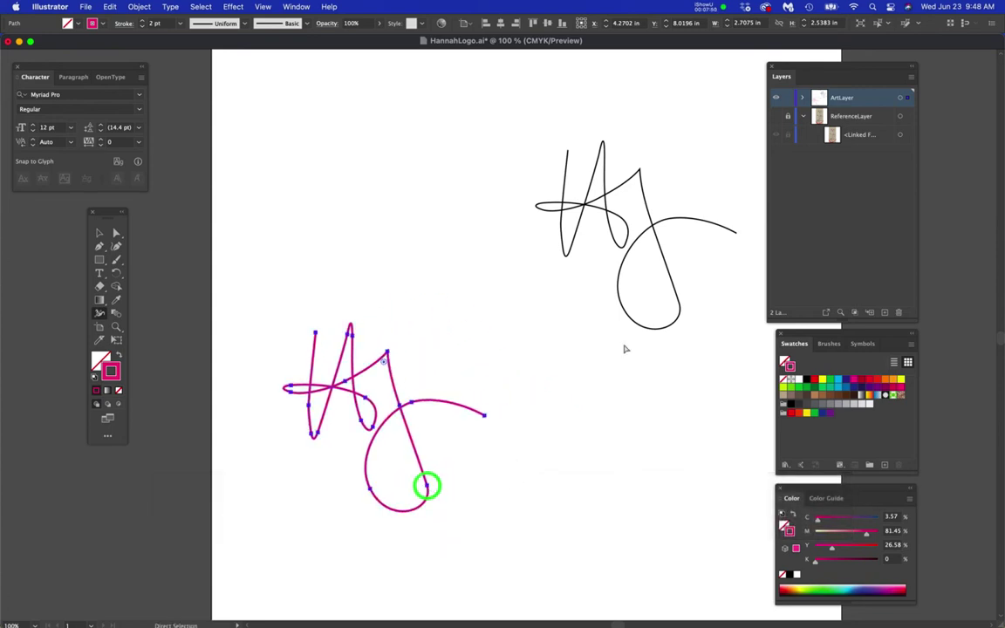
pyautogui.click(799, 99)
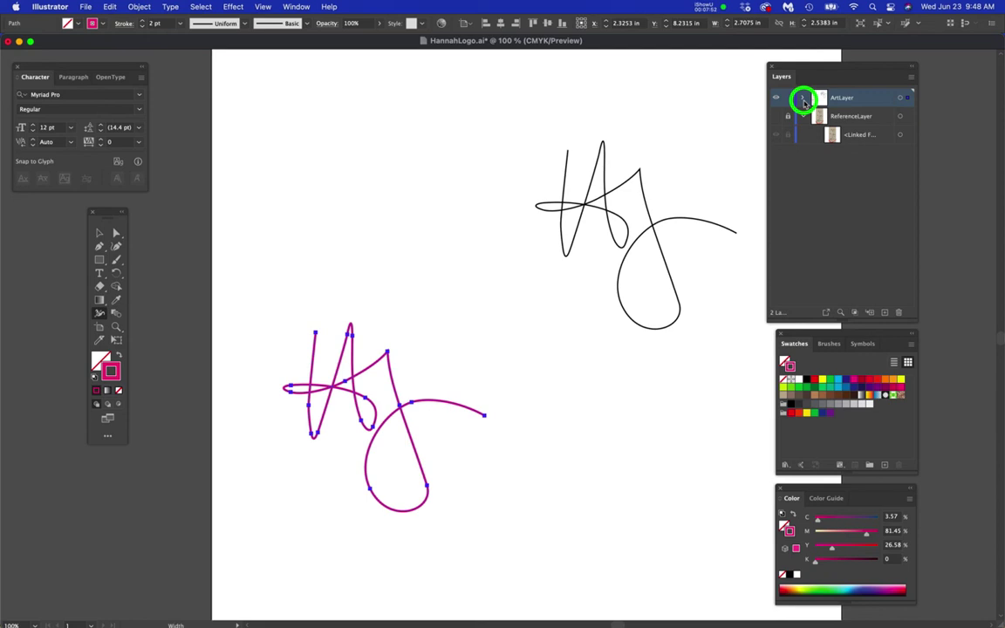
pyautogui.click(777, 118)
pyautogui.click(776, 118)
pyautogui.click(777, 118)
pyautogui.click(788, 116)
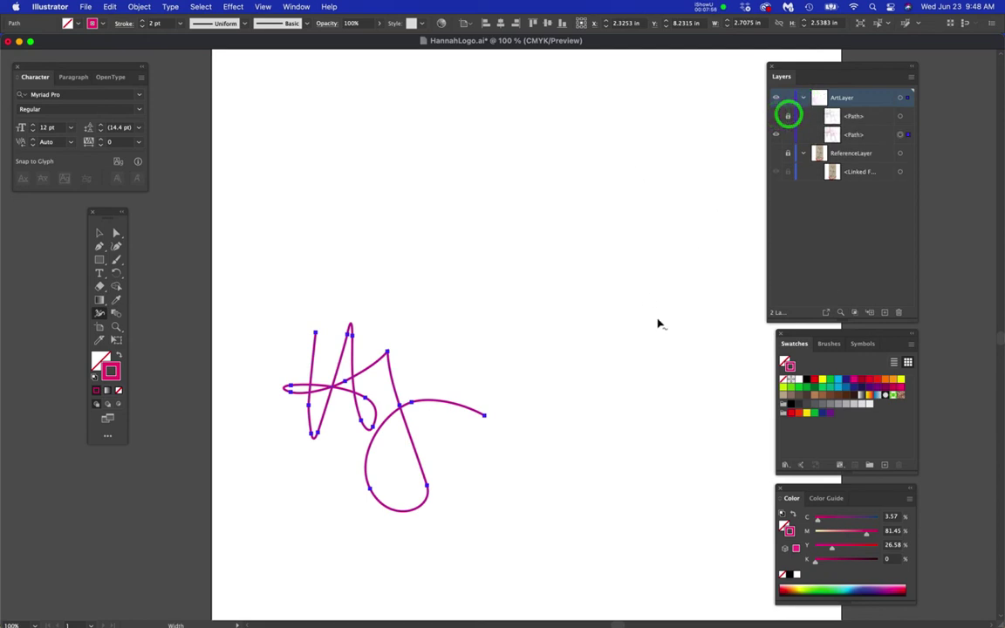
# - Show the reference sketch layer and look over the whole sketch
pyautogui.click(778, 156)
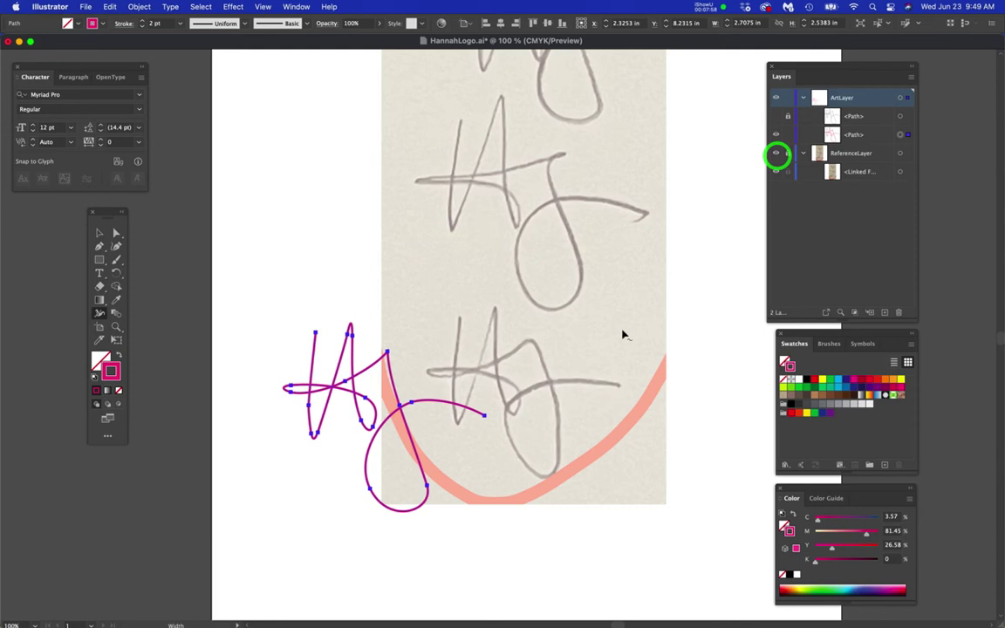
pyautogui.moveTo(476, 437); pyautogui.dragTo(521, 422)
pyautogui.press('super+equal')
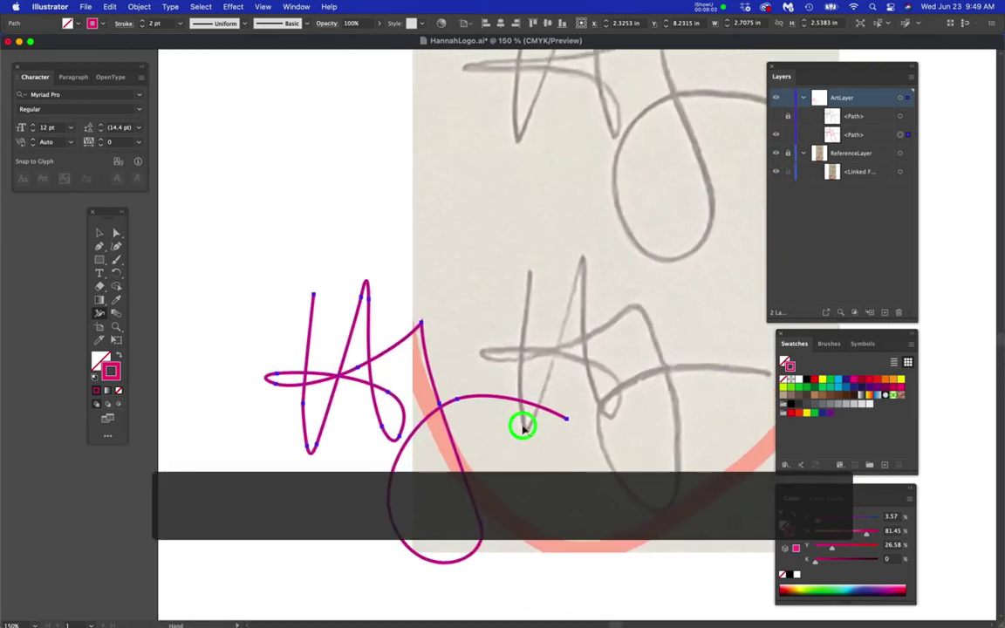
pyautogui.press('super+equal')
pyautogui.press('super+minus')
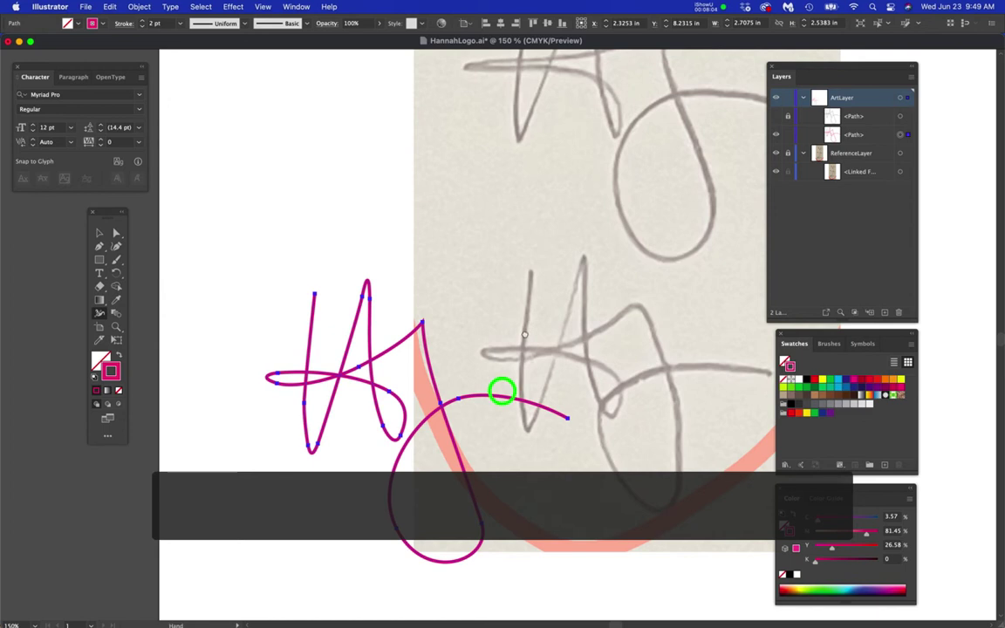
pyautogui.scroll(5, 498, 397)
pyautogui.moveTo(557, 297); pyautogui.dragTo(551, 365)
pyautogui.press('super+minus')
# - Move the magenta signature up beside the reference sketch and centre it in view
pyautogui.press('a')
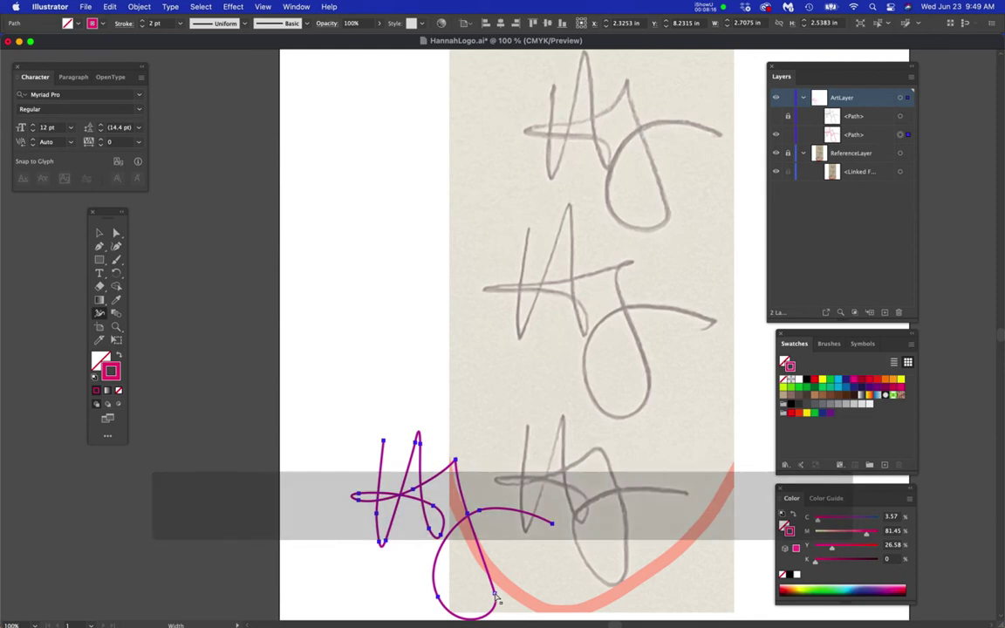
pyautogui.click(117, 231)
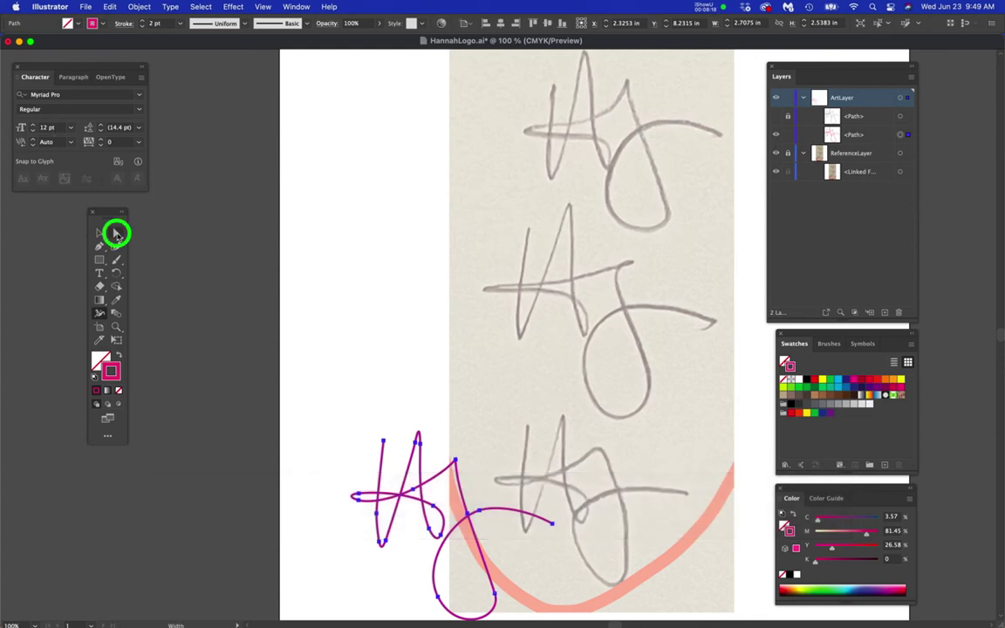
pyautogui.moveTo(496, 599); pyautogui.dragTo(471, 227)
pyautogui.moveTo(553, 221); pyautogui.dragTo(541, 389)
pyautogui.scroll(1, 539, 348)
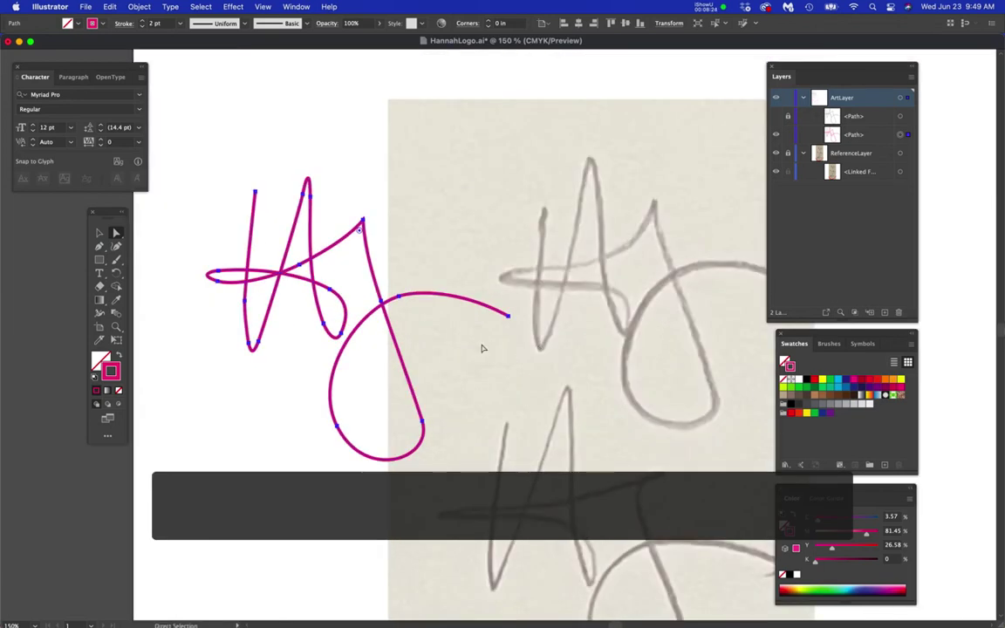
pyautogui.moveTo(478, 347); pyautogui.dragTo(429, 318)
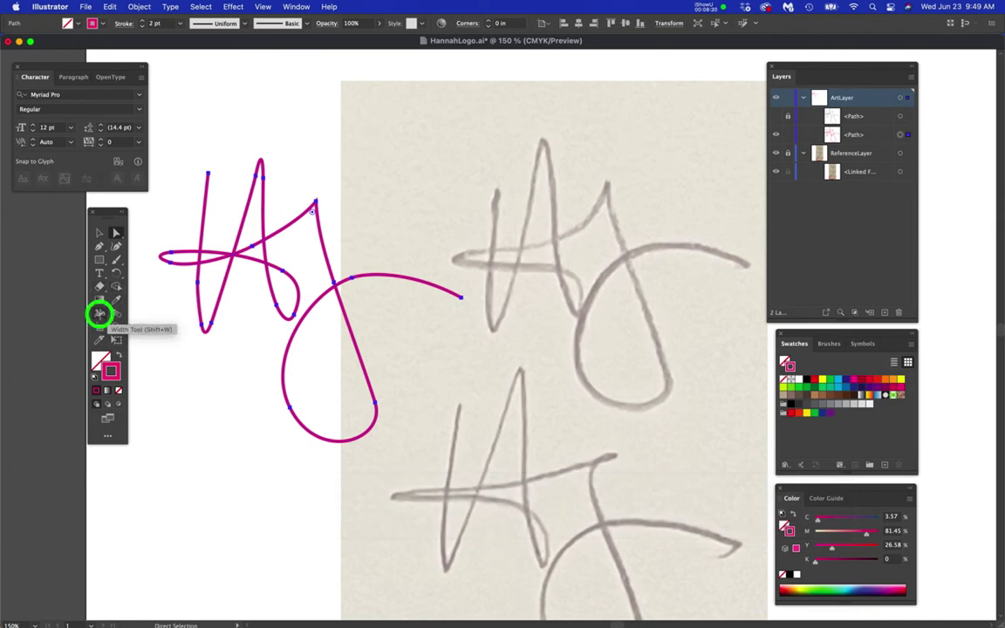
# - Switch to the Width Tool with the Hj monogram zoomed and framed
pyautogui.click(98, 313)
pyautogui.press('super+equal')
pyautogui.moveTo(353, 381); pyautogui.dragTo(401, 359)
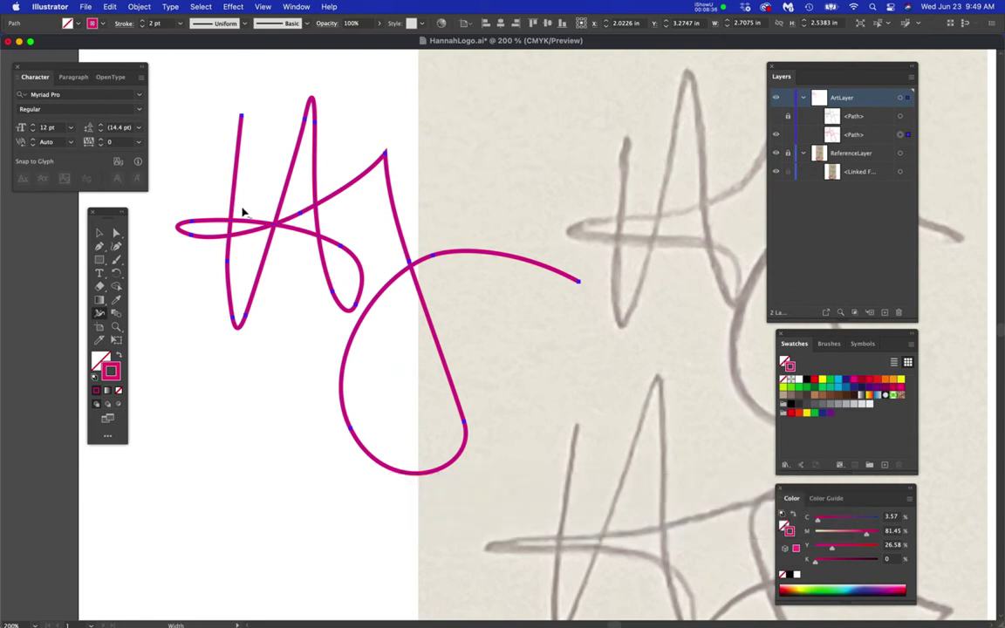
# - Zoom in close on the top of the H, then open ArtLayer's Layer Options
pyautogui.press('super+equal')
pyautogui.press('super+equal')
pyautogui.moveTo(277, 199); pyautogui.dragTo(367, 356)
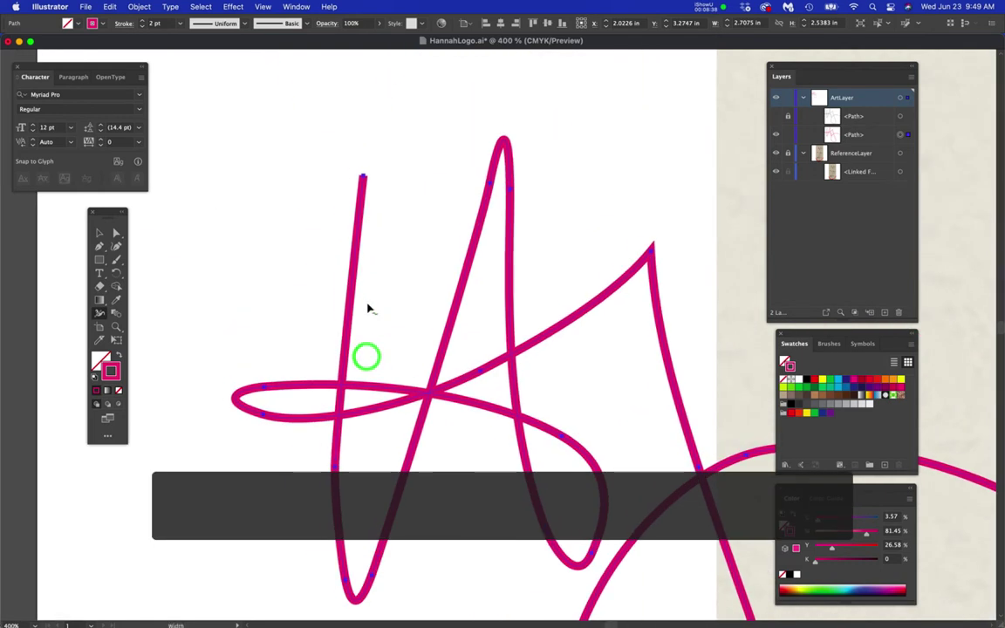
pyautogui.press('super+equal')
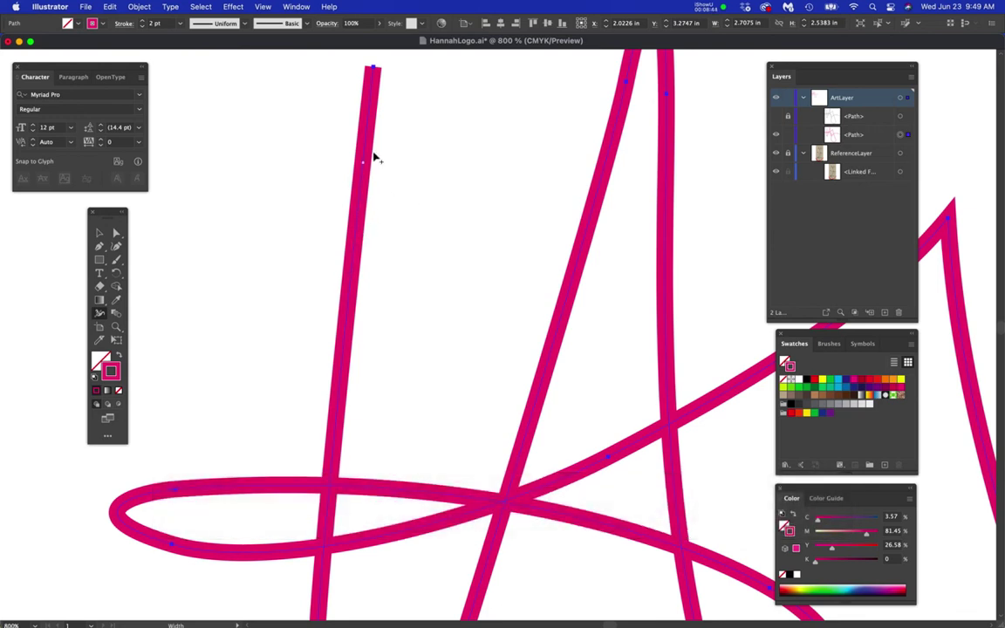
pyautogui.doubleClick(886, 96)
# - Change ArtLayer's layer colour from Medium Blue to Black and confirm
pyautogui.click(385, 176)
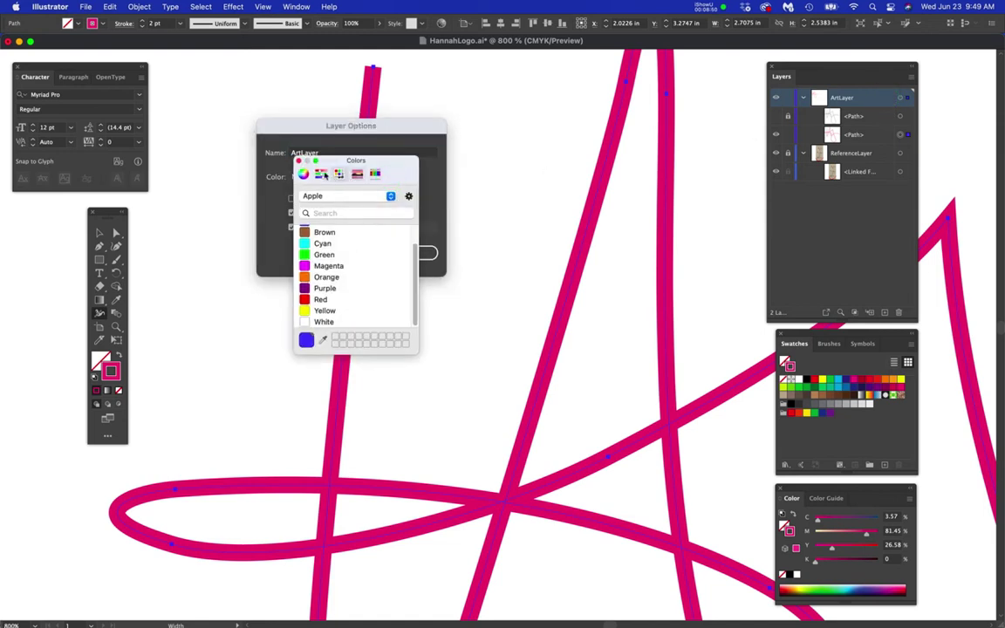
pyautogui.scroll(2, 323, 244)
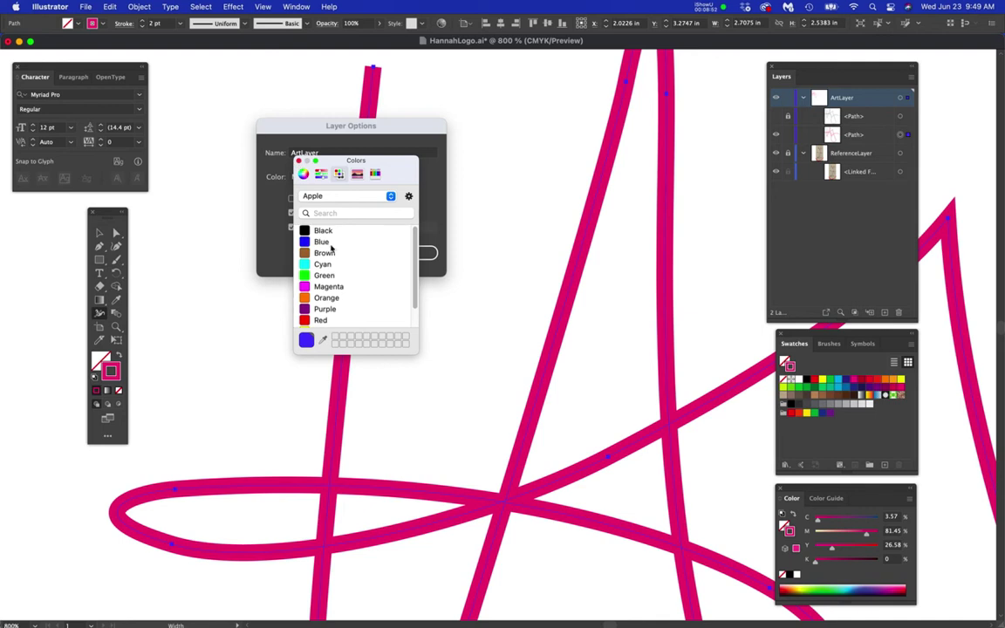
pyautogui.click(304, 231)
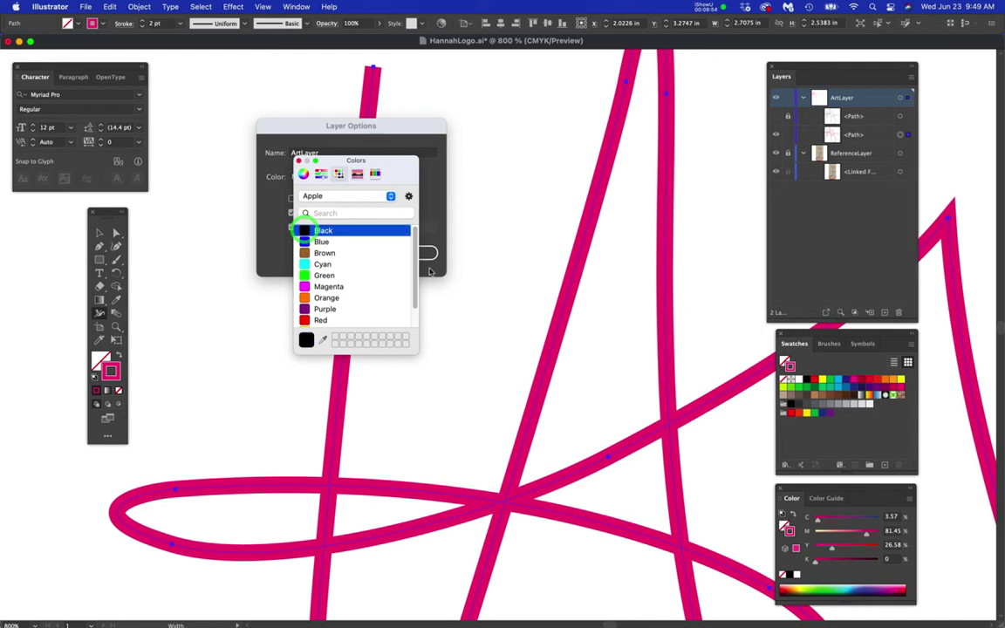
pyautogui.click(298, 161)
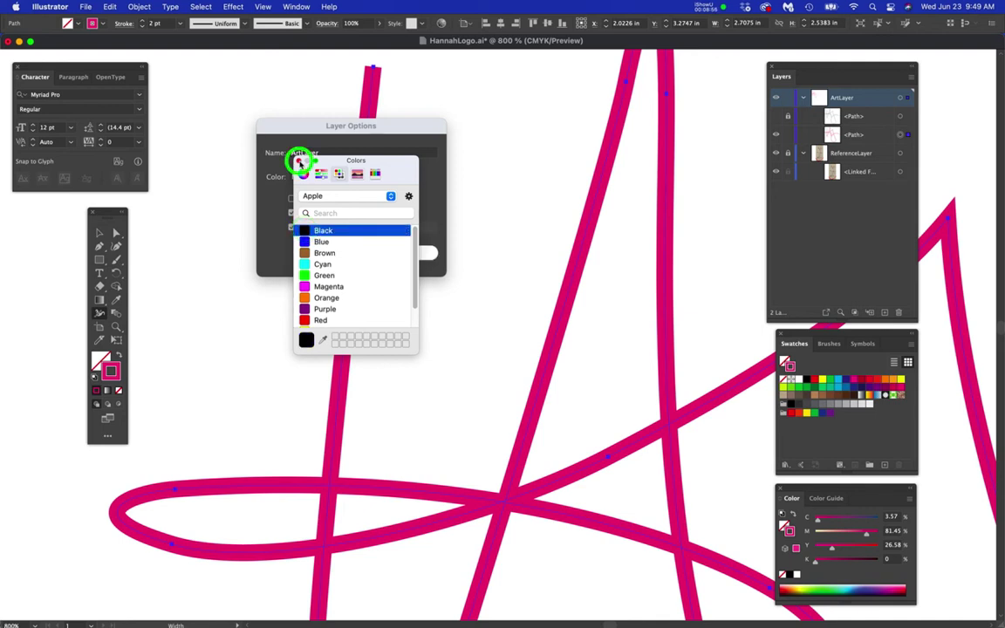
pyautogui.click(425, 253)
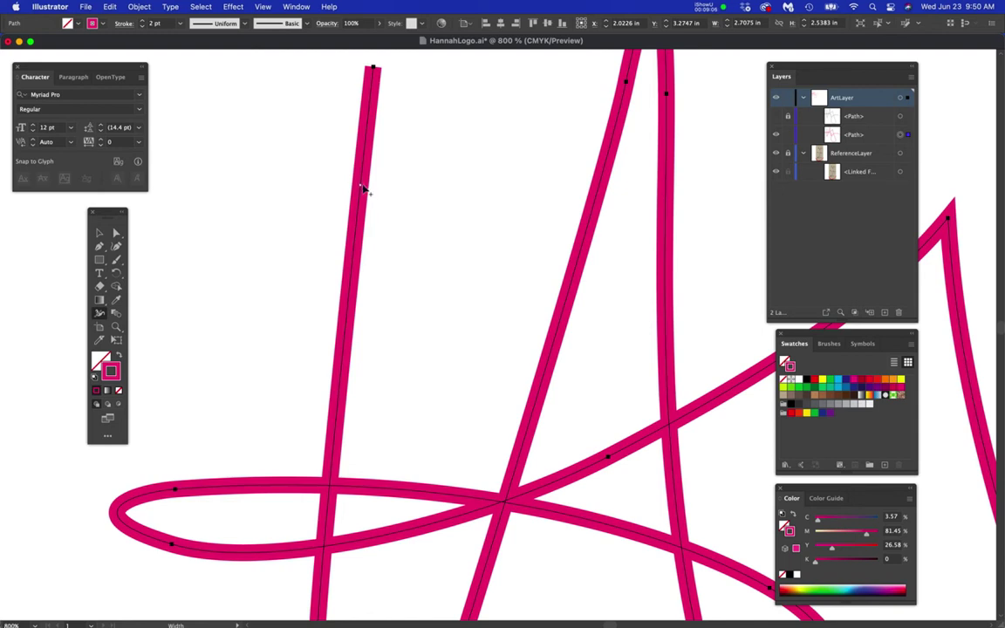
# - Drag width points on the H's left stem so its top tapers to a thin point
pyautogui.moveTo(363, 188); pyautogui.dragTo(370, 186)
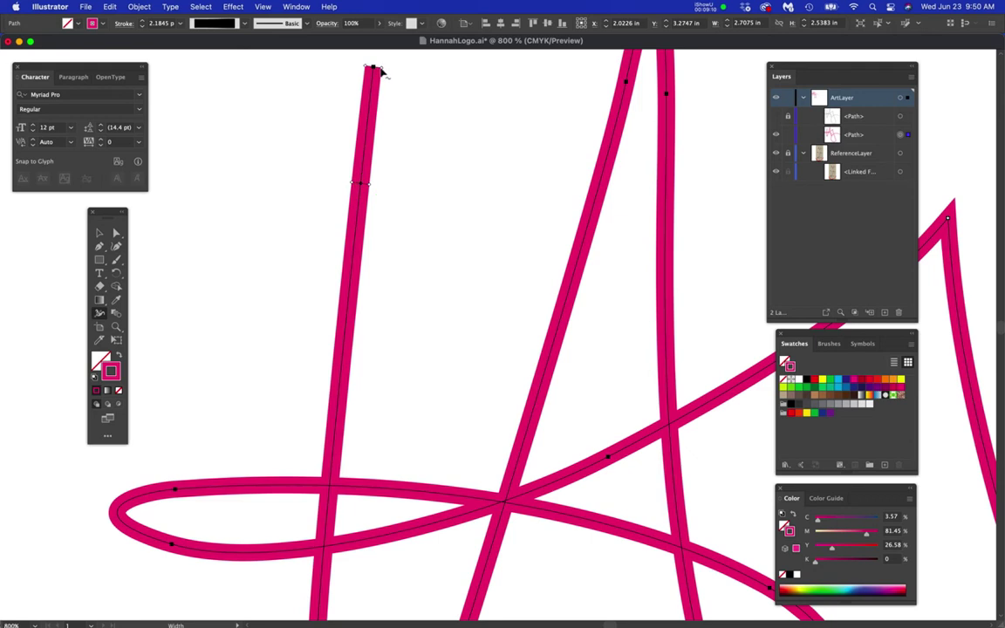
pyautogui.moveTo(380, 70)
pyautogui.mouseDown()
pyautogui.moveTo(374, 65)
pyautogui.moveTo(388, 74)
pyautogui.moveTo(376, 69)
pyautogui.mouseUp()
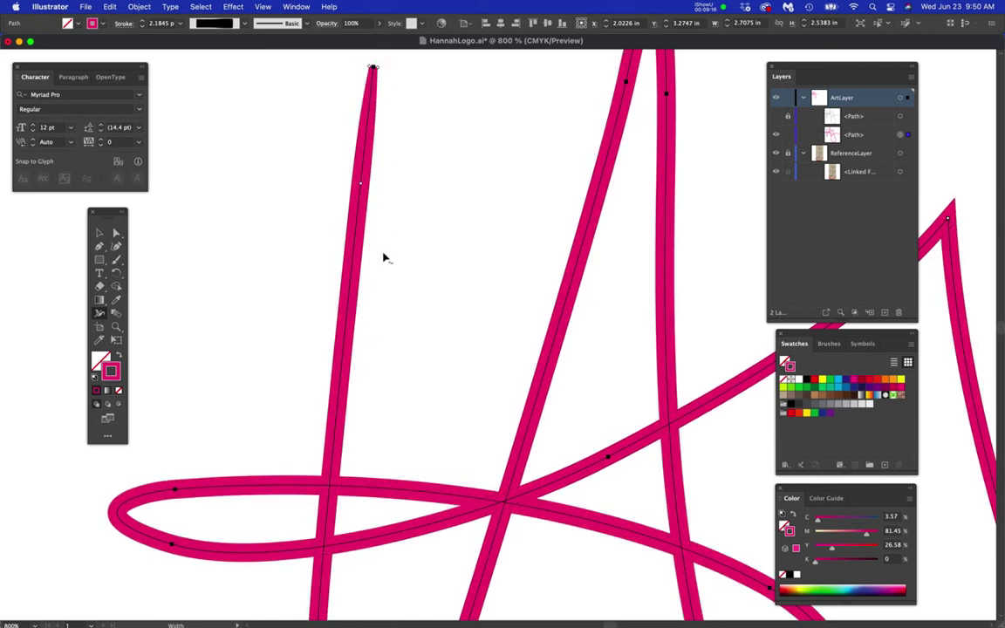
pyautogui.moveTo(420, 442); pyautogui.dragTo(413, 283)
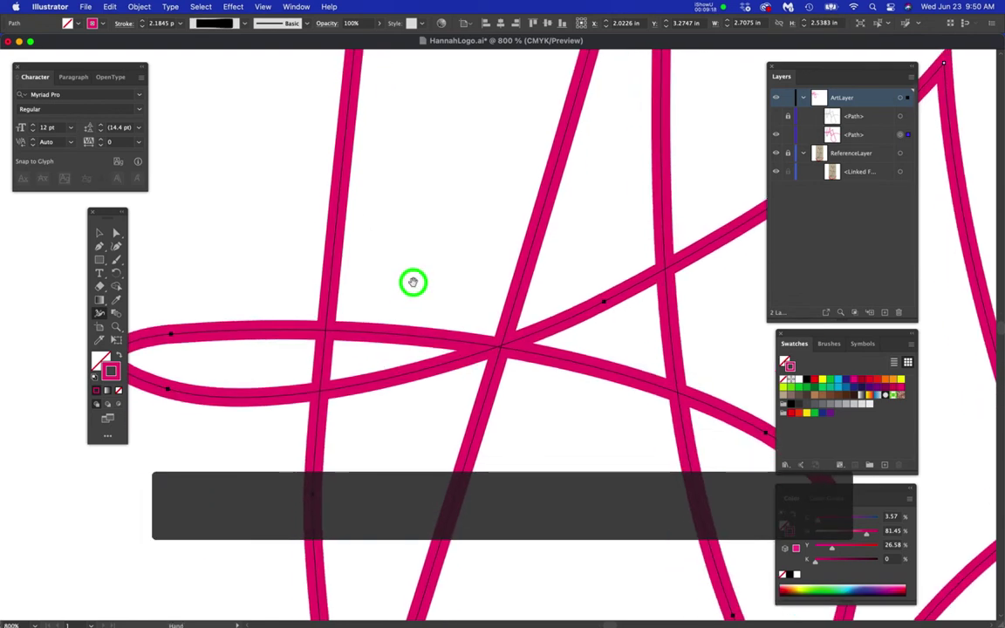
pyautogui.scroll(-1, 374, 358)
pyautogui.scroll(-3, 422, 442)
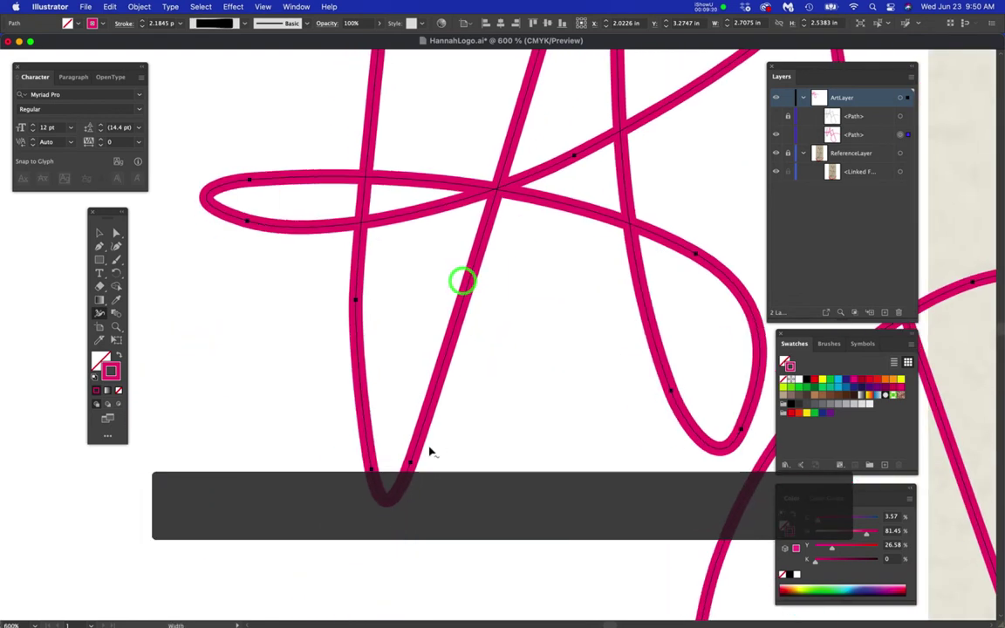
pyautogui.scroll(2, 384, 480)
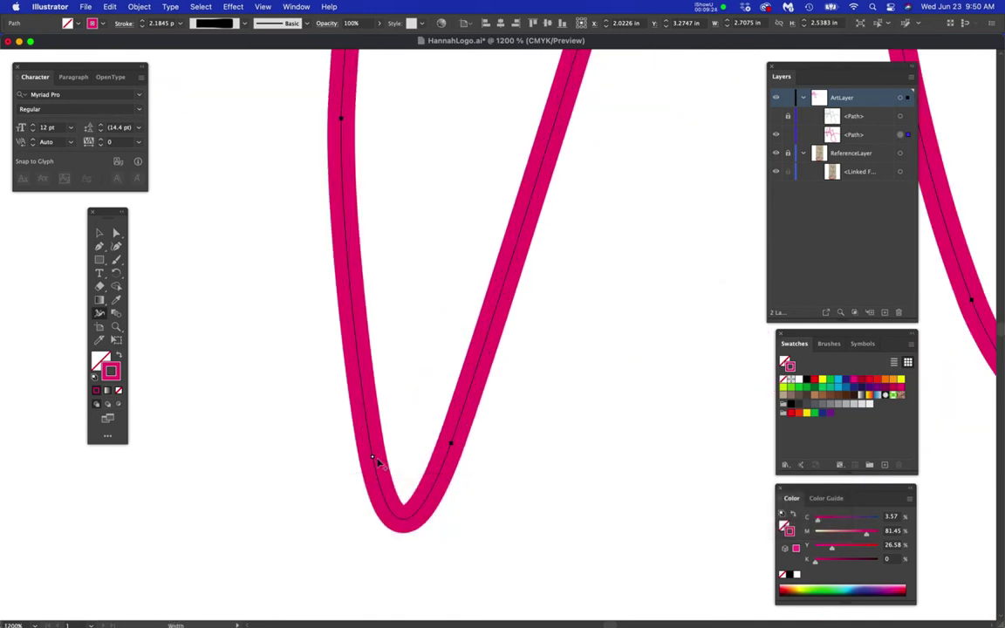
# - Nudge the V's lower-left and lower-right anchors and widen the stroke near its bottom
pyautogui.keyDown('super'); pyautogui.click(372, 457); pyautogui.keyUp('super')
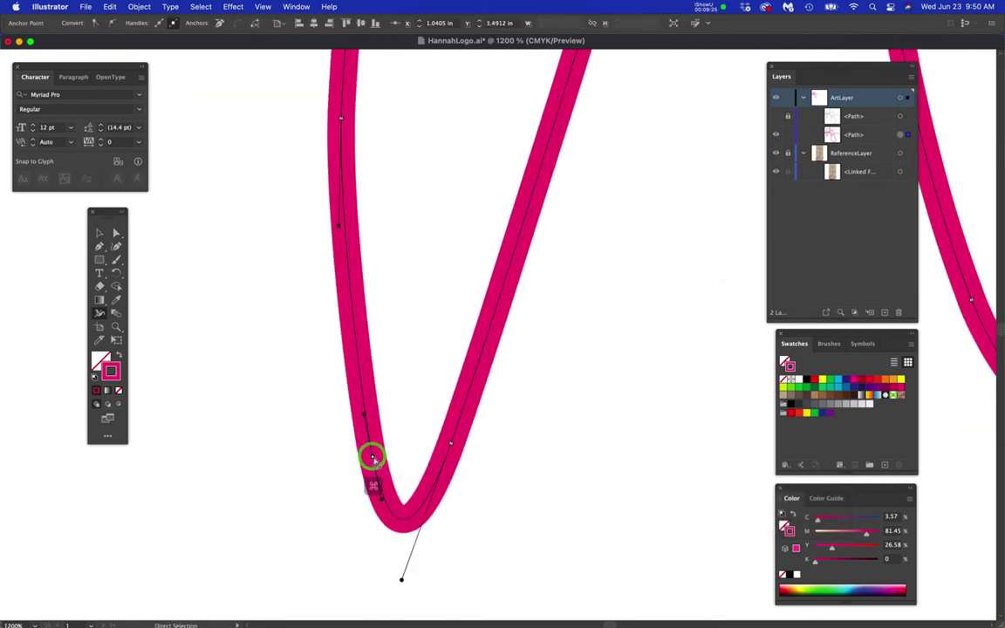
pyautogui.moveTo(373, 457); pyautogui.dragTo(358, 453)
pyautogui.keyDown('super'); pyautogui.click(451, 445); pyautogui.keyUp('super')
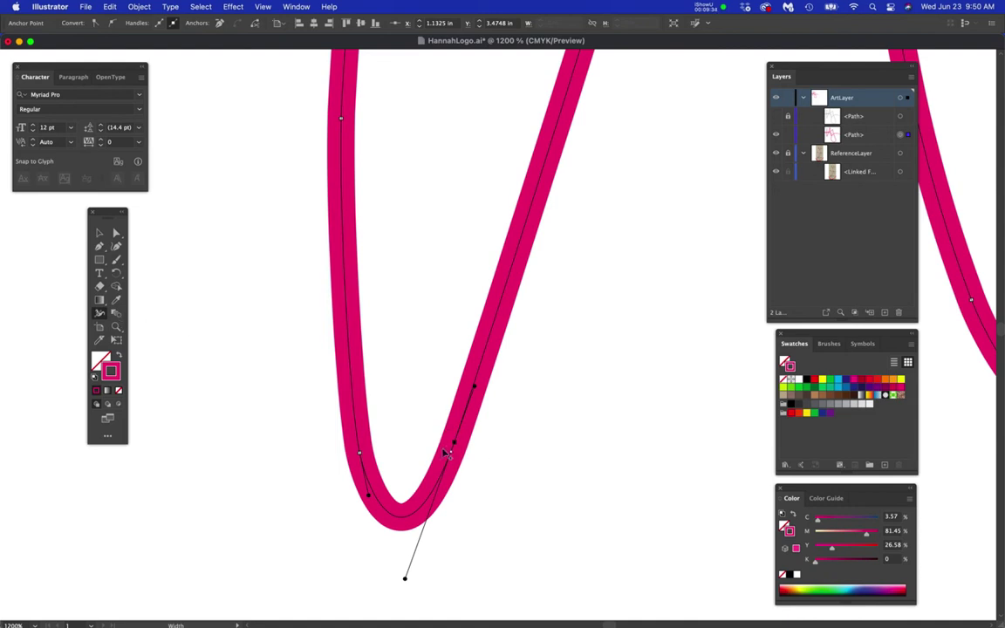
pyautogui.moveTo(460, 448); pyautogui.dragTo(472, 458)
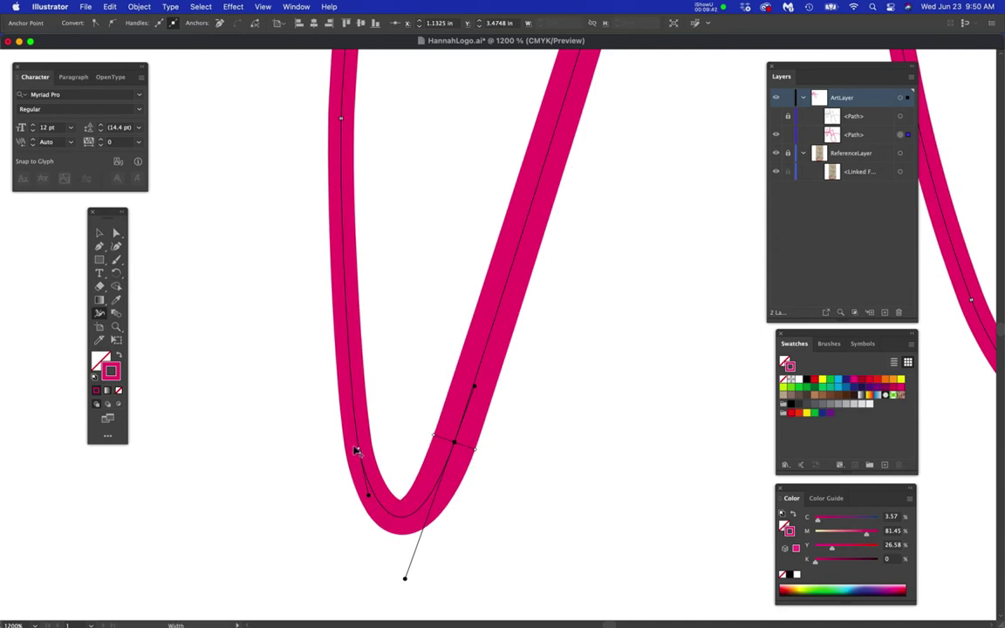
pyautogui.moveTo(358, 453); pyautogui.dragTo(332, 460)
# - Pull the anchor at the stem's base left with Direct Selection to round the bottom curve
pyautogui.scroll(2, 397, 514)
pyautogui.press('a')
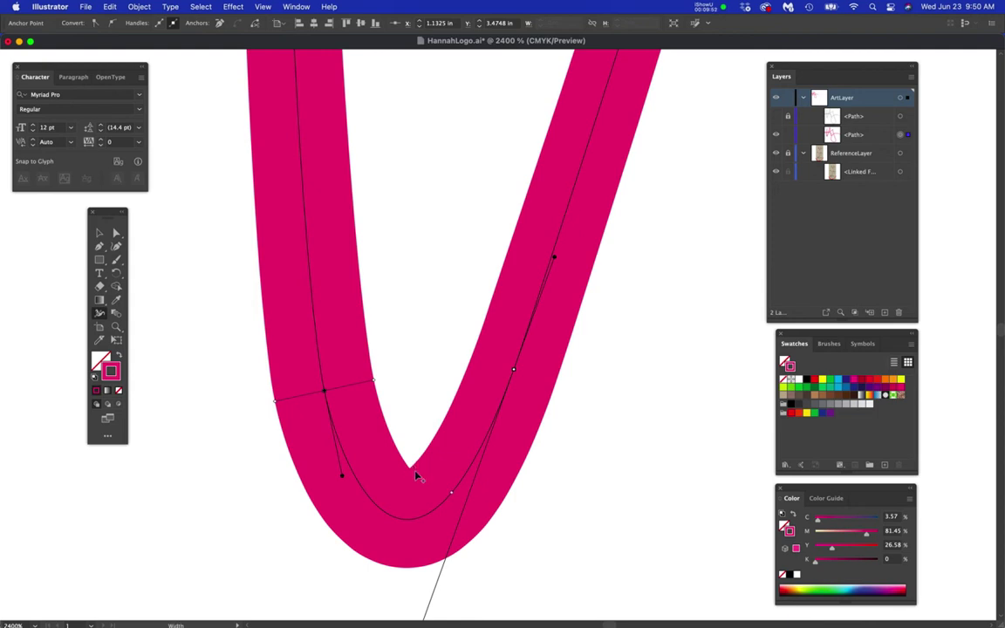
pyautogui.press('super')
pyautogui.click(116, 233)
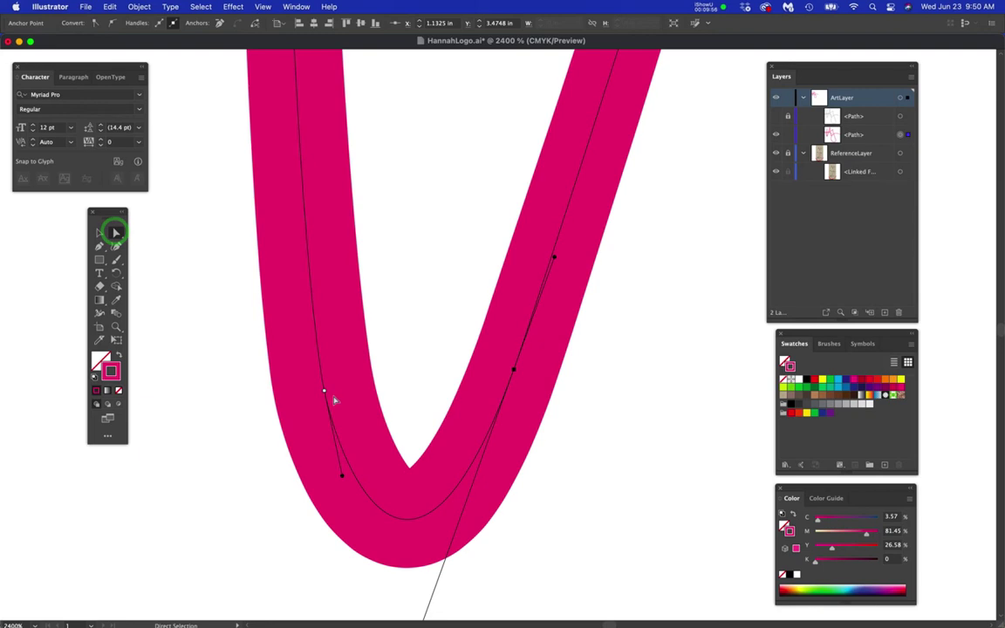
pyautogui.moveTo(325, 395); pyautogui.dragTo(265, 397)
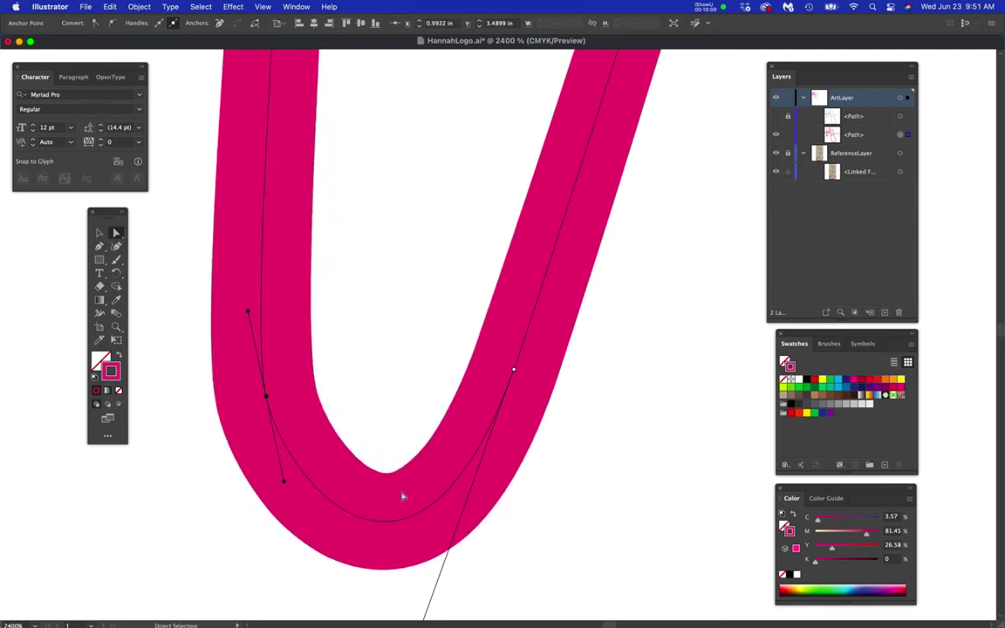
pyautogui.scroll(-5, 371, 462)
pyautogui.press('space')
pyautogui.moveTo(437, 462); pyautogui.dragTo(480, 517)
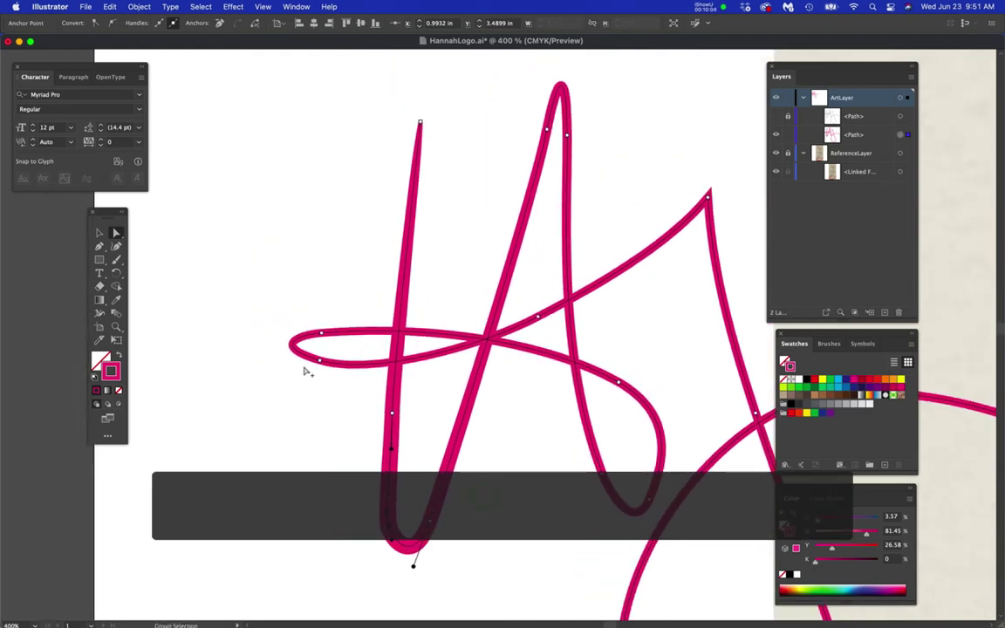
# - Reshape the stroke width at the crossbar loop's left end with the Width tool
pyautogui.scroll(3, 307, 372)
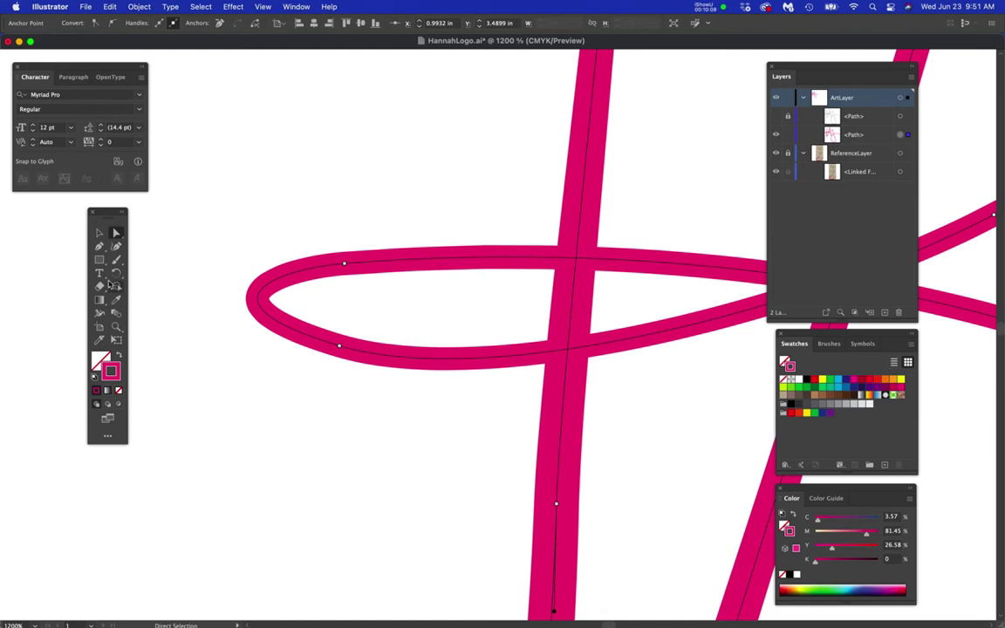
pyautogui.click(100, 313)
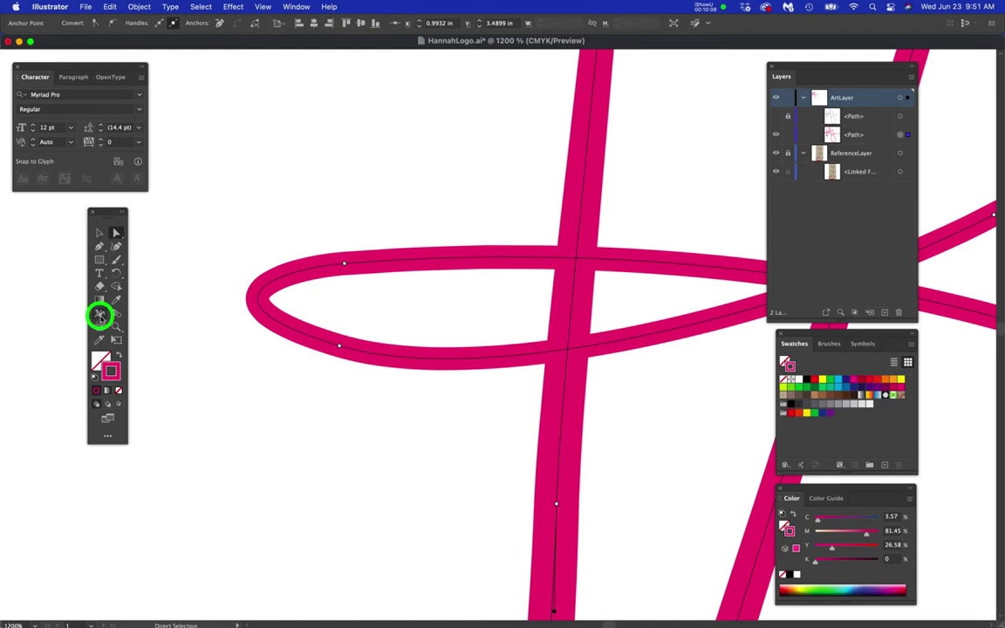
pyautogui.click(261, 300)
pyautogui.moveTo(274, 303); pyautogui.dragTo(278, 307)
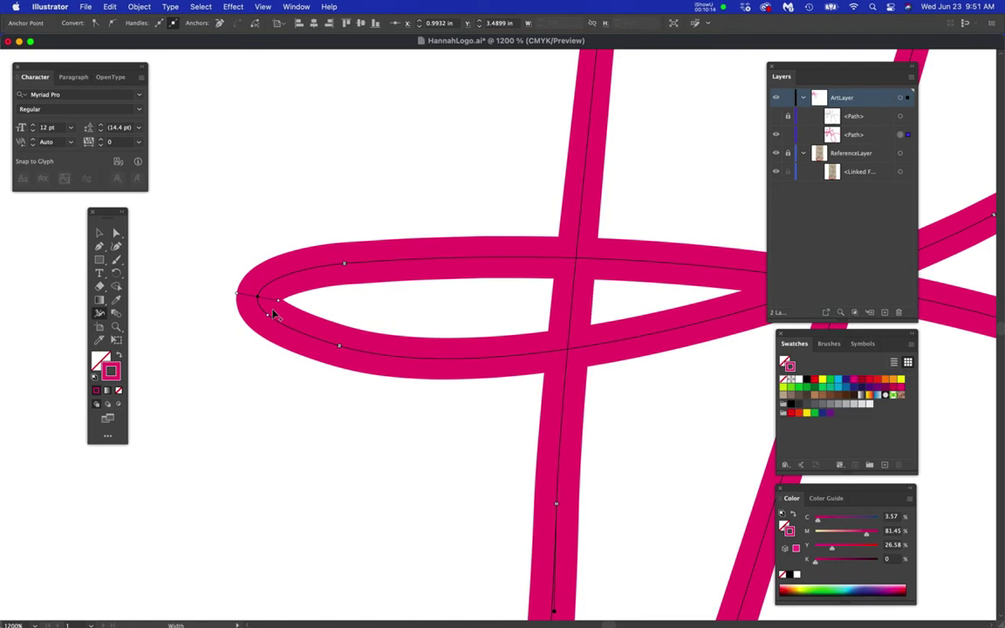
pyautogui.scroll(4, 279, 311)
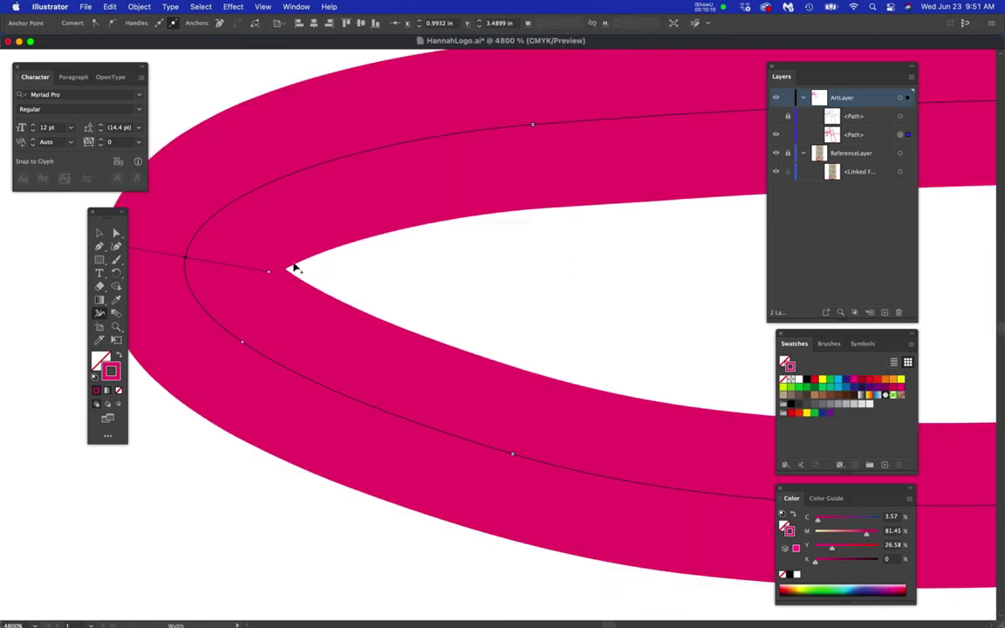
pyautogui.scroll(-2, 281, 282)
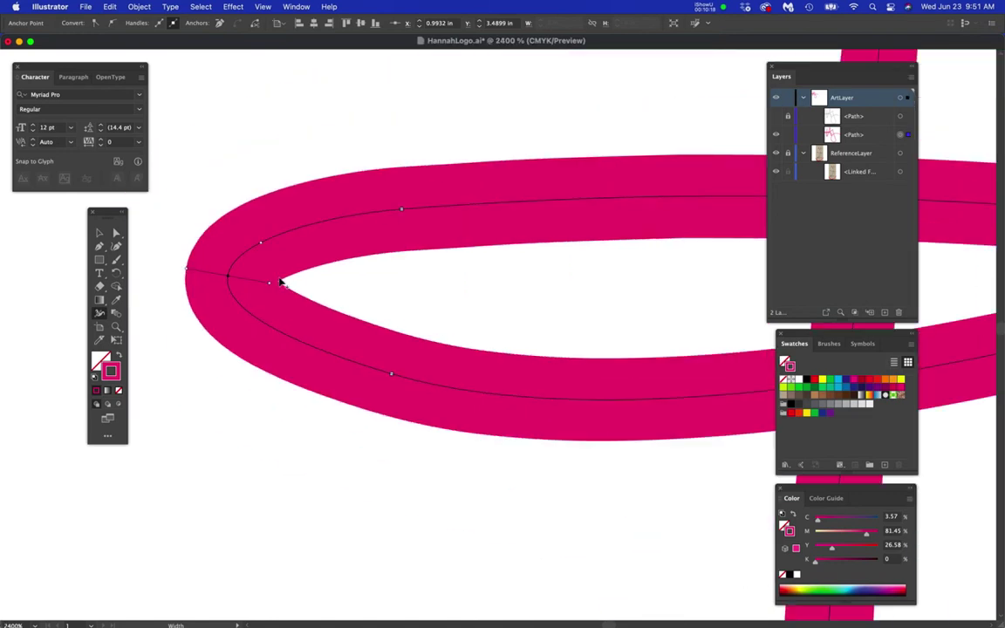
pyautogui.press('super+z')
pyautogui.moveTo(230, 278)
pyautogui.mouseDown()
pyautogui.moveTo(261, 284)
pyautogui.moveTo(249, 283)
pyautogui.mouseUp()
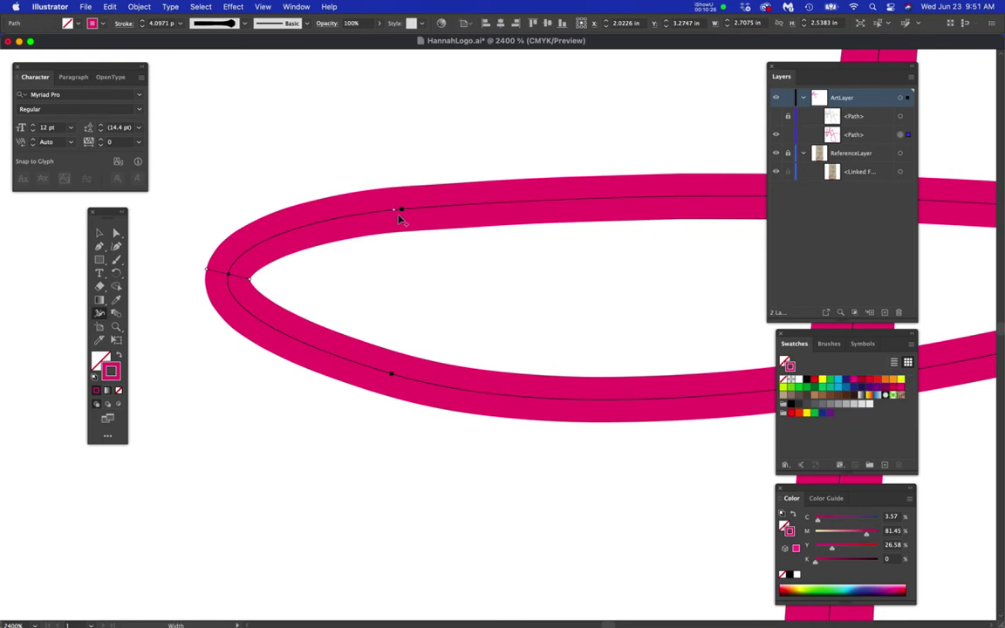
# - Widen the loop's top and lower edges, including near the crossing
pyautogui.moveTo(404, 217); pyautogui.dragTo(406, 226)
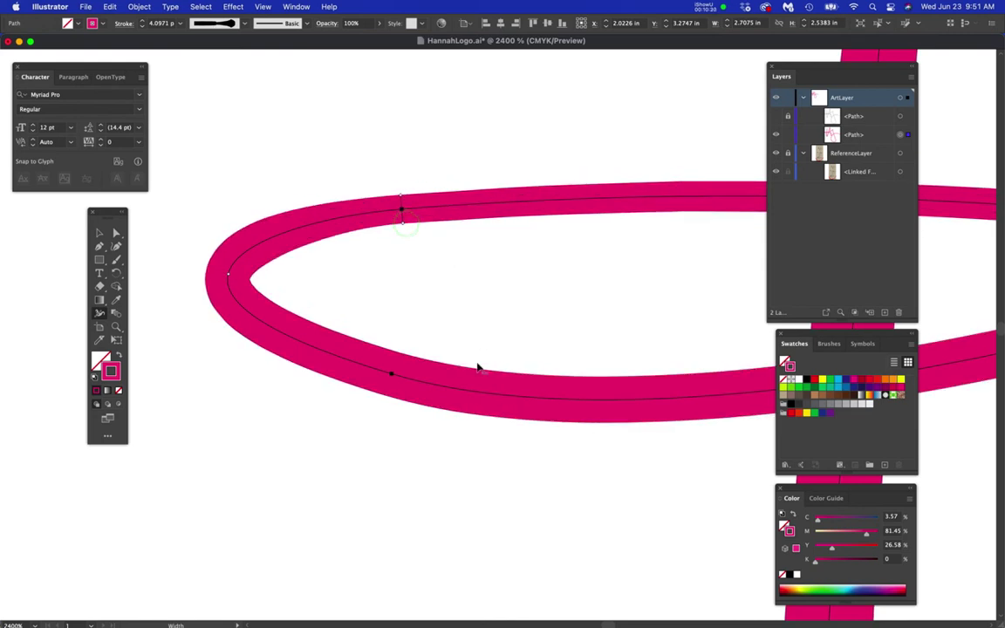
pyautogui.moveTo(393, 376); pyautogui.dragTo(382, 404)
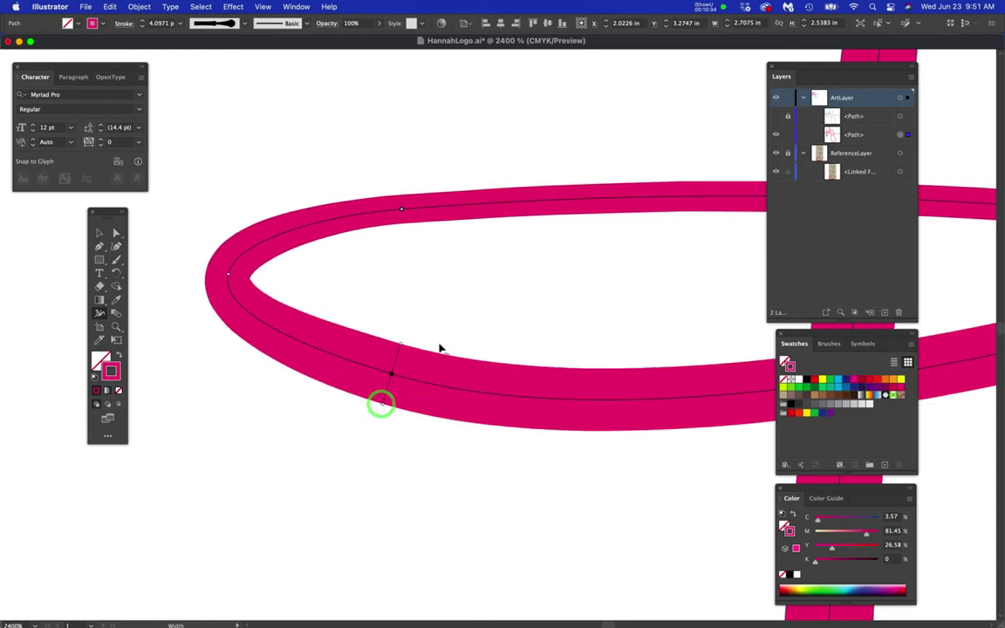
pyautogui.press('super+minus')
pyautogui.press('super+minus')
pyautogui.moveTo(474, 372); pyautogui.dragTo(400, 378)
pyautogui.moveTo(551, 404); pyautogui.dragTo(489, 415)
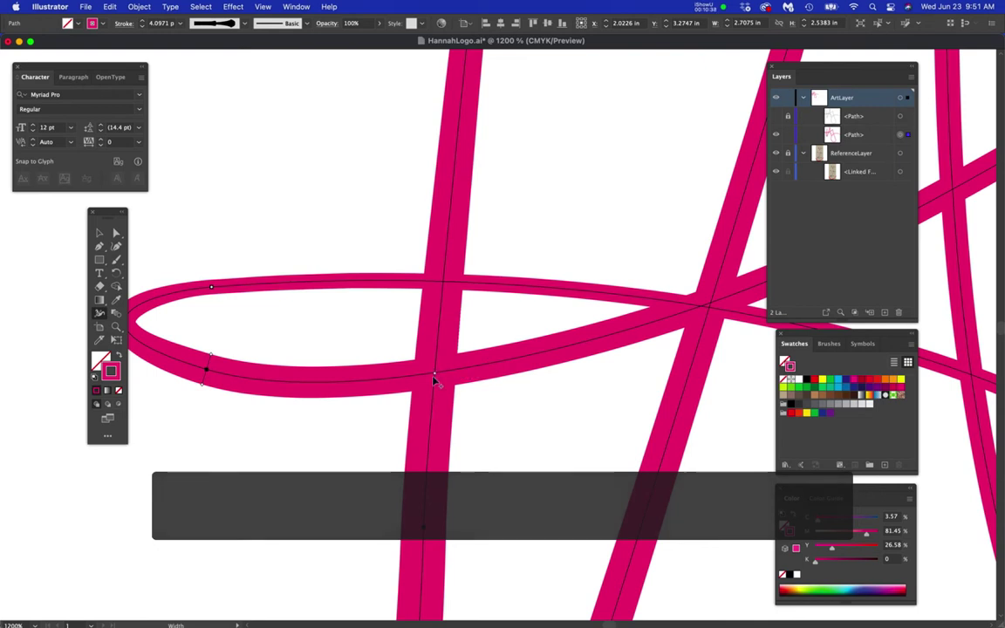
pyautogui.moveTo(485, 362); pyautogui.dragTo(492, 390)
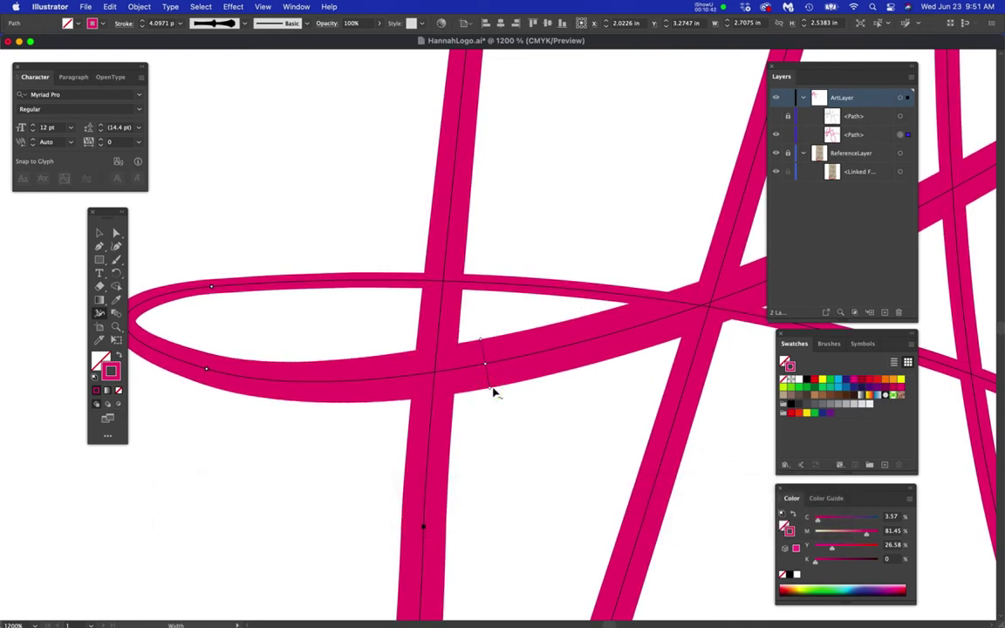
pyautogui.scroll(-3, 493, 390)
pyautogui.moveTo(567, 408); pyautogui.dragTo(415, 439)
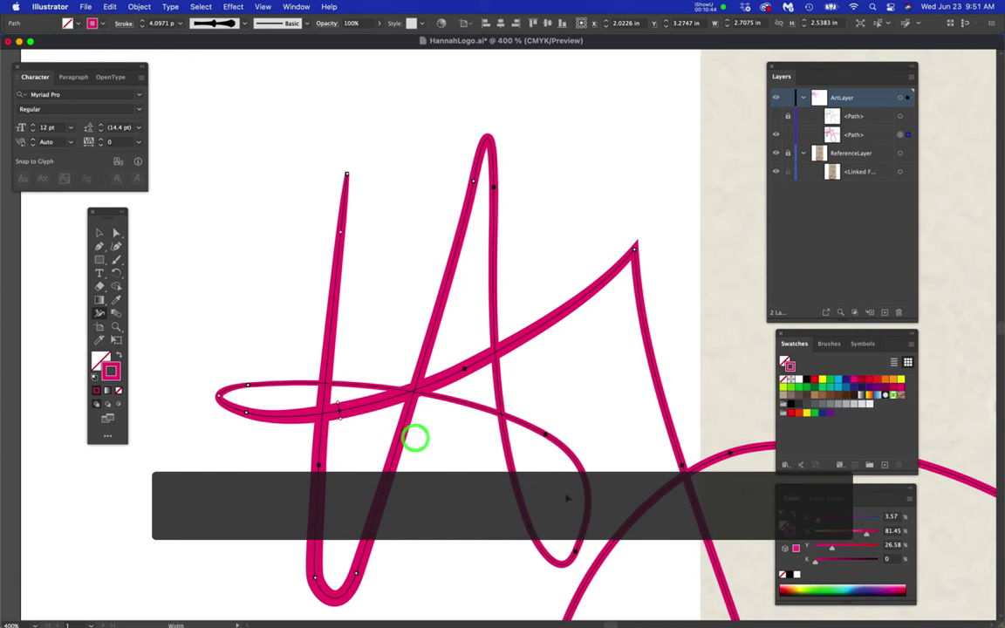
pyautogui.scroll(3, 533, 471)
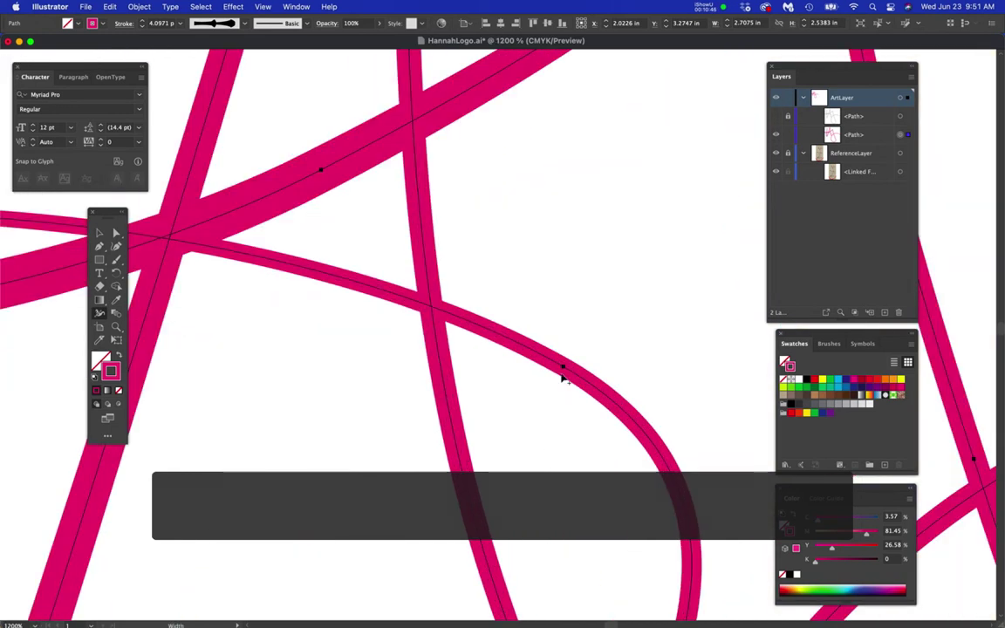
pyautogui.moveTo(563, 368)
pyautogui.mouseDown()
pyautogui.moveTo(549, 394)
pyautogui.moveTo(524, 317)
pyautogui.mouseUp()
pyautogui.press('super+z')
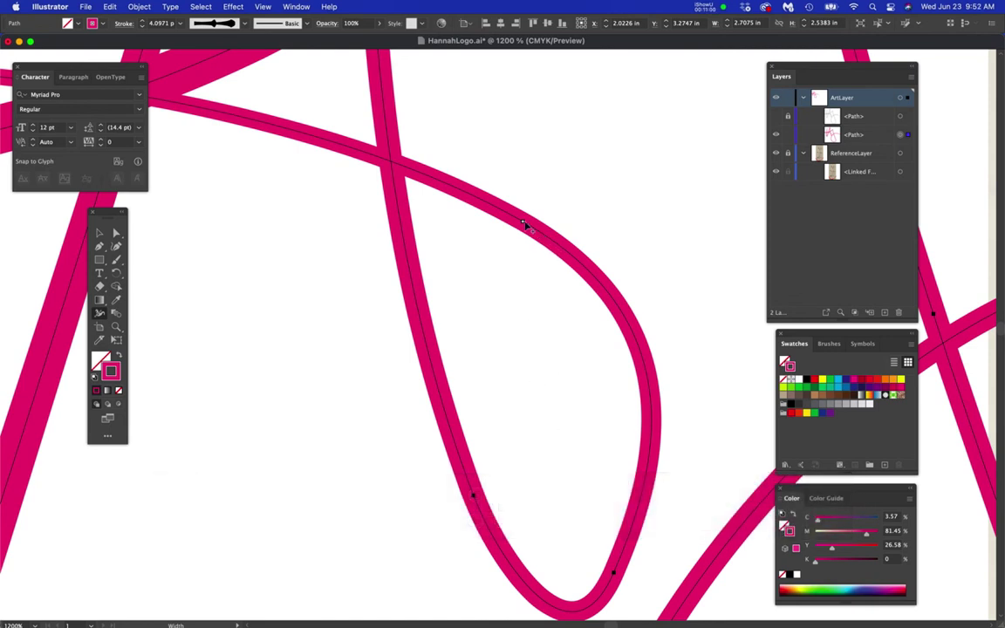
pyautogui.moveTo(524, 221); pyautogui.dragTo(518, 243)
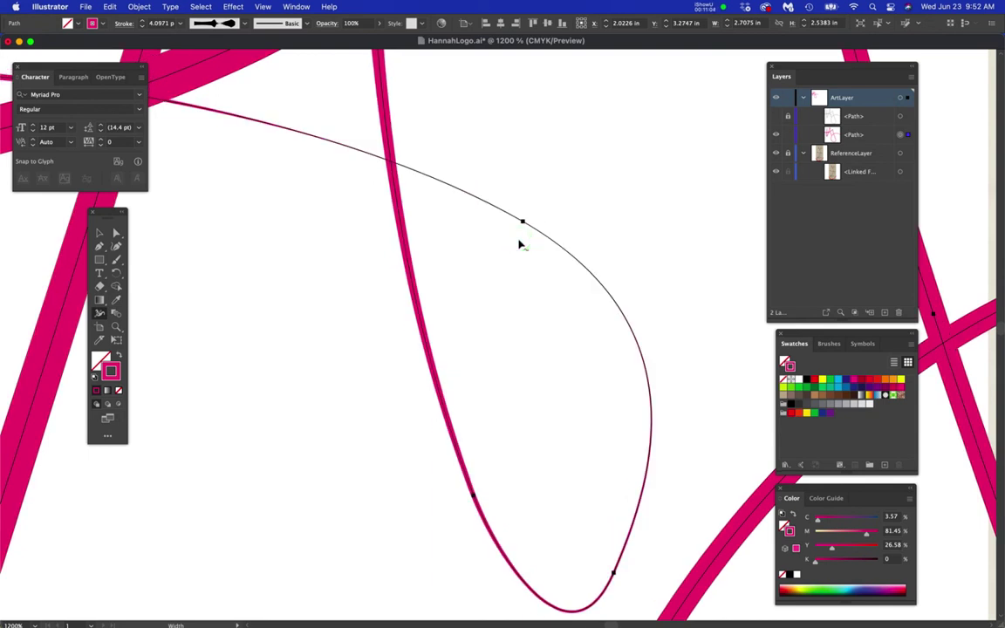
pyautogui.press('super+z')
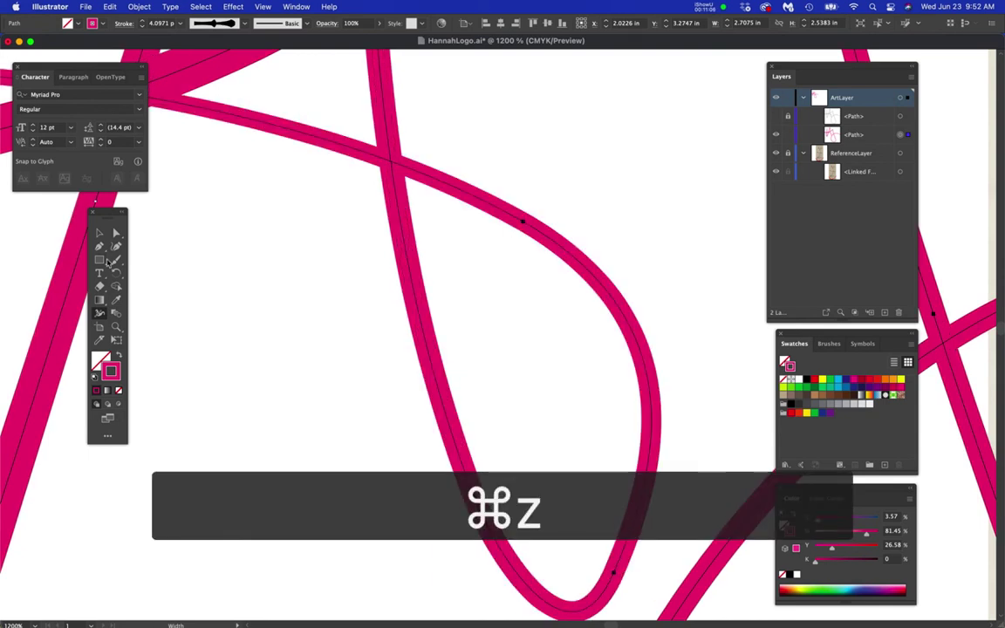
pyautogui.click(116, 233)
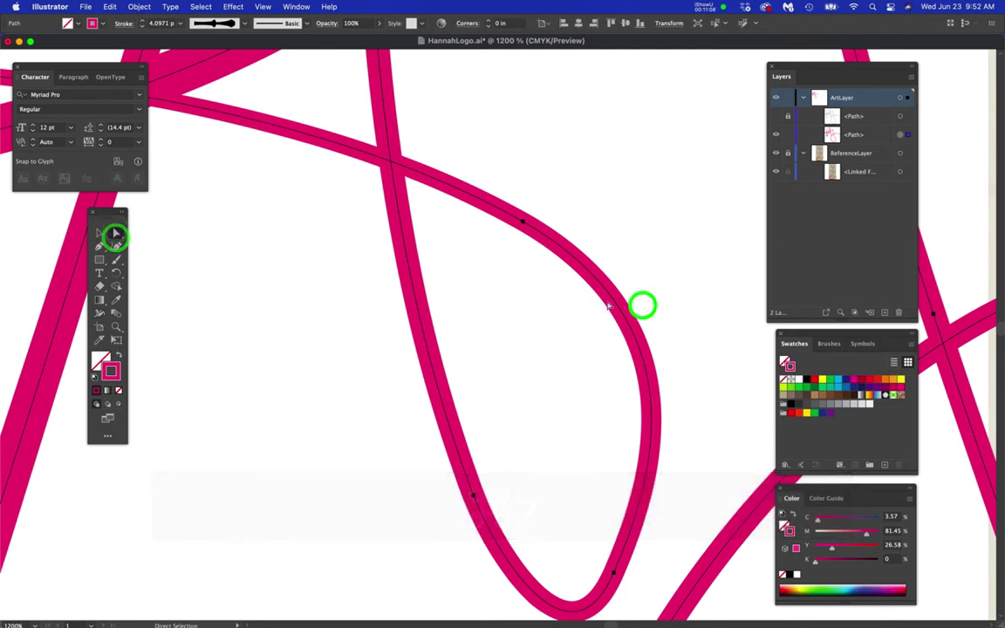
# - Select the teardrop loop's anchor with Direct Selection to expose its handle
pyautogui.click(630, 309)
pyautogui.click(572, 298)
pyautogui.click(591, 274)
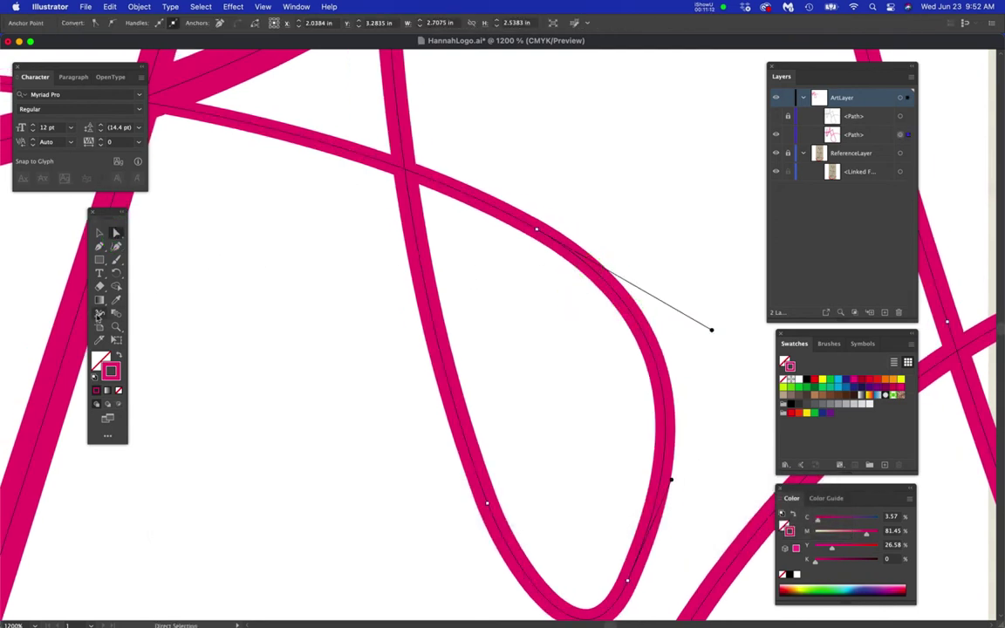
# - Widen the loop's stroke at its lower and upper points, undoing the last change
pyautogui.click(100, 313)
pyautogui.moveTo(536, 236); pyautogui.dragTo(530, 253)
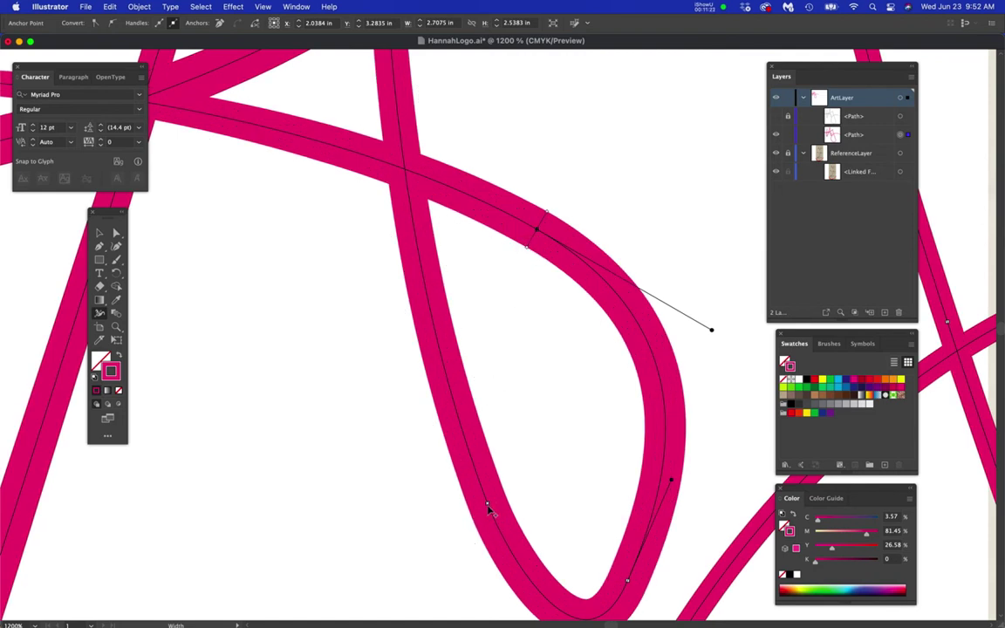
pyautogui.moveTo(488, 506); pyautogui.dragTo(478, 512)
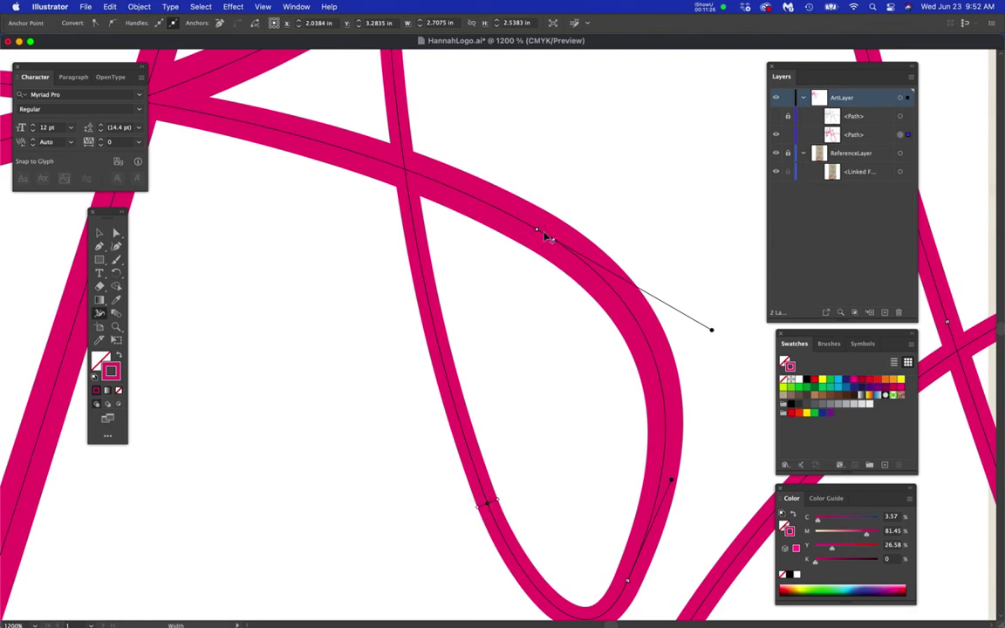
pyautogui.moveTo(538, 232); pyautogui.dragTo(525, 246)
pyautogui.press('super+z')
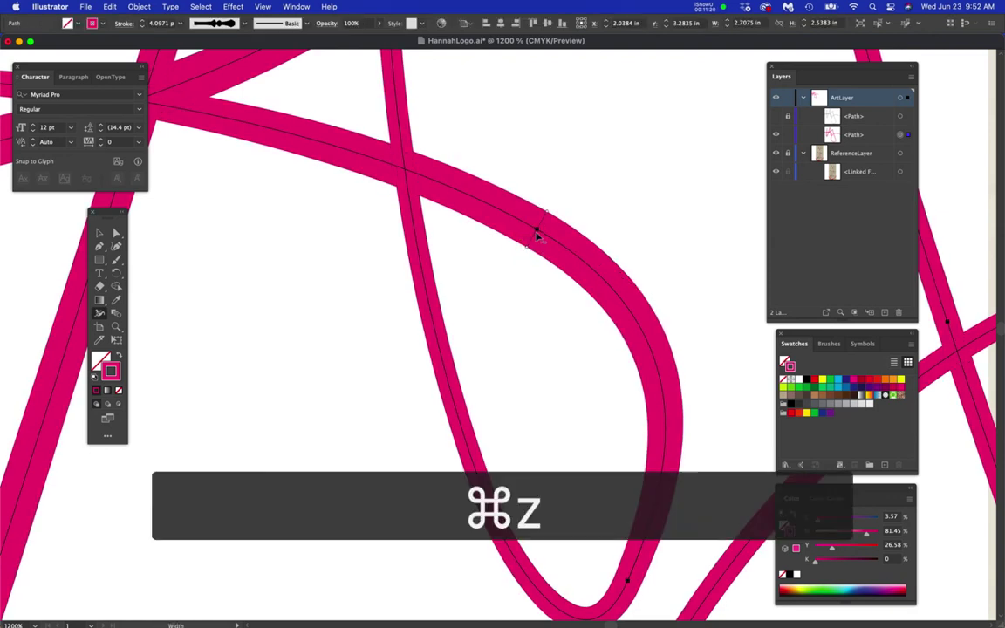
# - Widen the loop's stroke and the H's diagonal stroke with width points
pyautogui.moveTo(525, 250); pyautogui.dragTo(521, 257)
pyautogui.press('super+minus')
pyautogui.press('super+minus')
pyautogui.press('super+minus')
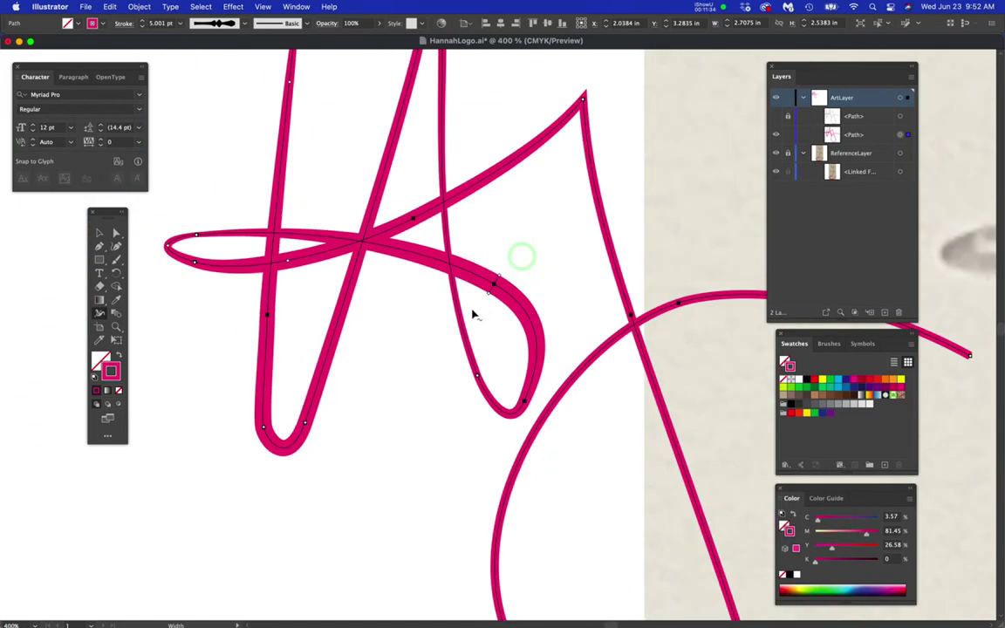
pyautogui.keyDown('super'); pyautogui.click(413, 367); pyautogui.keyUp('super')
pyautogui.moveTo(418, 389); pyautogui.dragTo(361, 425)
pyautogui.moveTo(525, 430); pyautogui.dragTo(487, 326)
pyautogui.moveTo(511, 515); pyautogui.dragTo(469, 339)
pyautogui.moveTo(491, 410); pyautogui.dragTo(594, 595)
pyautogui.moveTo(498, 330); pyautogui.dragTo(527, 399)
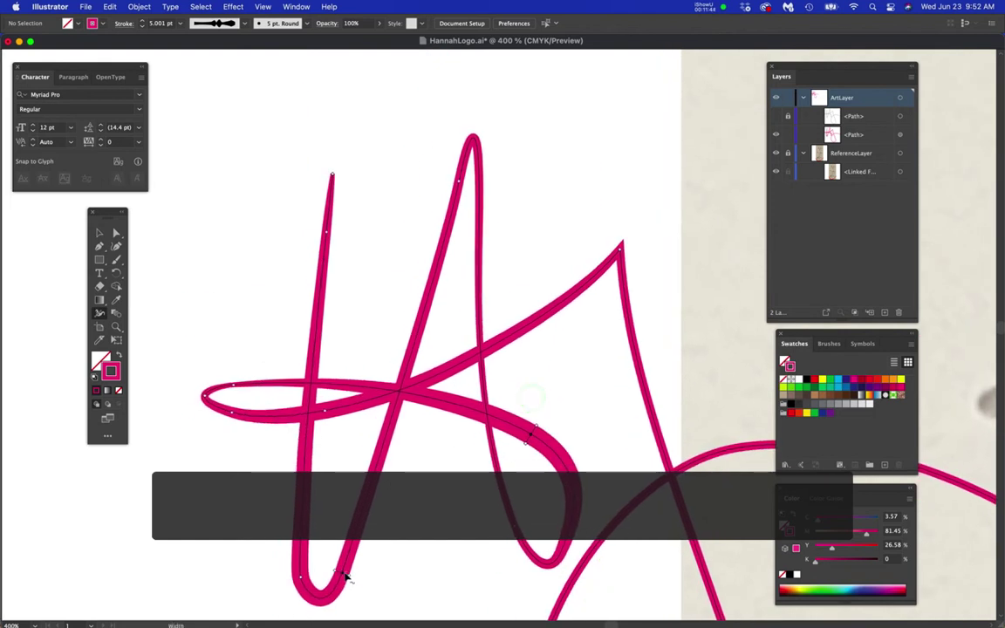
pyautogui.moveTo(348, 576); pyautogui.dragTo(352, 577)
# - Redo the width change at the bottom of the H with the whole page in view
pyautogui.press('super+1')
pyautogui.scroll(3, 429, 482)
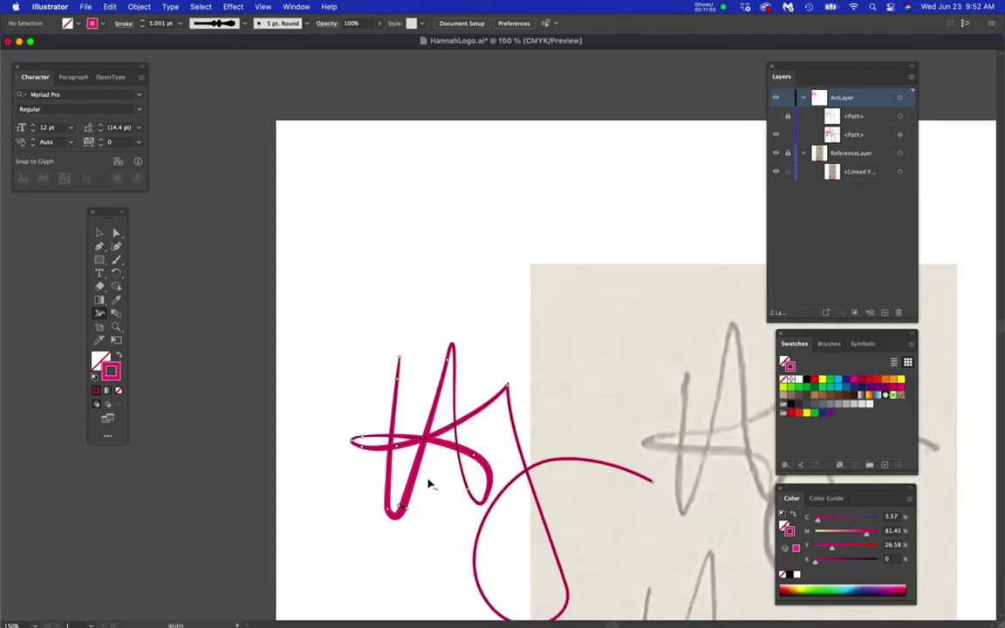
pyautogui.scroll(-3, 429, 484)
pyautogui.scroll(3, 412, 511)
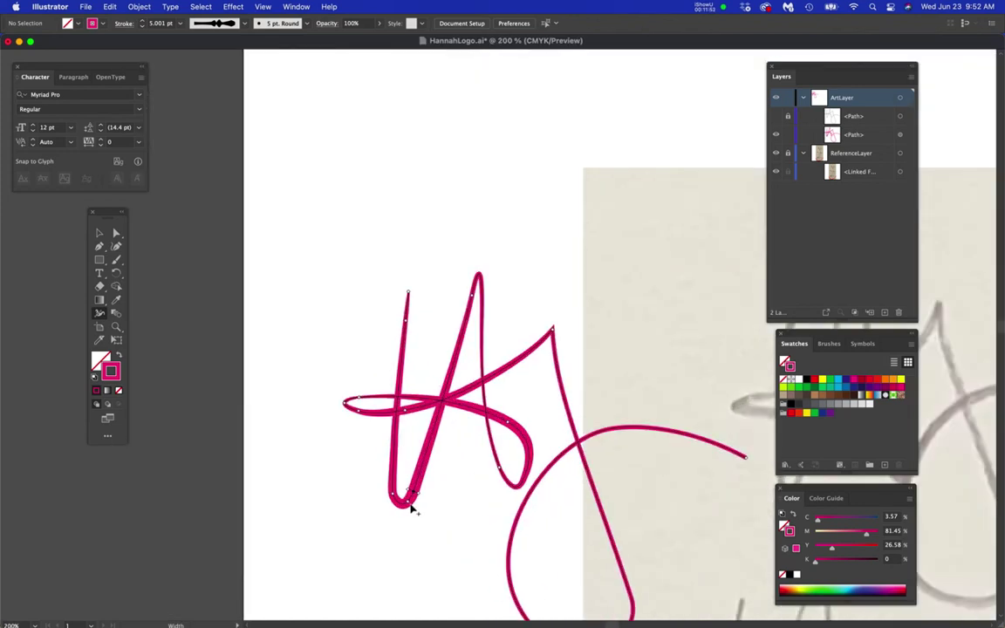
pyautogui.press('super+z')
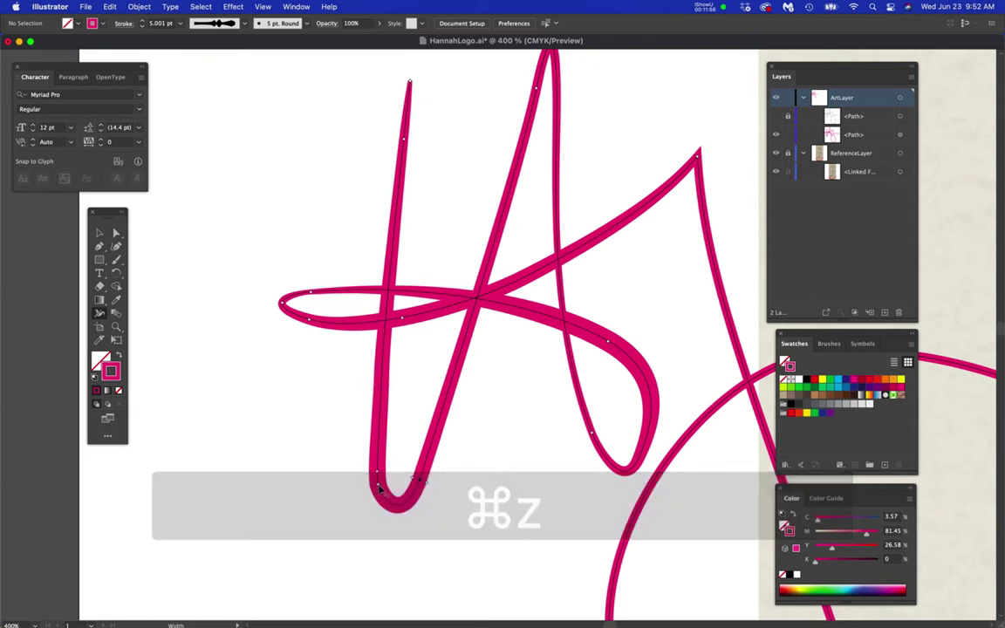
pyautogui.moveTo(389, 483); pyautogui.dragTo(390, 481)
# - Swell the H's upright stroke along its upper part and at its tip
pyautogui.moveTo(394, 236); pyautogui.dragTo(406, 237)
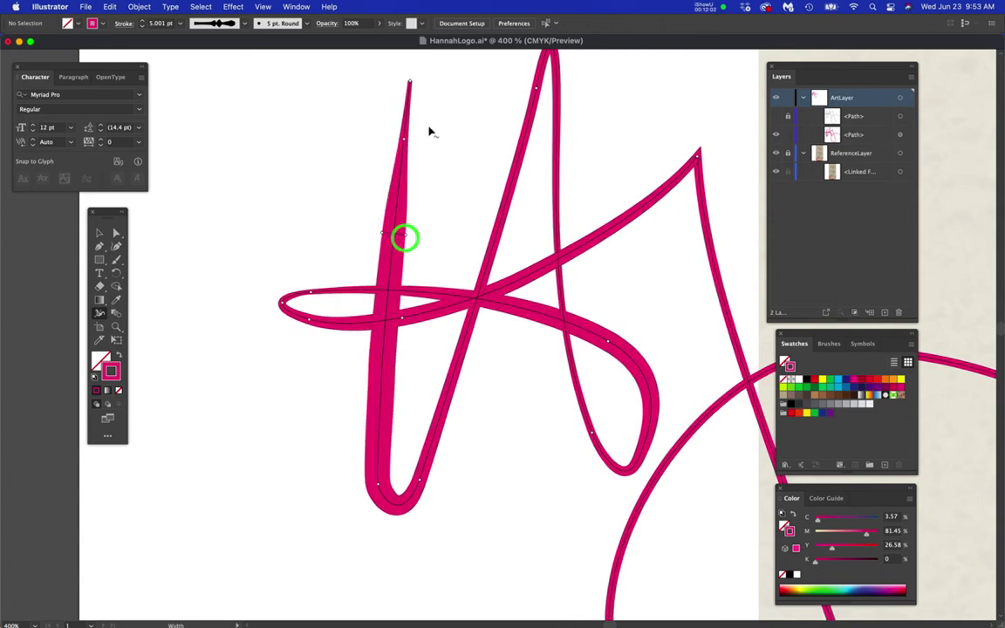
pyautogui.moveTo(409, 138); pyautogui.dragTo(412, 139)
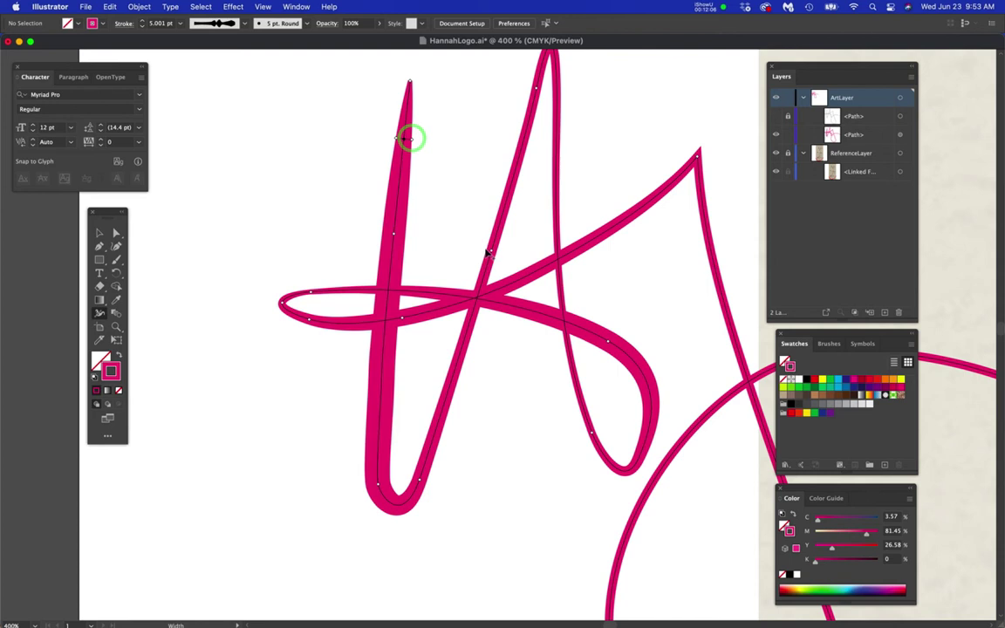
pyautogui.press('super+minus')
pyautogui.press('super+minus')
pyautogui.press('space')
pyautogui.moveTo(668, 293); pyautogui.dragTo(594, 422)
pyautogui.scroll(7, 356, 286)
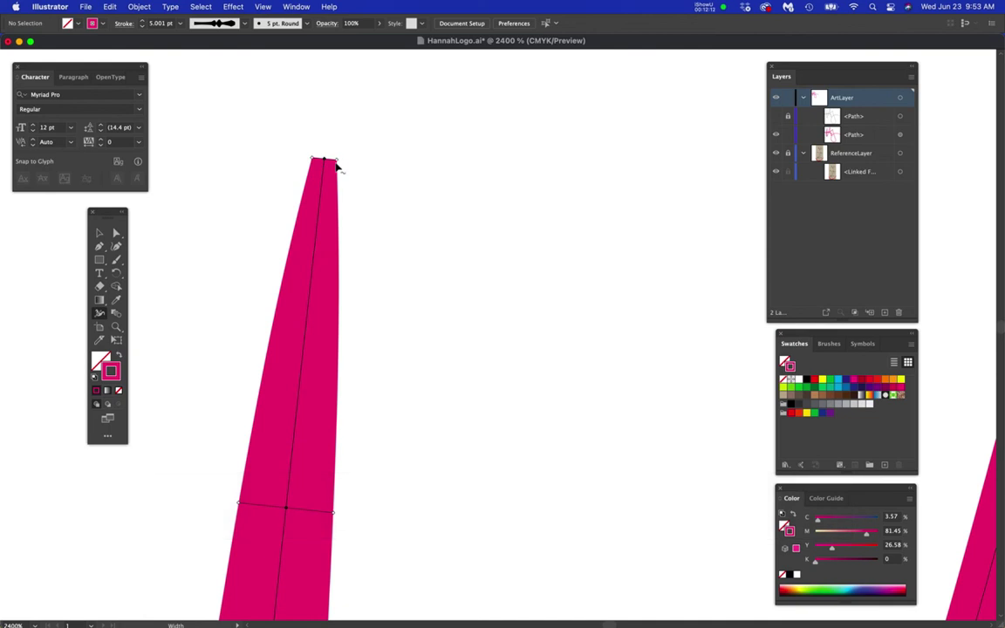
pyautogui.moveTo(338, 165); pyautogui.dragTo(354, 164)
pyautogui.keyDown('super'); pyautogui.click(403, 240); pyautogui.keyUp('super')
# - Adjust the width at the crossbar loop's left tip so it narrows to a point
pyautogui.scroll(-1, 415, 280)
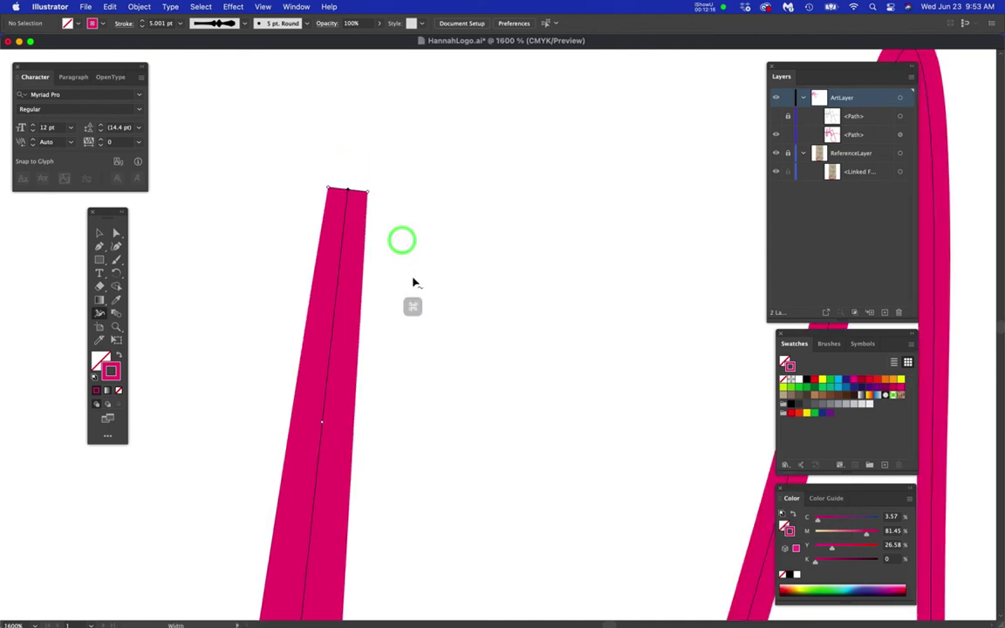
pyautogui.scroll(1, 414, 281)
pyautogui.scroll(-6, 414, 281)
pyautogui.moveTo(464, 319); pyautogui.dragTo(453, 244)
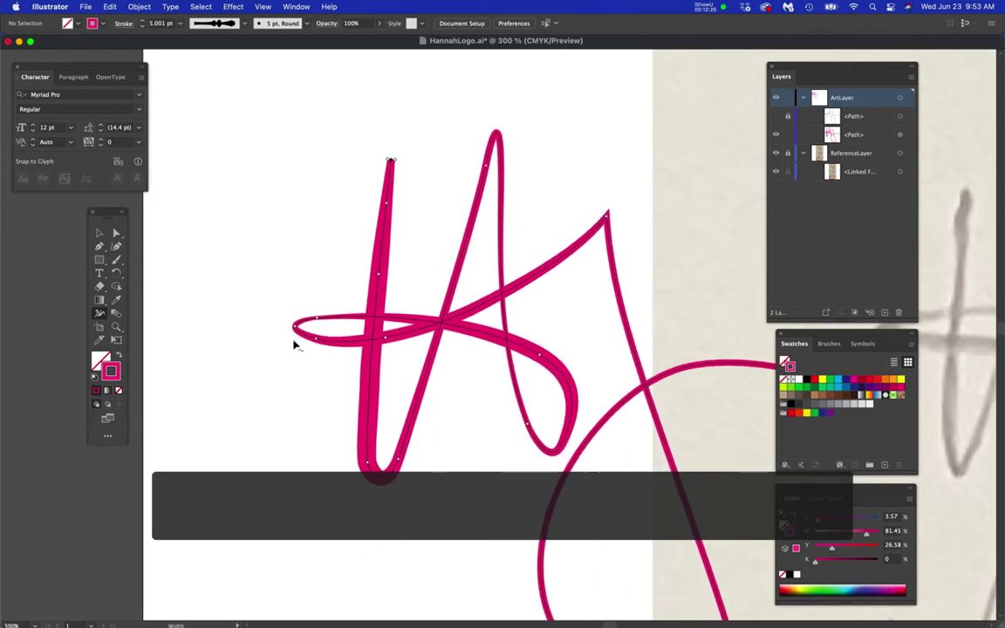
pyautogui.scroll(4, 294, 346)
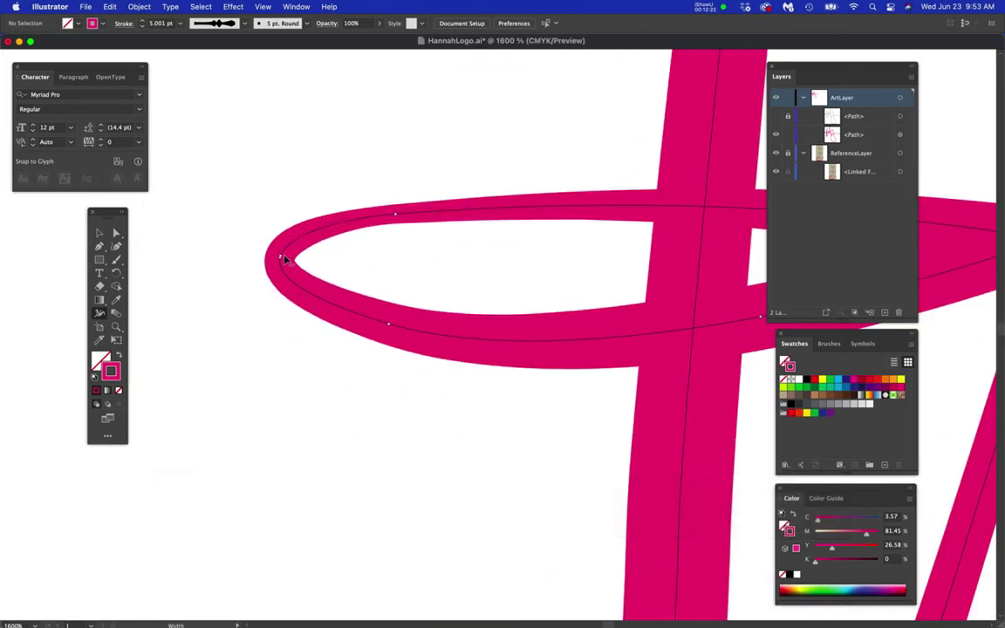
pyautogui.moveTo(295, 265)
pyautogui.mouseDown()
pyautogui.moveTo(305, 263)
pyautogui.moveTo(297, 263)
pyautogui.mouseUp()
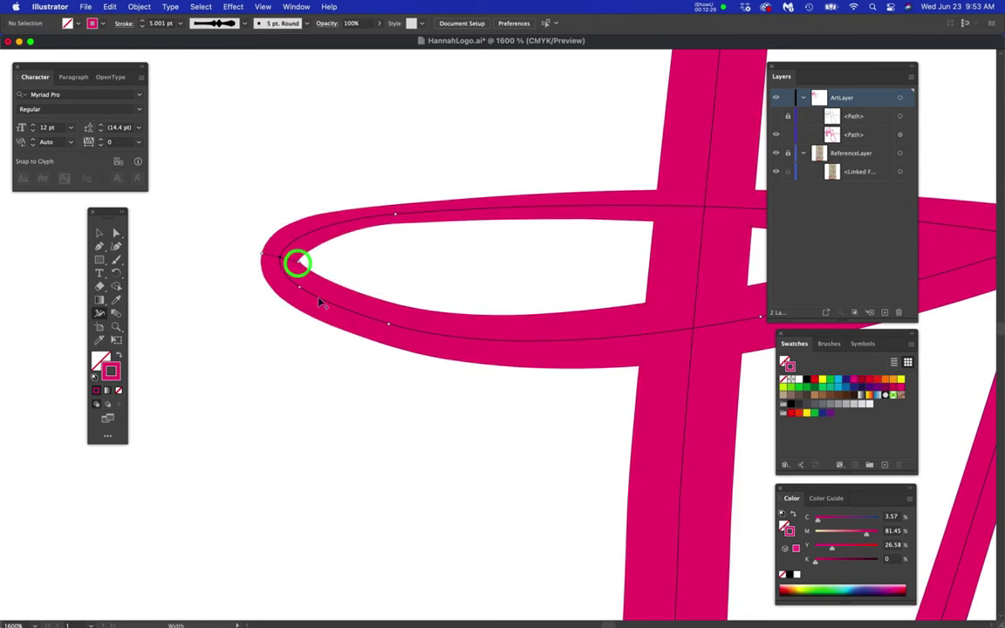
pyautogui.scroll(-1, 421, 317)
pyautogui.scroll(-5, 421, 318)
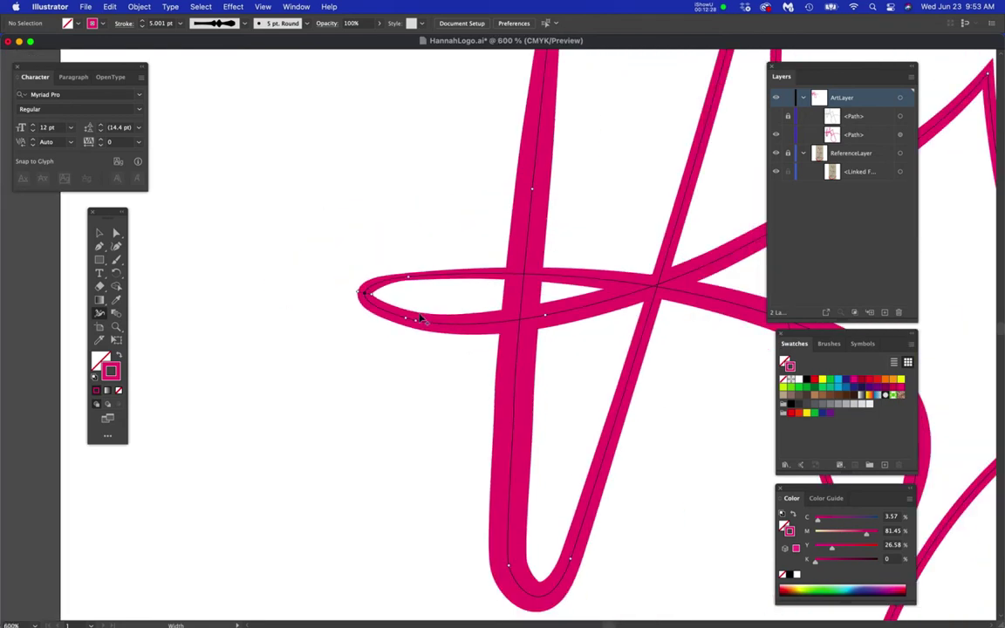
pyautogui.scroll(-2, 458, 367)
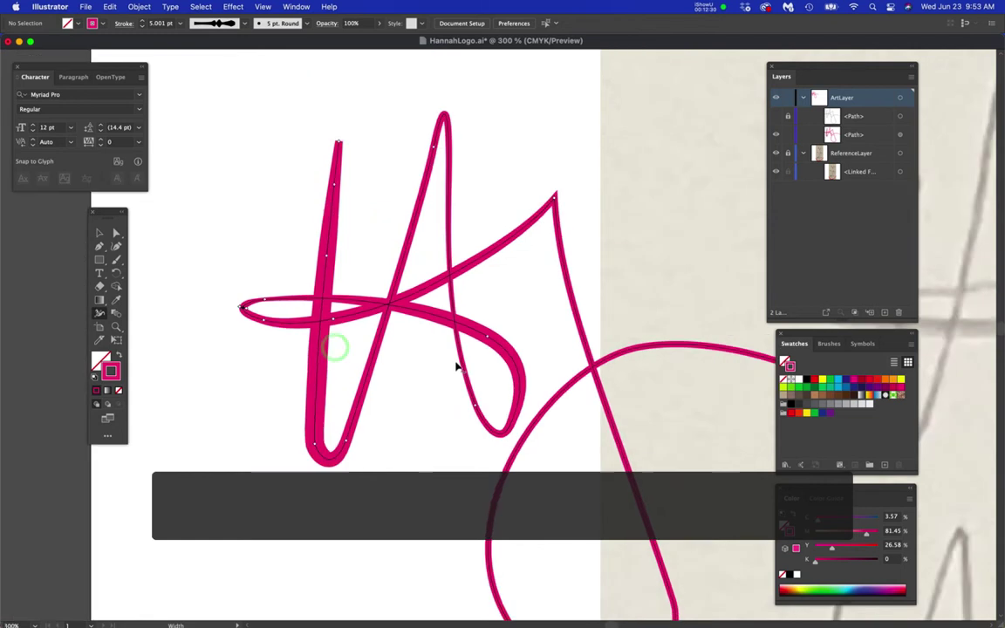
pyautogui.moveTo(558, 382); pyautogui.dragTo(402, 365)
pyautogui.moveTo(636, 407); pyautogui.dragTo(640, 326)
# - Widen the round loop's left, right and bottom strokes with width points
pyautogui.moveTo(359, 391); pyautogui.dragTo(402, 359)
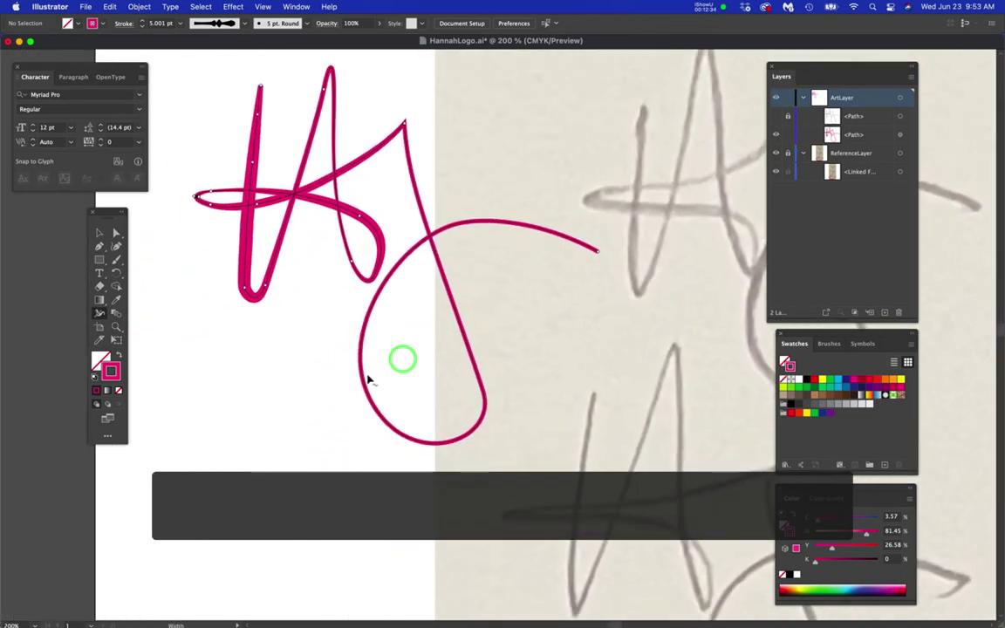
pyautogui.scroll(3, 369, 377)
pyautogui.moveTo(346, 332); pyautogui.dragTo(369, 333)
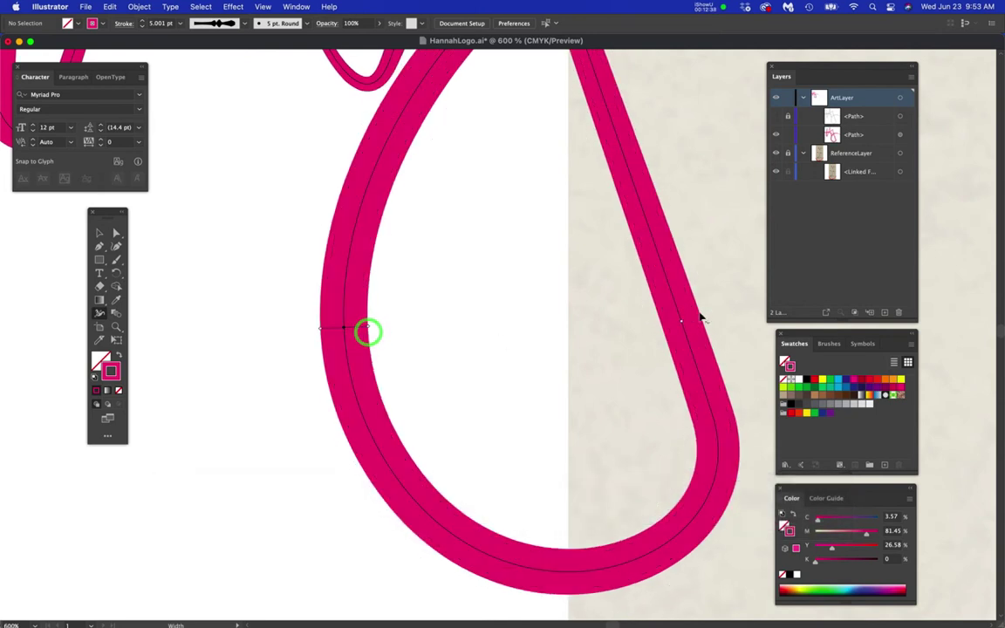
pyautogui.moveTo(679, 316); pyautogui.dragTo(672, 319)
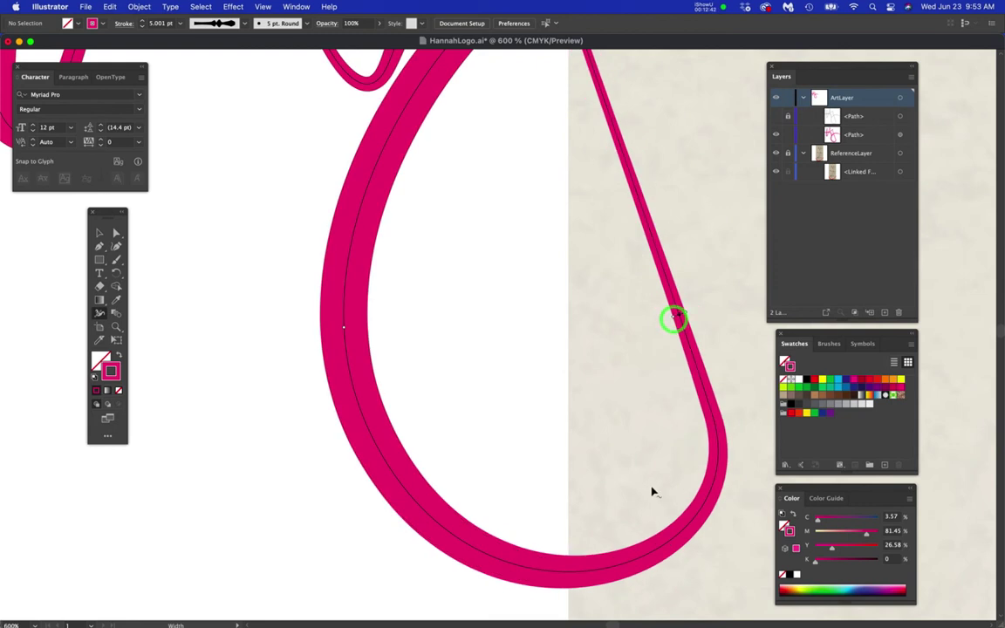
pyautogui.moveTo(583, 578); pyautogui.dragTo(583, 591)
pyautogui.scroll(-2, 512, 434)
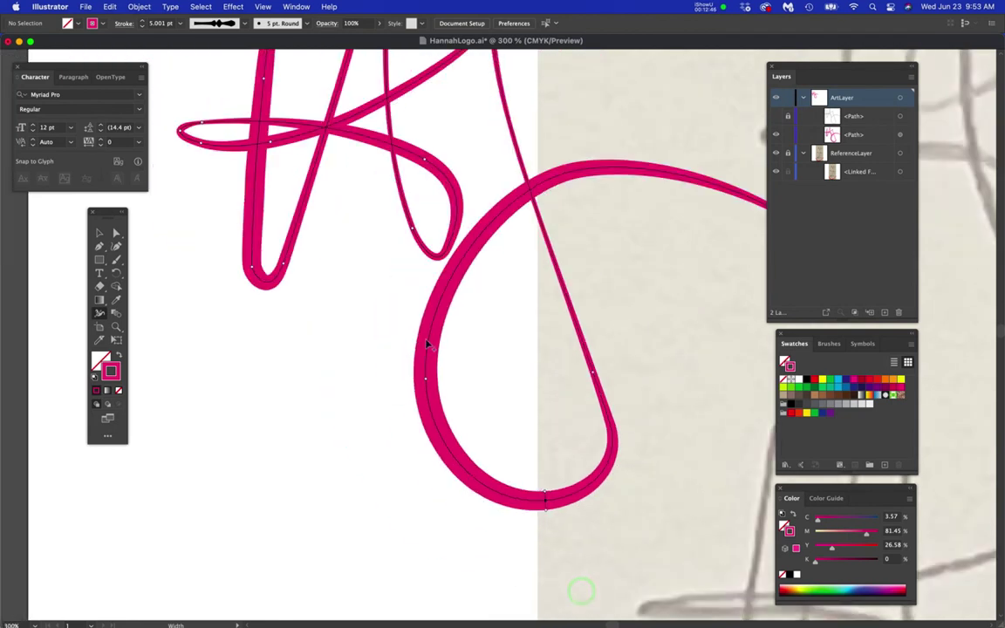
pyautogui.moveTo(438, 382); pyautogui.dragTo(439, 377)
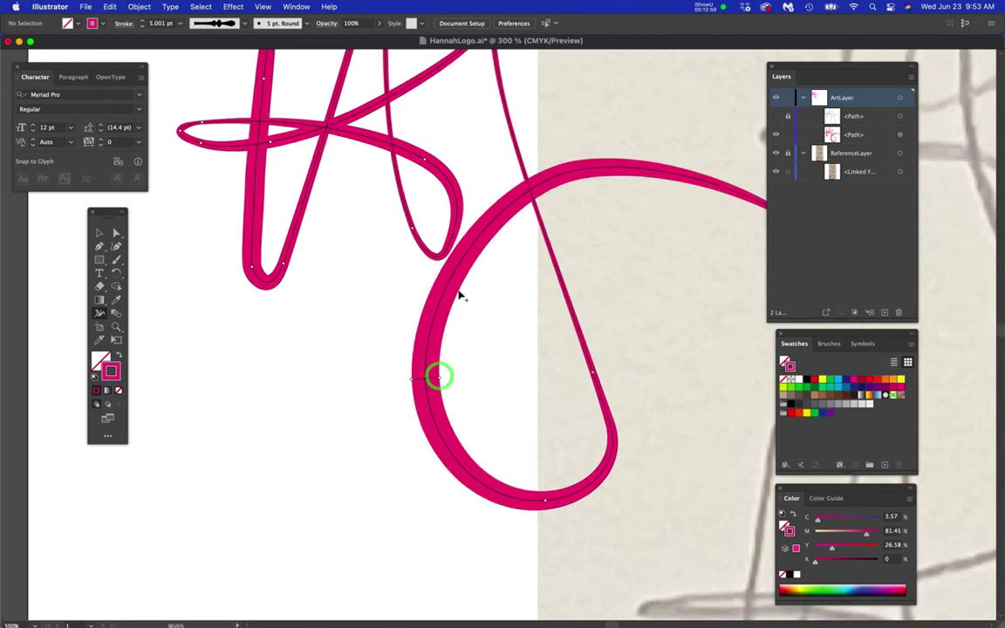
pyautogui.scroll(-2, 458, 319)
# - Compare with the lower reference sketches, then widen the A's right stroke near its middle
pyautogui.moveTo(500, 318); pyautogui.dragTo(448, 335)
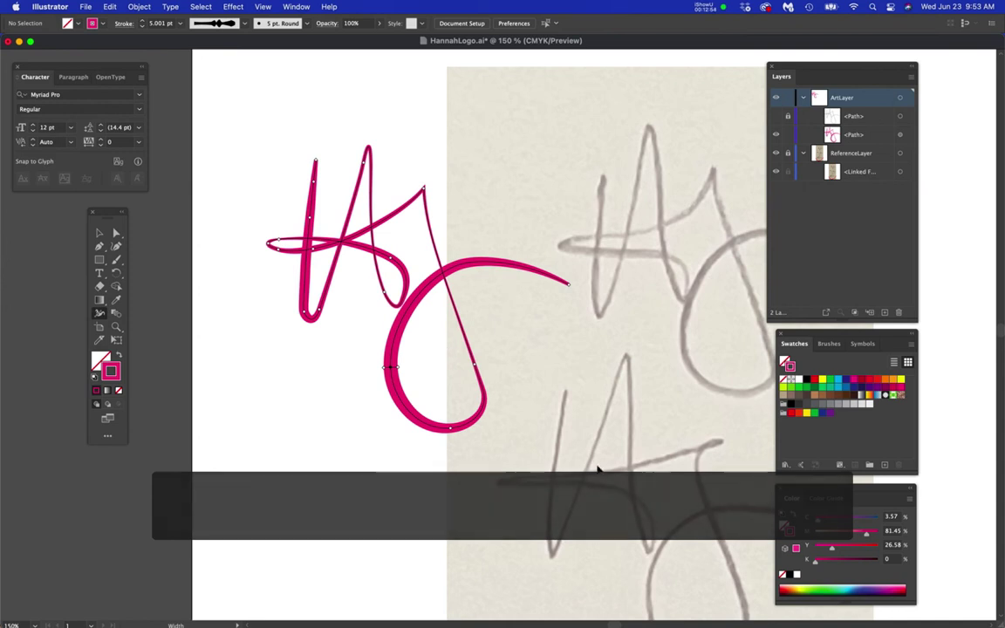
pyautogui.moveTo(597, 471); pyautogui.dragTo(588, 254)
pyautogui.moveTo(620, 454)
pyautogui.mouseDown()
pyautogui.moveTo(618, 362)
pyautogui.moveTo(707, 566)
pyautogui.mouseUp()
pyautogui.moveTo(470, 320); pyautogui.dragTo(540, 459)
pyautogui.moveTo(651, 485); pyautogui.dragTo(432, 213)
pyautogui.moveTo(488, 346); pyautogui.dragTo(470, 233)
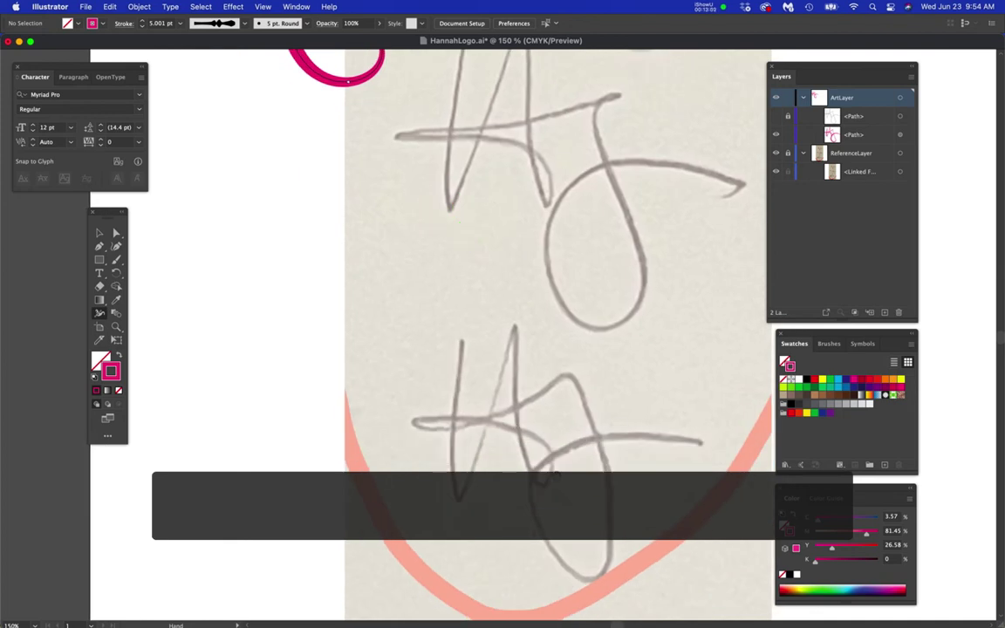
pyautogui.moveTo(469, 419); pyautogui.dragTo(591, 574)
pyautogui.moveTo(543, 501); pyautogui.dragTo(487, 505)
pyautogui.scroll(2, 487, 405)
pyautogui.moveTo(507, 310); pyautogui.dragTo(491, 460)
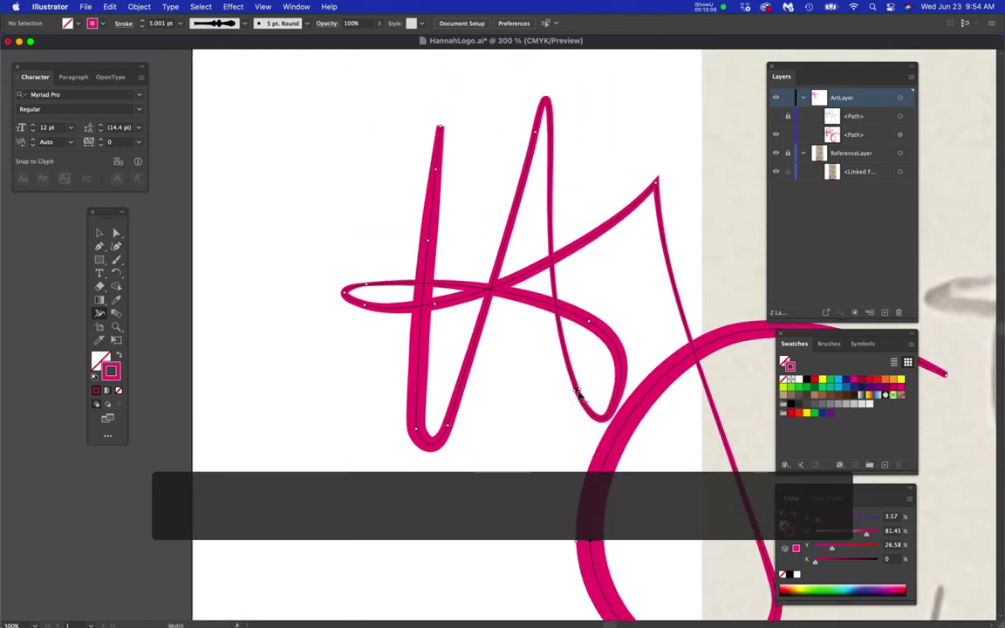
pyautogui.moveTo(577, 393)
pyautogui.mouseDown()
pyautogui.moveTo(565, 393)
pyautogui.moveTo(532, 459)
pyautogui.mouseUp()
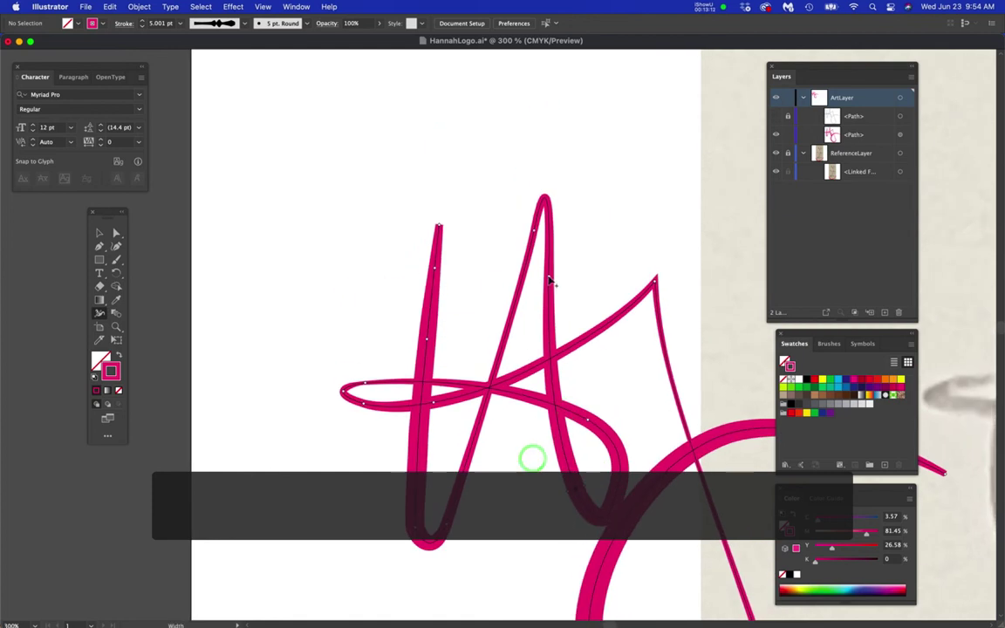
pyautogui.moveTo(549, 281); pyautogui.dragTo(560, 282)
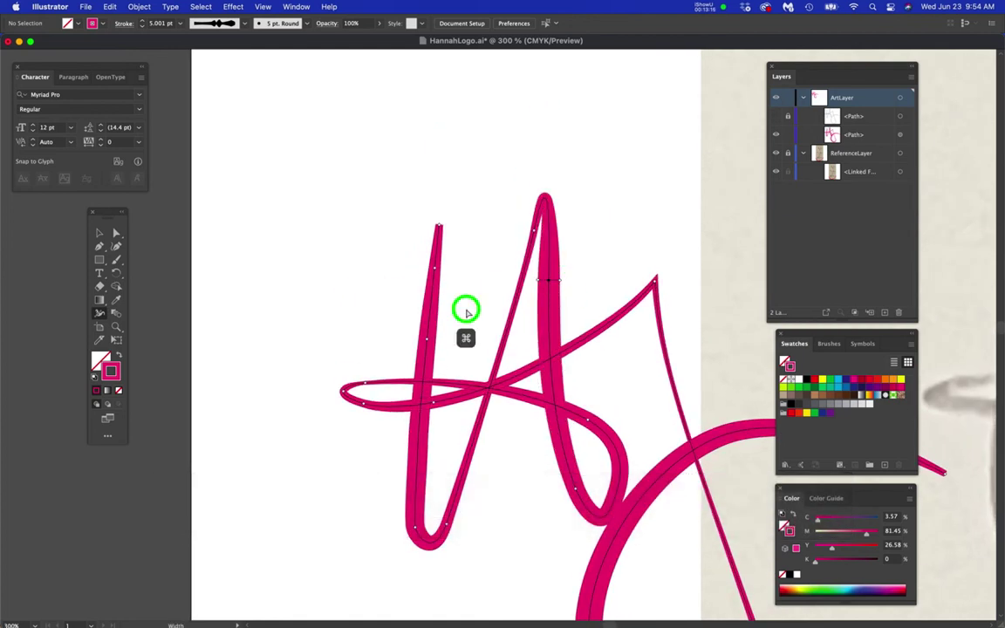
pyautogui.press('super+minus')
pyautogui.press('super+minus')
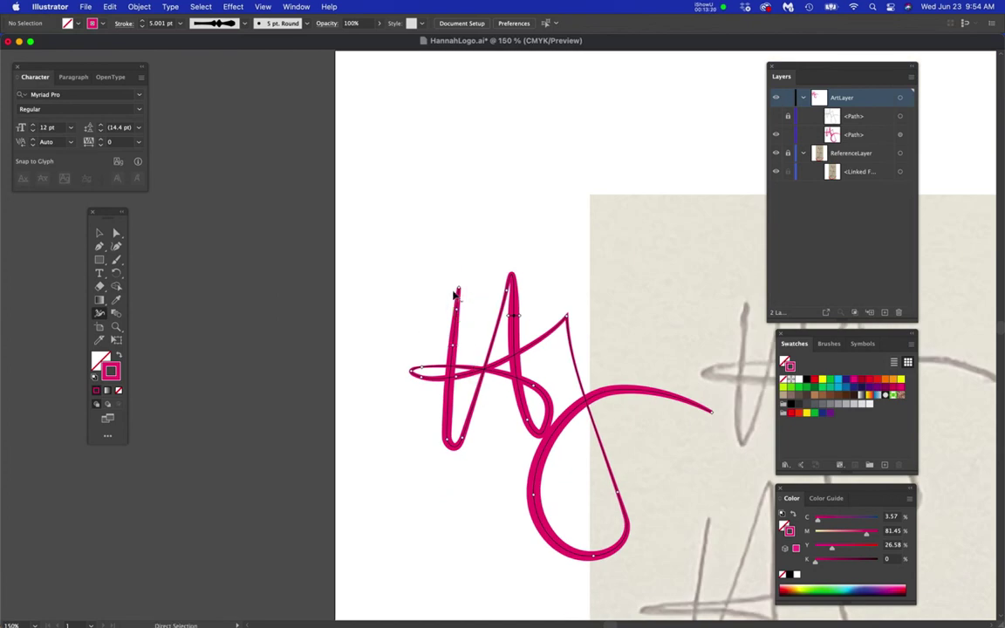
# - Widen the H's stroke at its top end with the Width tool
pyautogui.scroll(6, 453, 286)
pyautogui.moveTo(518, 324); pyautogui.dragTo(524, 325)
pyautogui.keyDown('super'); pyautogui.click(558, 386); pyautogui.keyUp('super')
# - Zoom out to the whole artwork and taper the rising stroke near its pointed tip
pyautogui.press('super+minus')
pyautogui.press('super+minus')
pyautogui.press('super+minus')
pyautogui.press('super+minus')
pyautogui.moveTo(605, 465); pyautogui.dragTo(415, 236)
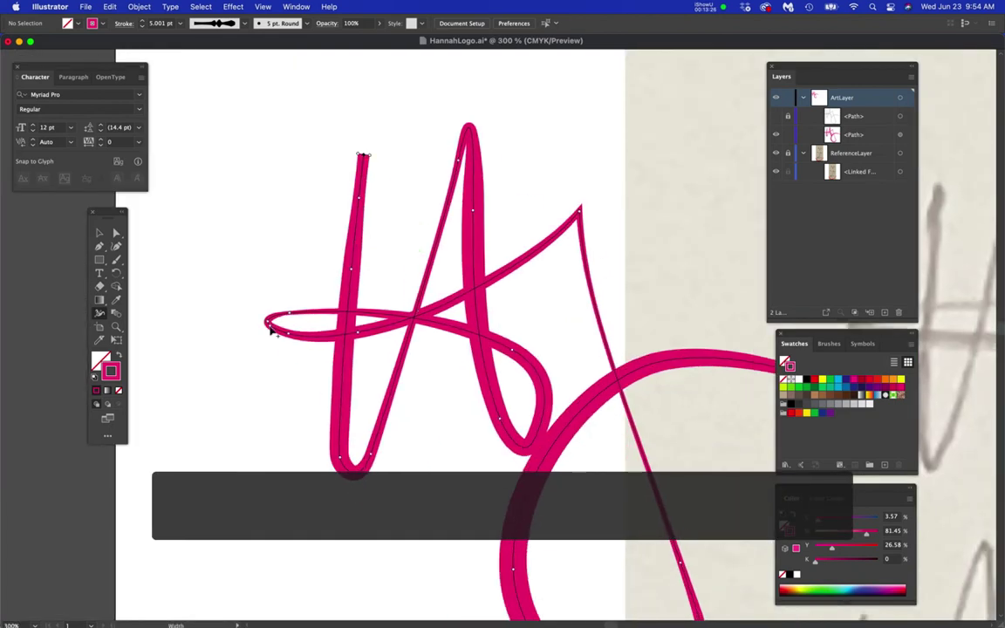
pyautogui.press('super+minus')
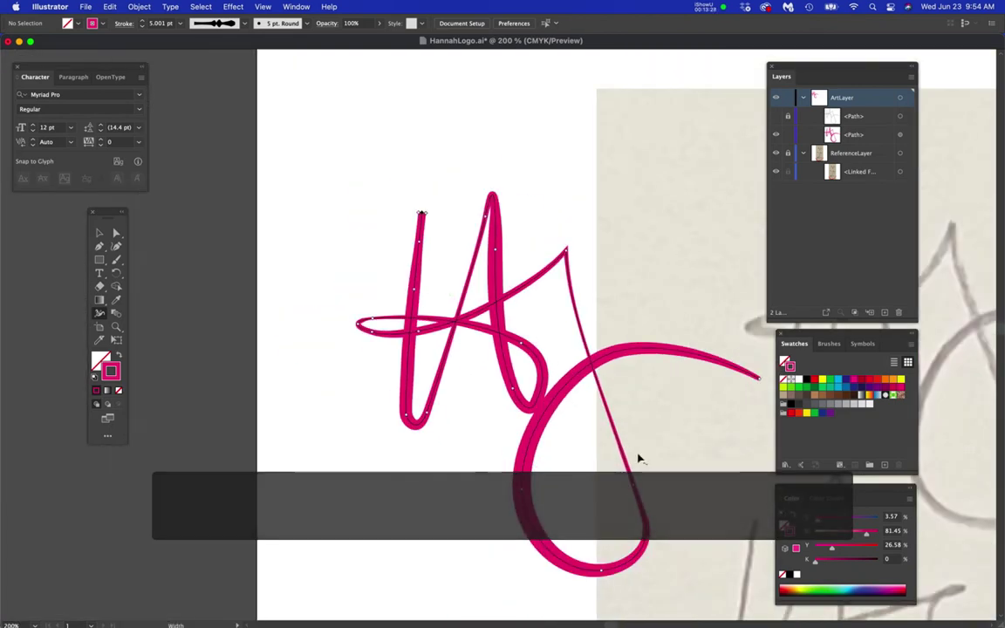
pyautogui.moveTo(639, 460); pyautogui.dragTo(507, 283)
pyautogui.press('super+minus')
pyautogui.moveTo(590, 337); pyautogui.dragTo(584, 368)
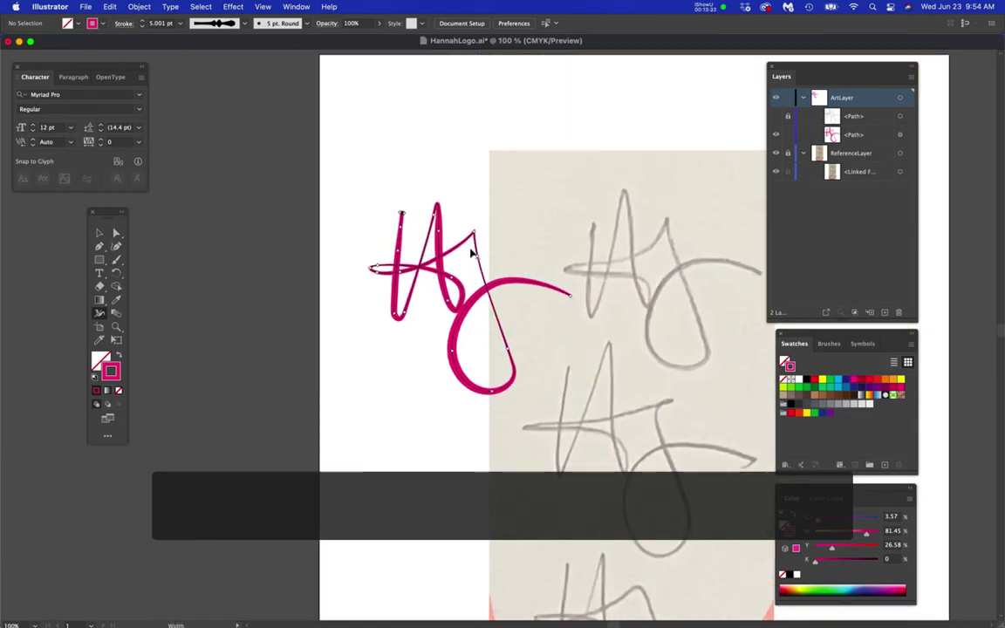
pyautogui.scroll(5, 471, 253)
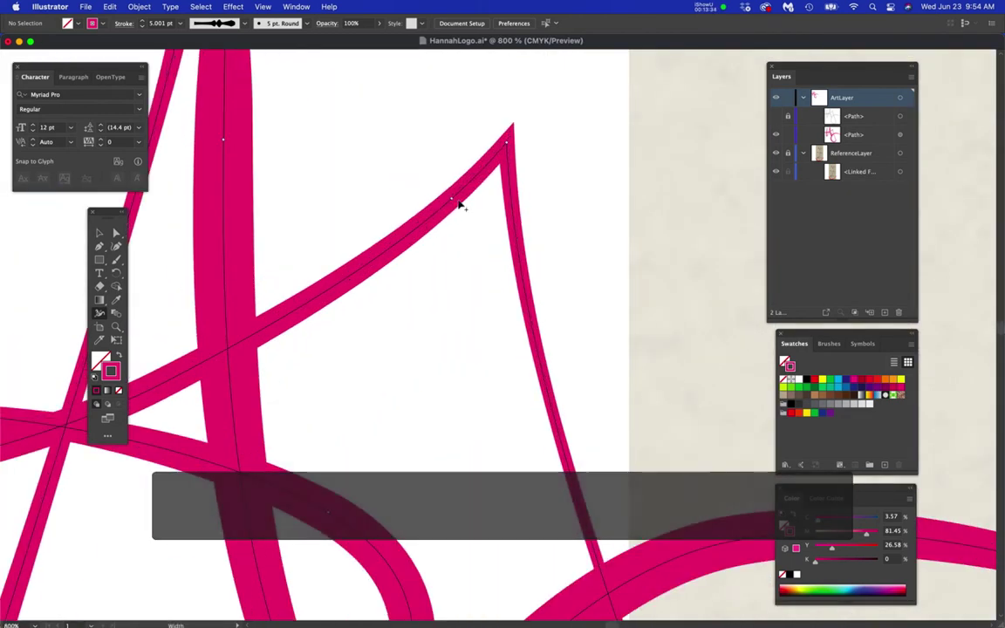
pyautogui.moveTo(455, 201); pyautogui.dragTo(463, 213)
# - Refine the stroke width at the letter's peak
pyautogui.scroll(-3, 534, 287)
pyautogui.moveTo(603, 388); pyautogui.dragTo(382, 221)
pyautogui.scroll(-1, 520, 341)
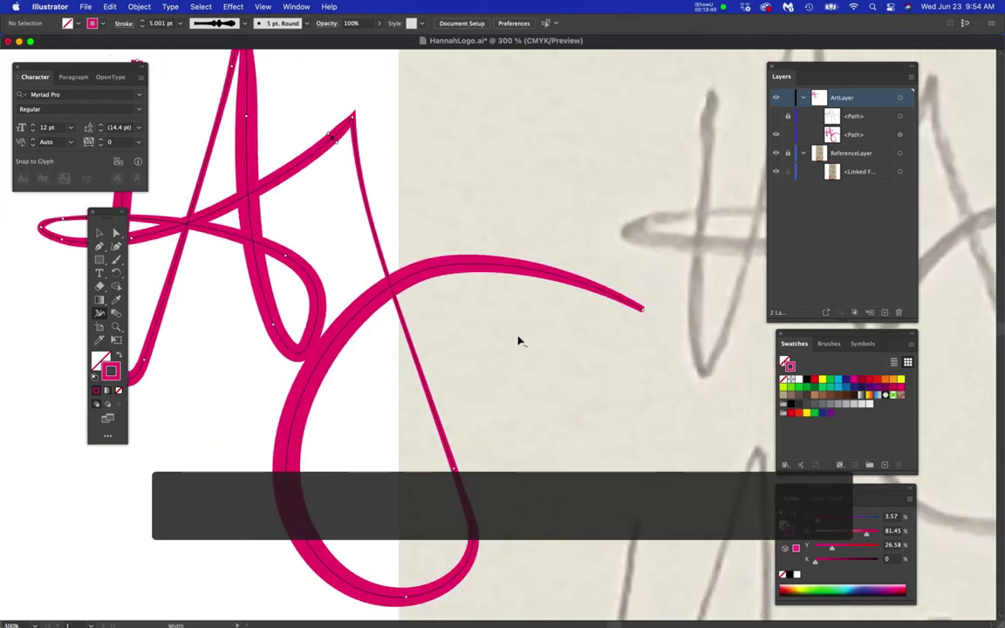
pyautogui.scroll(-1, 570, 357)
pyautogui.moveTo(605, 345); pyautogui.dragTo(614, 404)
pyautogui.scroll(3, 427, 261)
pyautogui.scroll(2, 427, 261)
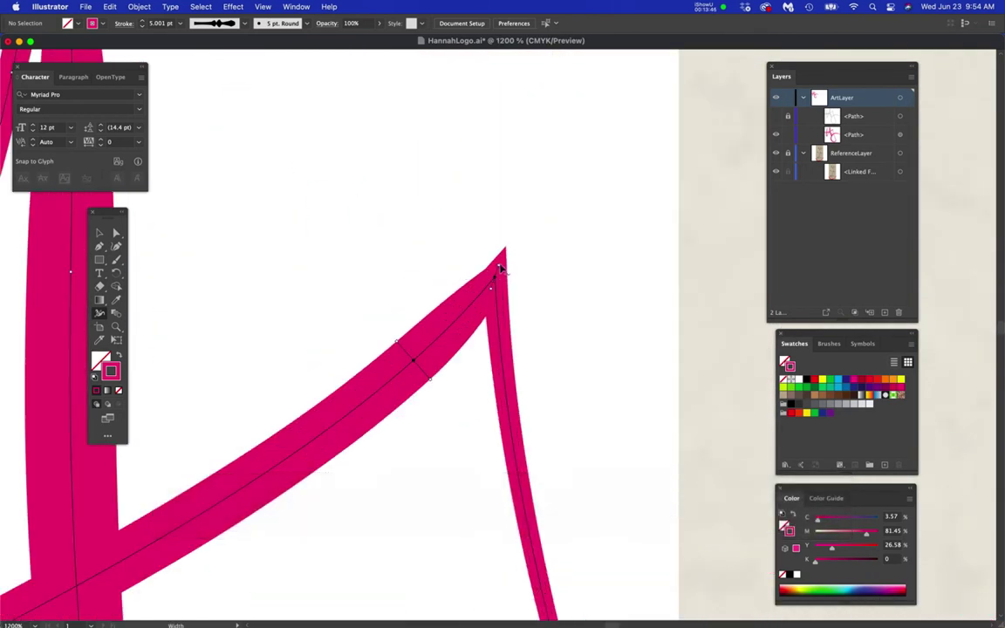
pyautogui.moveTo(500, 262); pyautogui.dragTo(503, 254)
# - Narrow the A's right stroke with the Width tool
pyautogui.scroll(-2, 494, 354)
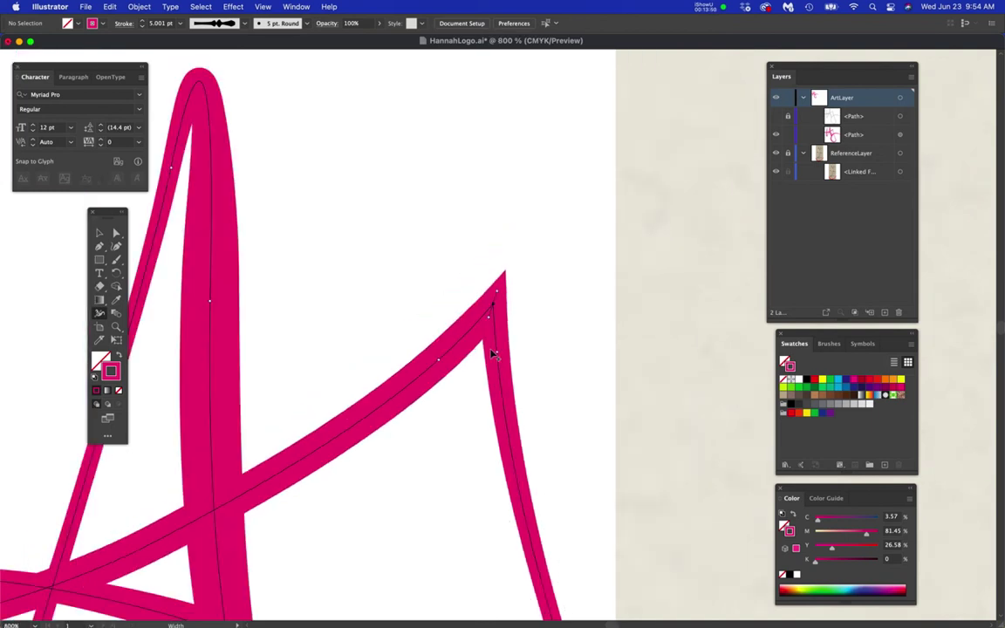
pyautogui.scroll(-1, 572, 432)
pyautogui.moveTo(597, 433); pyautogui.dragTo(437, 299)
pyautogui.moveTo(602, 387); pyautogui.dragTo(516, 357)
pyautogui.moveTo(606, 389); pyautogui.dragTo(784, 400)
pyautogui.moveTo(430, 300); pyautogui.dragTo(429, 301)
# - Commit the narrower A stroke and look over the pencil reference sketch
pyautogui.moveTo(579, 428); pyautogui.dragTo(503, 305)
pyautogui.moveTo(536, 433); pyautogui.dragTo(411, 429)
pyautogui.moveTo(665, 370); pyautogui.dragTo(412, 411)
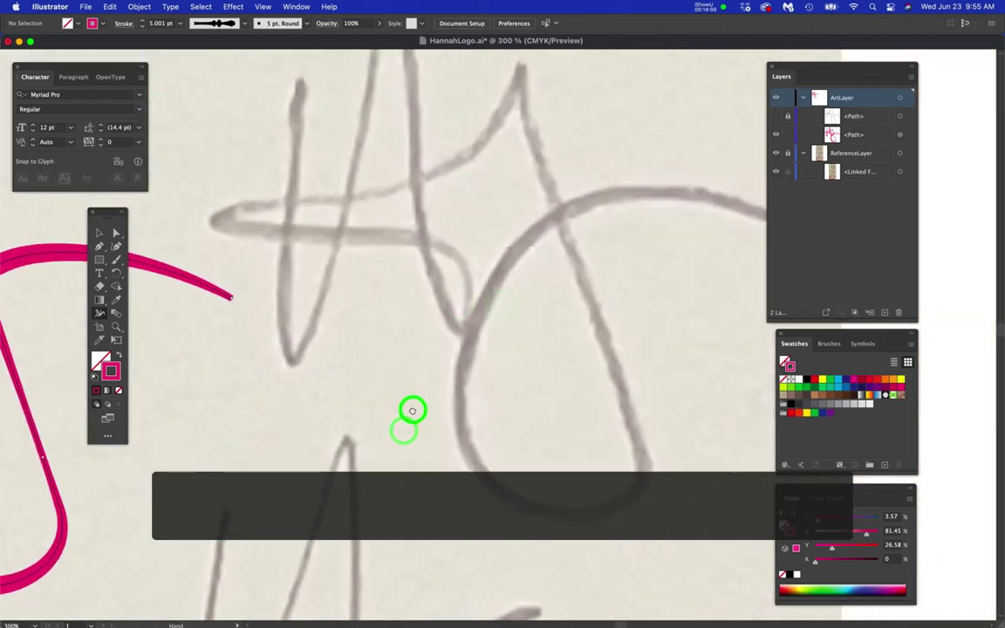
pyautogui.moveTo(490, 482); pyautogui.dragTo(653, 425)
pyautogui.moveTo(272, 440); pyautogui.dragTo(505, 461)
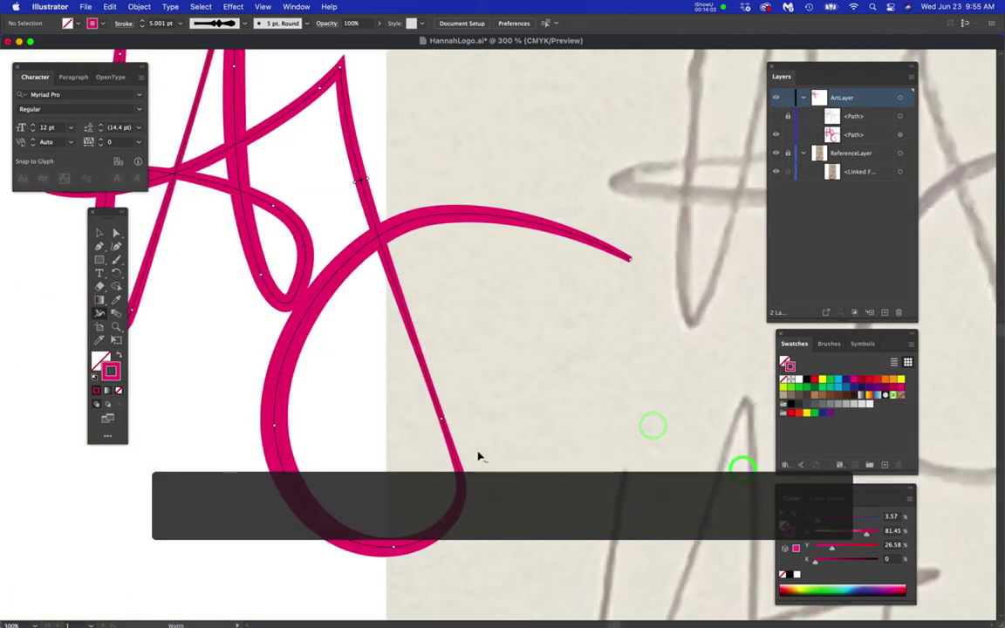
# - Check the width along the long descending stroke and nudge the view upward
pyautogui.moveTo(443, 420); pyautogui.dragTo(445, 417)
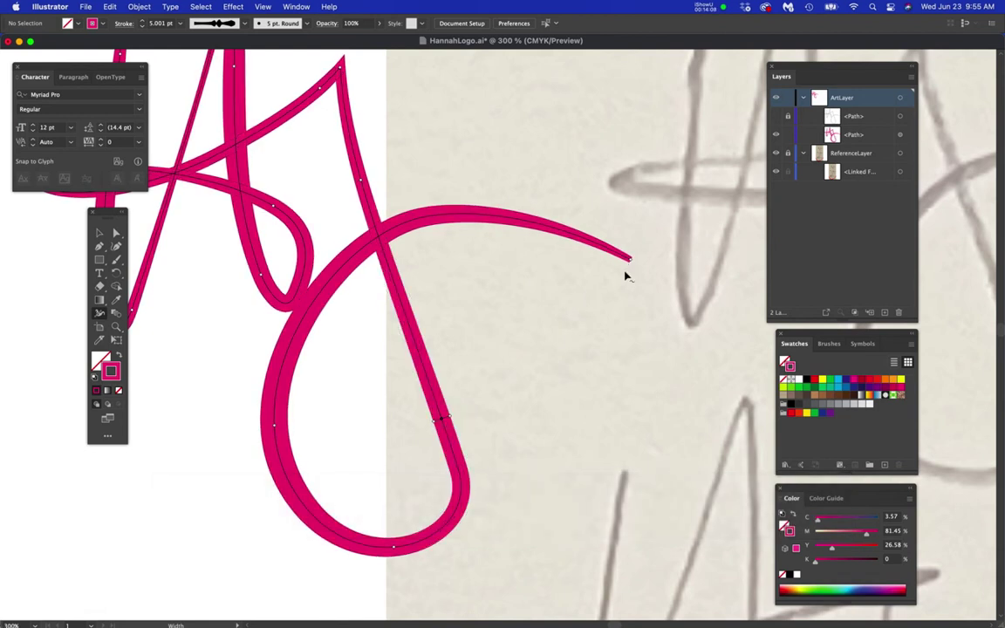
pyautogui.scroll(5, 624, 277)
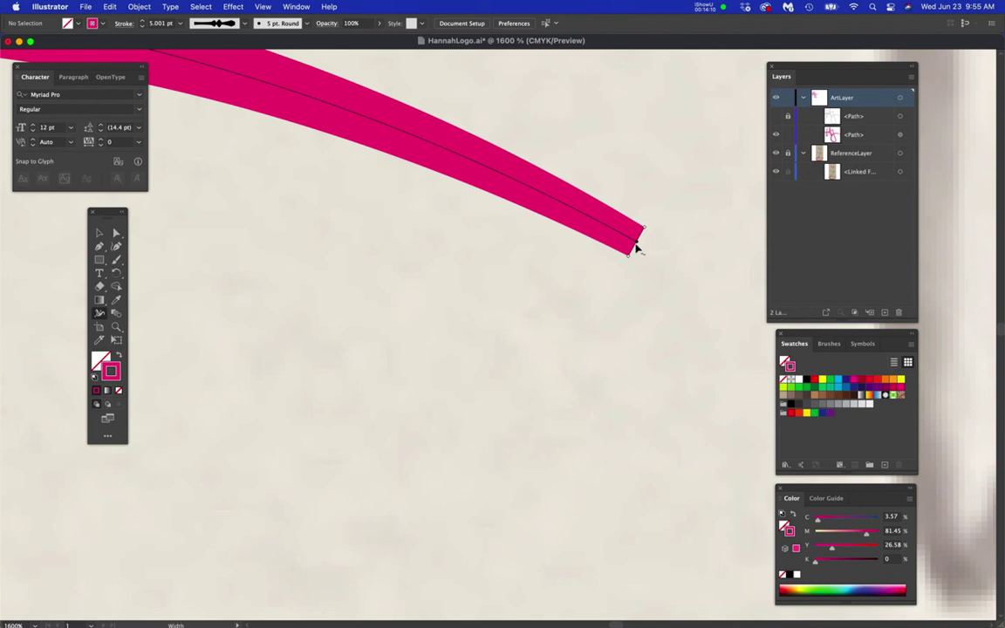
pyautogui.scroll(-10, 524, 312)
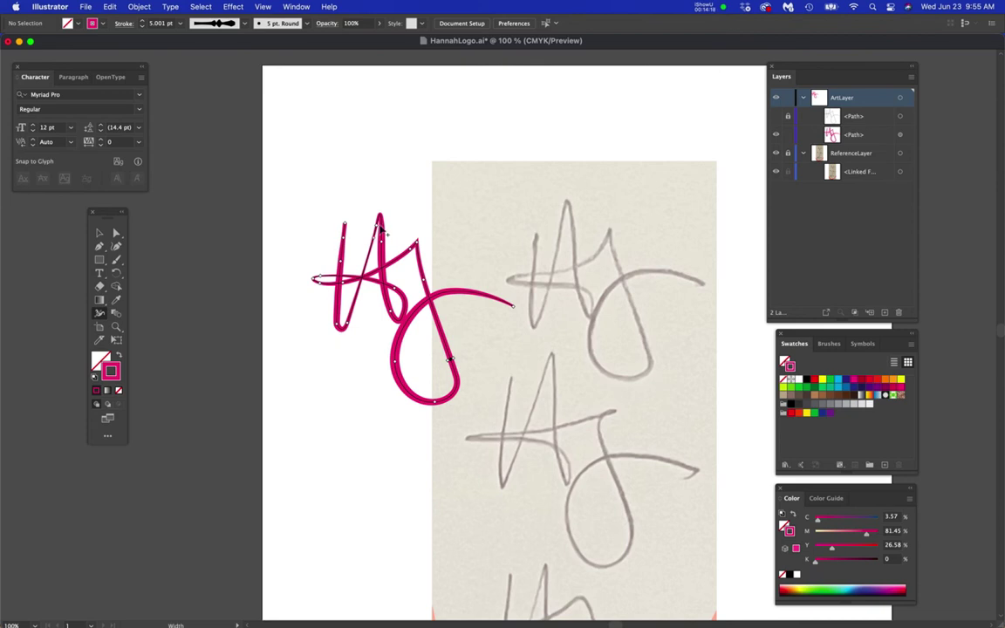
pyautogui.press('space')
pyautogui.moveTo(543, 499)
pyautogui.mouseDown()
pyautogui.moveTo(541, 422)
pyautogui.moveTo(590, 452)
pyautogui.mouseUp()
pyautogui.press('space')
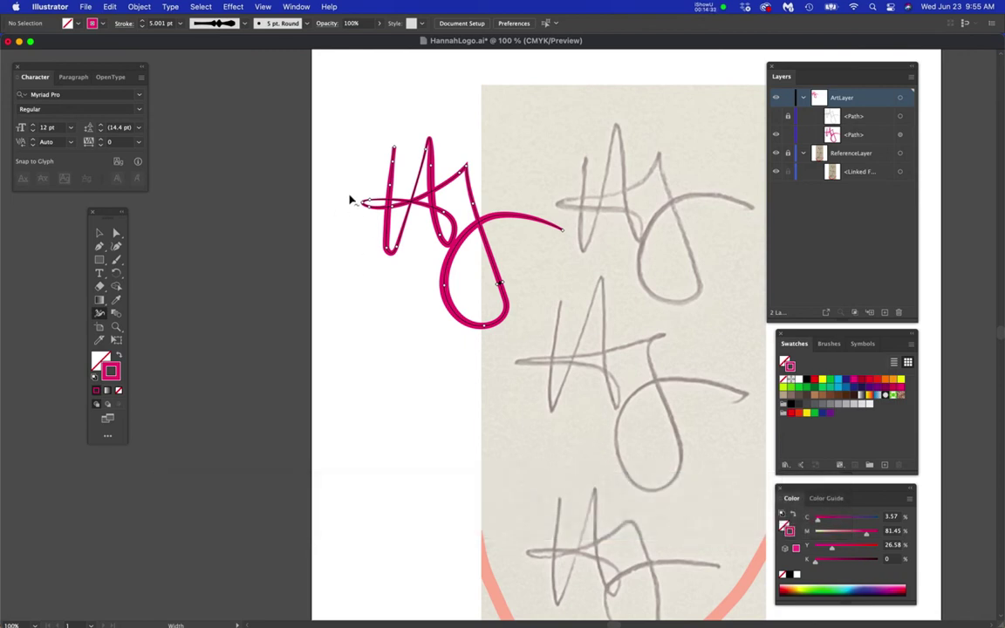
# - Widen the top of the crossbar's left loop
pyautogui.scroll(4, 363, 198)
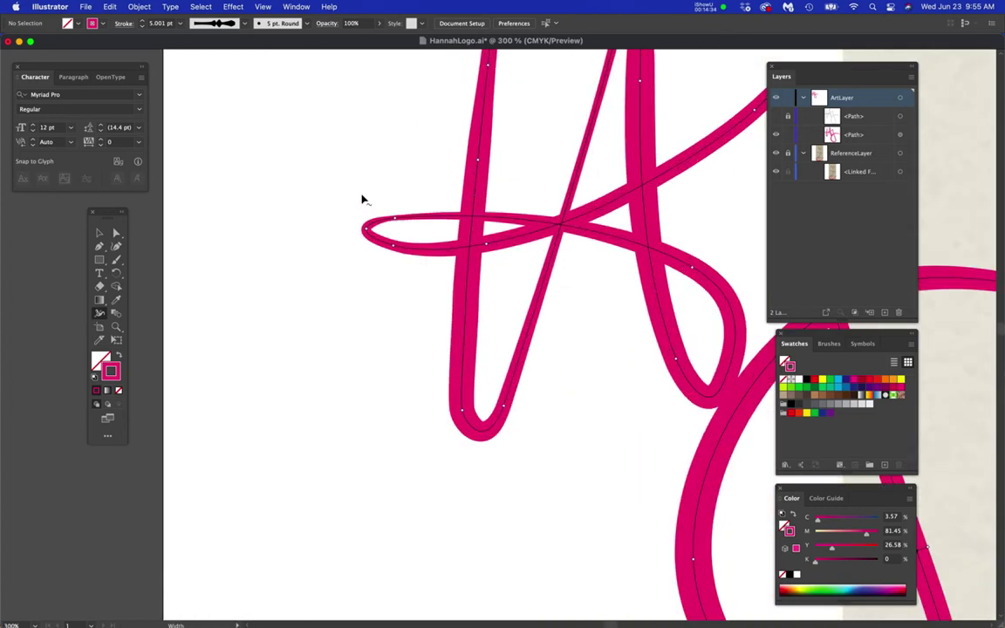
pyautogui.scroll(4, 397, 223)
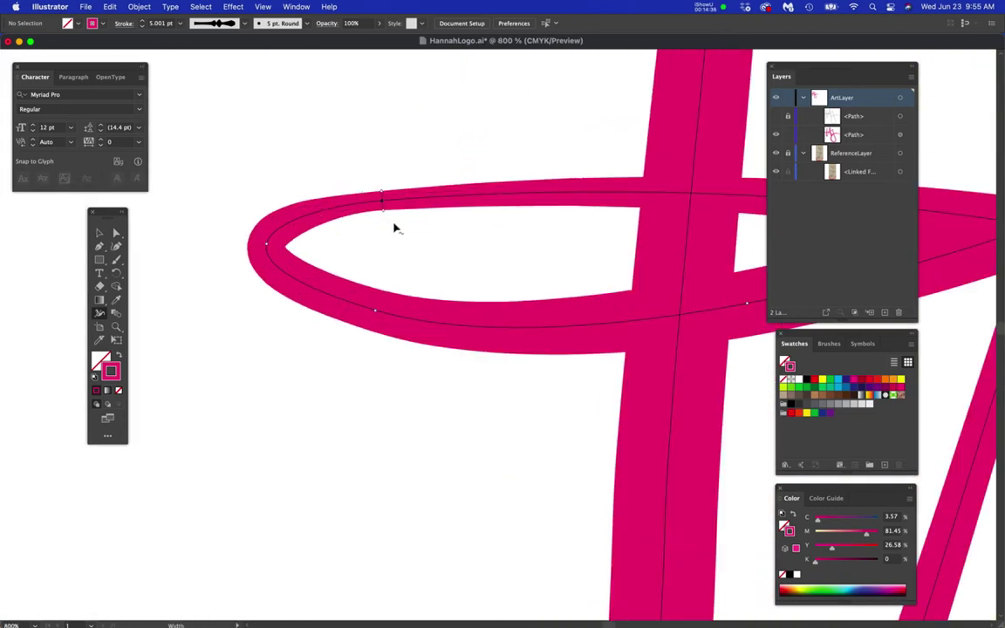
pyautogui.moveTo(383, 213); pyautogui.dragTo(385, 221)
# - Thin the crossbar loop's lower stroke
pyautogui.press('space')
pyautogui.moveTo(566, 372); pyautogui.dragTo(478, 370)
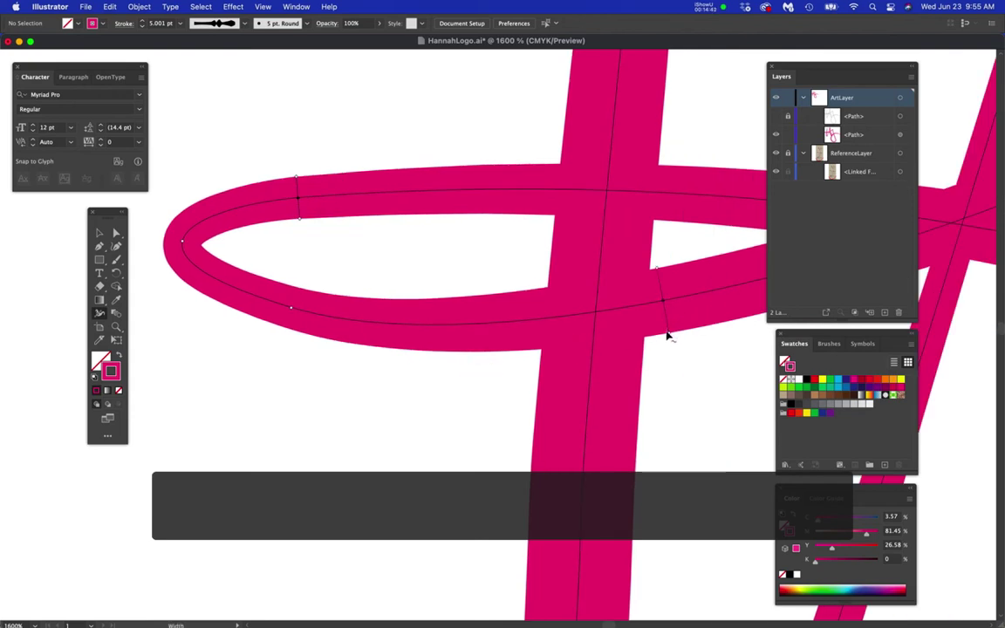
pyautogui.moveTo(667, 316); pyautogui.dragTo(666, 314)
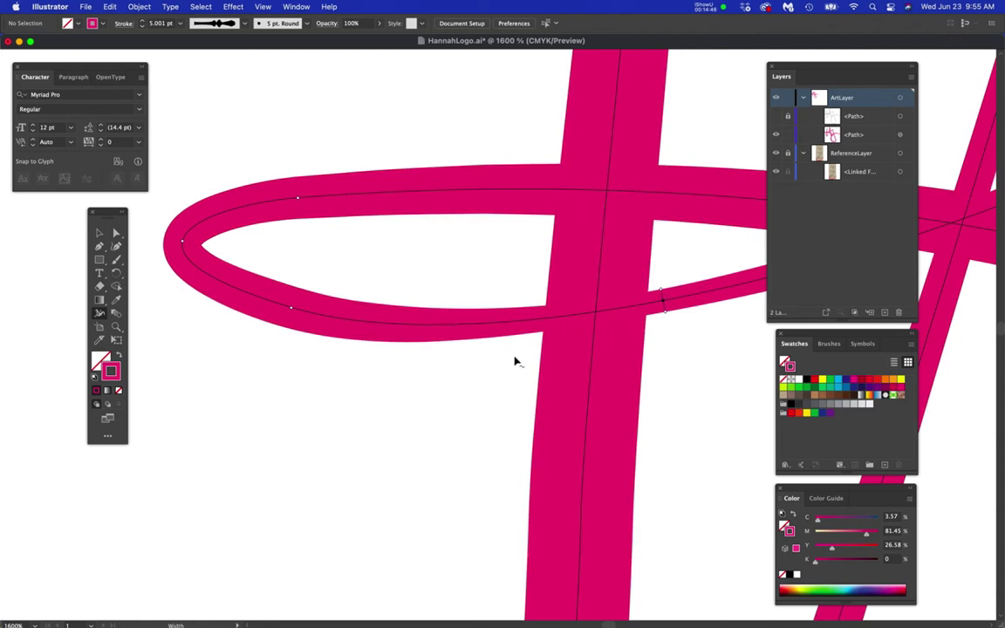
# - Add a width point on the left side of the big j loop
pyautogui.scroll(-5, 514, 359)
pyautogui.press('space')
pyautogui.moveTo(486, 405)
pyautogui.mouseDown()
pyautogui.moveTo(377, 416)
pyautogui.moveTo(357, 397)
pyautogui.mouseUp()
pyautogui.scroll(-2, 391, 425)
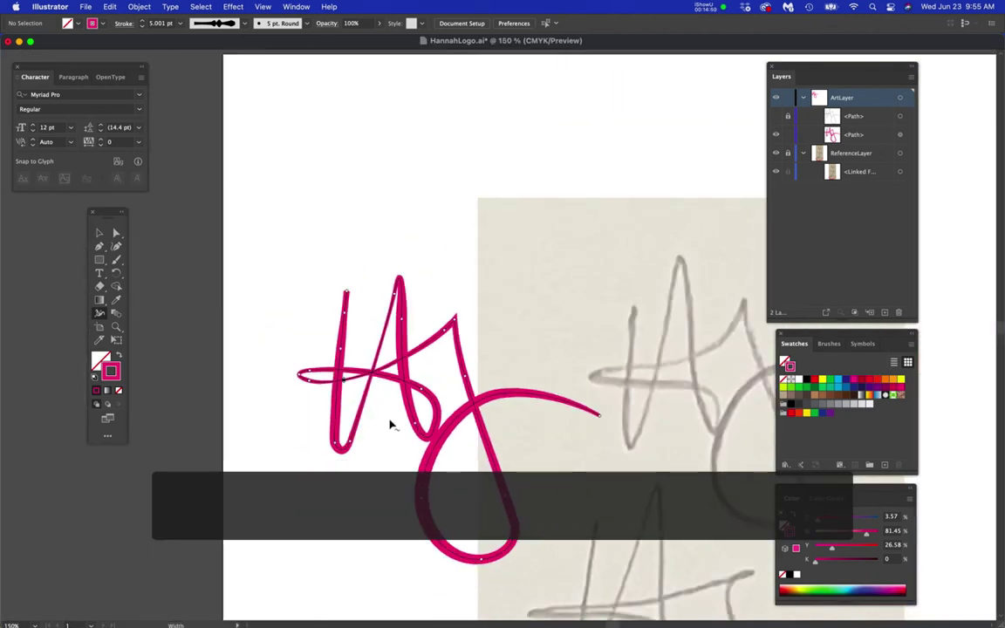
pyautogui.press('space')
pyautogui.moveTo(517, 449); pyautogui.dragTo(457, 306)
pyautogui.scroll(-2, 546, 440)
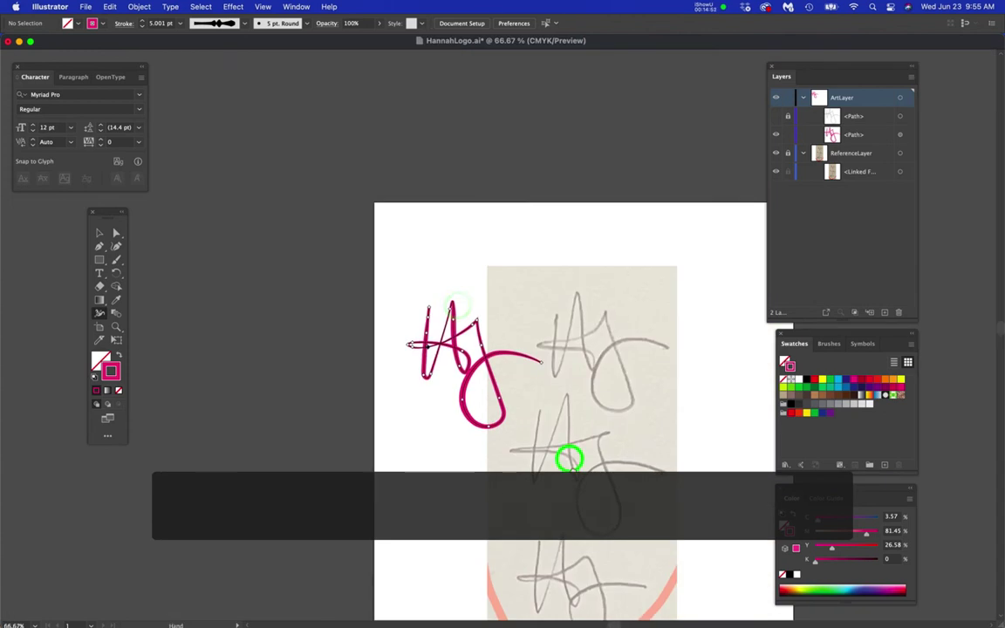
pyautogui.press('space')
pyautogui.moveTo(579, 486); pyautogui.dragTo(571, 454)
pyautogui.moveTo(456, 377); pyautogui.dragTo(466, 395)
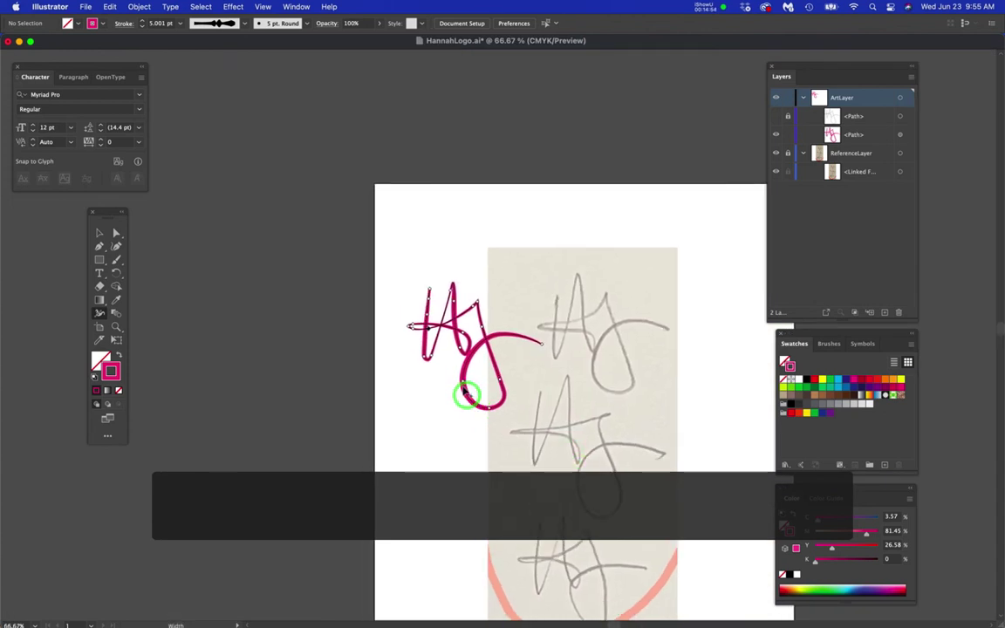
pyautogui.scroll(4, 464, 388)
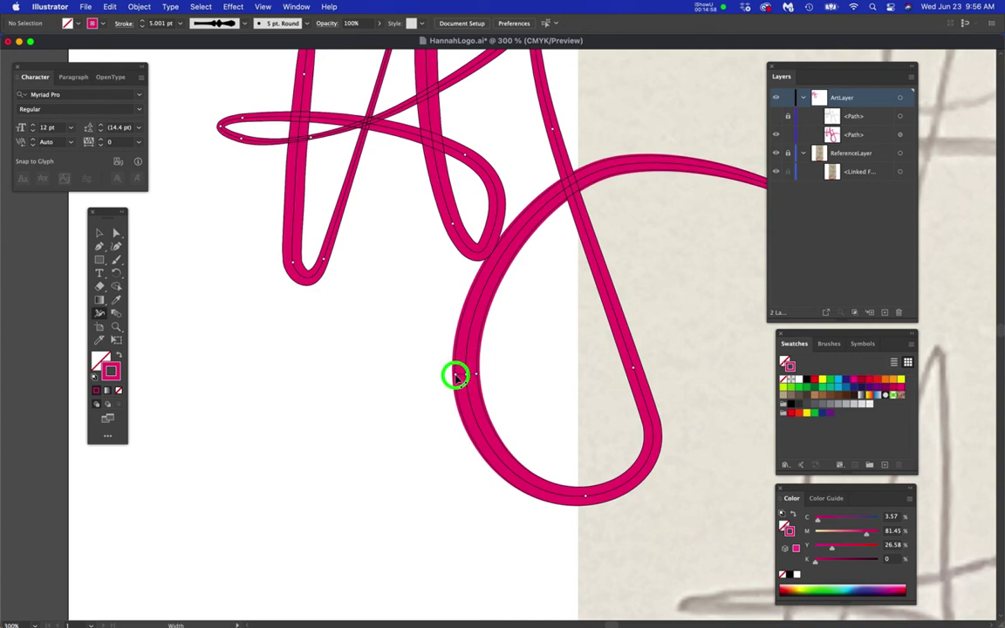
pyautogui.click(456, 377)
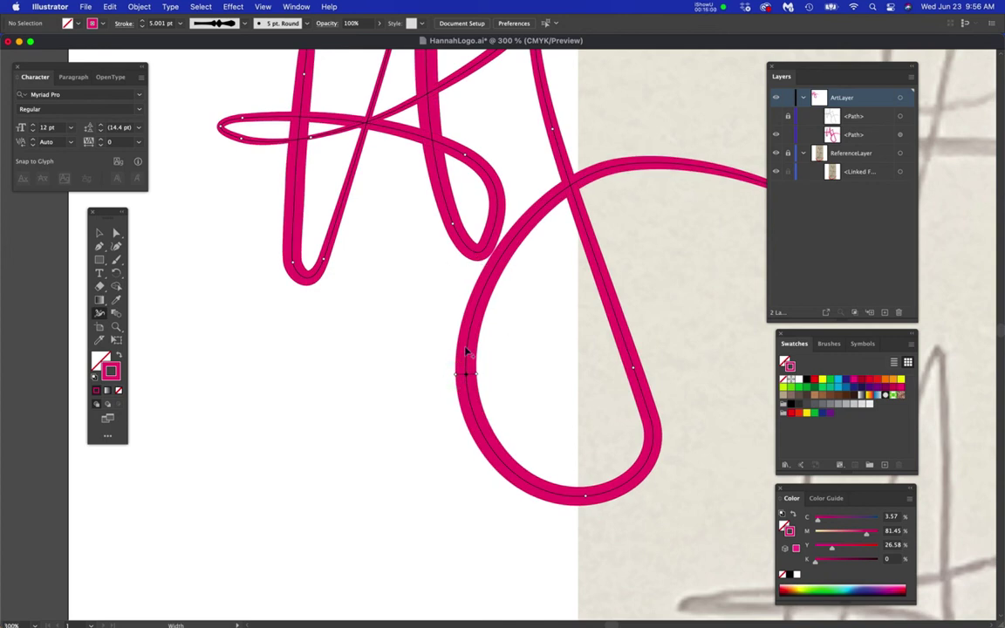
pyautogui.scroll(-3, 428, 363)
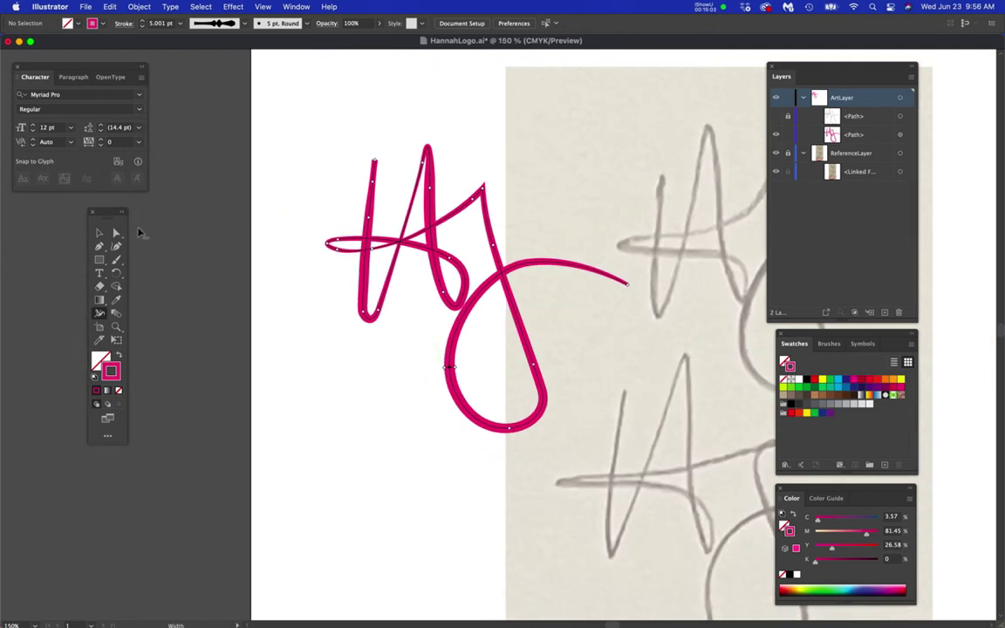
# - Select the pink monogram path and thin the small loop's stroke with the Width tool
pyautogui.click(116, 232)
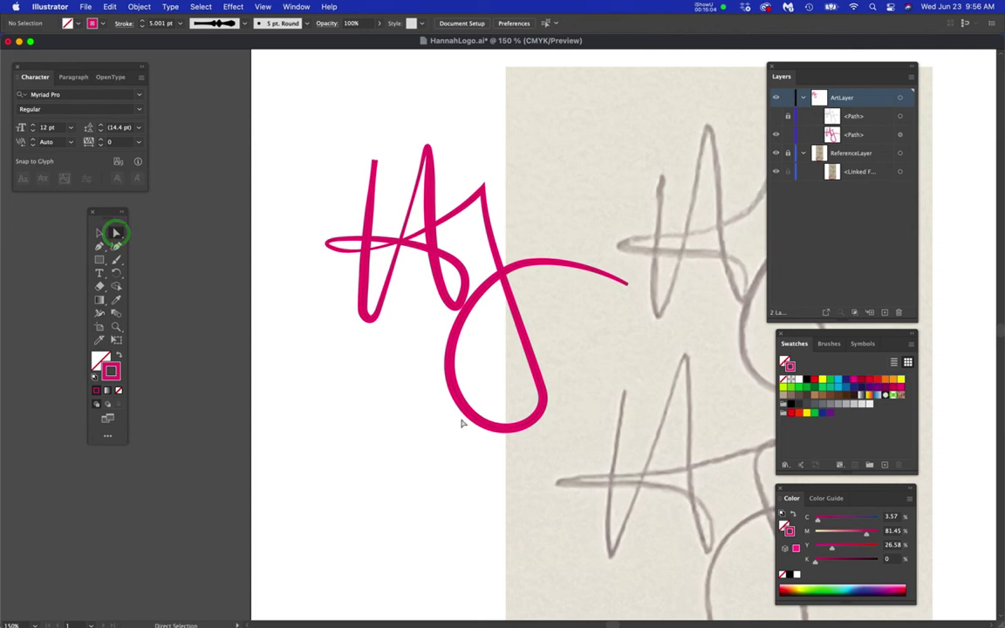
pyautogui.moveTo(494, 441); pyautogui.dragTo(390, 359)
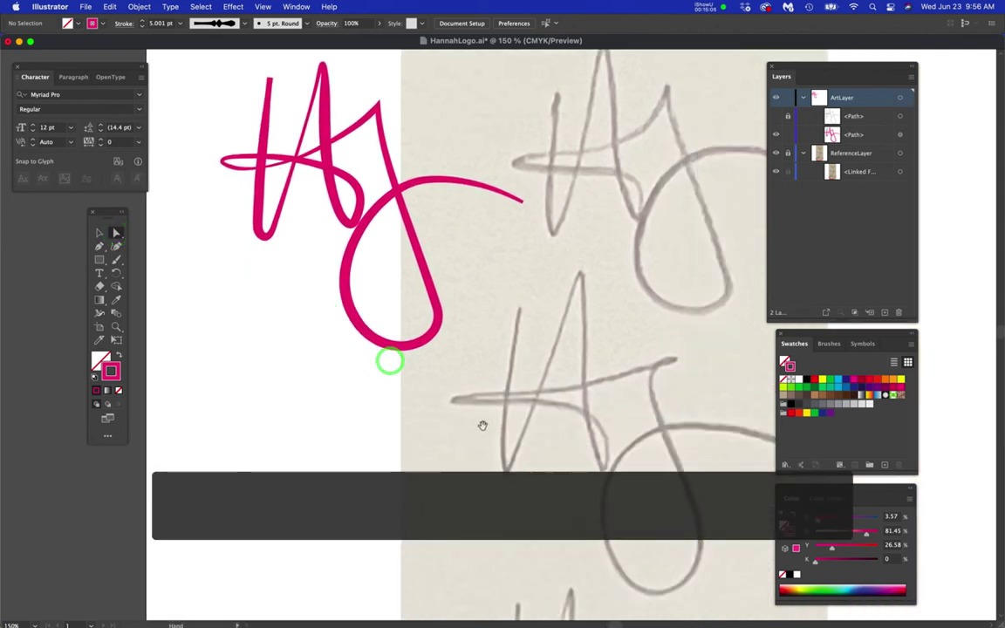
pyautogui.moveTo(481, 423); pyautogui.dragTo(519, 443)
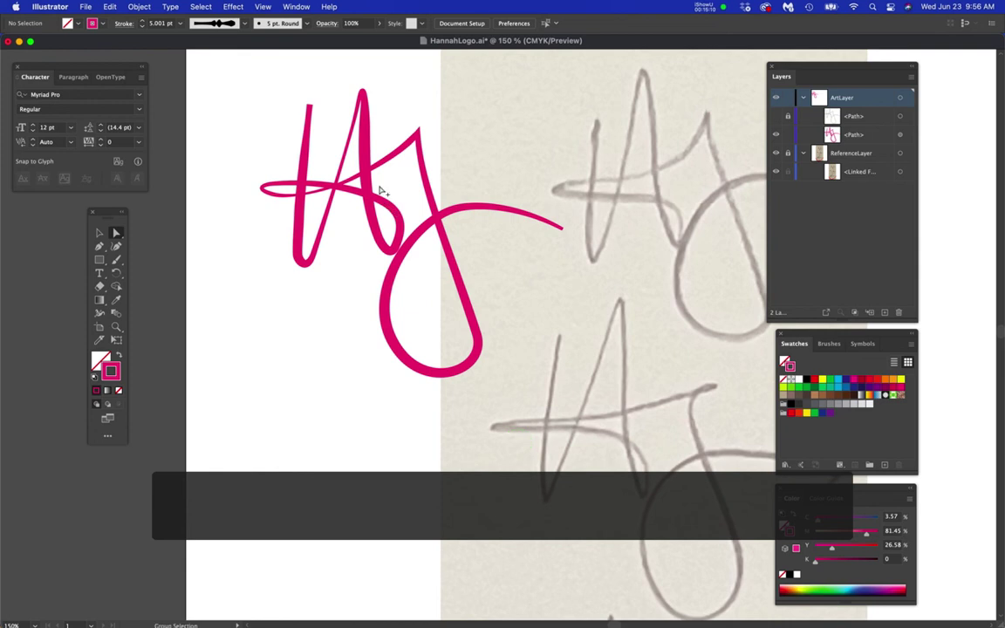
pyautogui.scroll(5, 381, 190)
pyautogui.keyDown('super'); pyautogui.click(387, 245); pyautogui.keyUp('super')
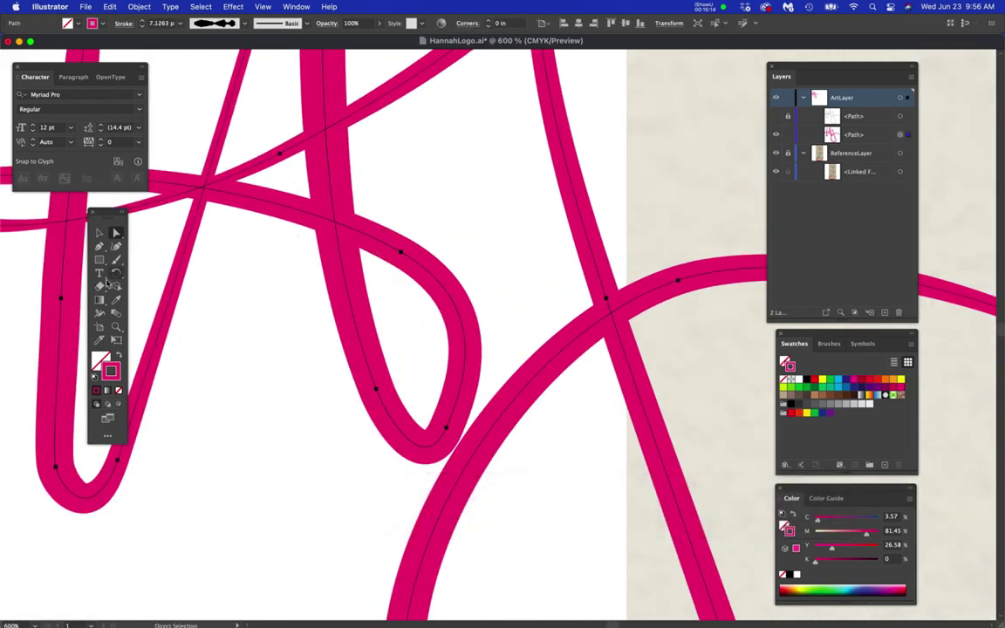
pyautogui.click(99, 312)
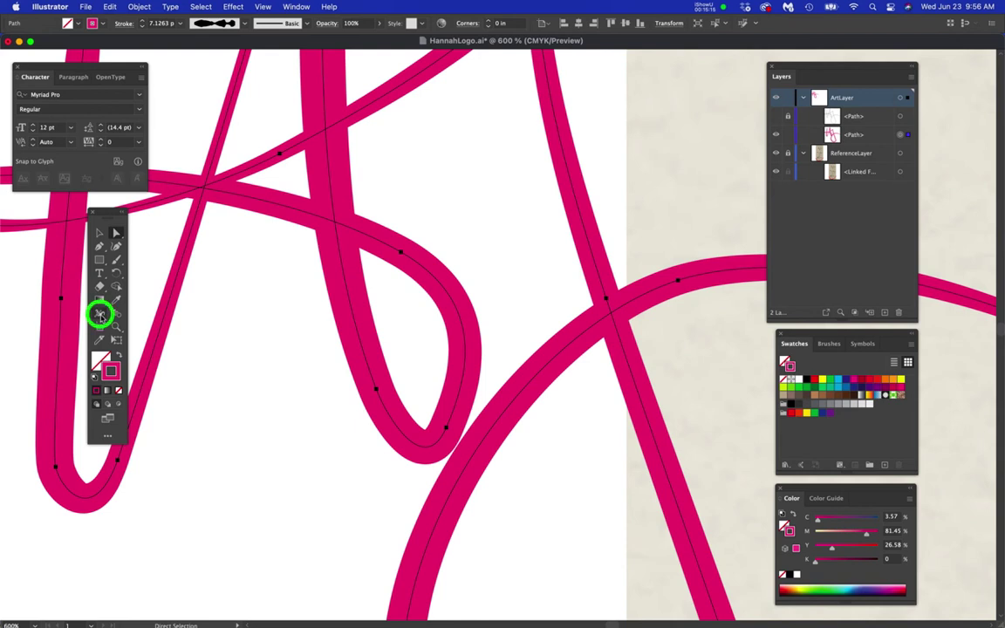
pyautogui.click(397, 260)
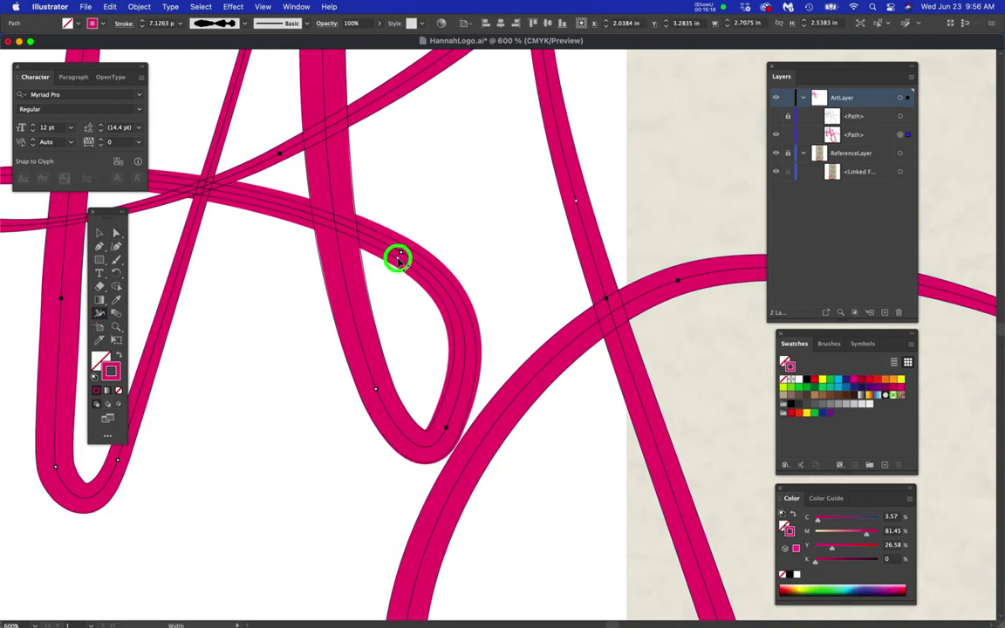
pyautogui.moveTo(398, 258); pyautogui.dragTo(398, 258)
# - Try a width change on the tall central stroke, then undo it
pyautogui.press('space')
pyautogui.moveTo(294, 293); pyautogui.dragTo(365, 276)
pyautogui.scroll(-3, 443, 354)
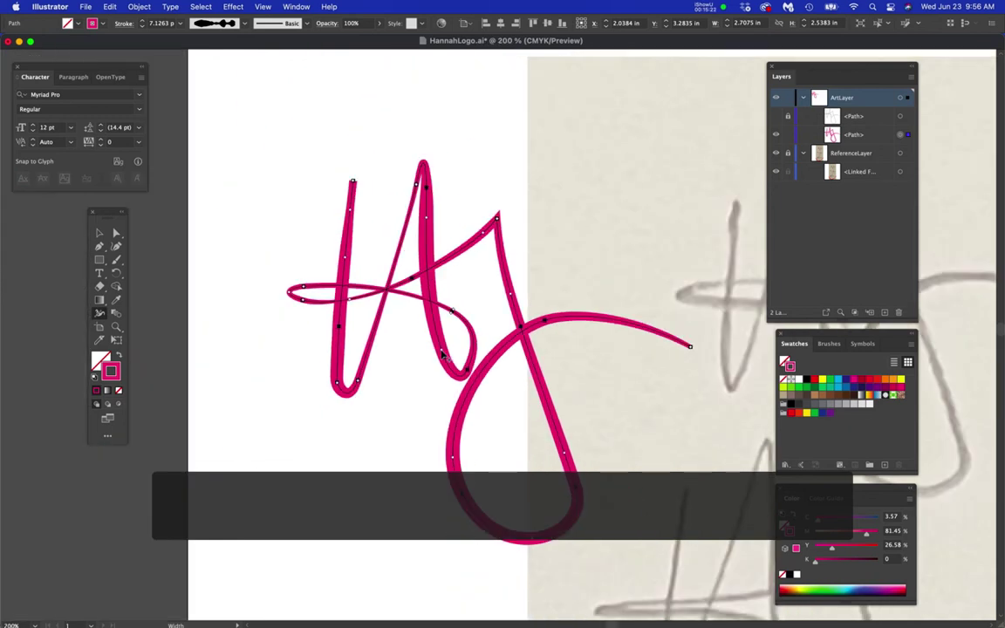
pyautogui.press('space')
pyautogui.moveTo(544, 403); pyautogui.dragTo(459, 308)
pyautogui.scroll(-2, 460, 326)
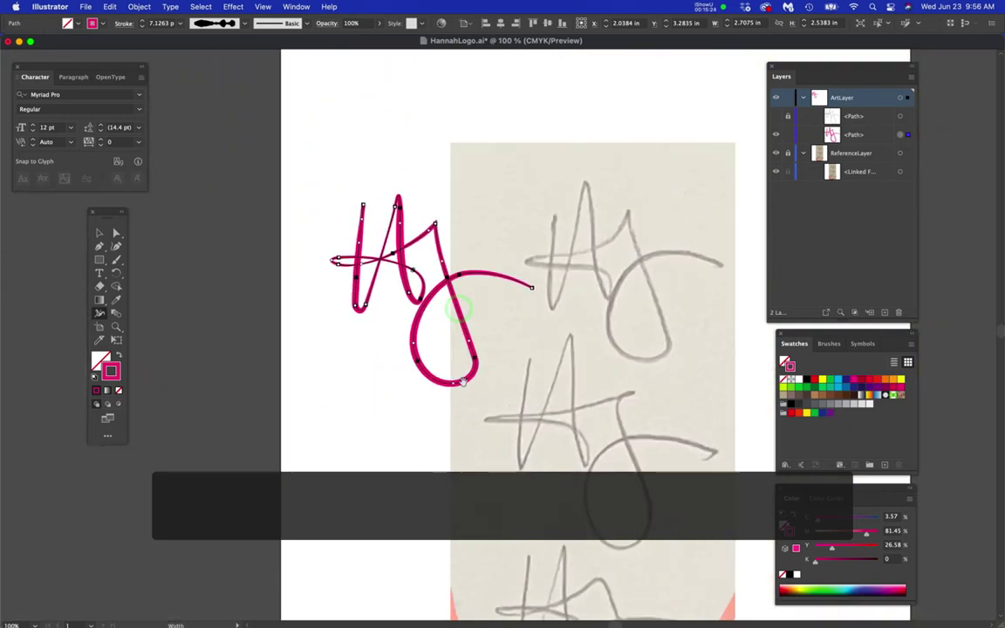
pyautogui.press('space')
pyautogui.moveTo(462, 382); pyautogui.dragTo(443, 284)
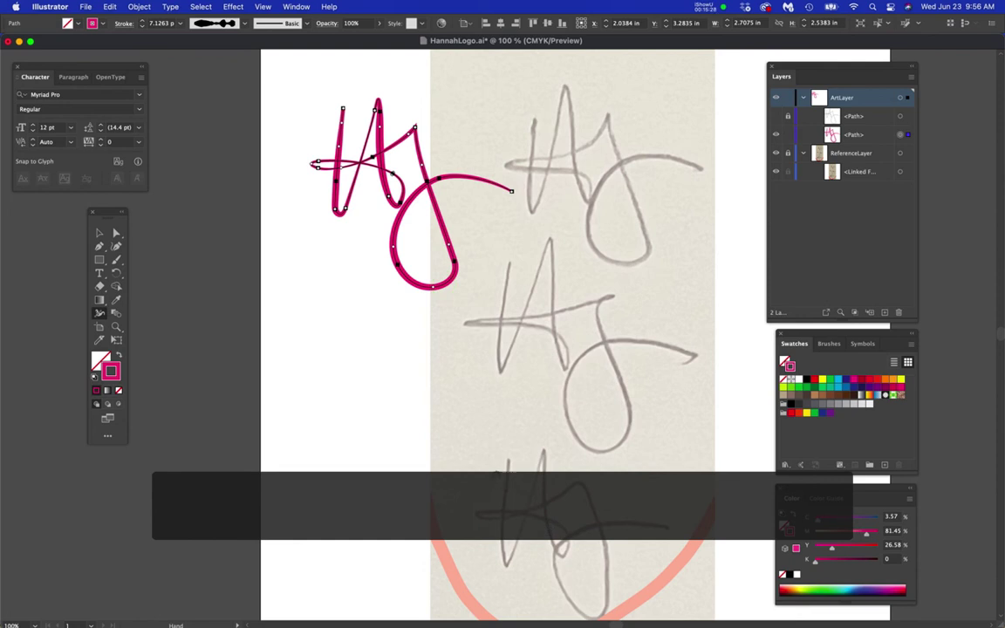
pyautogui.scroll(6, 386, 168)
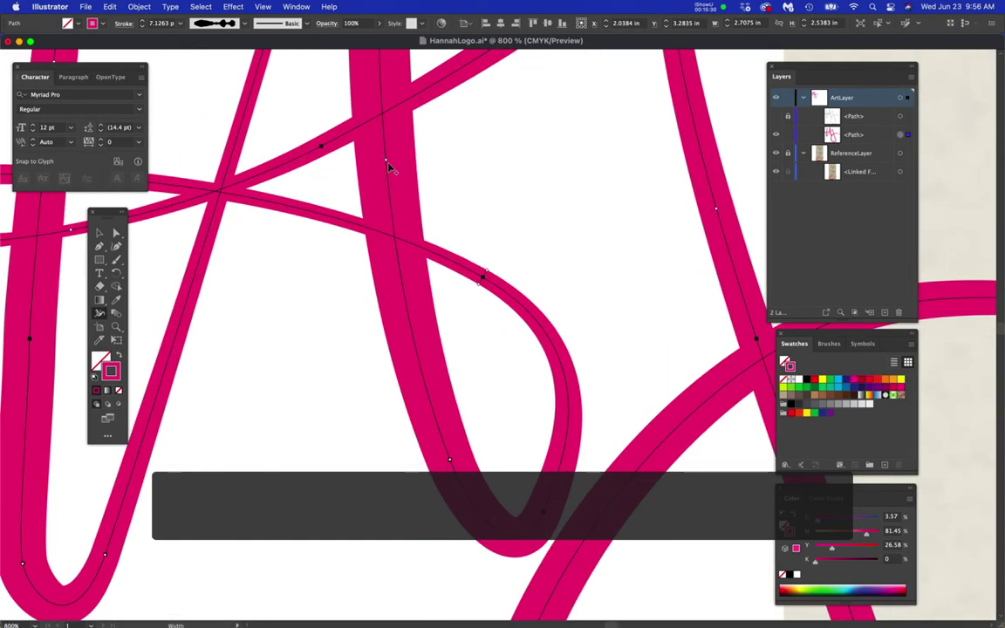
pyautogui.press('space')
pyautogui.moveTo(405, 178); pyautogui.dragTo(510, 378)
pyautogui.moveTo(486, 305)
pyautogui.mouseDown()
pyautogui.moveTo(480, 266)
pyautogui.moveTo(456, 275)
pyautogui.moveTo(493, 263)
pyautogui.moveTo(506, 420)
pyautogui.mouseUp()
pyautogui.press('super+z')
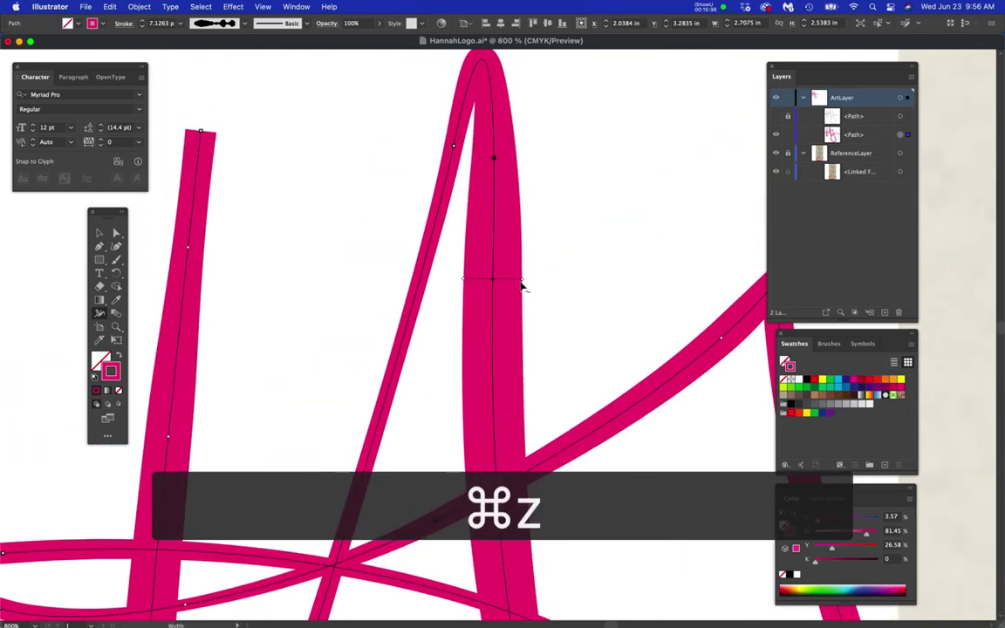
# - Narrow the tall central stroke near its top and zoom out to the whole lettering
pyautogui.moveTo(520, 281); pyautogui.dragTo(512, 280)
pyautogui.moveTo(605, 475); pyautogui.dragTo(565, 299)
pyautogui.moveTo(598, 456)
pyautogui.mouseDown()
pyautogui.moveTo(601, 343)
pyautogui.moveTo(599, 376)
pyautogui.mouseUp()
pyautogui.press('super+minus')
pyautogui.press('super+minus')
pyautogui.press('super+minus')
pyautogui.press('super+minus')
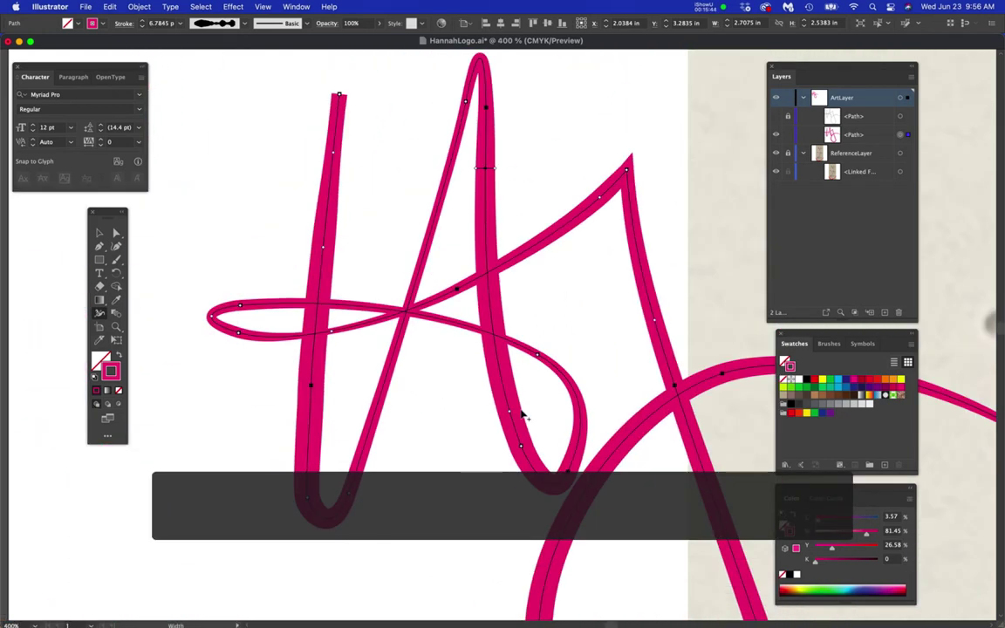
pyautogui.press('super+minus')
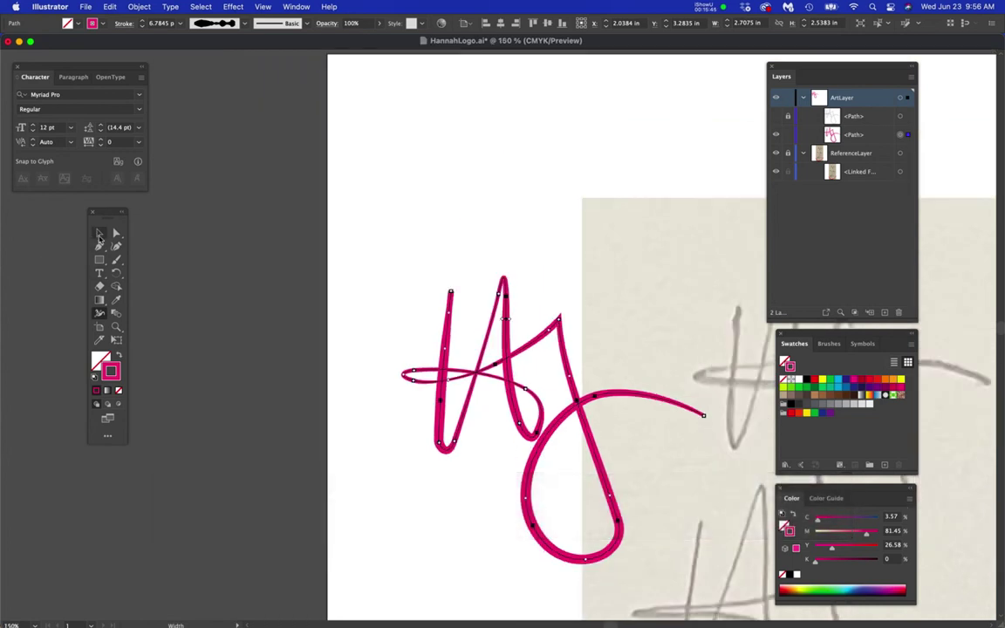
# - Option-drag a backup copy of the lettering upward, then select the original lower path
pyautogui.click(99, 233)
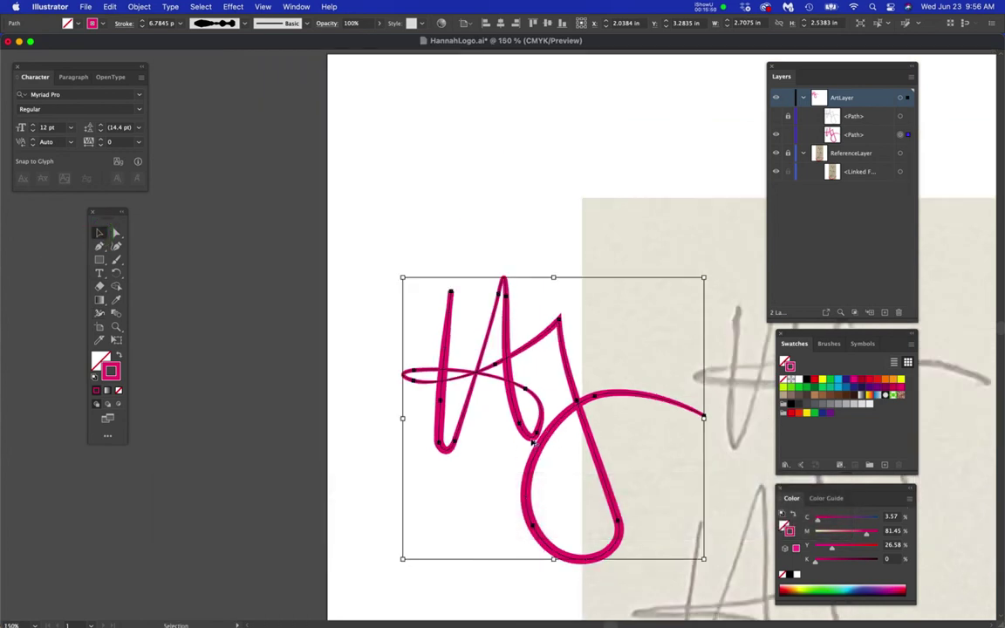
pyautogui.moveTo(533, 441); pyautogui.dragTo(545, 139)
pyautogui.press('space')
pyautogui.moveTo(560, 425); pyautogui.dragTo(511, 378)
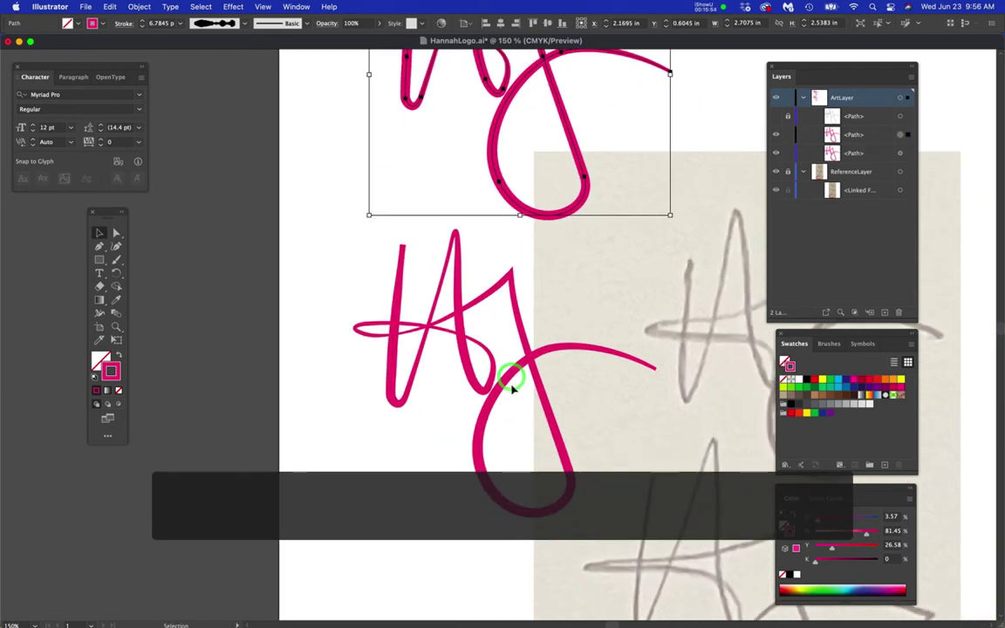
pyautogui.scroll(2, 510, 392)
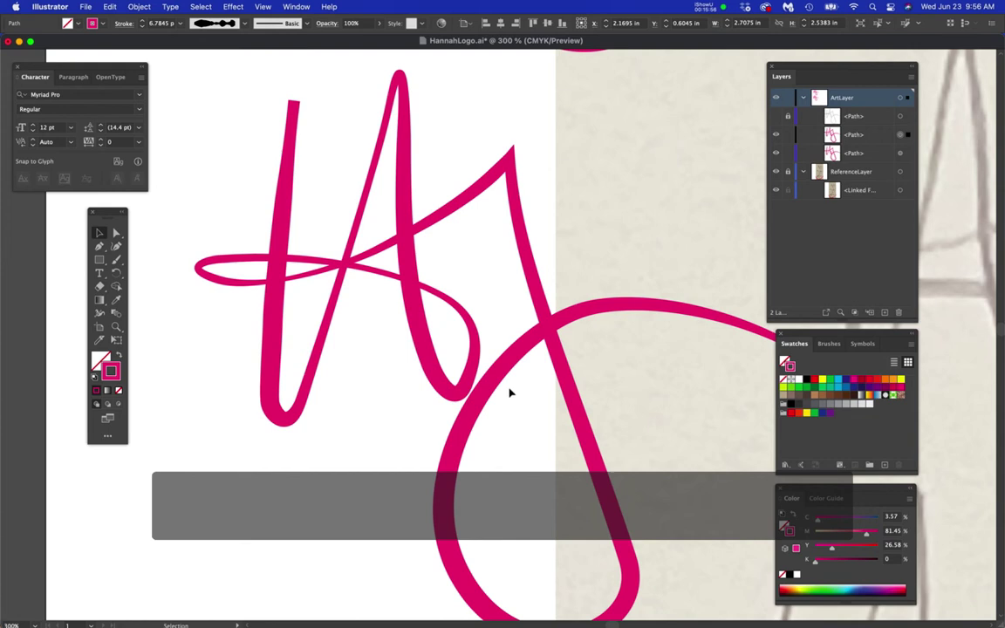
pyautogui.scroll(-1, 511, 393)
pyautogui.click(512, 371)
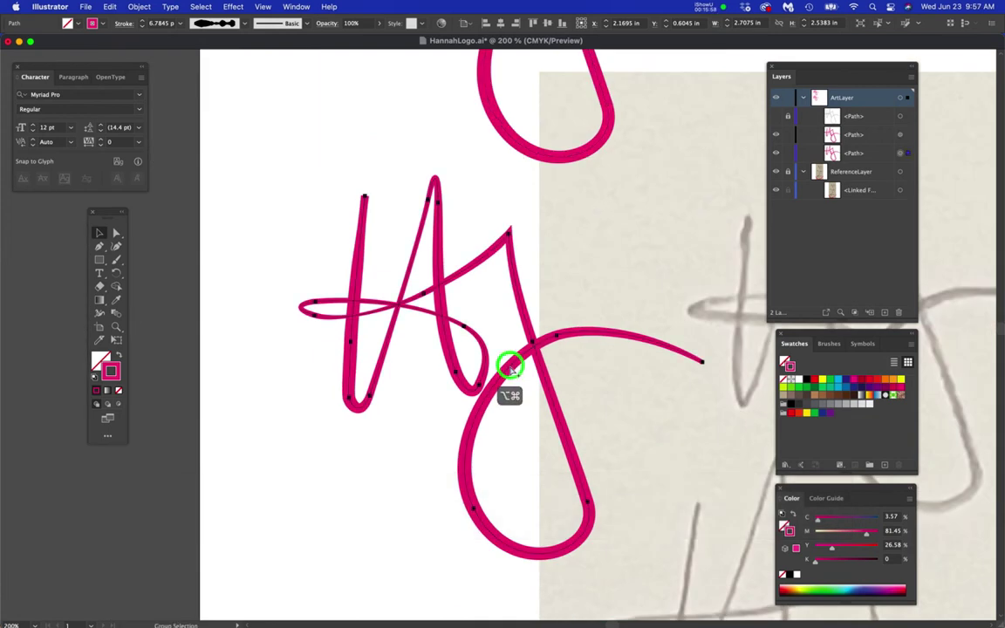
pyautogui.click(512, 360)
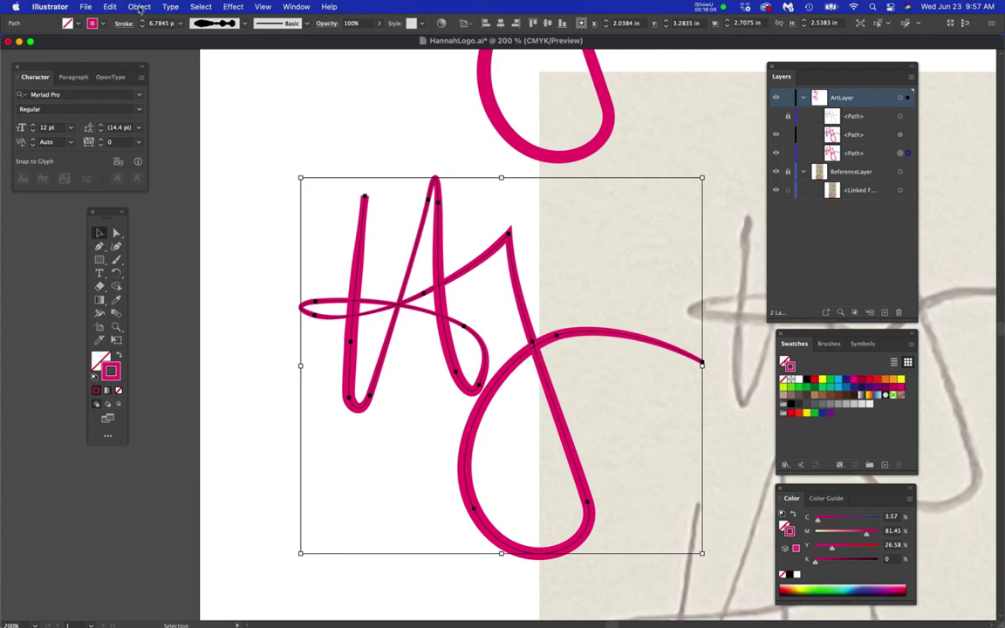
# - Apply Object > Path > Outline Stroke to the selected magenta lettering
pyautogui.click(138, 7)
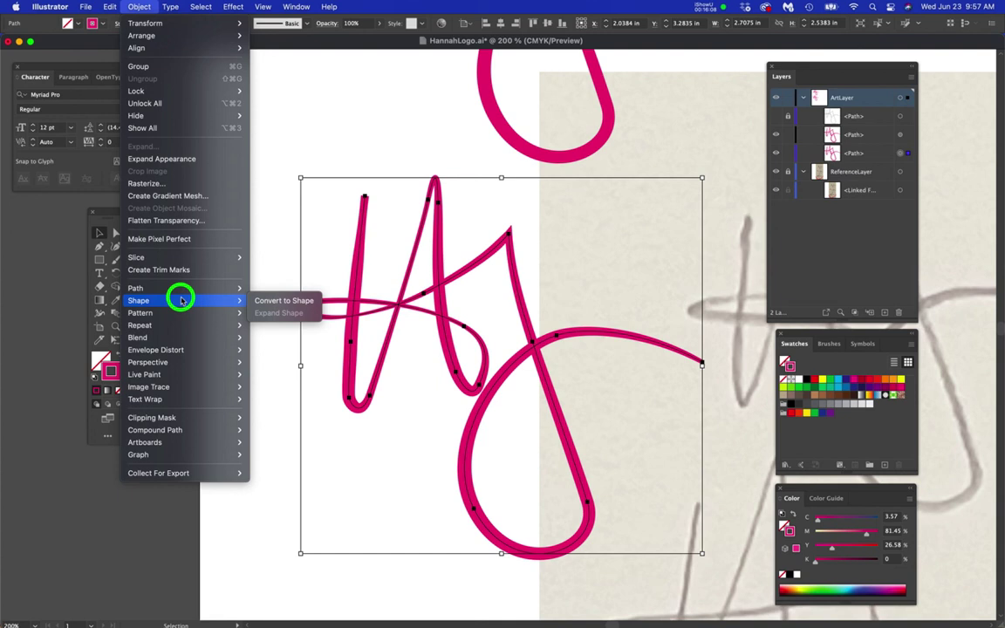
pyautogui.moveTo(182, 291)
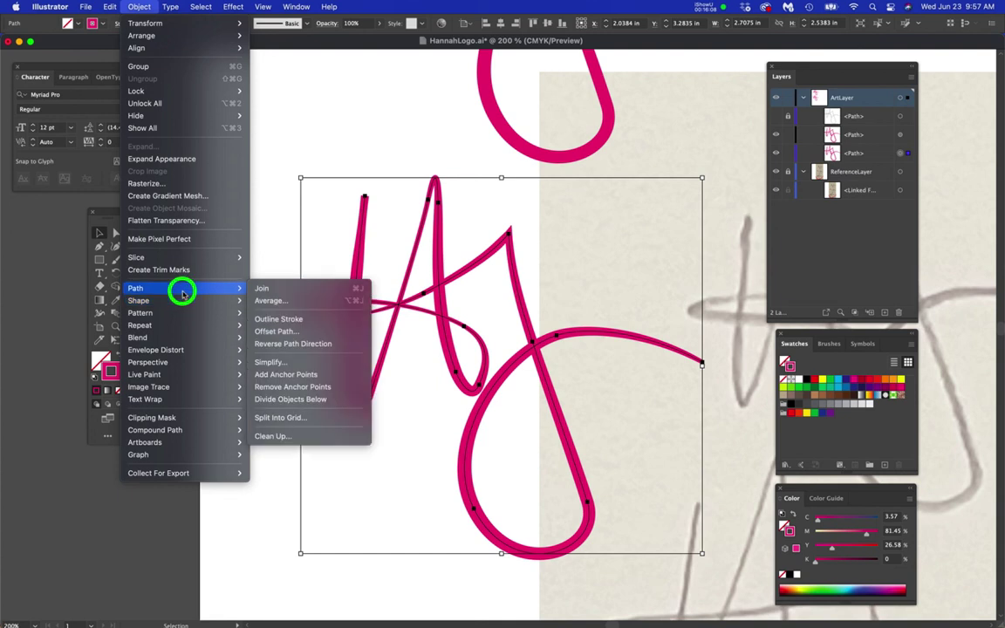
pyautogui.click(281, 325)
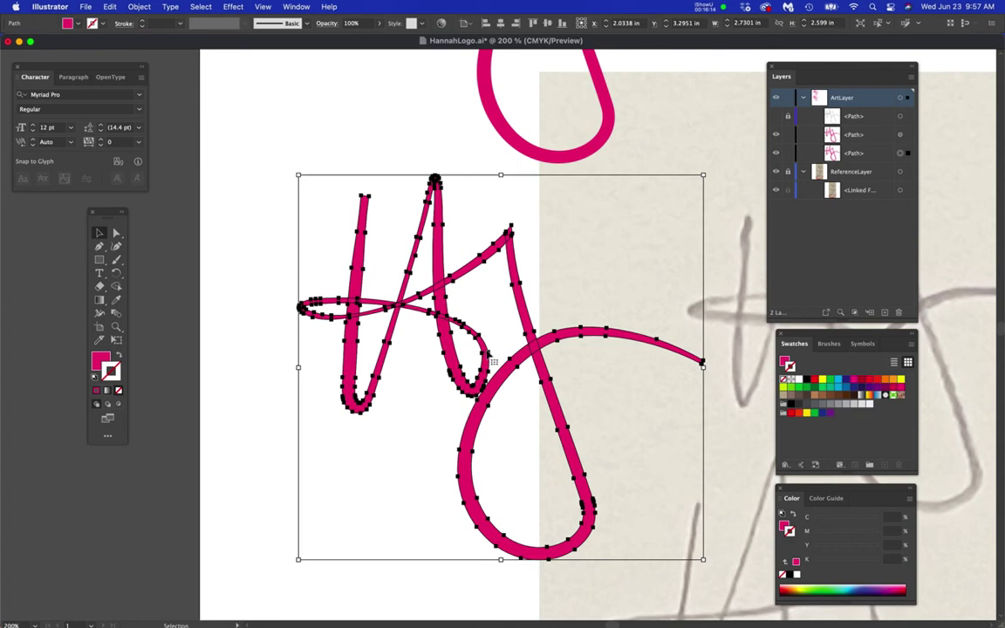
pyautogui.scroll(3, 492, 356)
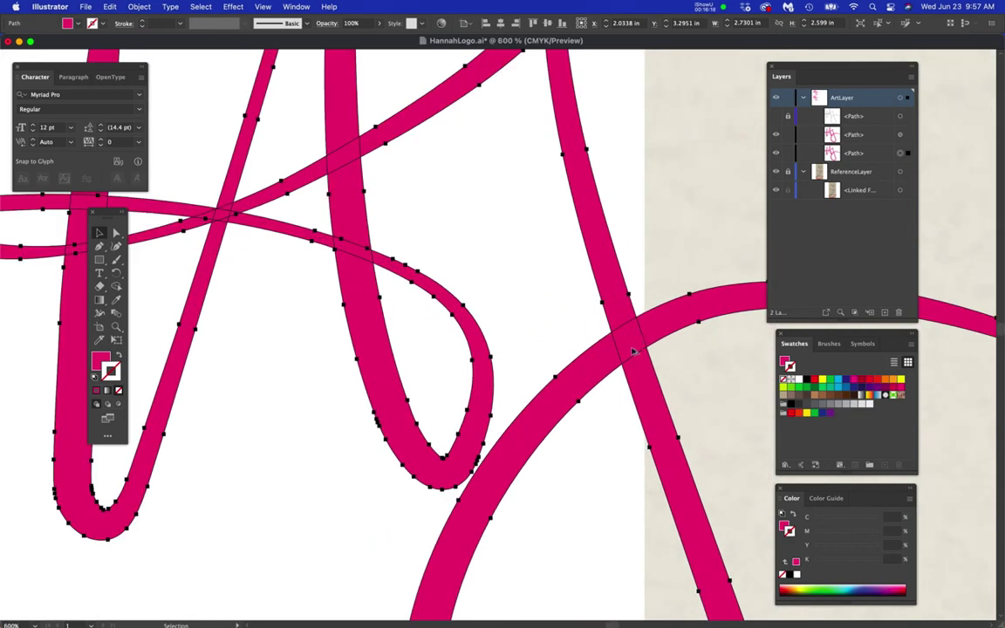
# - Unite all outlined monogram pieces into one shape using the Pathfinder panel
pyautogui.click(293, 7)
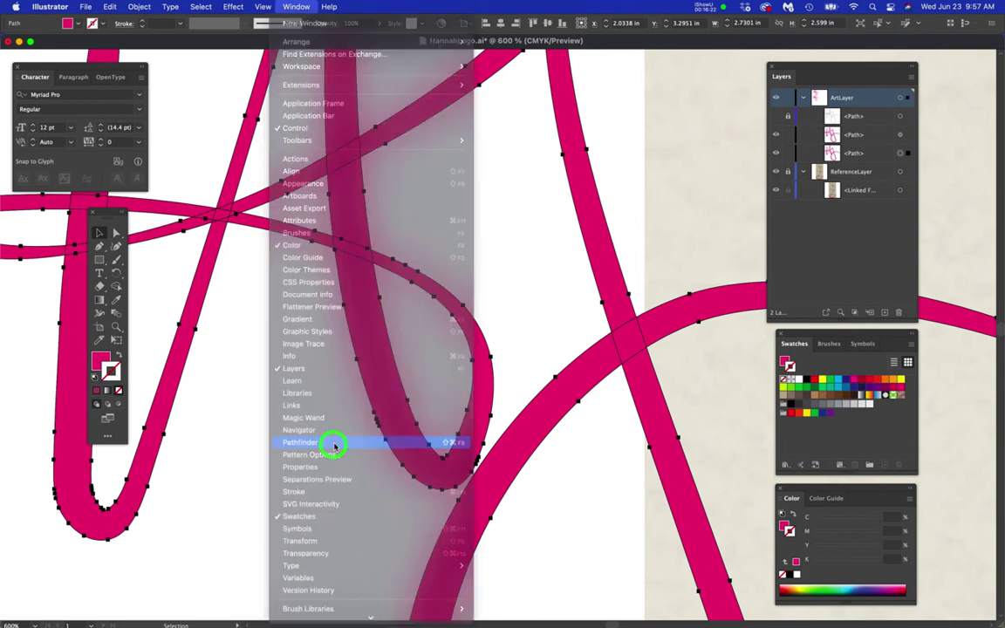
pyautogui.click(335, 444)
pyautogui.moveTo(164, 386); pyautogui.dragTo(307, 501)
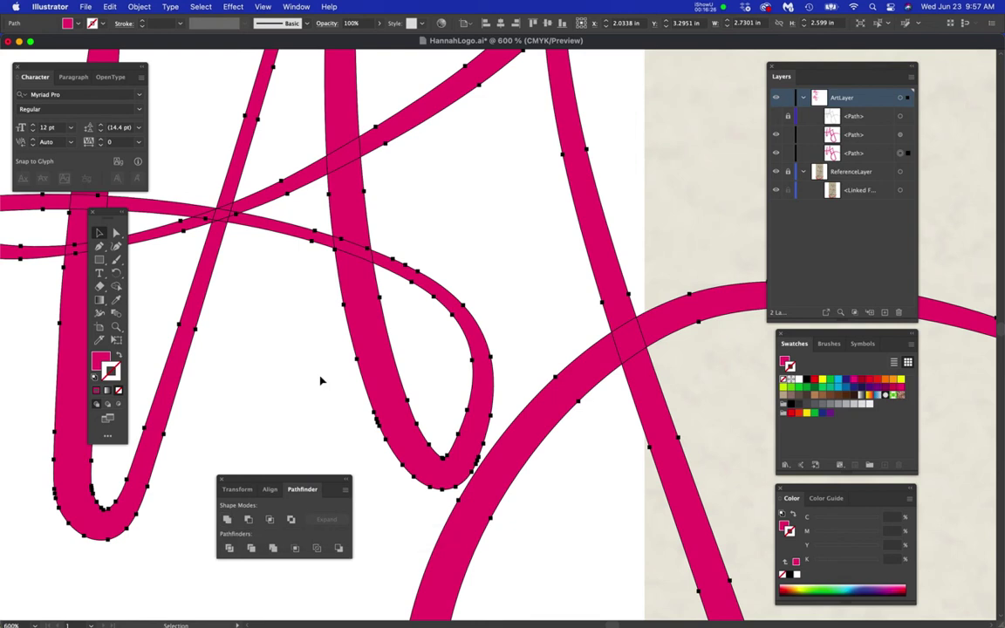
pyautogui.moveTo(329, 334); pyautogui.dragTo(504, 281)
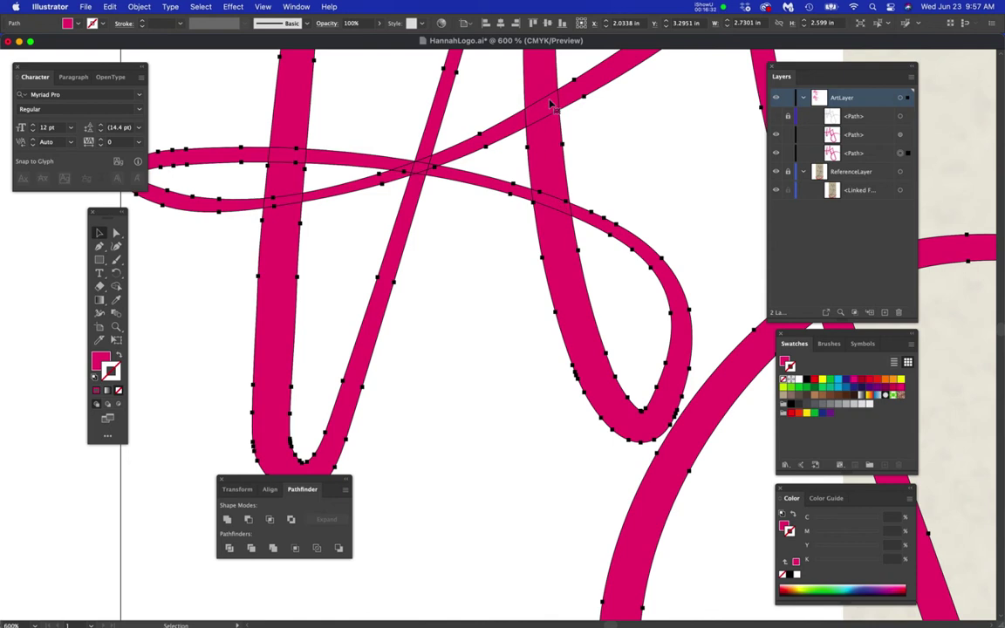
pyautogui.click(227, 520)
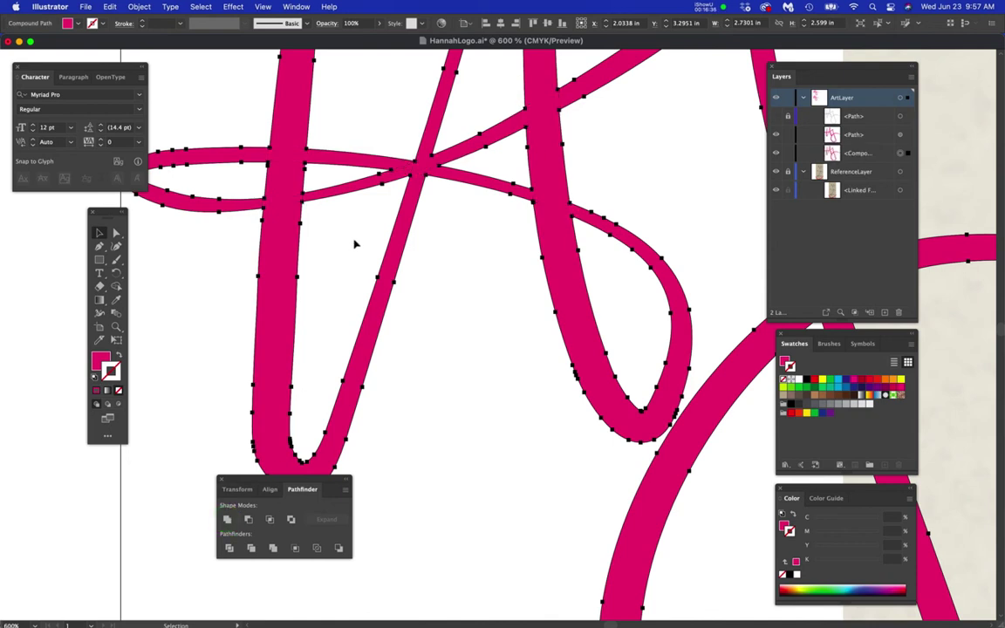
pyautogui.scroll(-2, 355, 244)
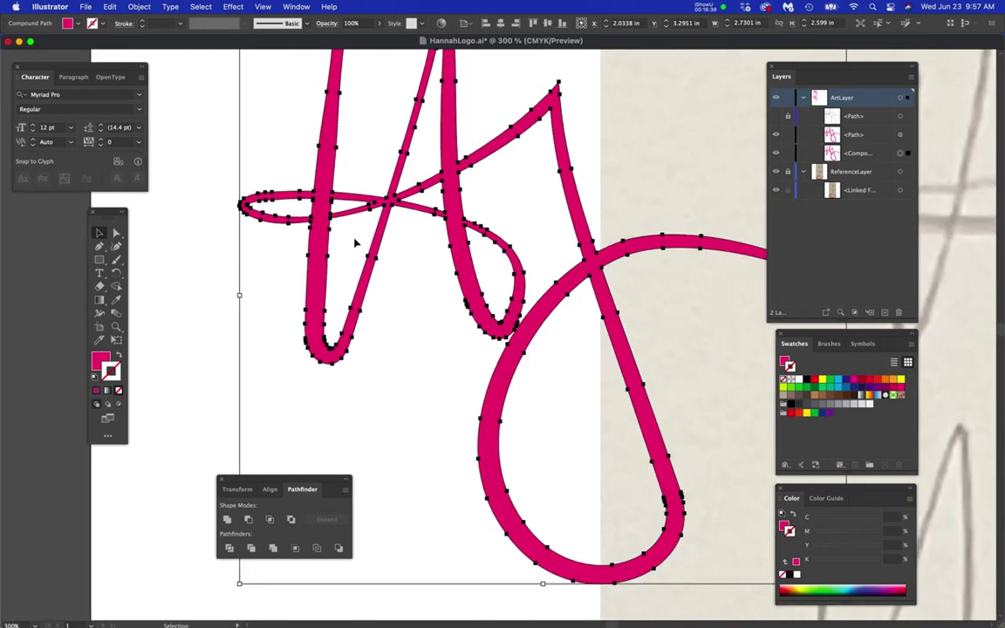
pyautogui.press('space')
pyautogui.moveTo(411, 329); pyautogui.dragTo(338, 359)
# - Apply Object > Path > Simplify to reduce the shape's anchor points, undoing and reapplying once
pyautogui.moveTo(136, 8); pyautogui.dragTo(280, 363)
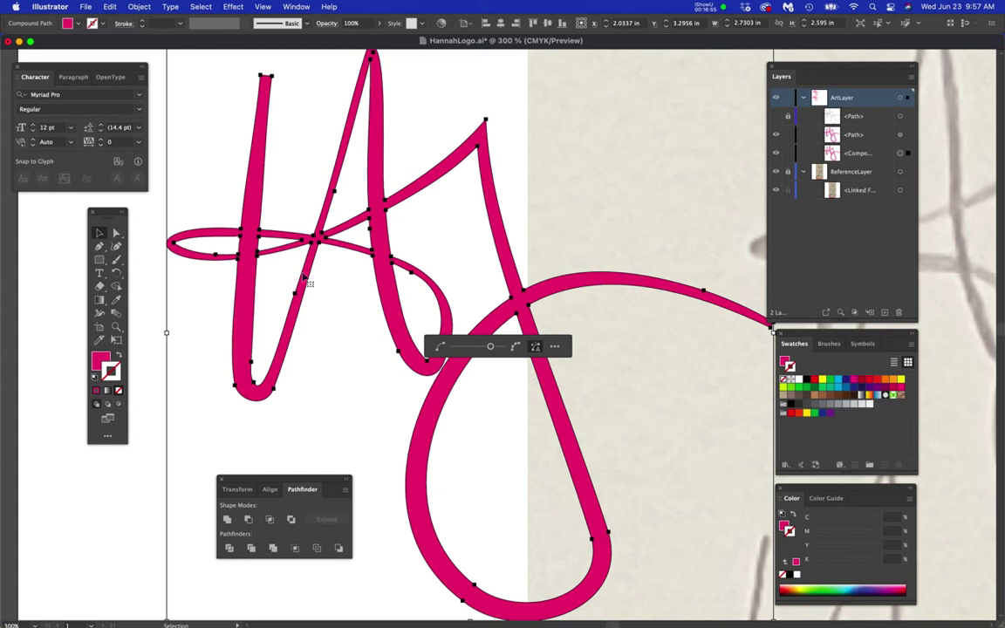
pyautogui.press('super+z')
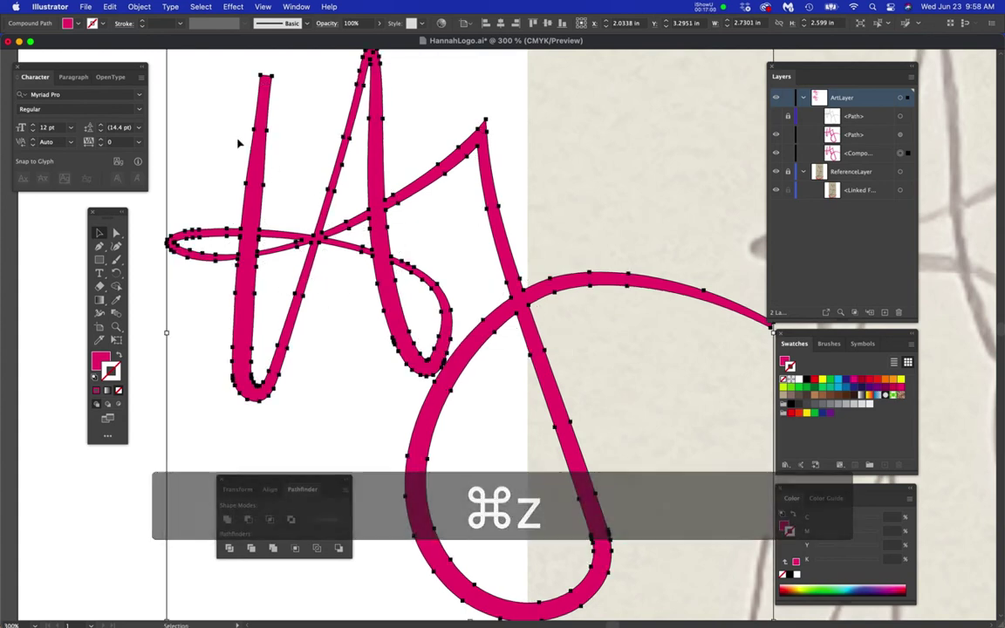
pyautogui.click(139, 7)
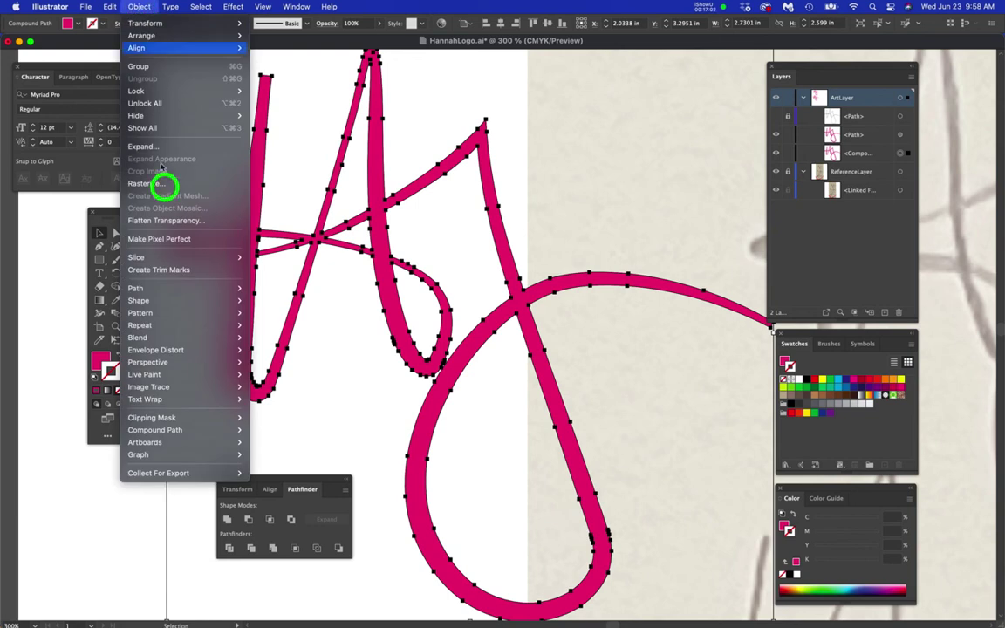
pyautogui.moveTo(222, 289)
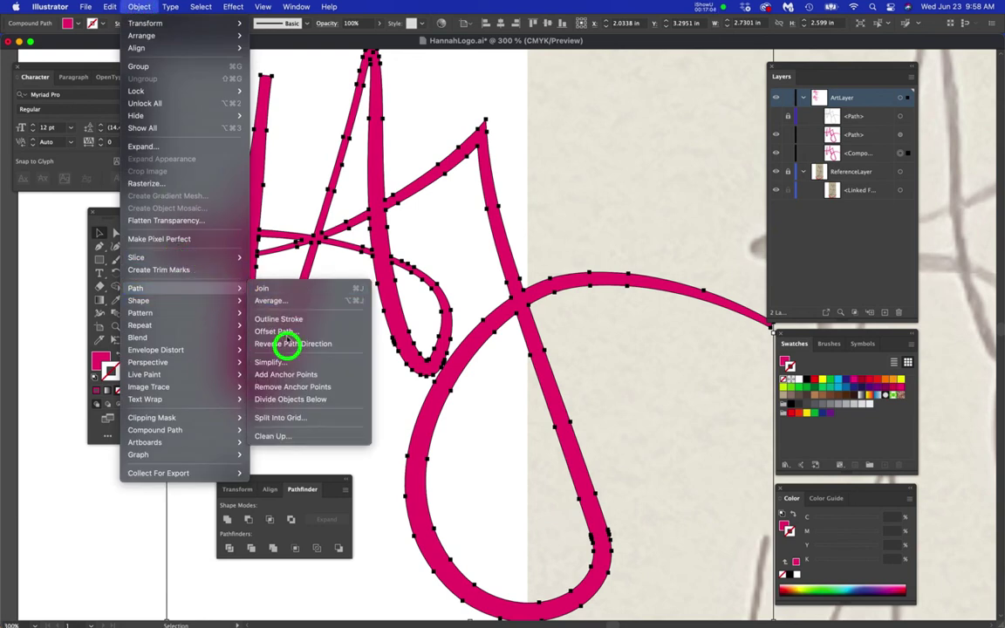
pyautogui.click(294, 363)
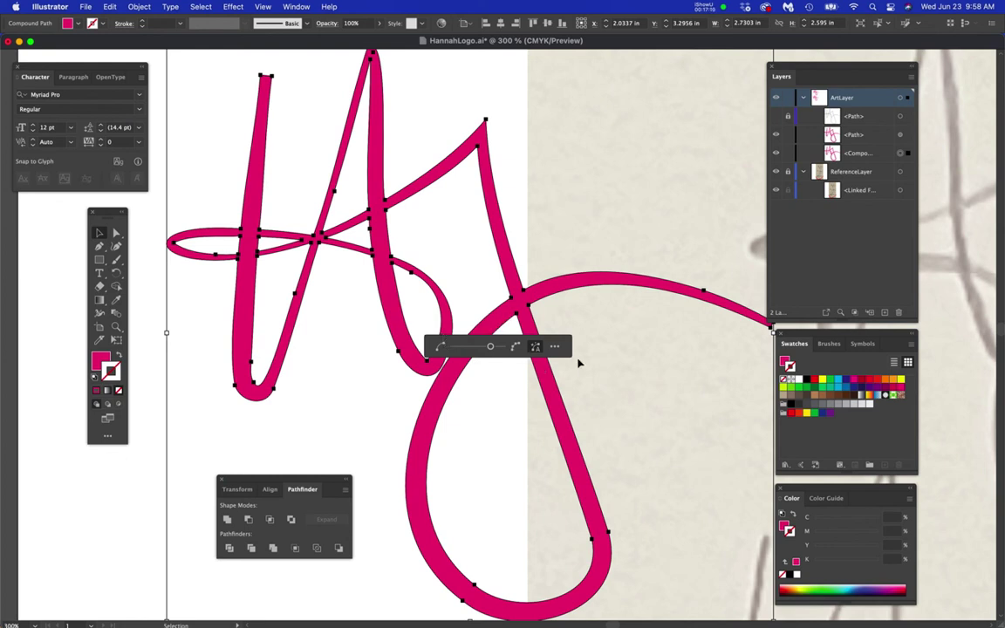
# - Raise the loop's bottom inner anchor and pull its left and right handles inward
pyautogui.click(112, 234)
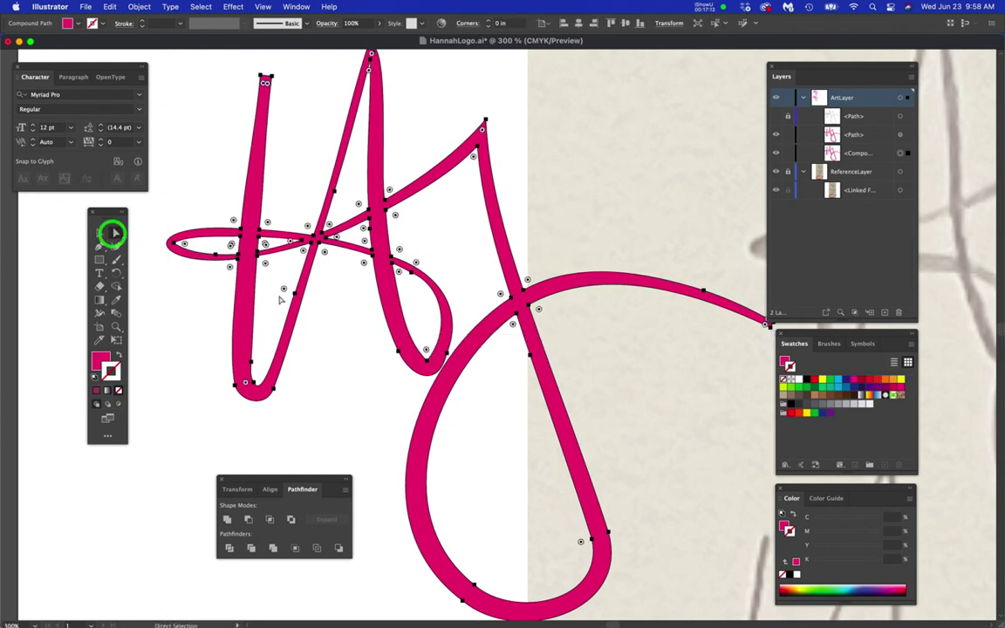
pyautogui.click(324, 298)
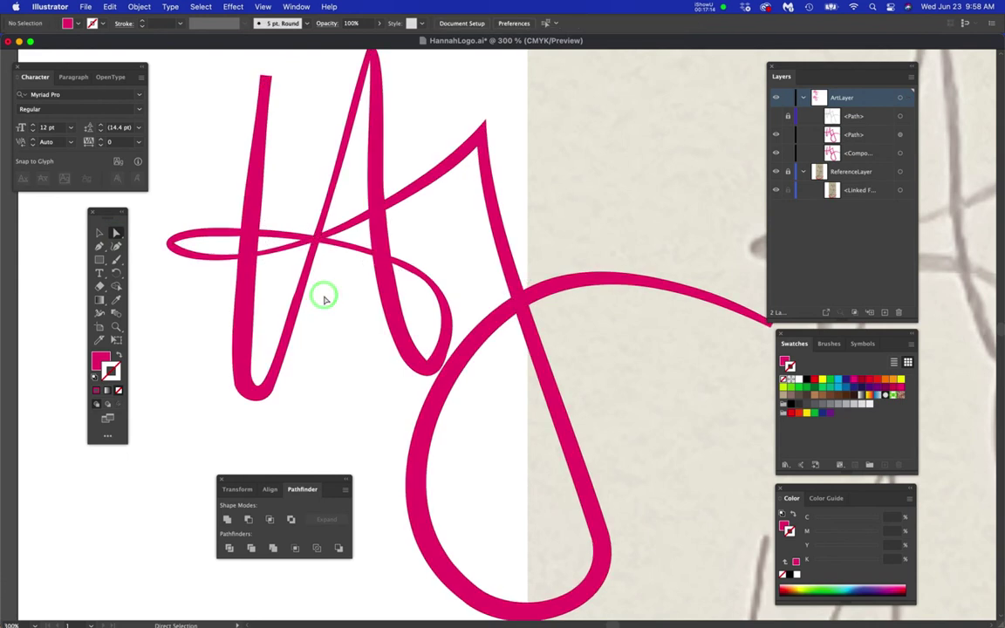
pyautogui.scroll(3, 379, 343)
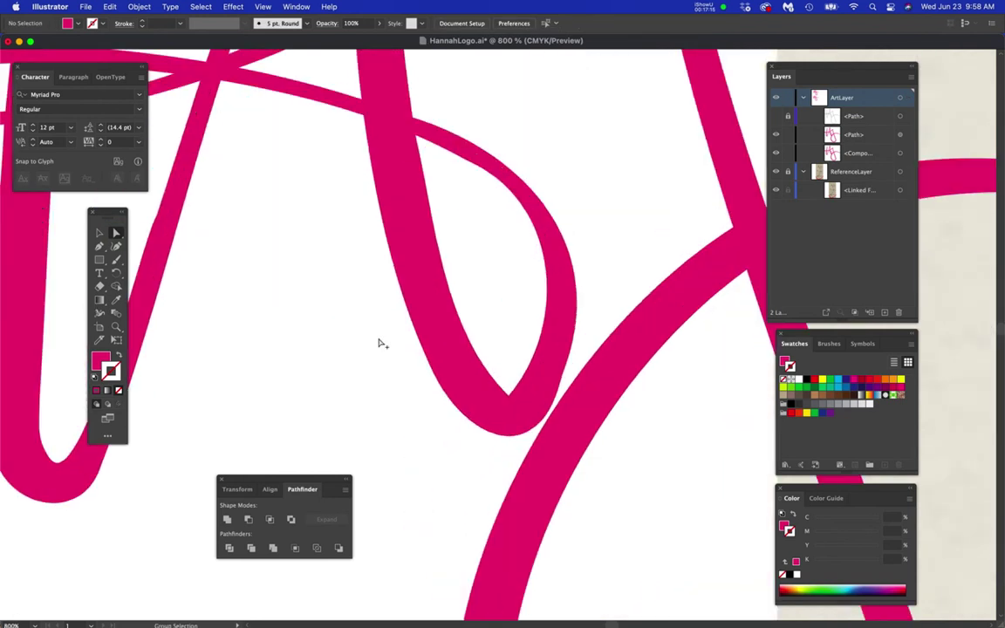
pyautogui.click(500, 385)
pyautogui.scroll(2, 516, 410)
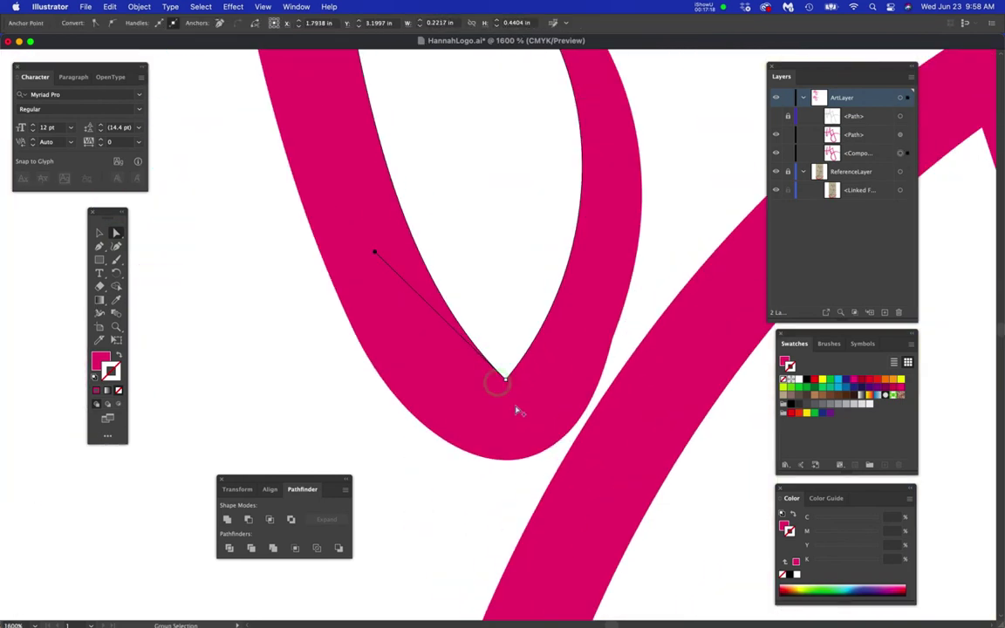
pyautogui.moveTo(505, 382); pyautogui.dragTo(504, 349)
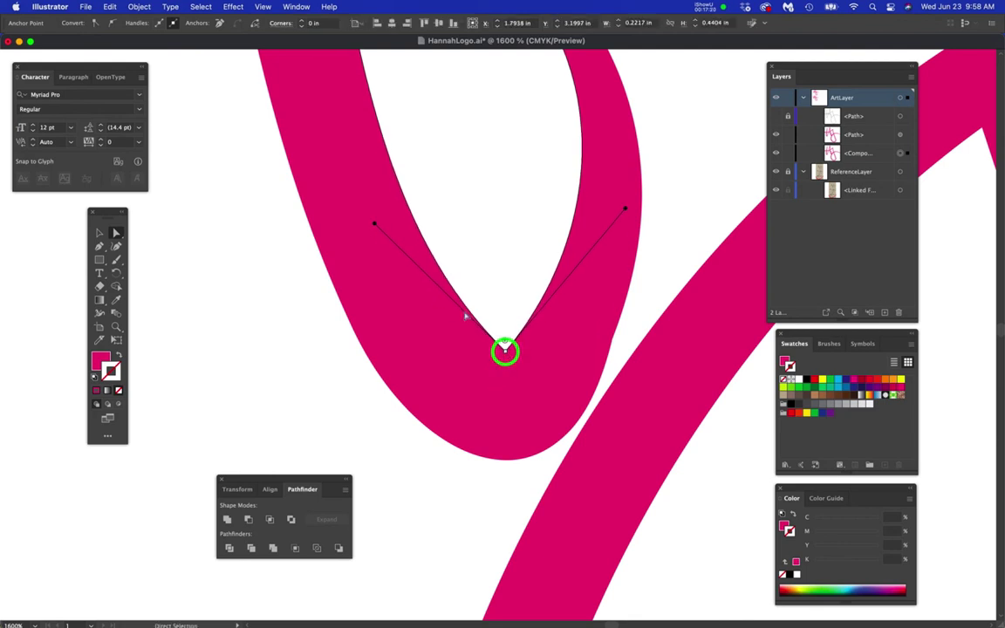
pyautogui.moveTo(376, 227); pyautogui.dragTo(526, 332)
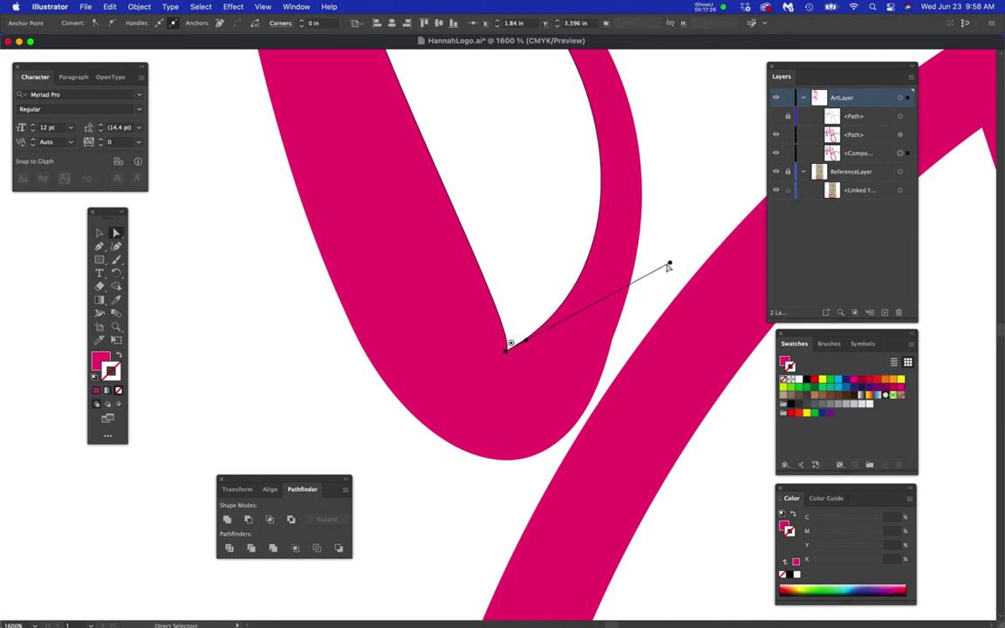
pyautogui.moveTo(670, 264); pyautogui.dragTo(574, 312)
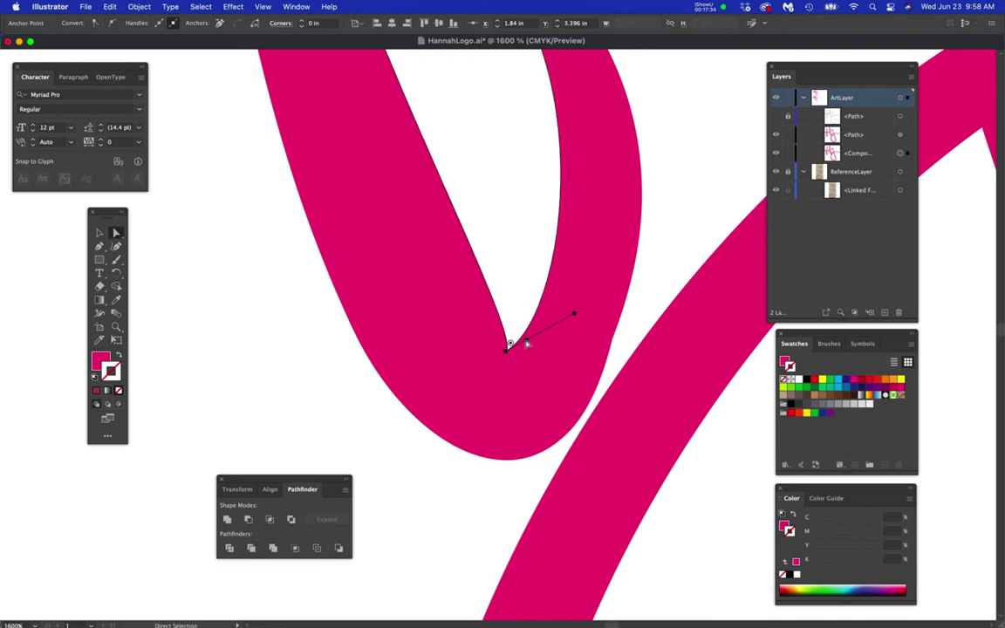
# - Convert the bottom anchor for a new handle, round the inner and outer curves, then deselect
pyautogui.press('p')
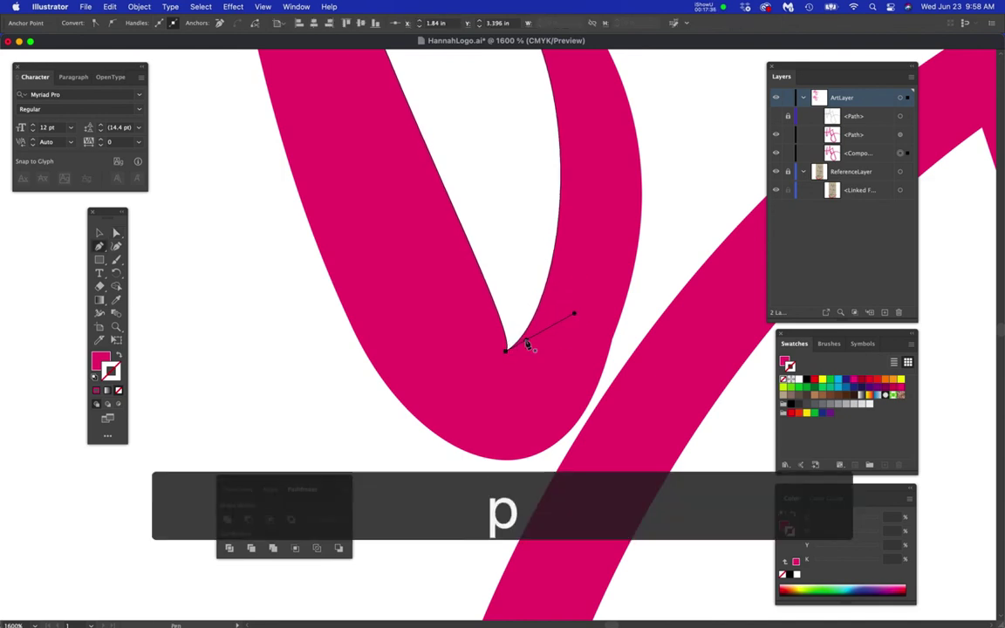
pyautogui.moveTo(521, 342); pyautogui.dragTo(439, 378)
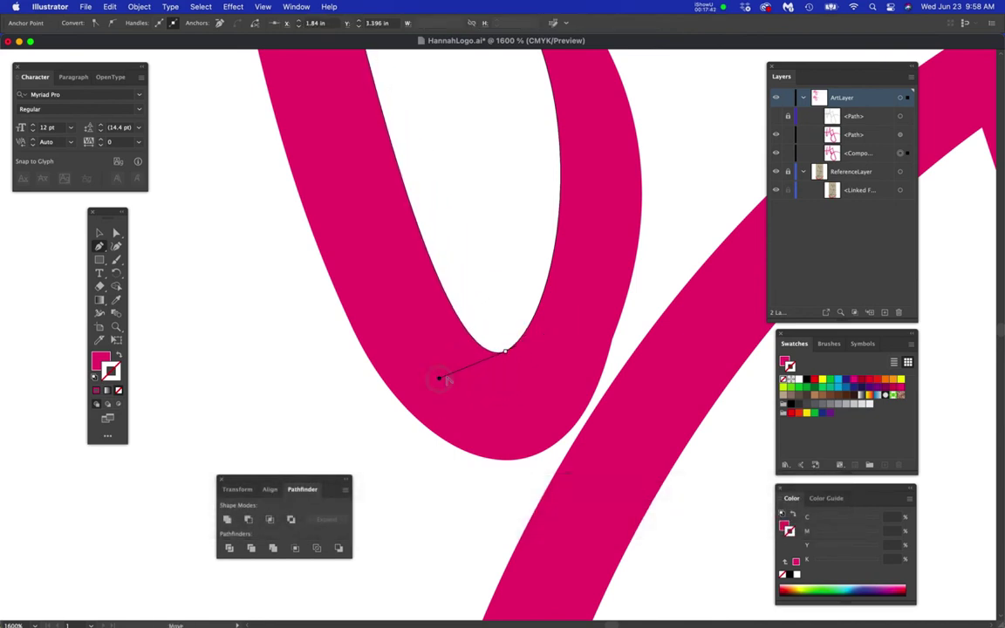
pyautogui.click(116, 233)
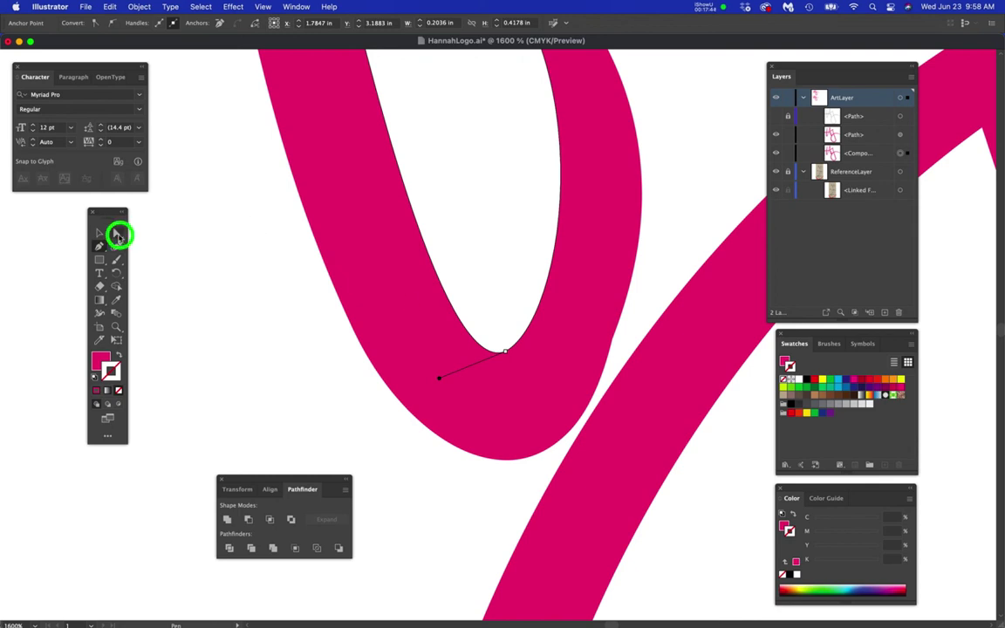
pyautogui.click(506, 352)
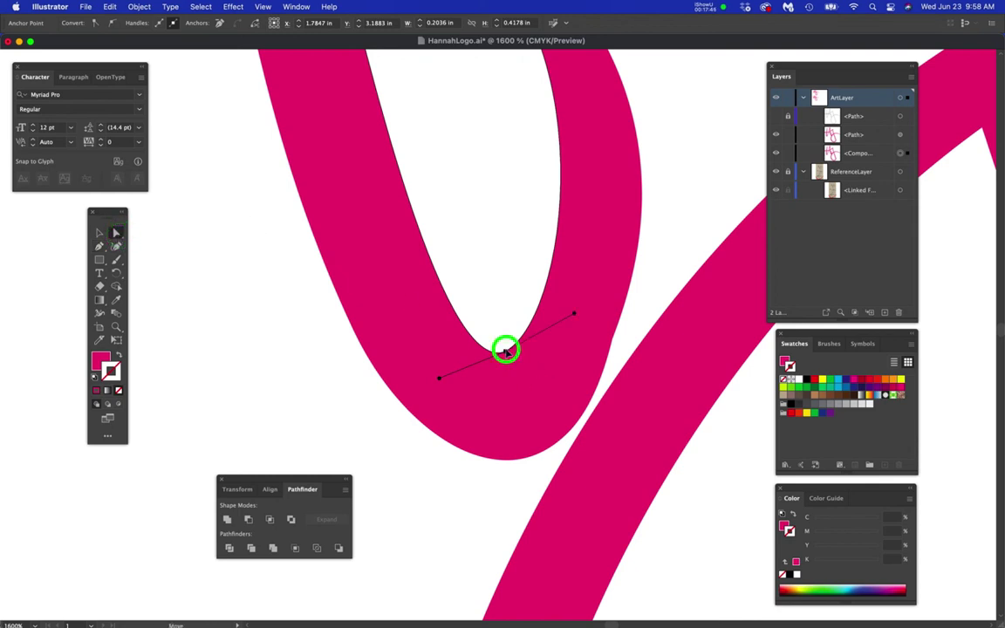
pyautogui.moveTo(576, 316)
pyautogui.mouseDown()
pyautogui.moveTo(578, 325)
pyautogui.moveTo(591, 315)
pyautogui.mouseUp()
pyautogui.click(515, 463)
pyautogui.moveTo(569, 534); pyautogui.dragTo(561, 497)
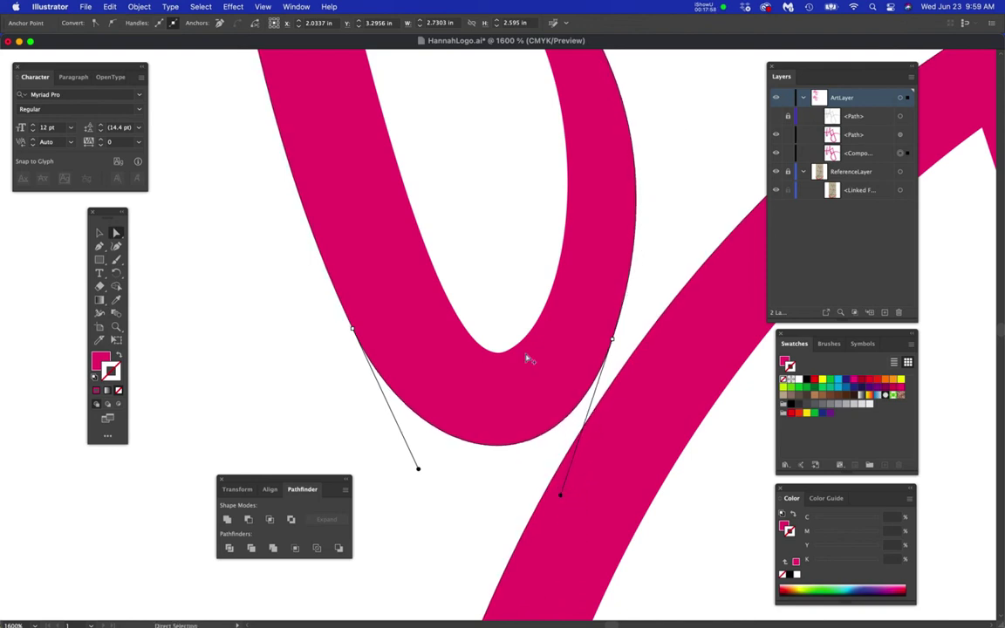
pyautogui.press('super+minus')
pyautogui.press('super+minus')
pyautogui.press('super+minus')
pyautogui.click(371, 339)
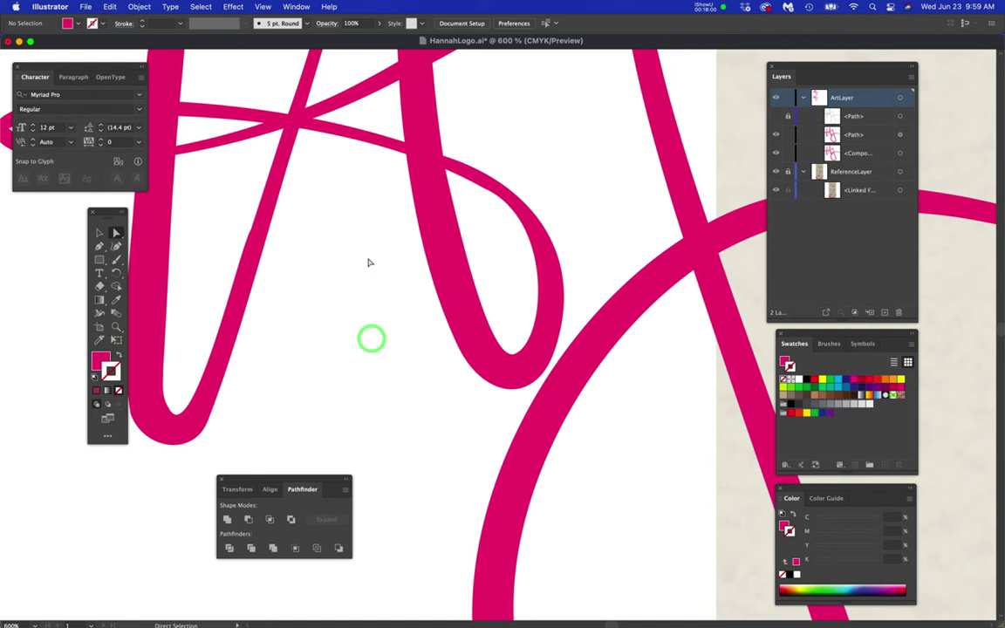
# - Bring the crossbar loop into view and swing the counter's left tip handle to reshape its curve
pyautogui.press('space')
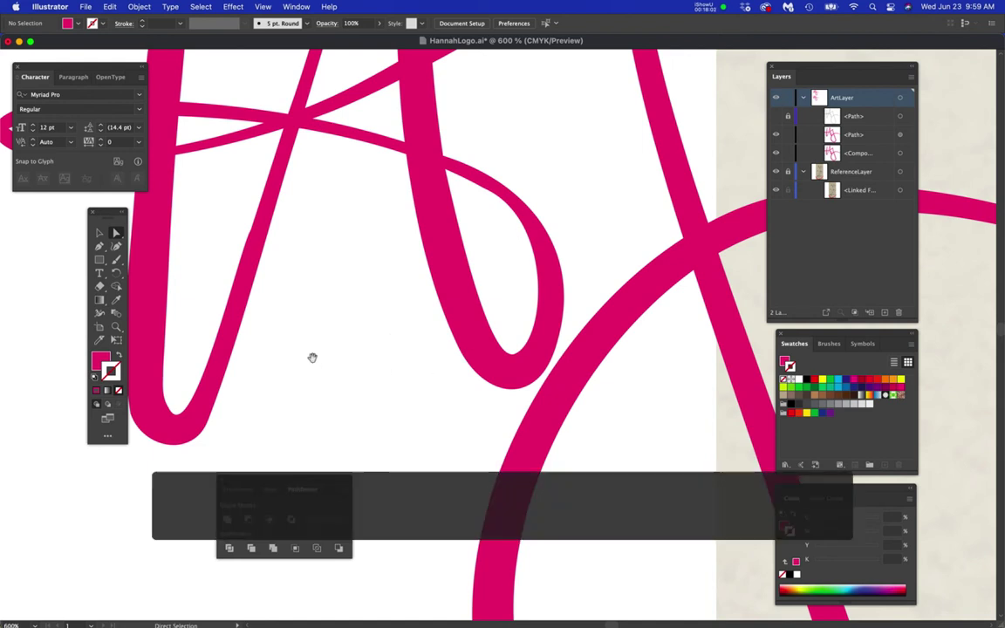
pyautogui.moveTo(312, 360); pyautogui.dragTo(545, 502)
pyautogui.moveTo(310, 327); pyautogui.dragTo(416, 342)
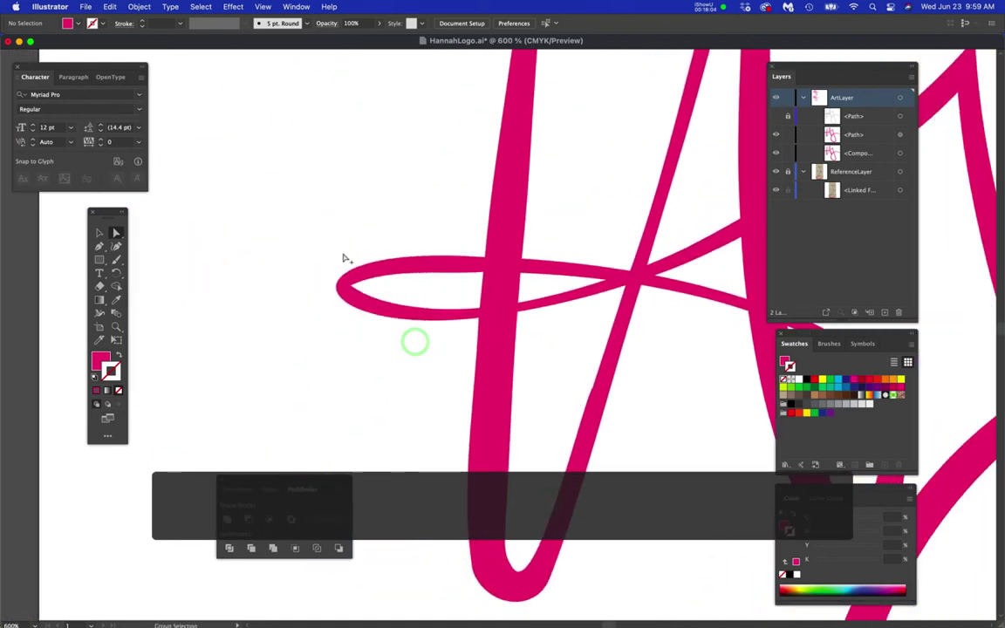
pyautogui.scroll(4, 345, 256)
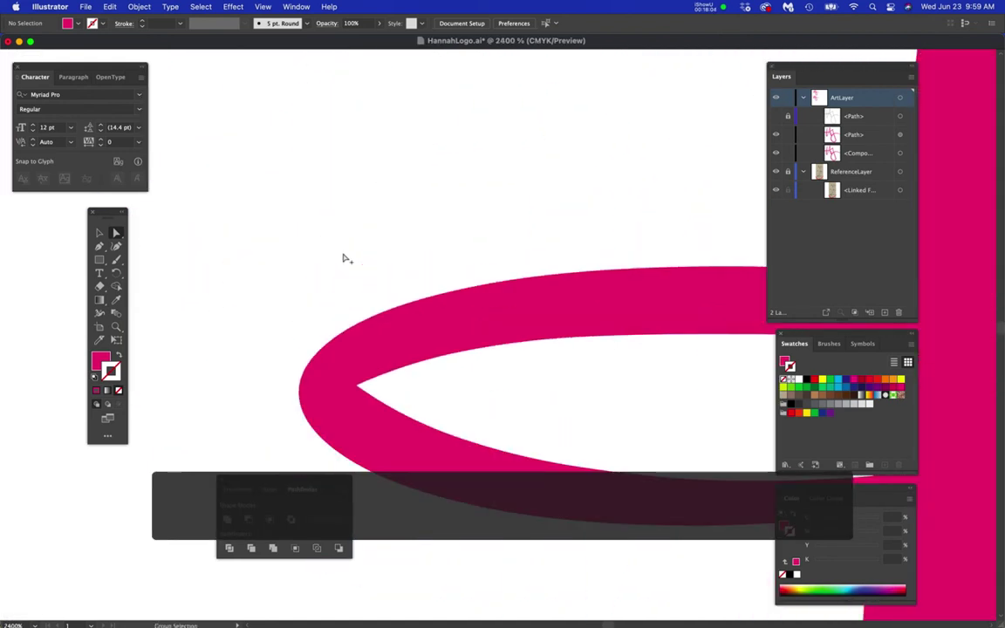
pyautogui.click(377, 376)
pyautogui.press('space')
pyautogui.moveTo(436, 392); pyautogui.dragTo(408, 298)
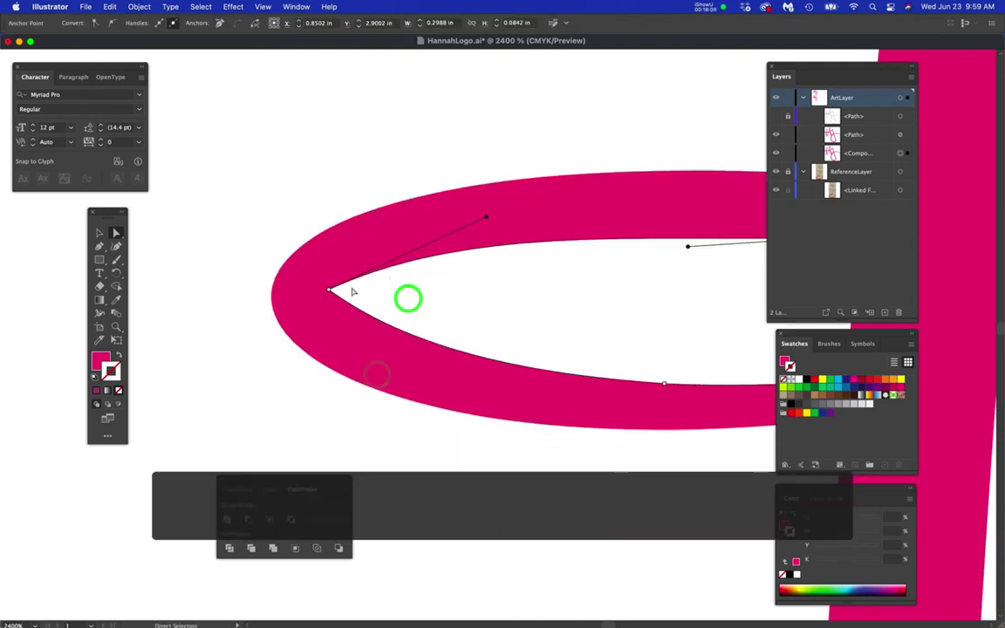
pyautogui.click(328, 288)
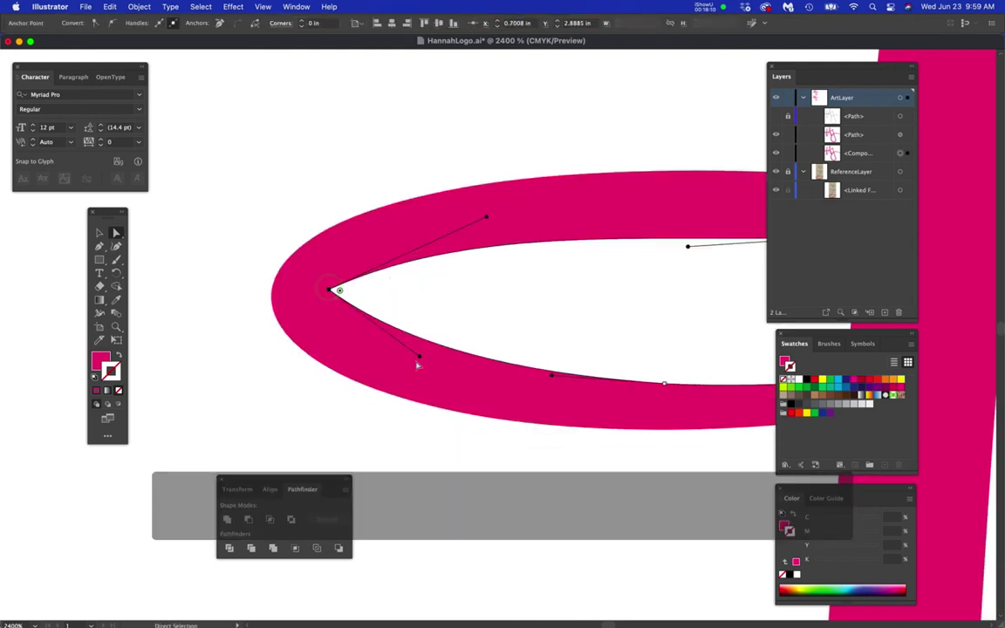
pyautogui.moveTo(419, 359); pyautogui.dragTo(456, 310)
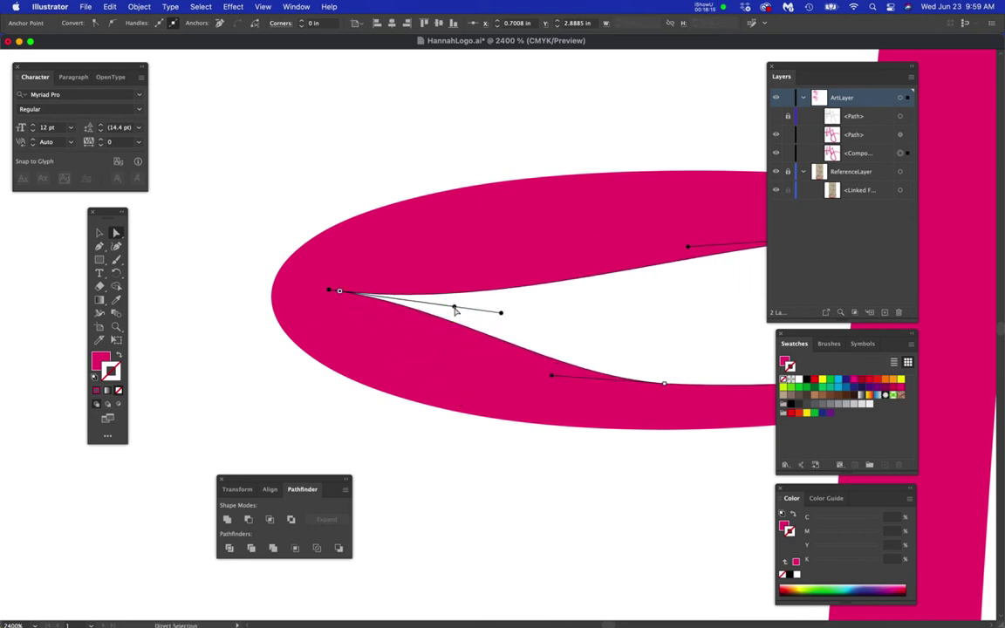
# - Collapse the tip's handle, then pull a new one to round the loop's inner top curve
pyautogui.press('p')
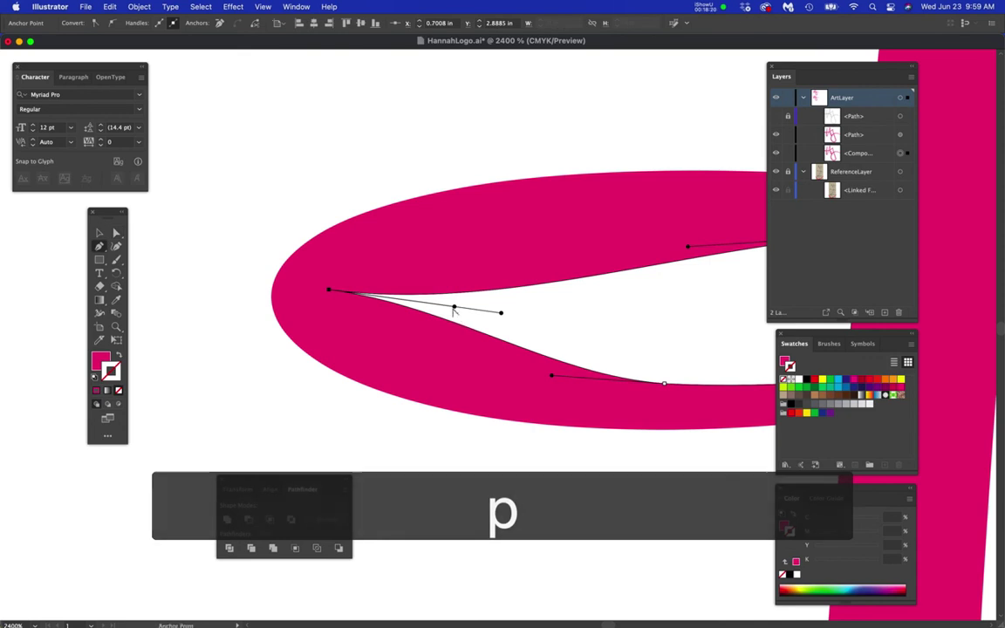
pyautogui.moveTo(454, 308); pyautogui.dragTo(328, 333)
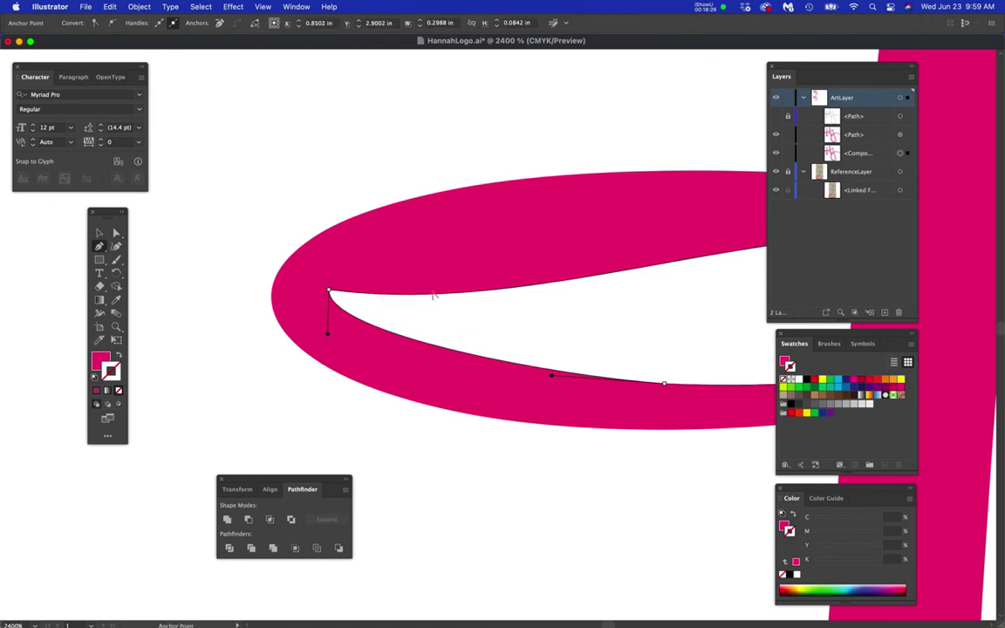
pyautogui.press('a')
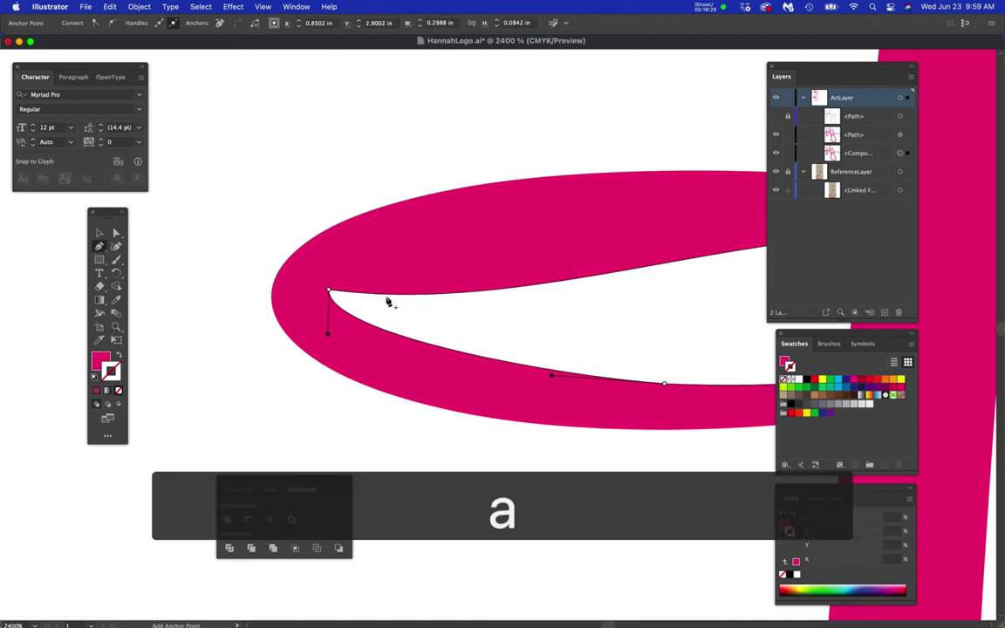
pyautogui.moveTo(329, 292); pyautogui.dragTo(332, 249)
pyautogui.scroll(-2, 481, 345)
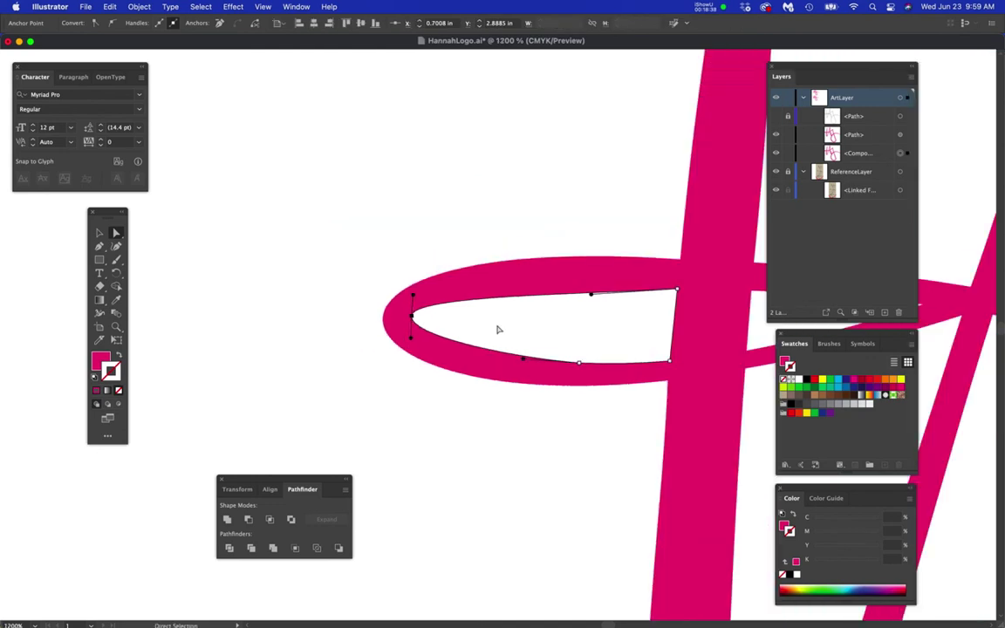
pyautogui.moveTo(591, 298)
pyautogui.mouseDown()
pyautogui.moveTo(581, 286)
pyautogui.moveTo(588, 274)
pyautogui.moveTo(590, 284)
pyautogui.mouseUp()
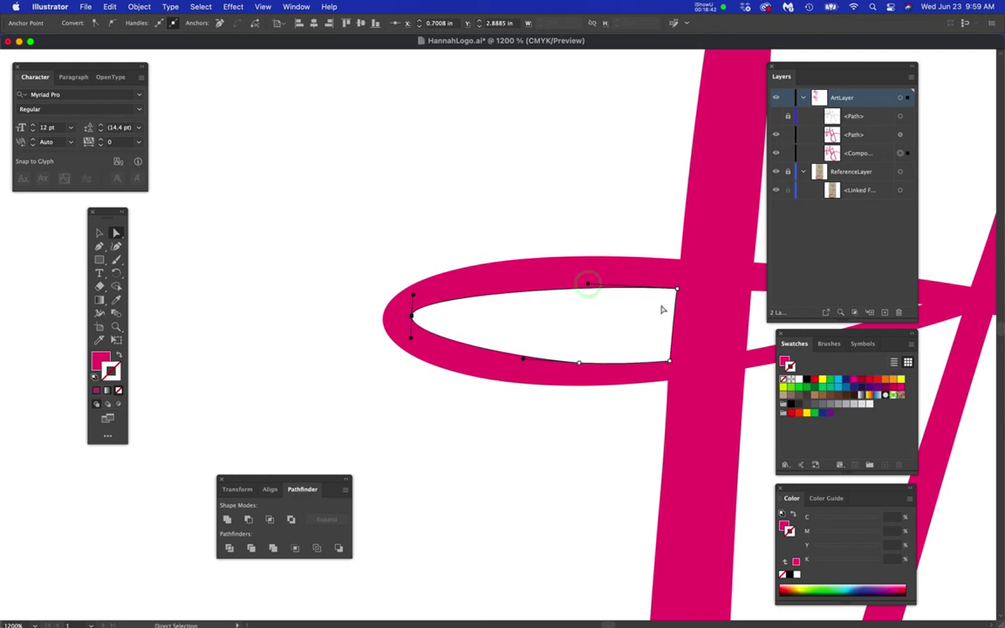
pyautogui.moveTo(692, 325); pyautogui.dragTo(447, 351)
# - Raise the counter's top-right and right corner anchors and pull its right corner outward
pyautogui.scroll(-6, 475, 323)
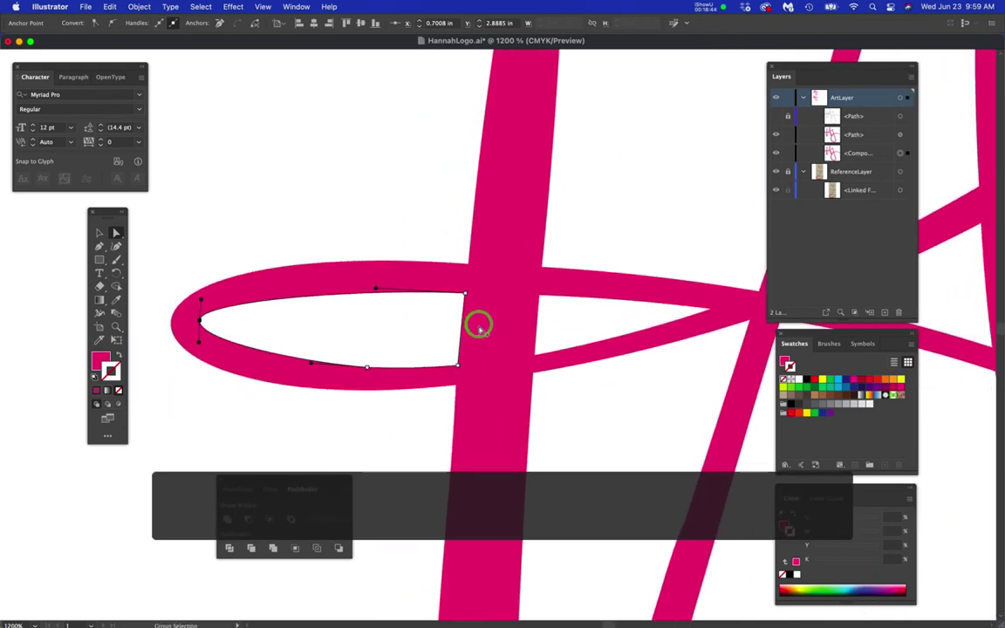
pyautogui.scroll(-1, 475, 330)
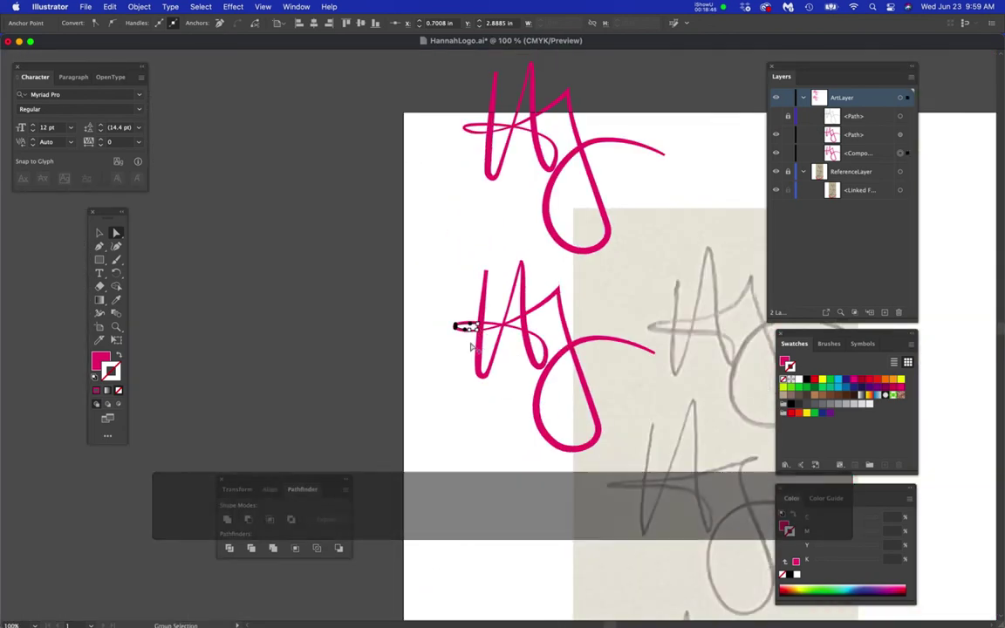
pyautogui.scroll(2, 478, 341)
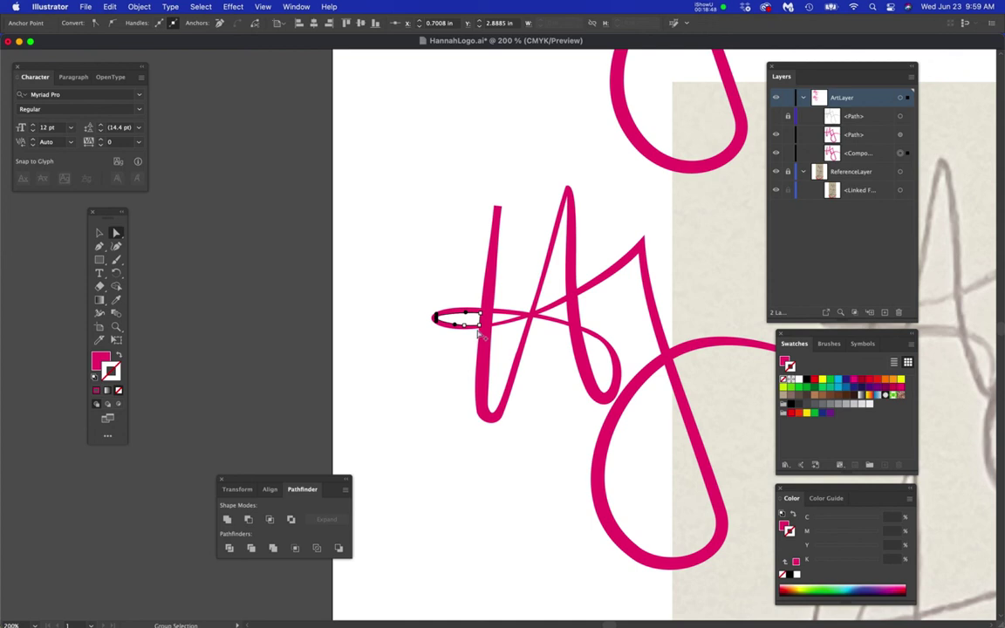
pyautogui.scroll(5, 478, 338)
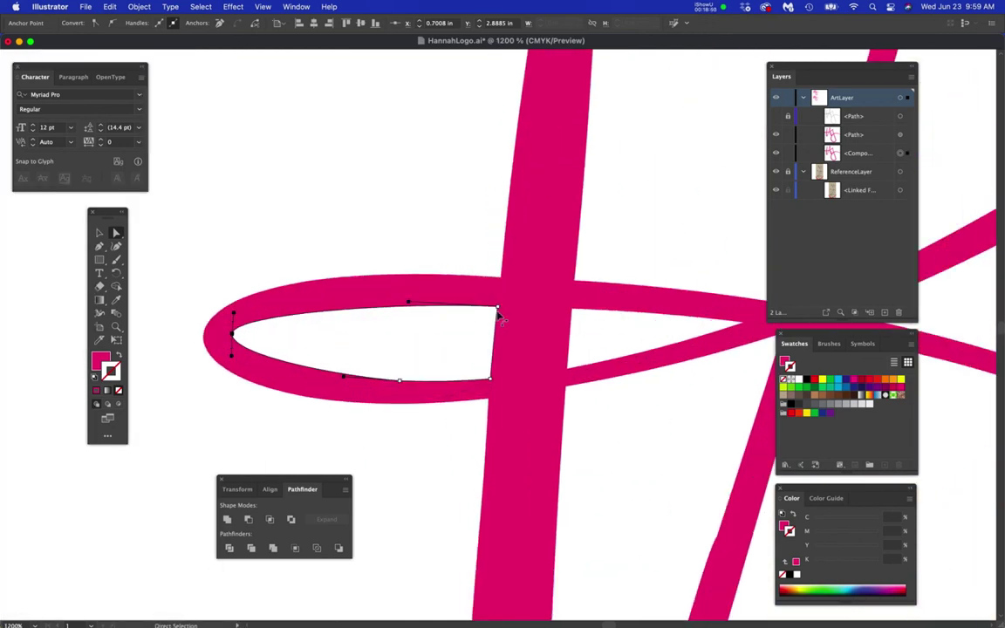
pyautogui.moveTo(497, 309); pyautogui.dragTo(498, 298)
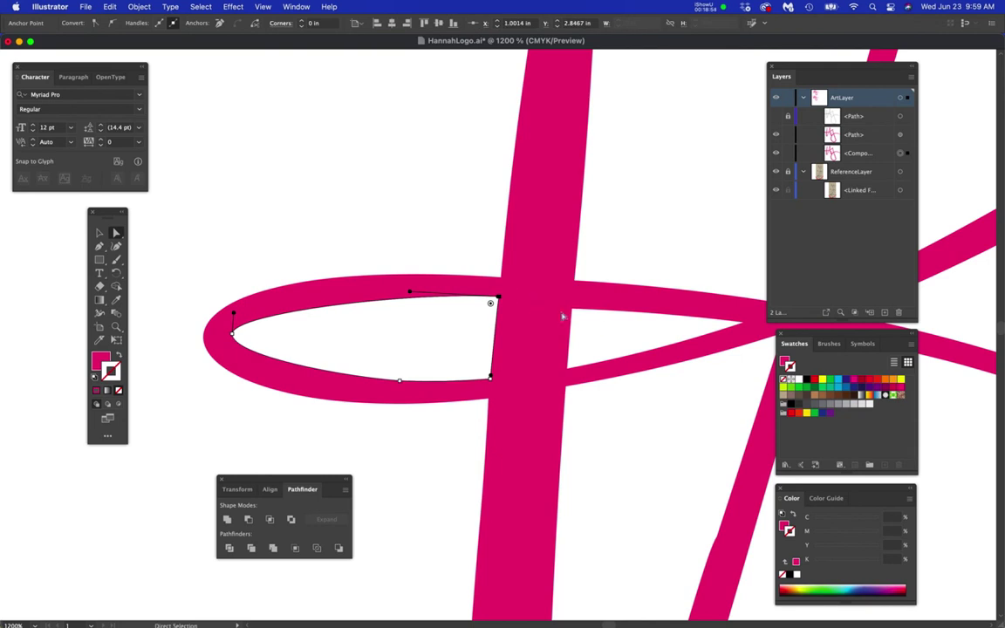
pyautogui.moveTo(571, 310); pyautogui.dragTo(572, 299)
pyautogui.moveTo(665, 335); pyautogui.dragTo(526, 360)
pyautogui.moveTo(611, 353); pyautogui.dragTo(625, 348)
# - Select the inner loop's outline and move its left anchor right to narrow the loop
pyautogui.press('space')
pyautogui.moveTo(476, 370); pyautogui.dragTo(523, 377)
pyautogui.click(501, 374)
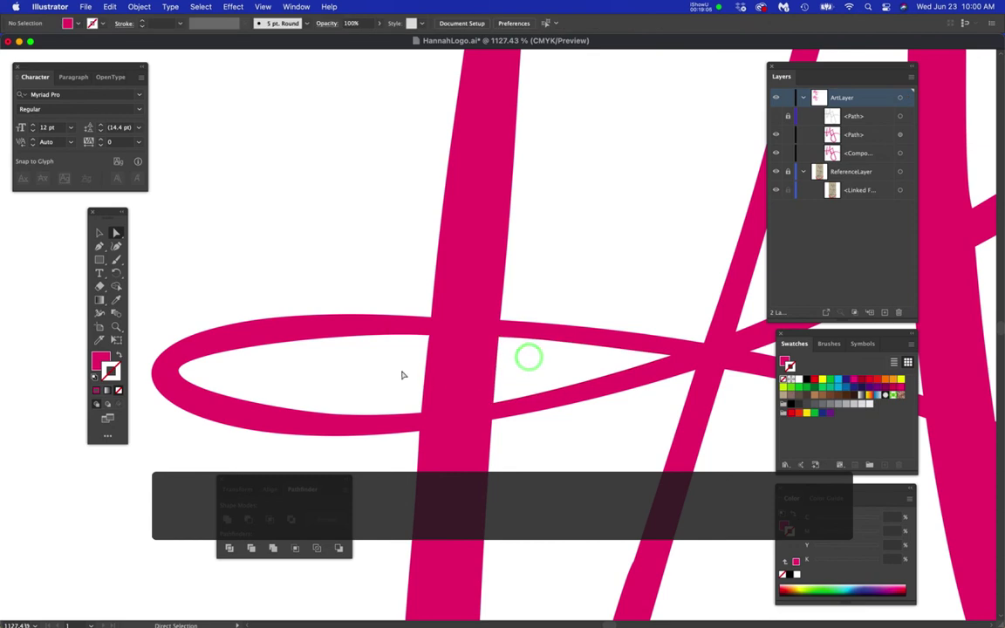
pyautogui.click(218, 356)
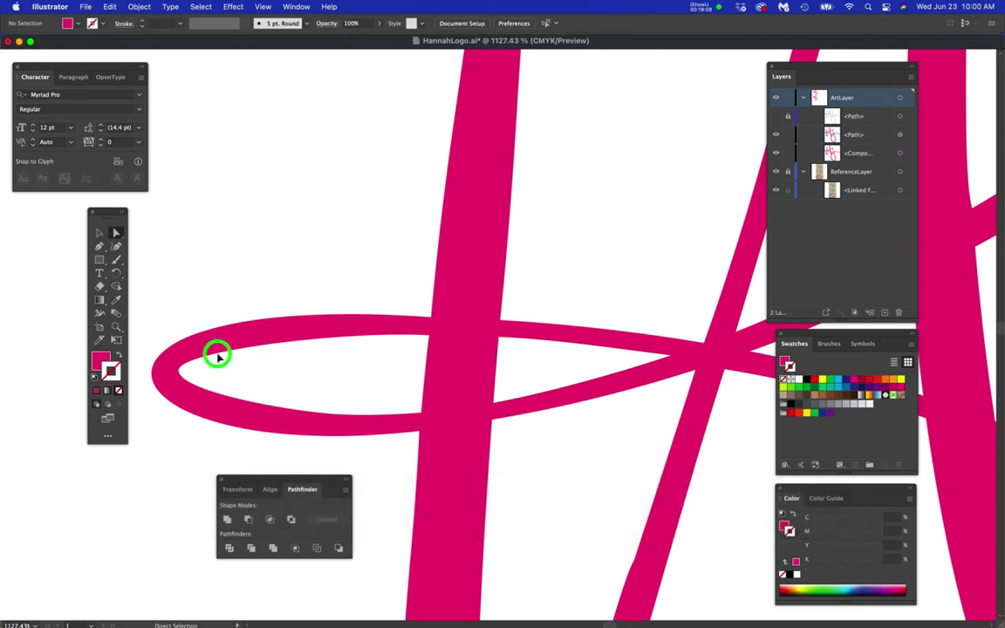
pyautogui.click(185, 372)
pyautogui.moveTo(185, 371); pyautogui.dragTo(196, 372)
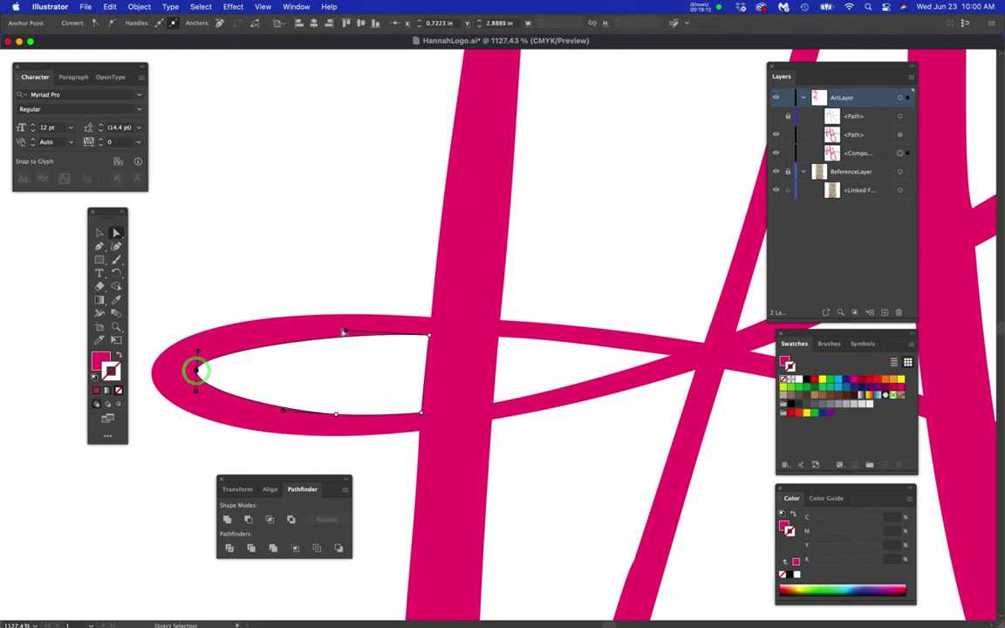
# - Adjust the top handle and upper-right anchor, placing the counter's top-left corner on the loop edge
pyautogui.moveTo(345, 332); pyautogui.dragTo(297, 322)
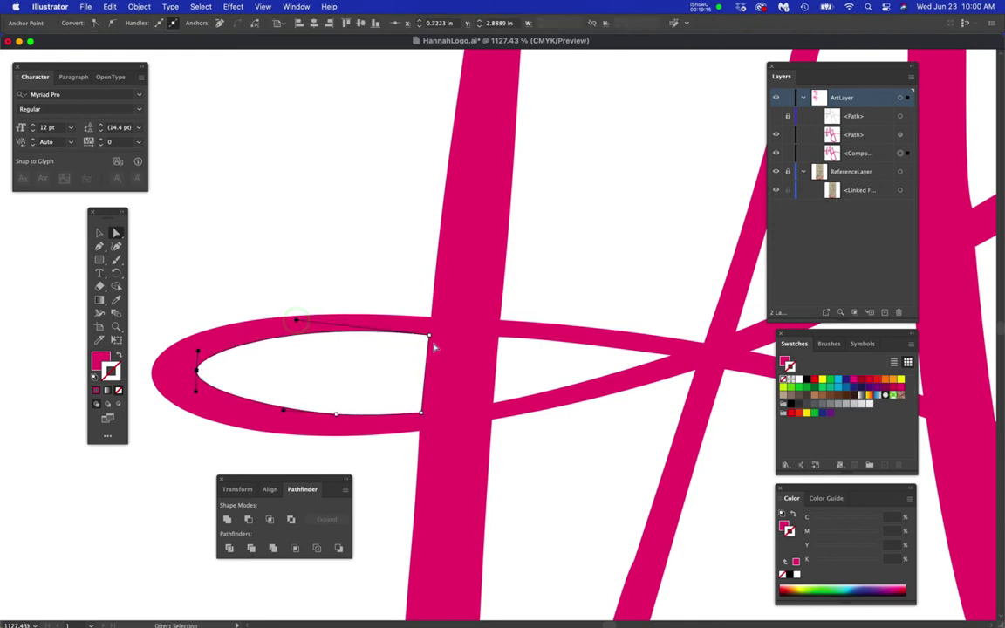
pyautogui.scroll(2, 431, 345)
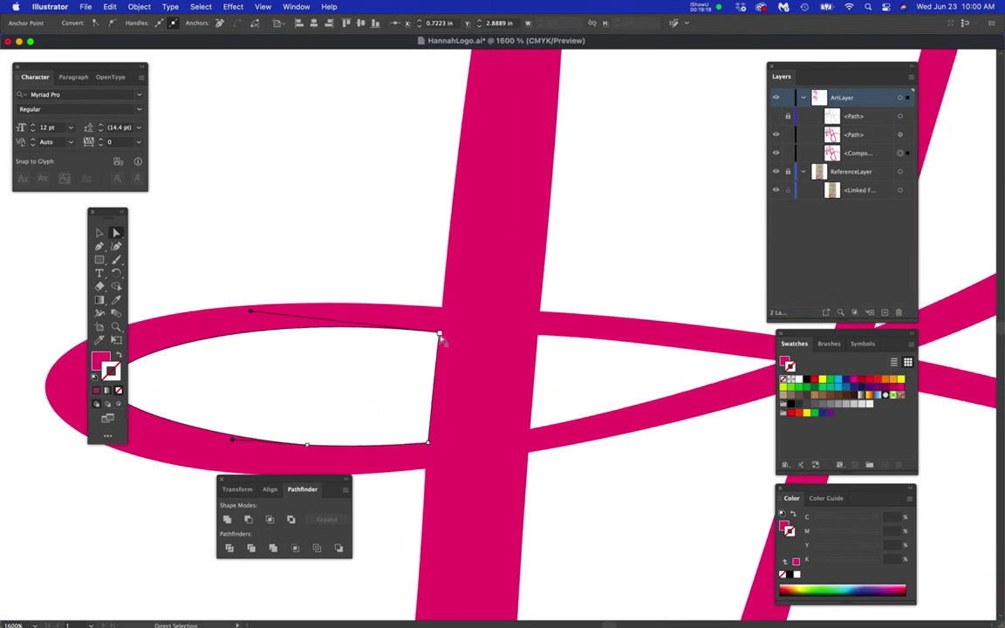
pyautogui.moveTo(440, 334); pyautogui.dragTo(440, 328)
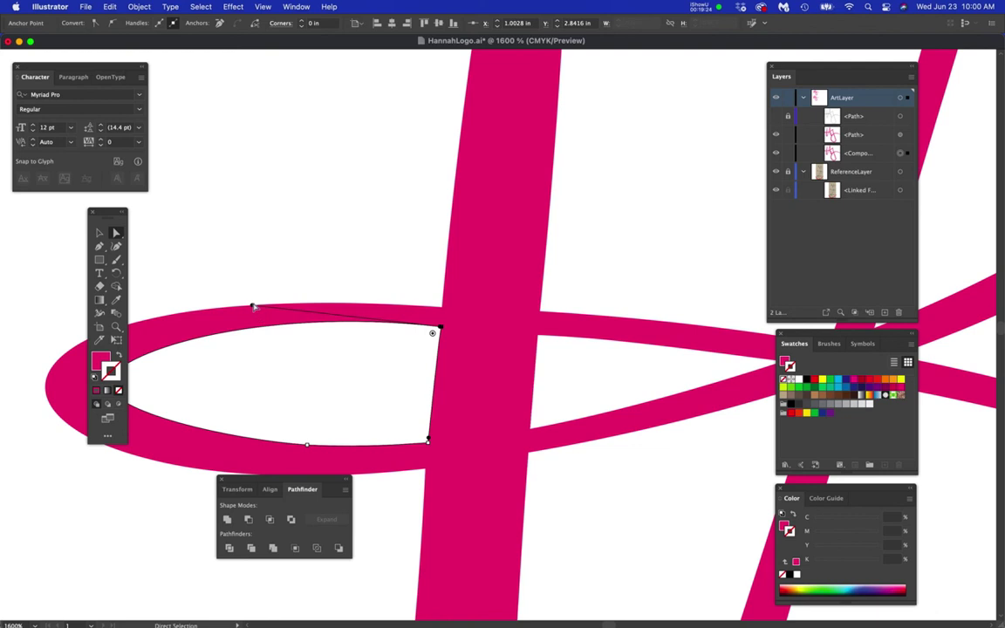
pyautogui.moveTo(253, 307); pyautogui.dragTo(253, 311)
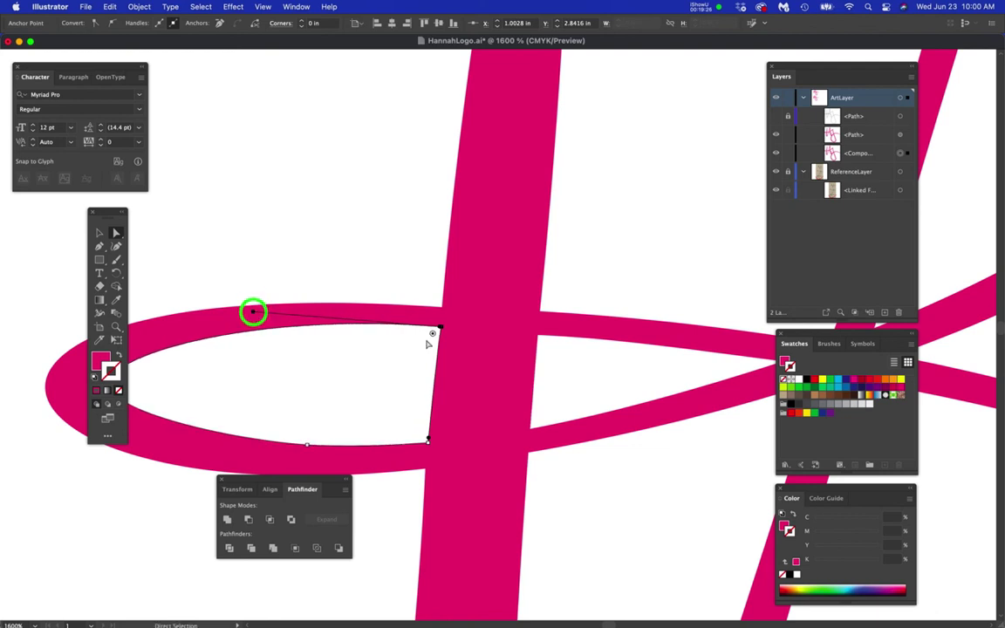
pyautogui.scroll(4, 445, 331)
# - Raise the counter's two lower corner anchors up to the pink stroke edges
pyautogui.moveTo(416, 351); pyautogui.dragTo(414, 336)
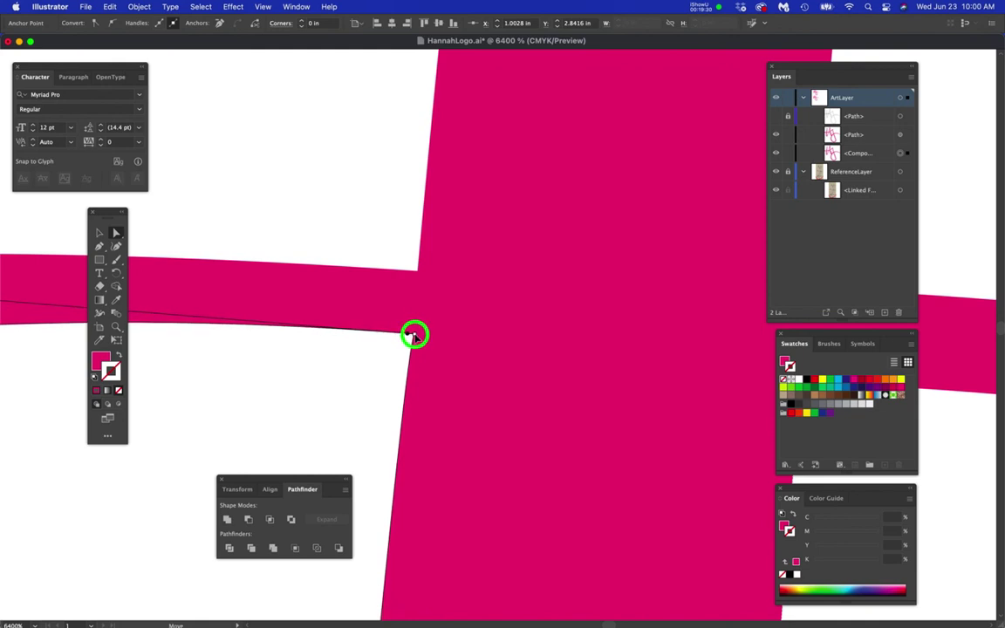
pyautogui.scroll(-3, 432, 366)
pyautogui.scroll(2, 527, 377)
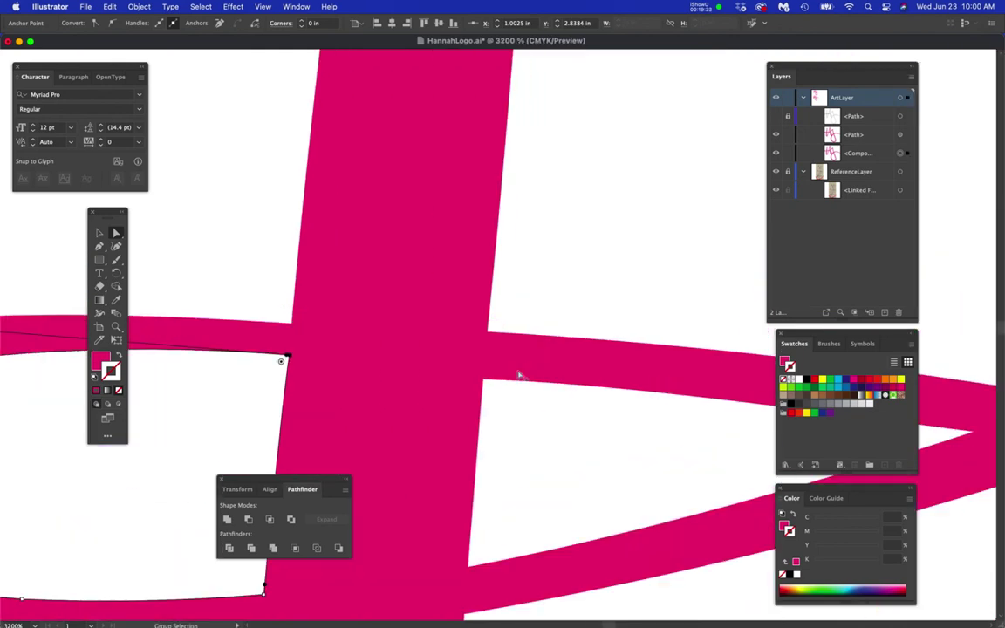
pyautogui.moveTo(483, 382); pyautogui.dragTo(485, 367)
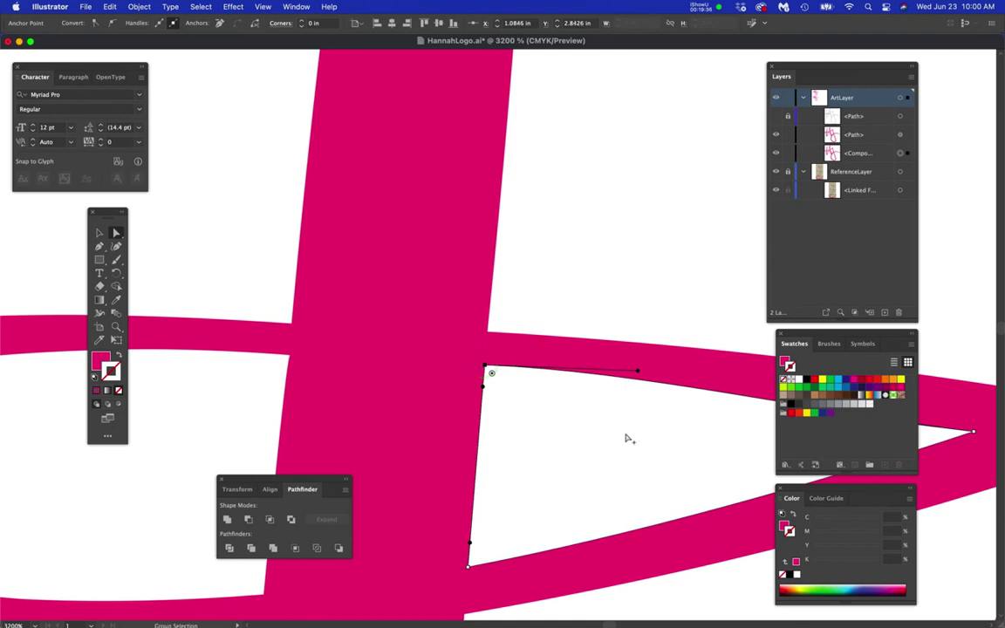
pyautogui.scroll(-3, 626, 439)
# - Move the counter's right tip to the crossing and curve its top edge along the loop
pyautogui.moveTo(684, 461); pyautogui.dragTo(565, 448)
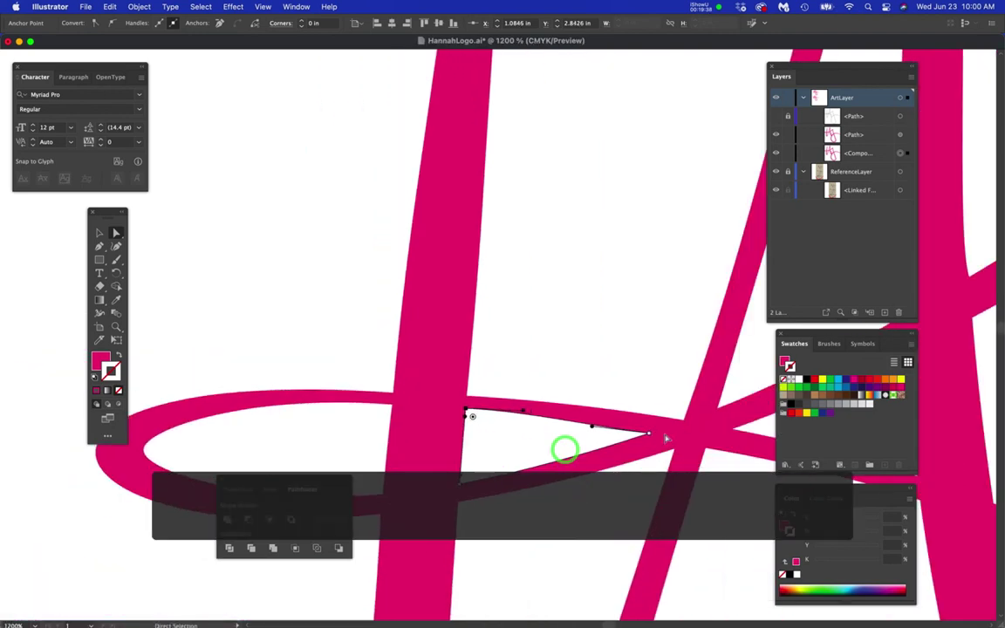
pyautogui.scroll(3, 677, 441)
pyautogui.moveTo(597, 431); pyautogui.dragTo(464, 357)
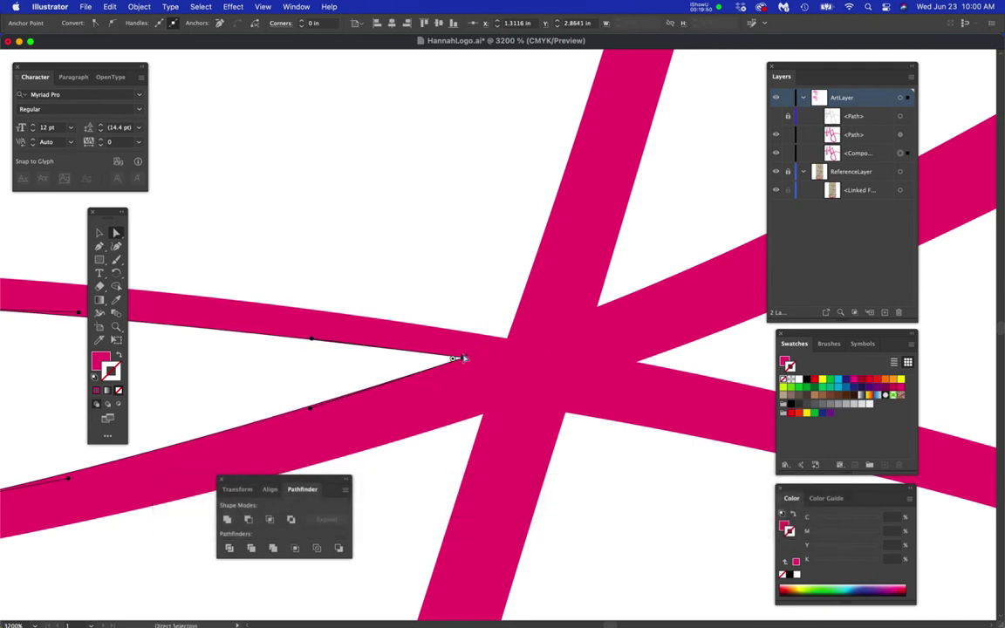
pyautogui.moveTo(312, 343); pyautogui.dragTo(302, 328)
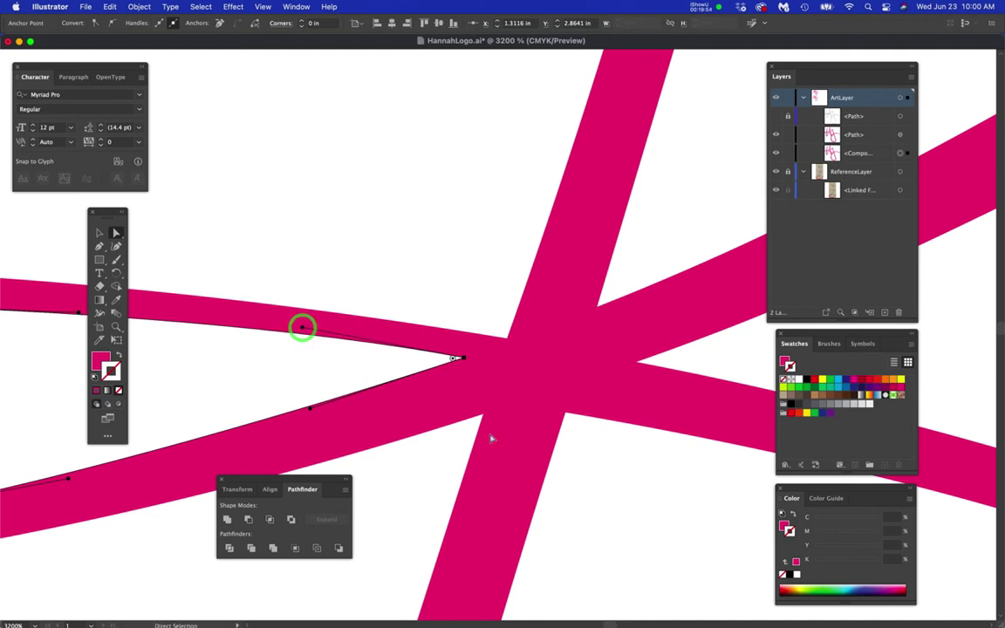
pyautogui.scroll(-2, 575, 434)
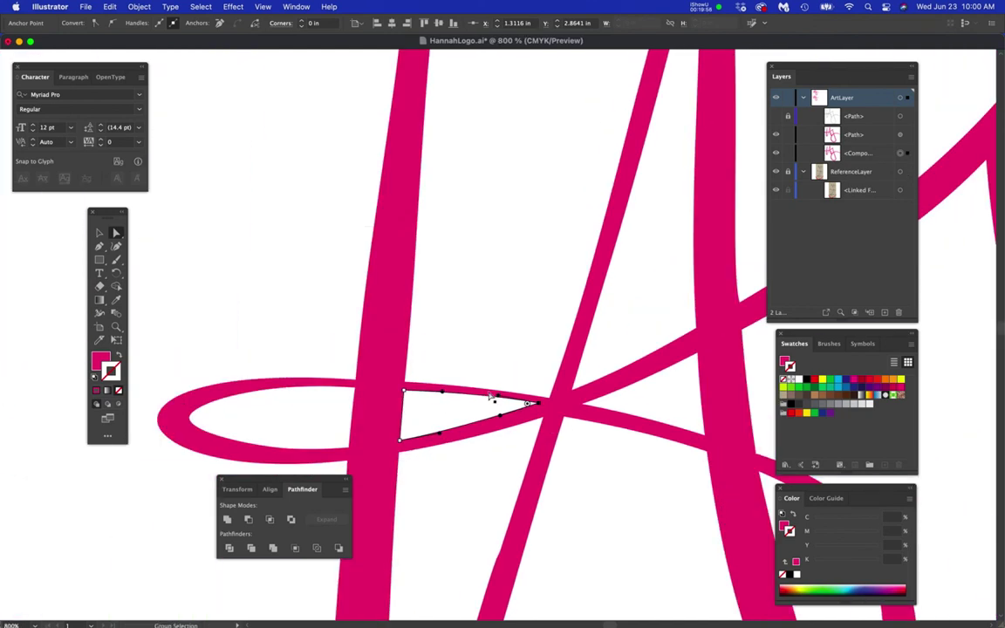
pyautogui.scroll(1, 537, 421)
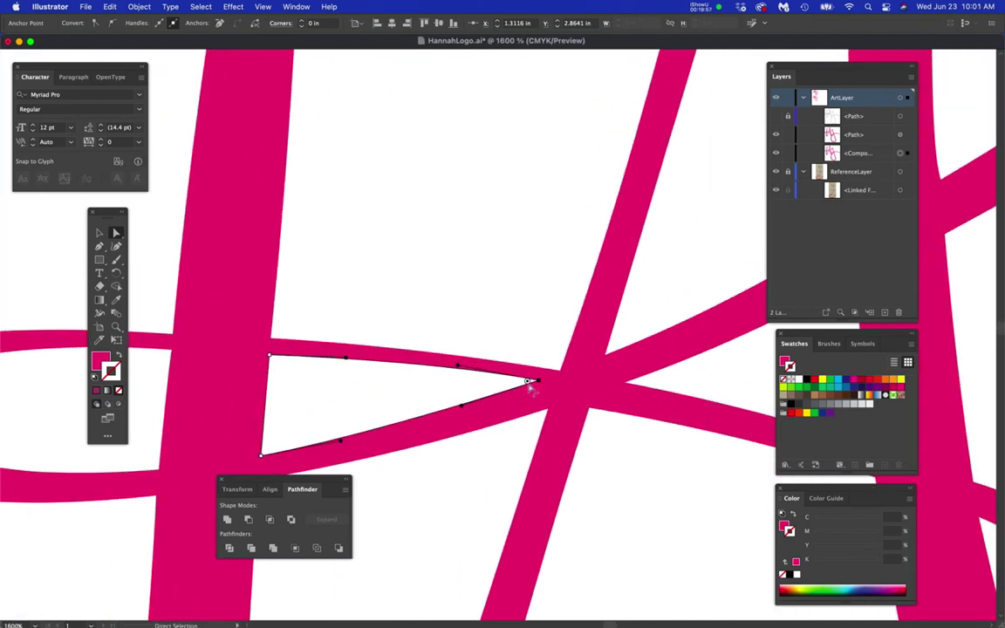
# - Raise the corner anchor below the crossing, add an anchor beside it, and undo a trial handle pull
pyautogui.click(623, 419)
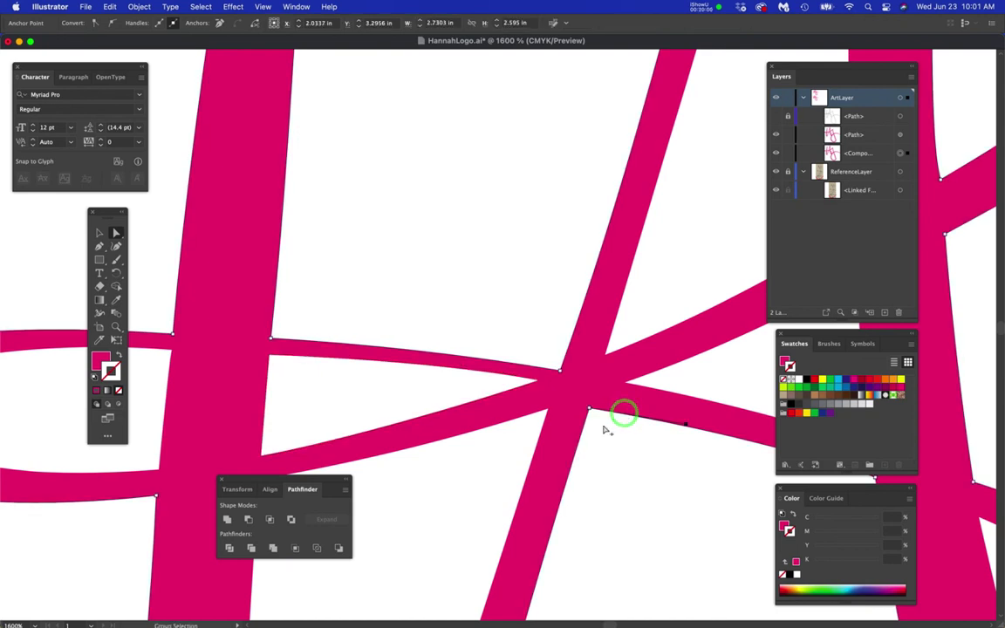
pyautogui.scroll(1, 606, 427)
pyautogui.moveTo(587, 366); pyautogui.dragTo(590, 341)
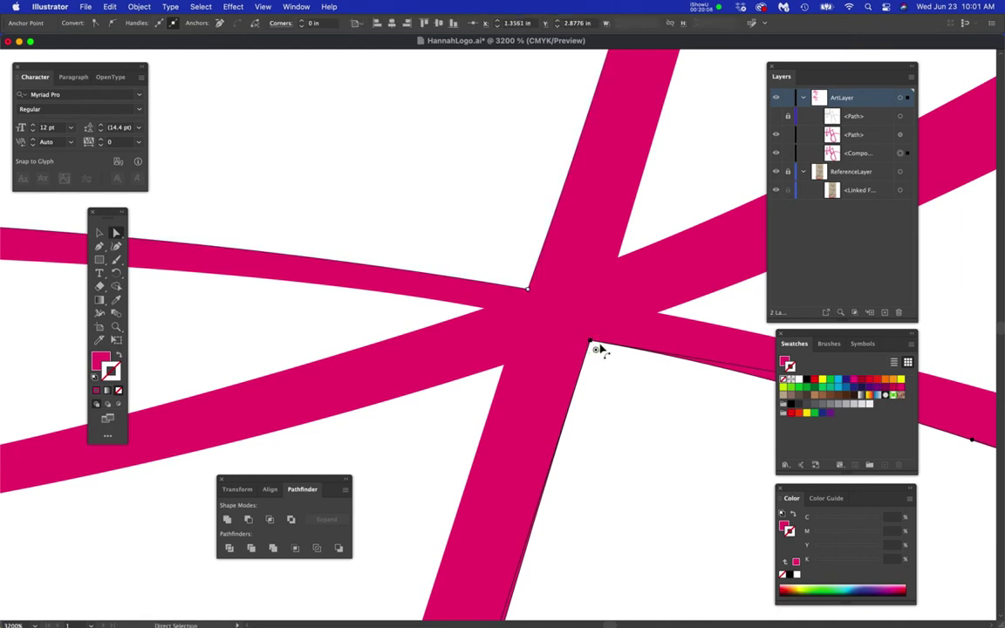
pyautogui.press('p')
pyautogui.click(601, 343)
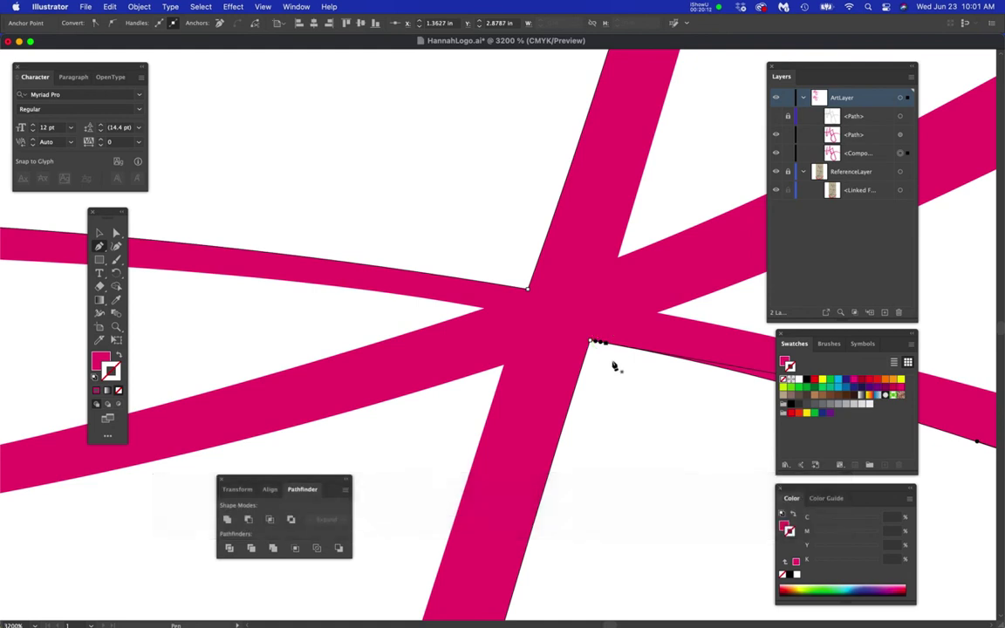
pyautogui.scroll(2, 606, 353)
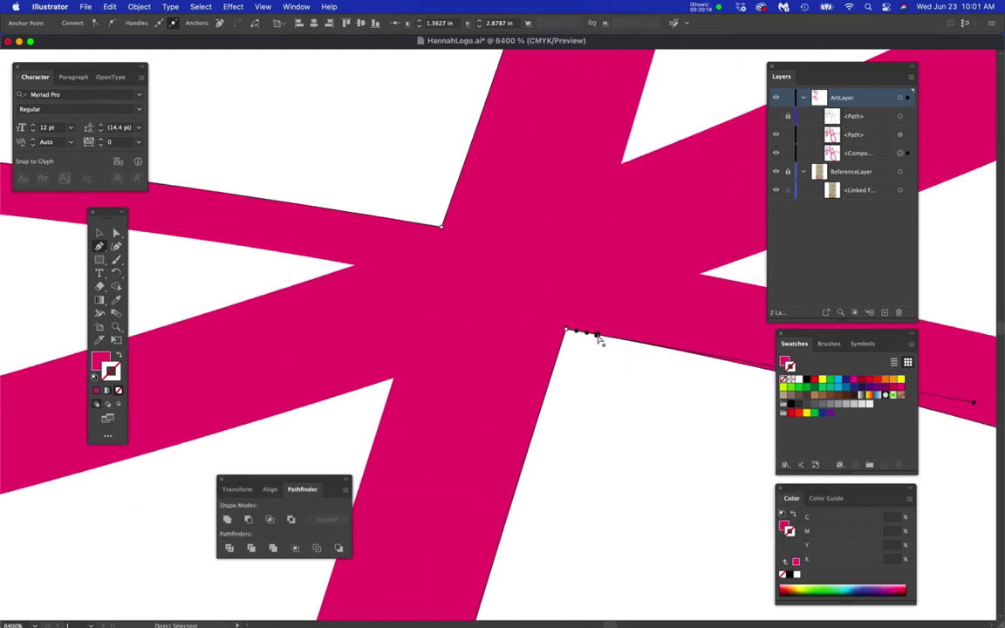
pyautogui.click(117, 233)
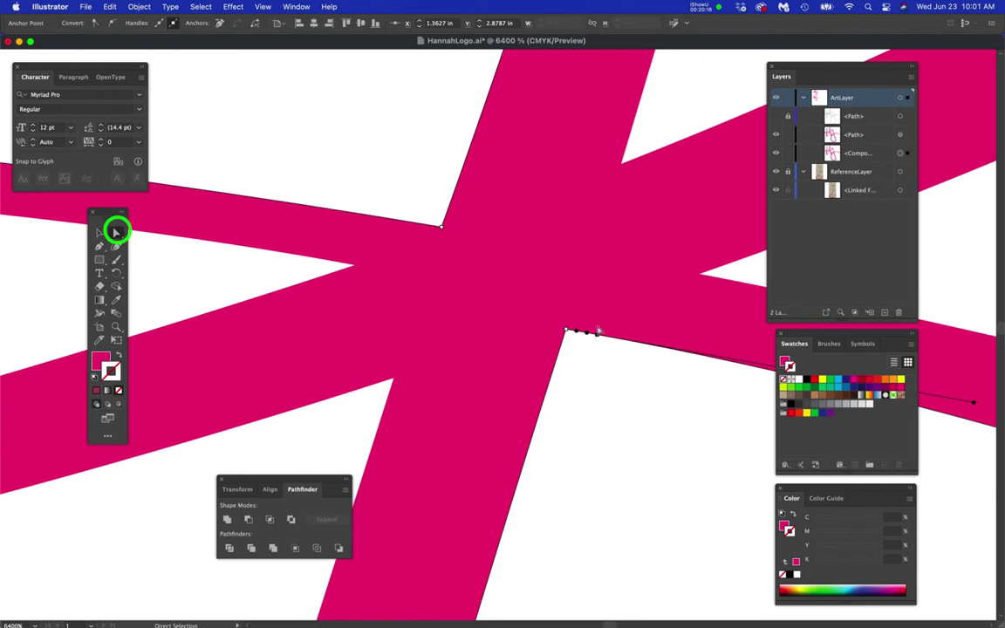
pyautogui.moveTo(599, 340); pyautogui.dragTo(575, 322)
pyautogui.press('super+z')
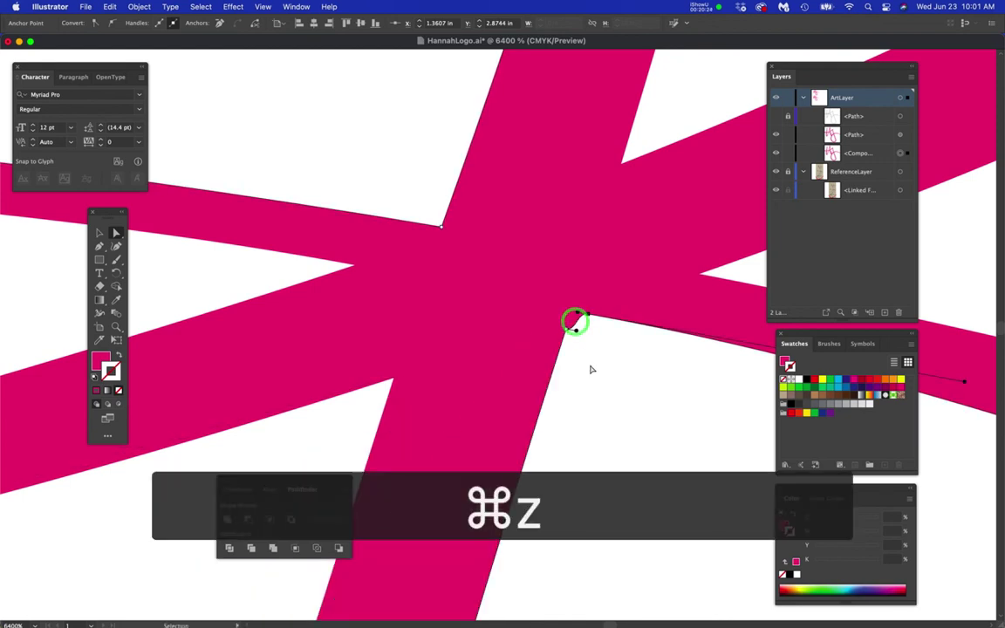
# - Try converting the lower corner anchor into a smooth curve, then undo it
pyautogui.scroll(-5, 592, 371)
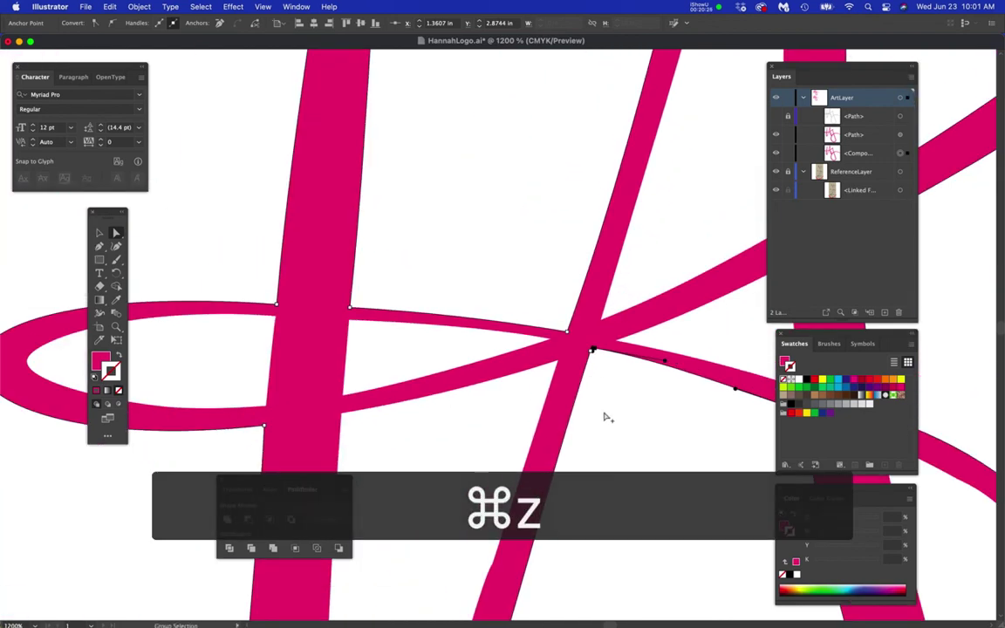
pyautogui.scroll(8, 590, 351)
pyautogui.moveTo(702, 483); pyautogui.dragTo(506, 418)
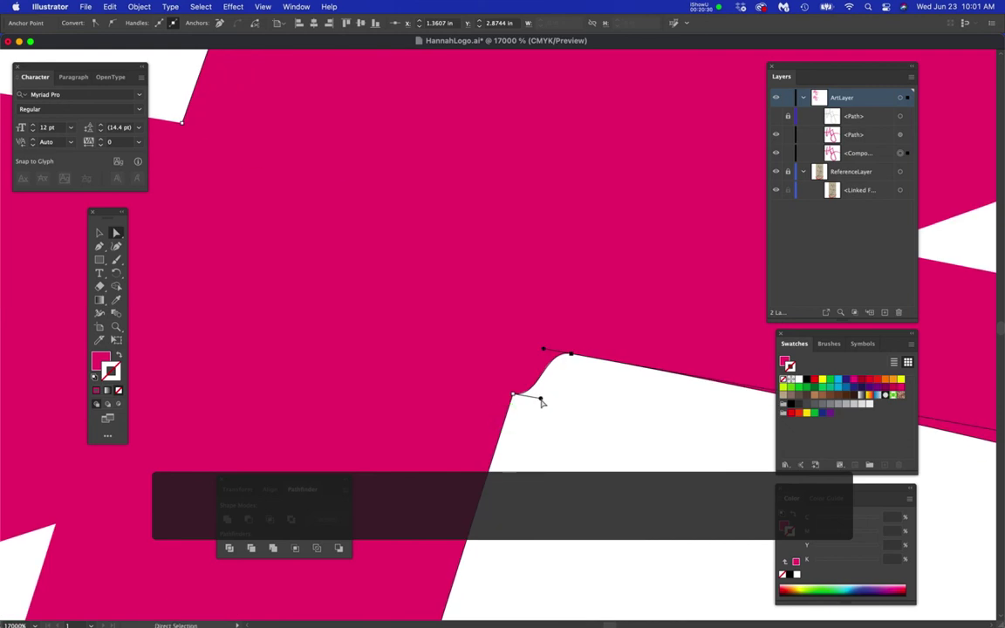
pyautogui.press('p')
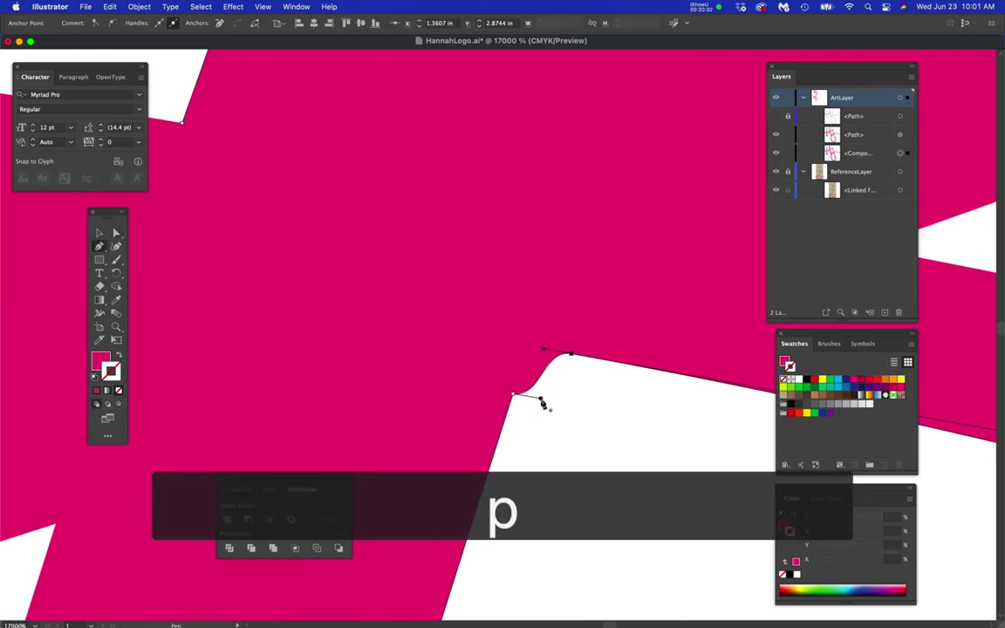
pyautogui.moveTo(541, 402); pyautogui.dragTo(525, 366)
pyautogui.press('super+z')
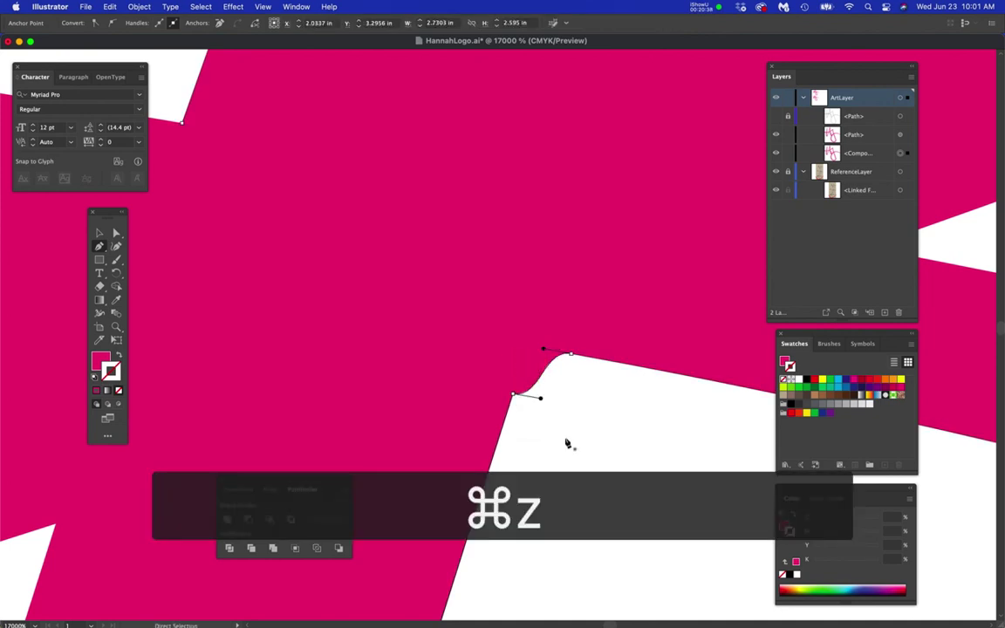
# - Reshape the small curve at the inner corner with the anchor's handles, undoing an overly long attempt
pyautogui.press('super+minus')
pyautogui.scroll(-5, 495, 404)
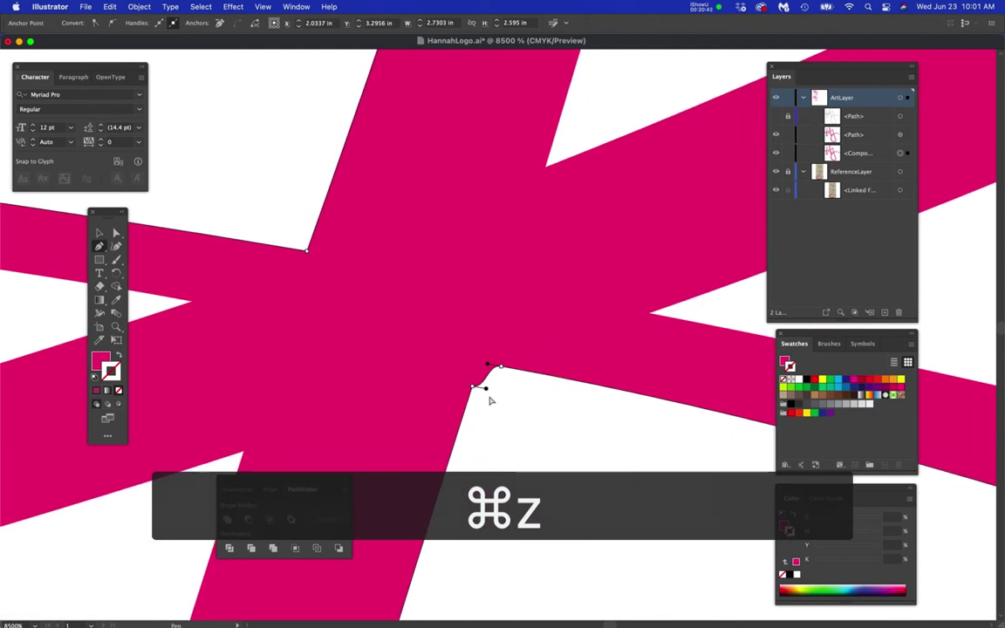
pyautogui.moveTo(487, 389)
pyautogui.mouseDown()
pyautogui.moveTo(485, 381)
pyautogui.moveTo(499, 401)
pyautogui.moveTo(496, 382)
pyautogui.moveTo(502, 394)
pyautogui.mouseUp()
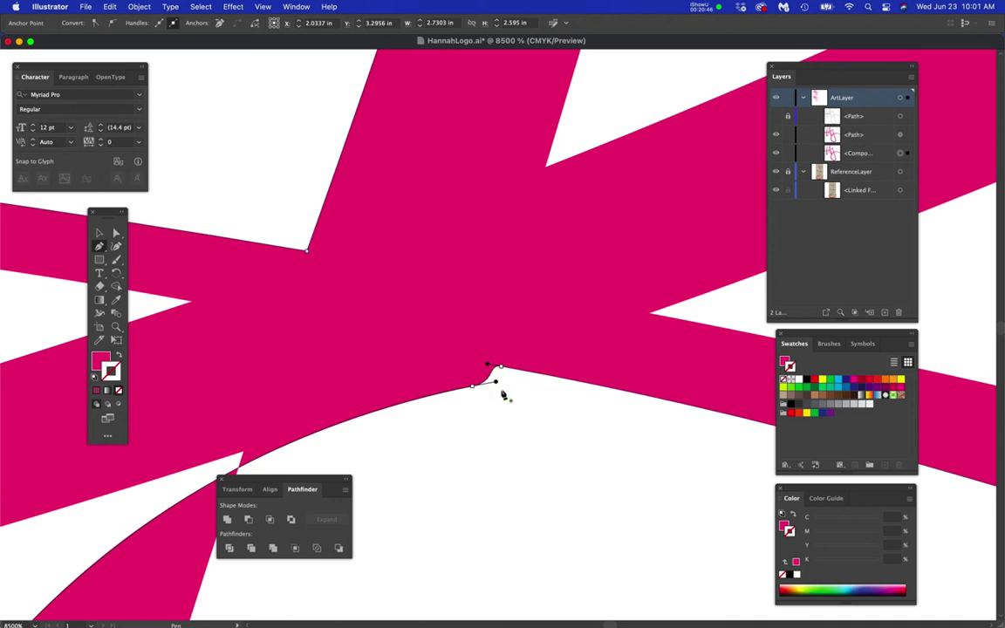
pyautogui.press('super+z')
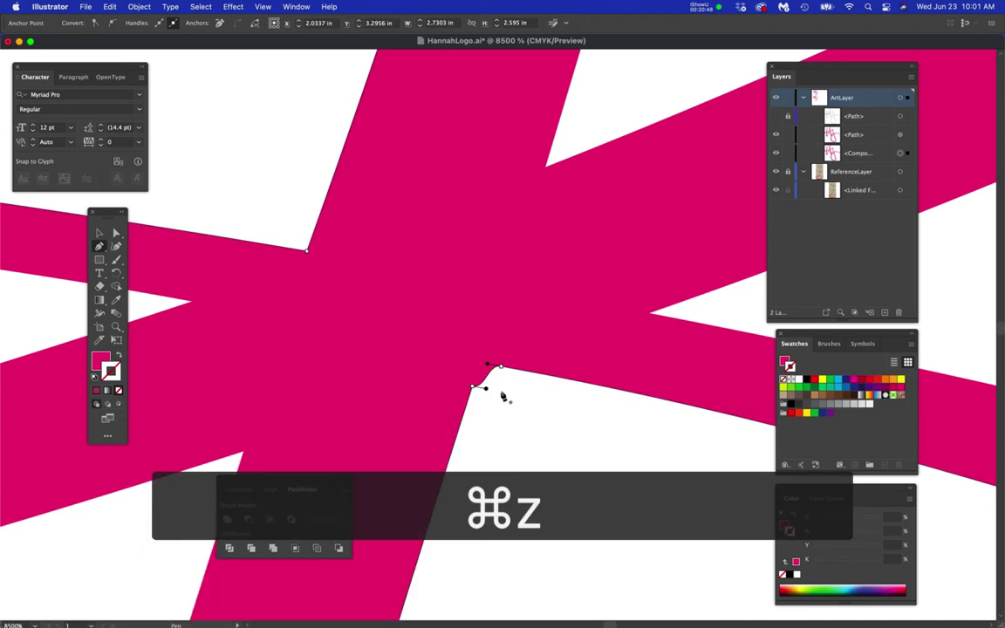
pyautogui.press('p')
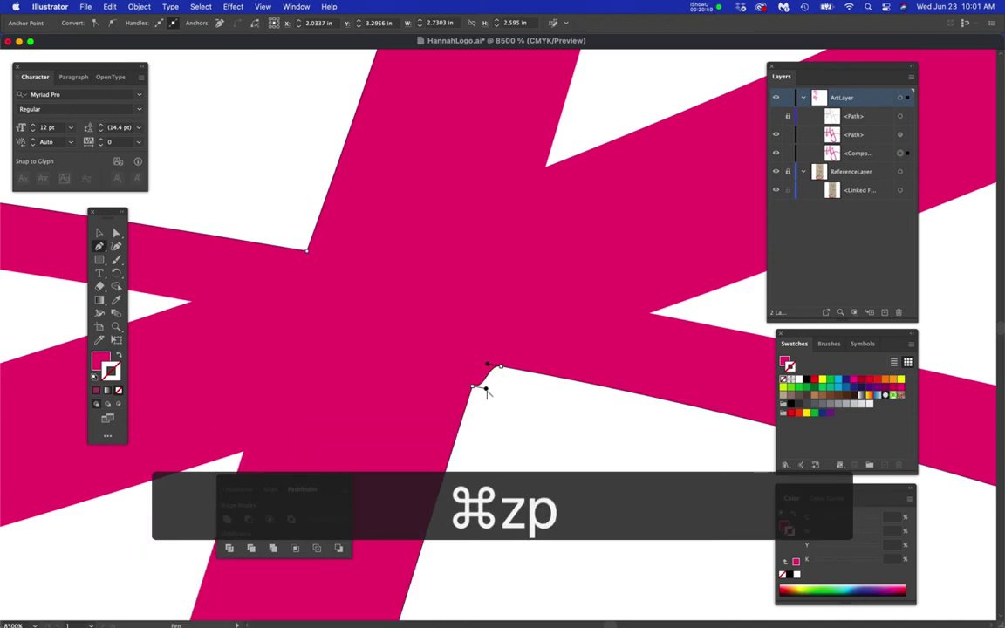
pyautogui.moveTo(484, 388); pyautogui.dragTo(478, 372)
pyautogui.scroll(-8, 519, 437)
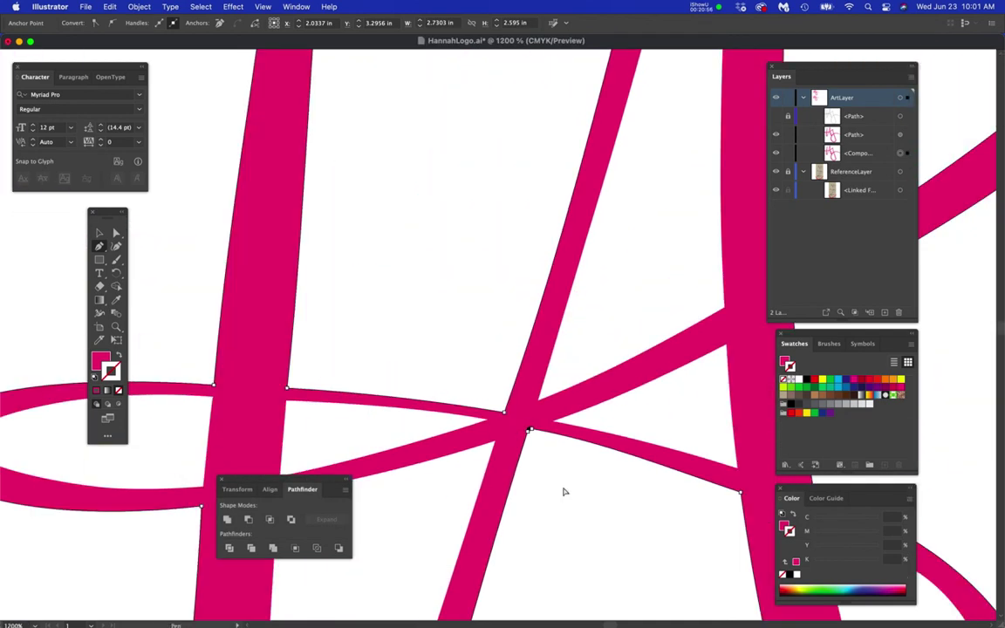
# - Extend the pink path's direction handles into a long smooth curve, then select the branching anchor
pyautogui.click(563, 487)
pyautogui.moveTo(604, 537); pyautogui.dragTo(452, 303)
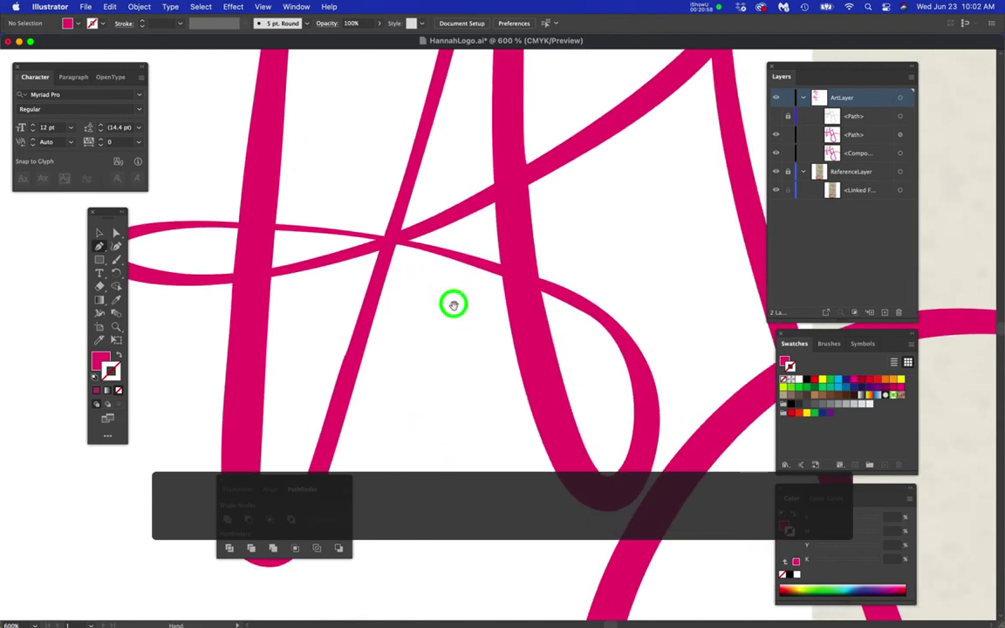
pyautogui.scroll(3, 572, 288)
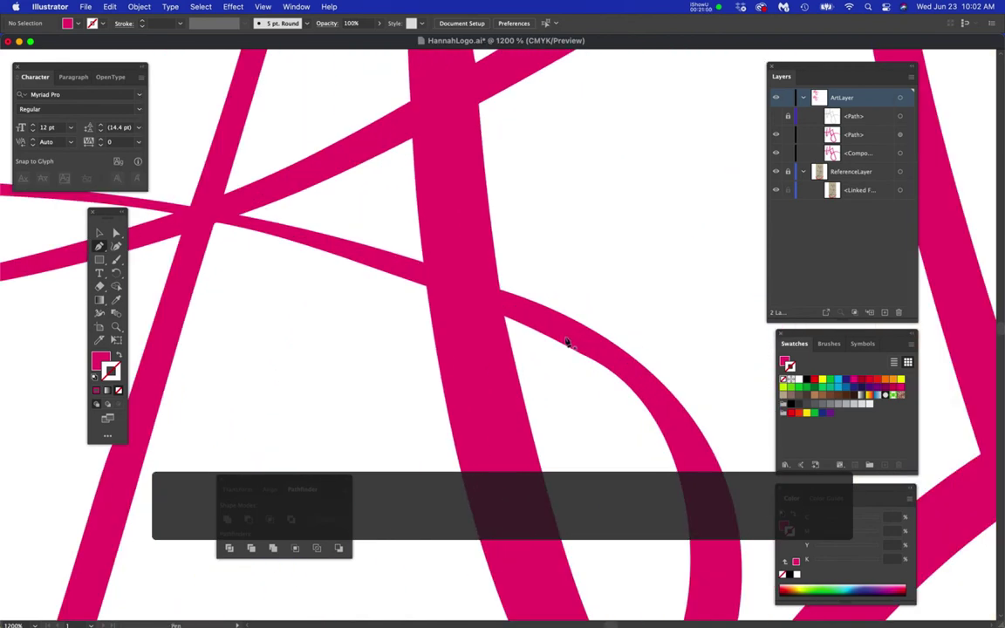
pyautogui.keyDown('super'); pyautogui.click(575, 351); pyautogui.keyUp('super')
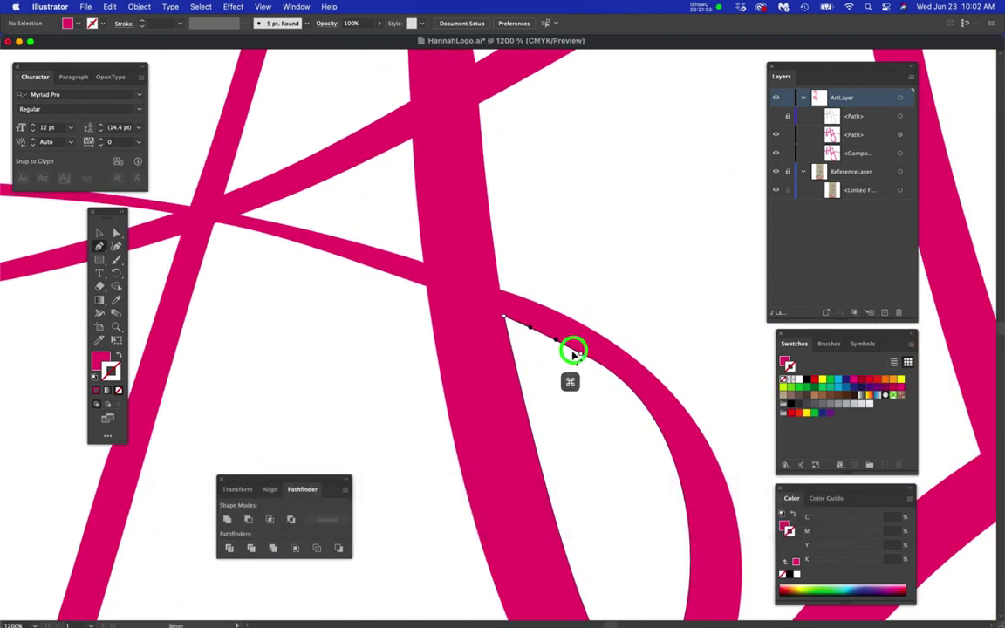
pyautogui.moveTo(581, 352); pyautogui.dragTo(721, 429)
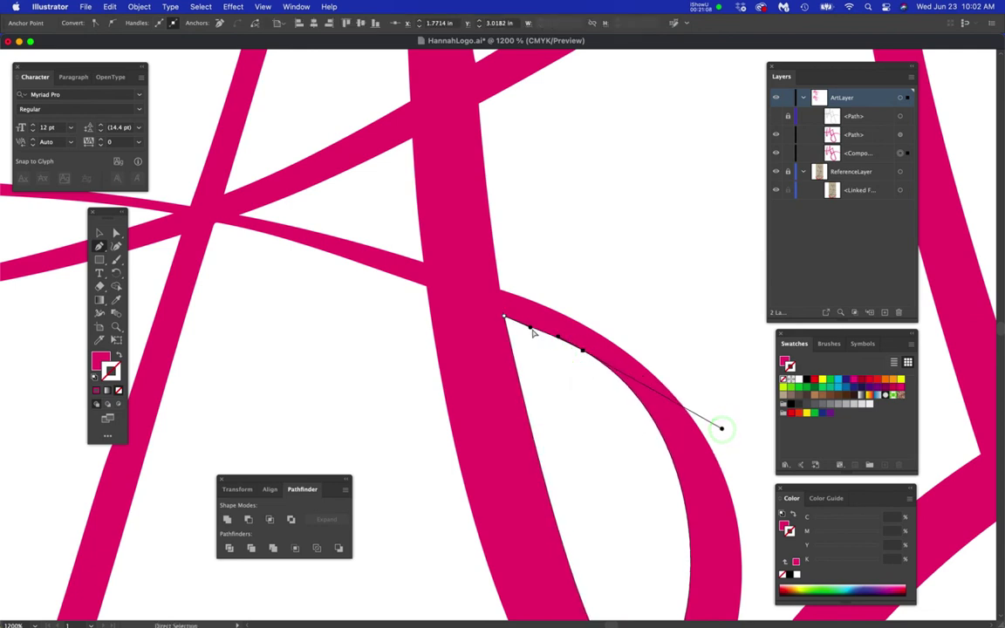
pyautogui.moveTo(532, 328); pyautogui.dragTo(500, 286)
pyautogui.scroll(3, 530, 323)
pyautogui.keyDown('super'); pyautogui.click(436, 271); pyautogui.keyUp('super')
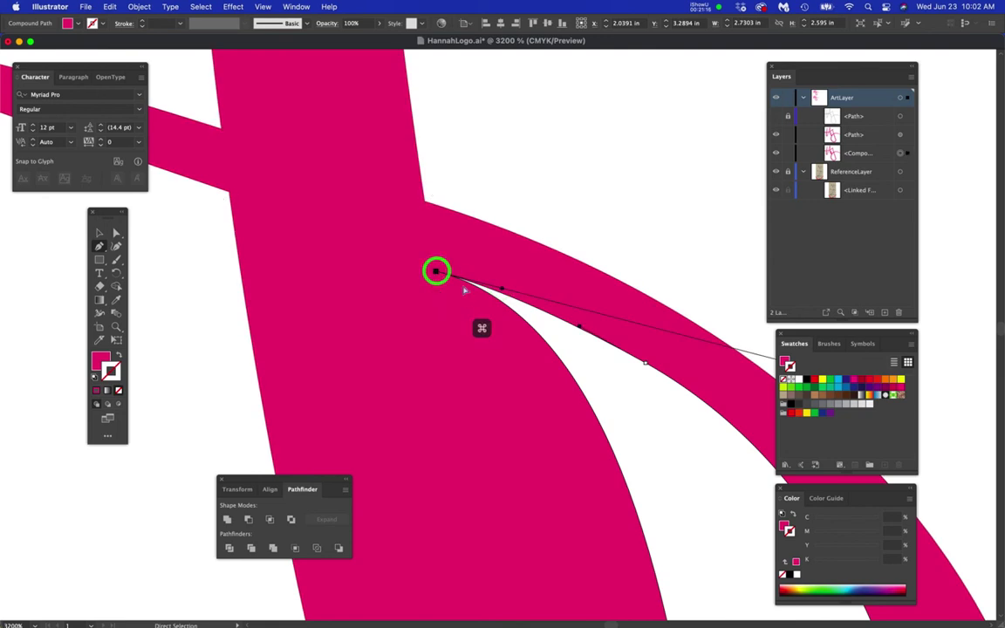
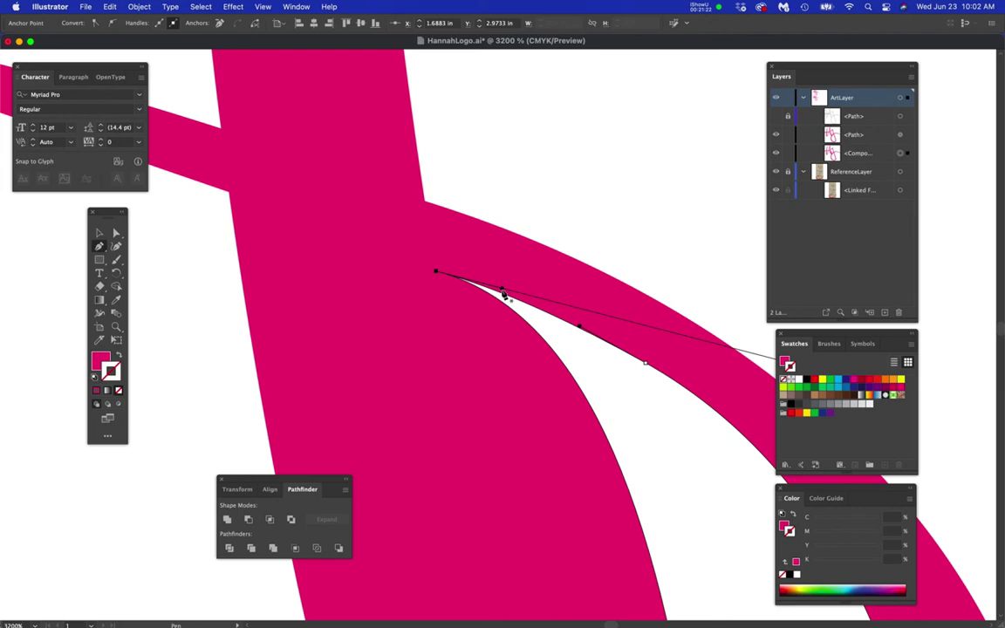
# - With the Pen tool, drag a direction handle to start reshaping the branching curve
pyautogui.press('p')
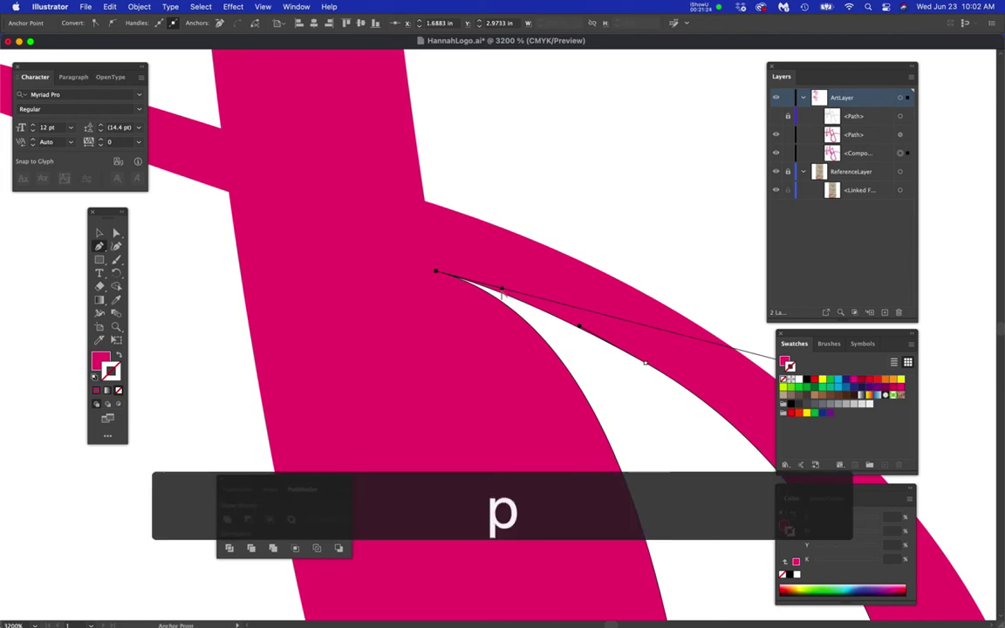
pyautogui.moveTo(502, 291); pyautogui.dragTo(507, 260)
pyautogui.press('super+minus')
pyautogui.press('super+minus')
pyautogui.moveTo(510, 366); pyautogui.dragTo(419, 320)
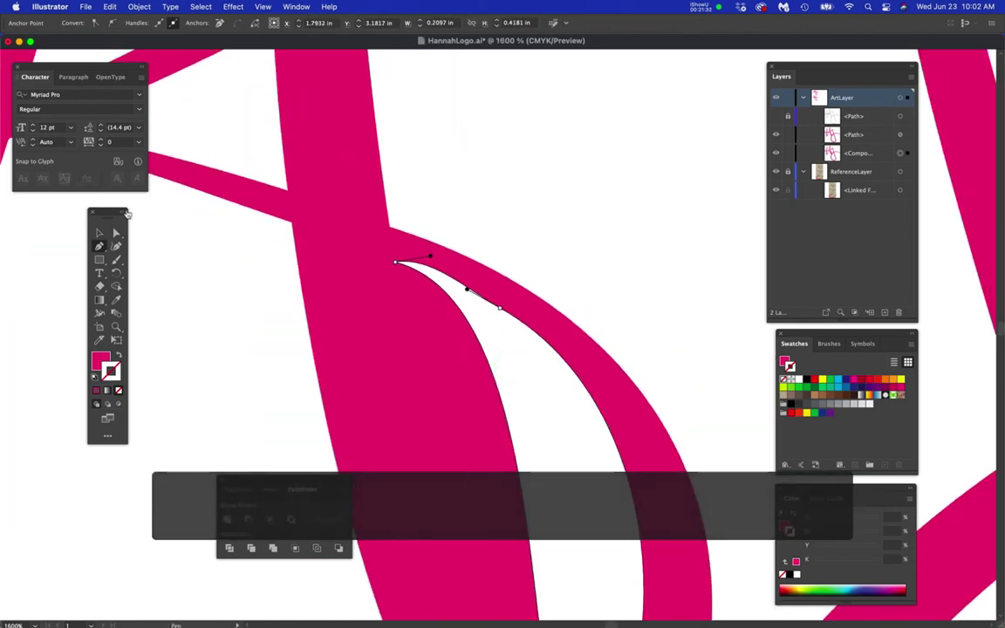
# - Raise the top anchor and lay its handle along the inner curve
pyautogui.click(117, 236)
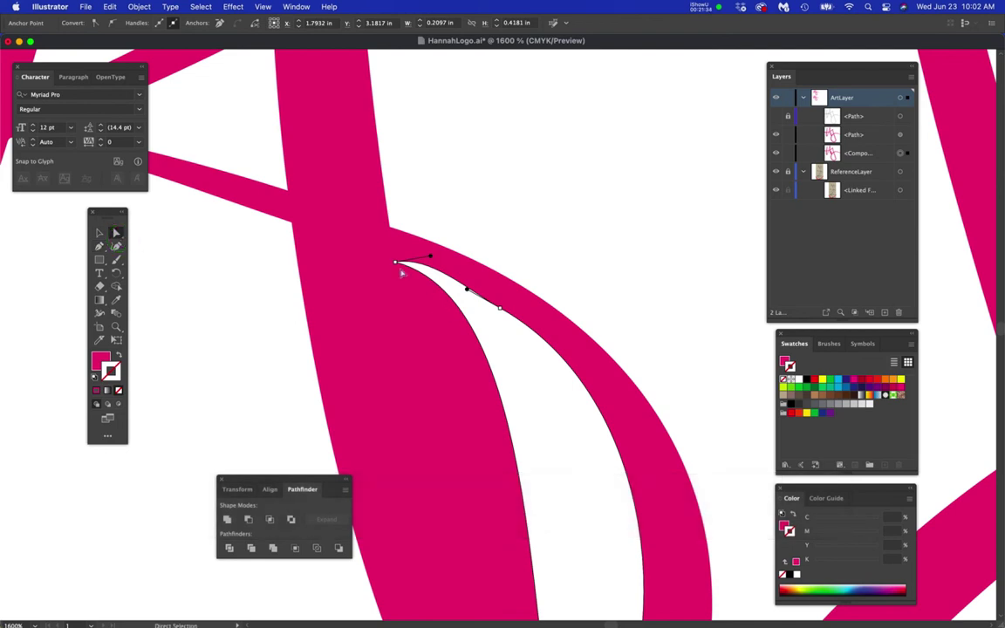
pyautogui.moveTo(396, 264); pyautogui.dragTo(413, 381)
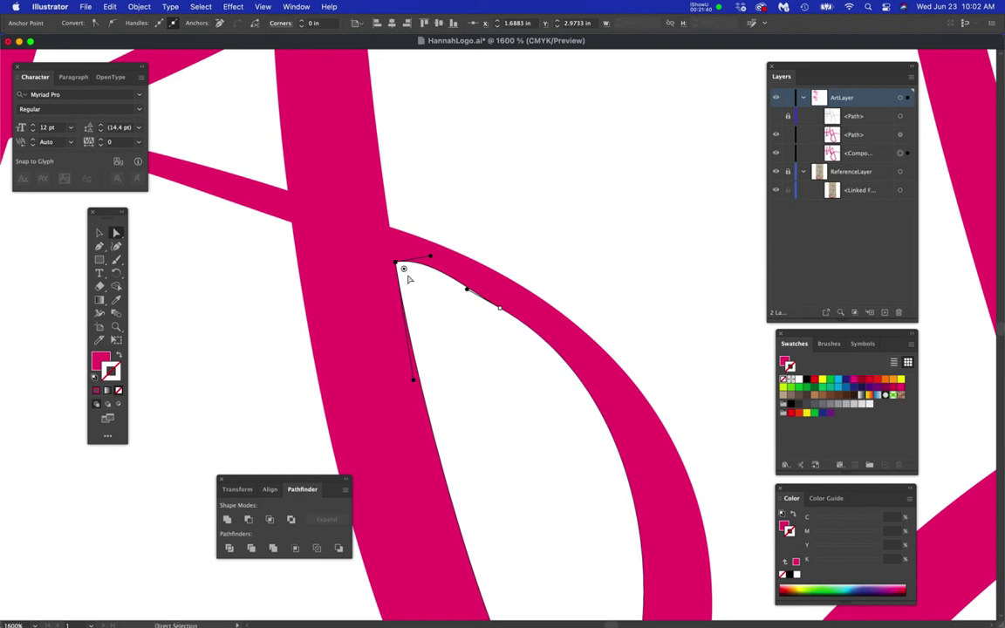
pyautogui.scroll(2, 401, 268)
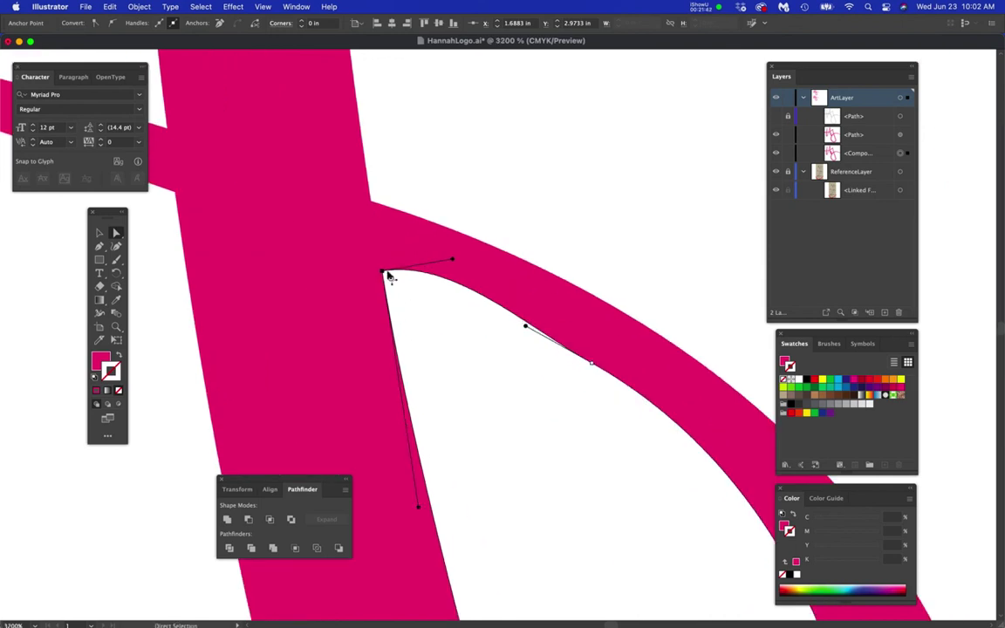
pyautogui.moveTo(384, 275); pyautogui.dragTo(380, 259)
pyautogui.moveTo(452, 248); pyautogui.dragTo(458, 292)
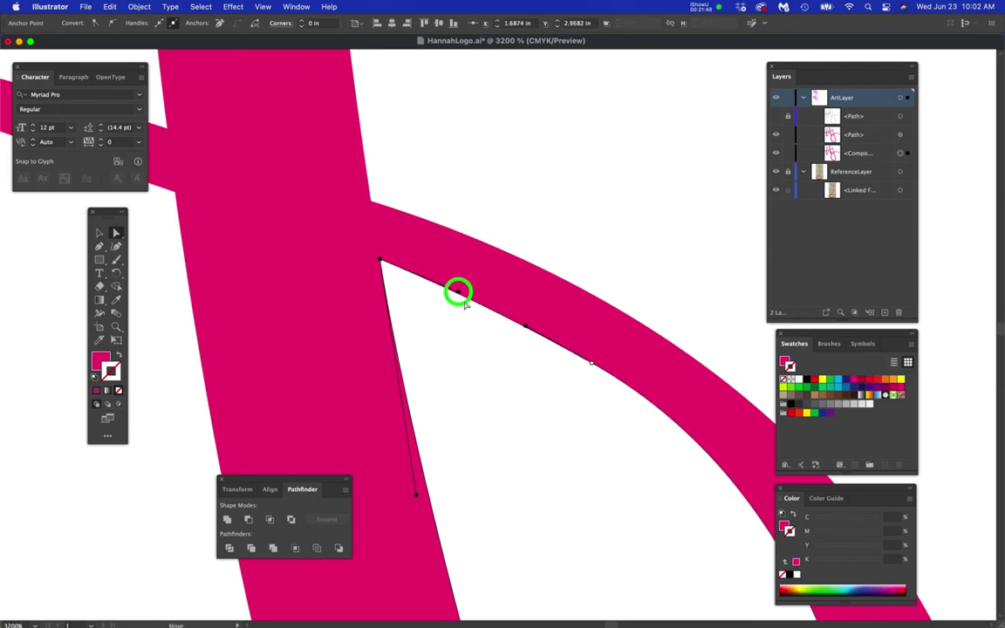
# - Push the next inner-curve segment up-left, refine the far handle, and deselect to check
pyautogui.click(600, 370)
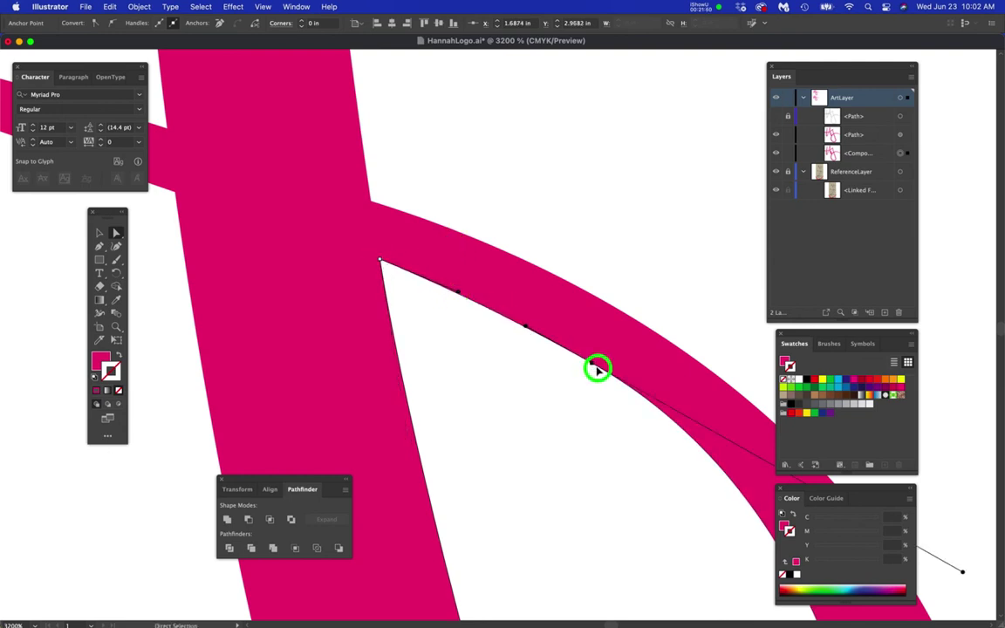
pyautogui.moveTo(538, 339); pyautogui.dragTo(532, 323)
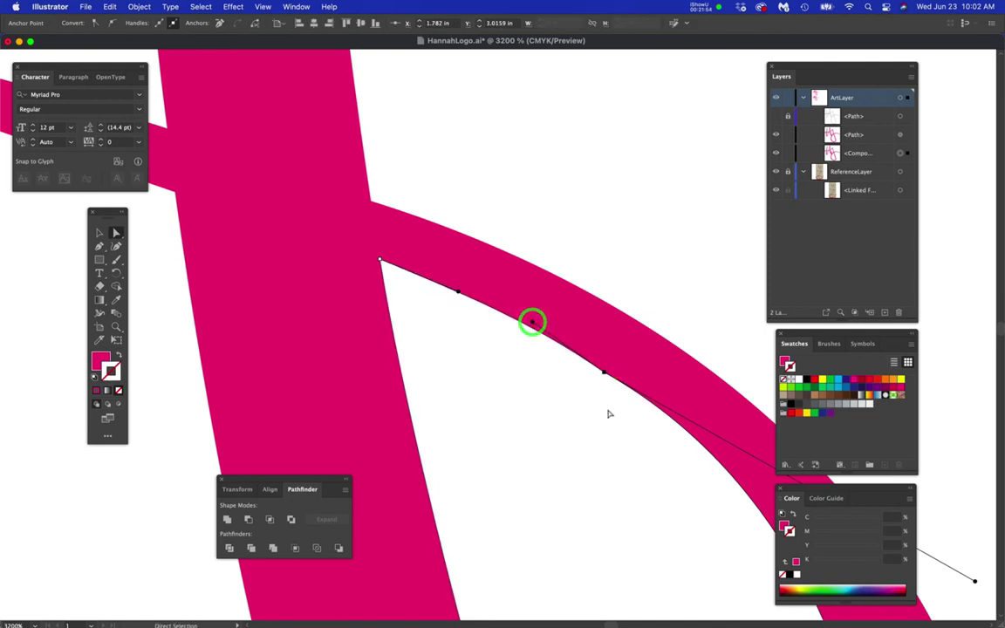
pyautogui.scroll(-3, 609, 416)
pyautogui.moveTo(622, 439); pyautogui.dragTo(566, 381)
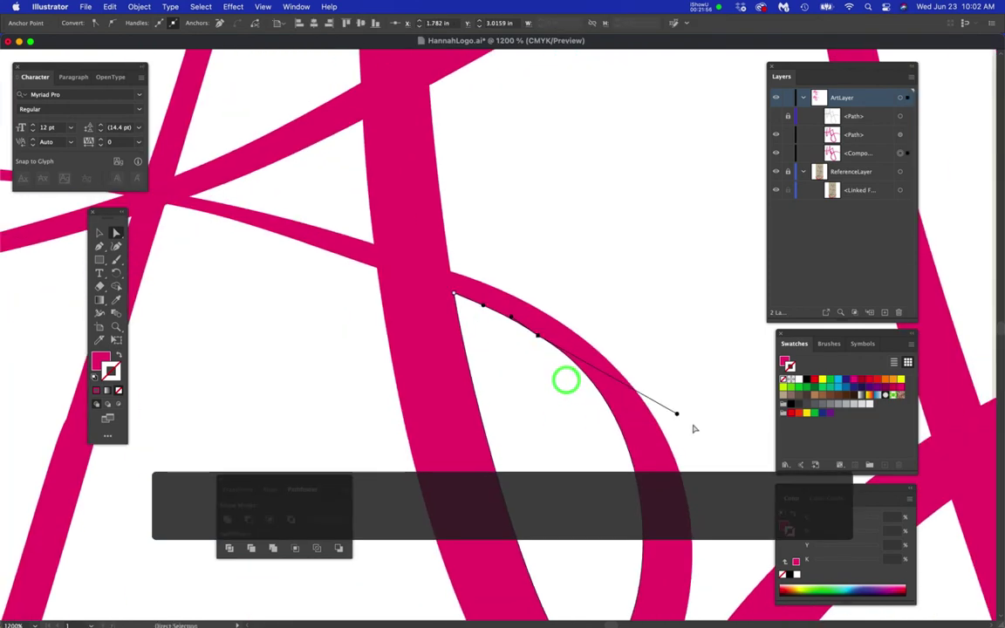
pyautogui.moveTo(678, 416); pyautogui.dragTo(661, 422)
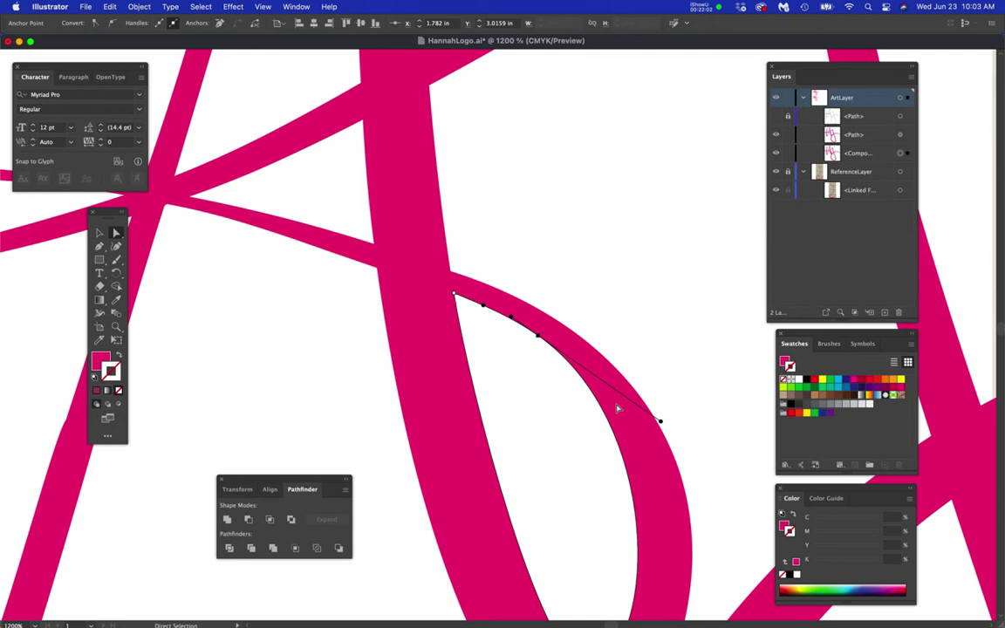
pyautogui.click(548, 410)
pyautogui.scroll(-3, 515, 406)
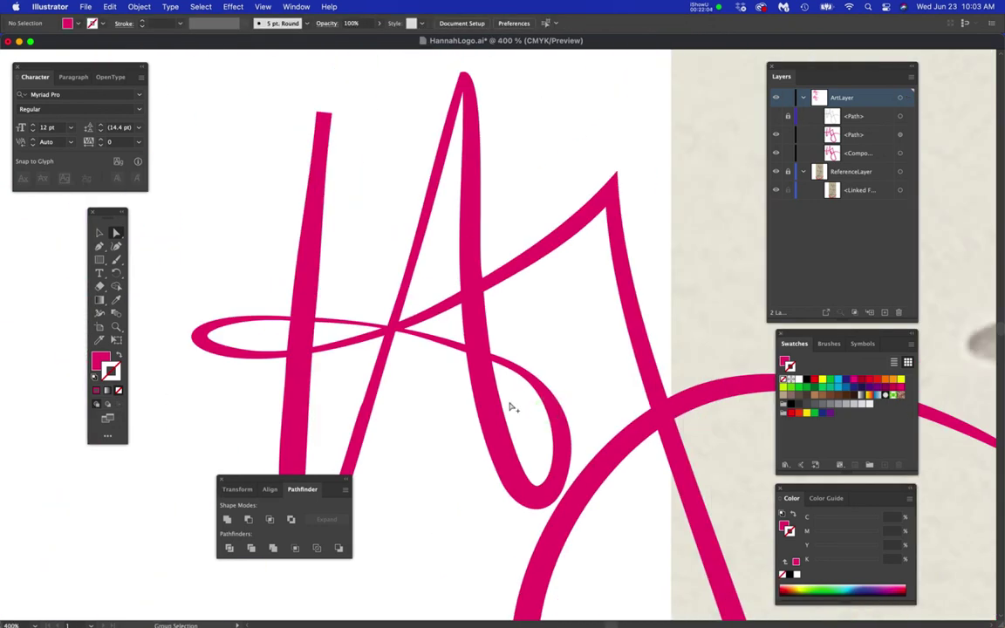
pyautogui.scroll(-1, 390, 376)
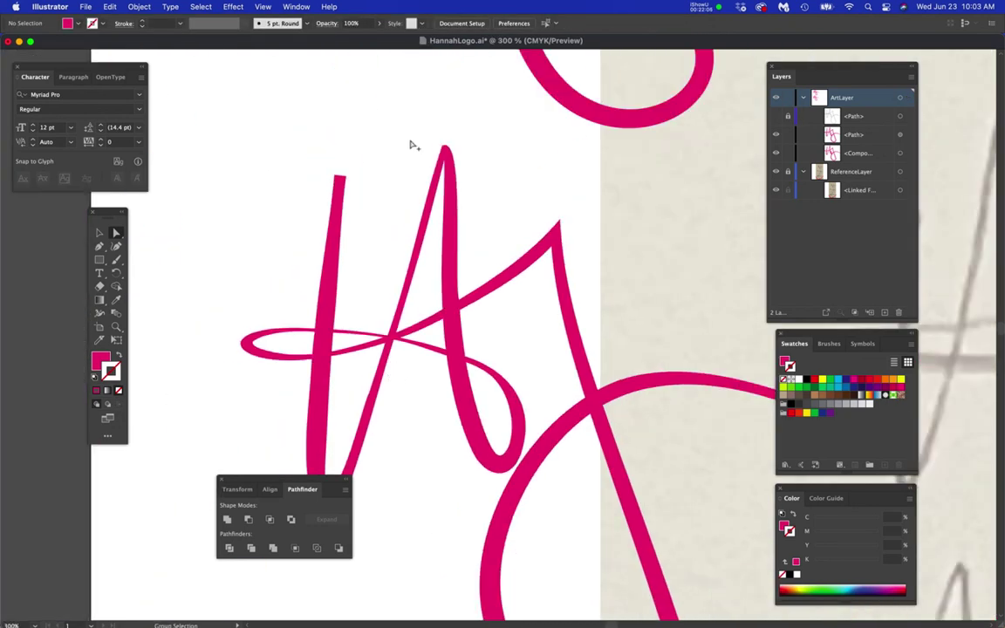
pyautogui.scroll(8, 419, 158)
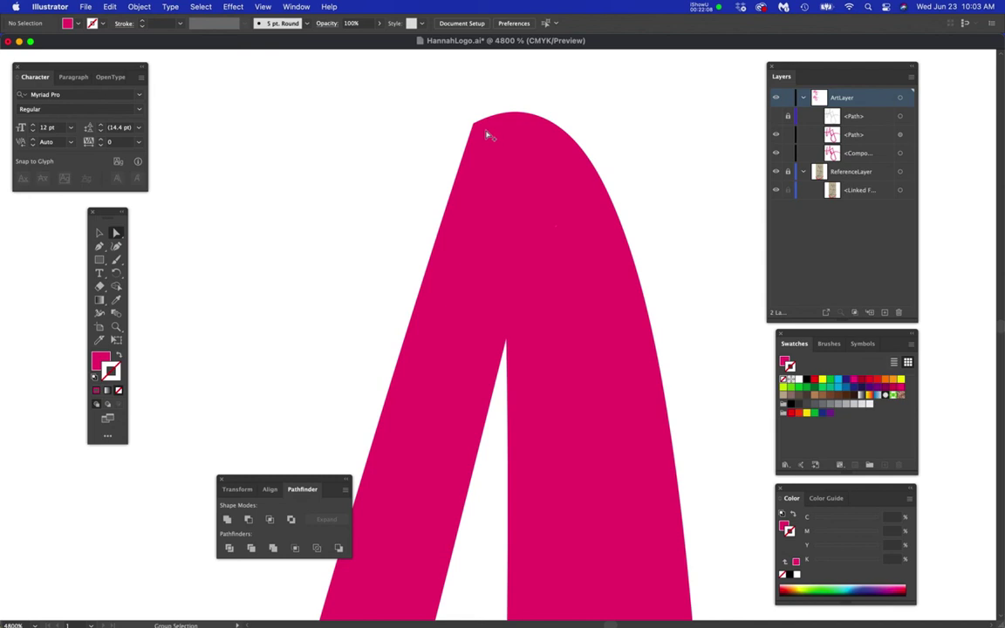
pyautogui.scroll(-6, 487, 232)
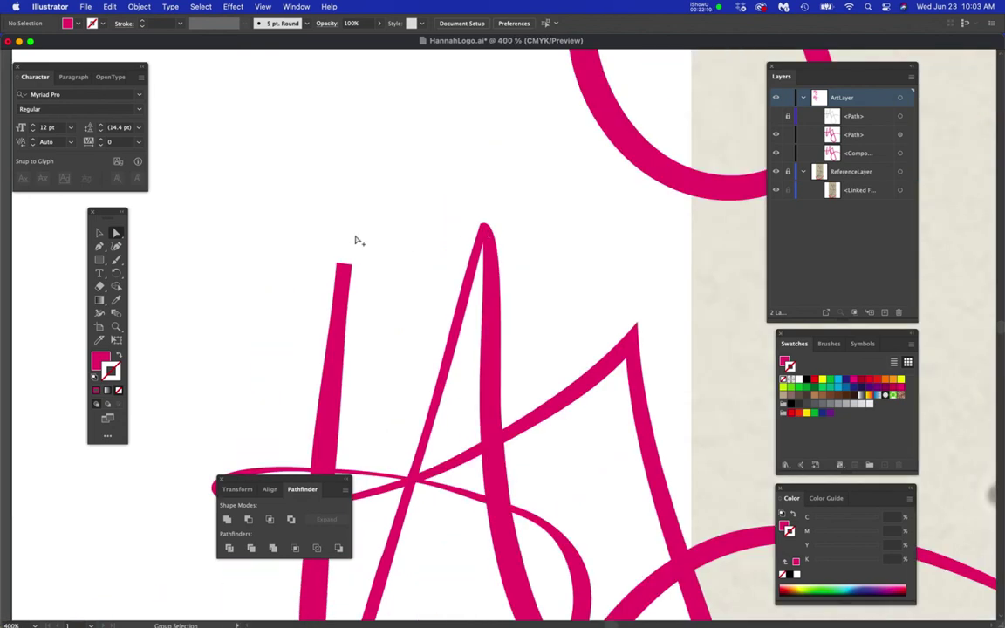
pyautogui.scroll(5, 349, 270)
pyautogui.click(359, 267)
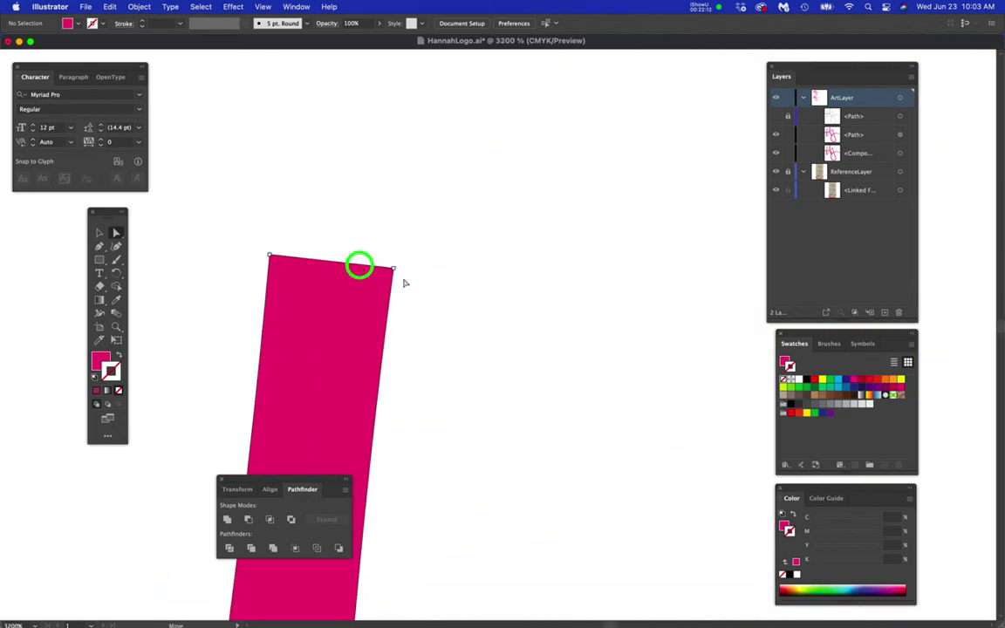
pyautogui.scroll(-4, 395, 274)
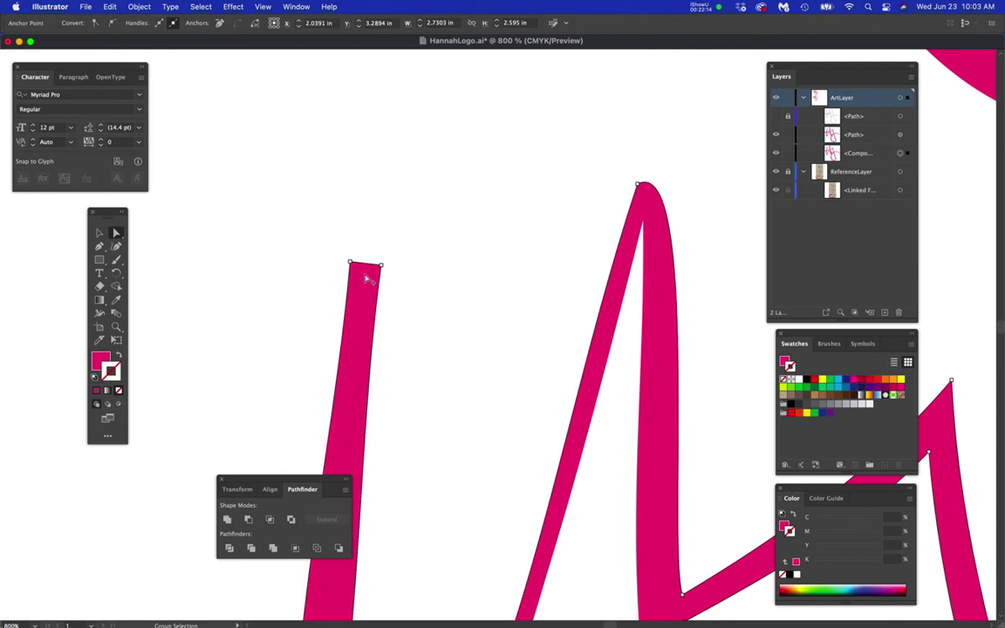
pyautogui.moveTo(349, 263); pyautogui.dragTo(353, 216)
pyautogui.click(316, 255)
pyautogui.scroll(-5, 419, 314)
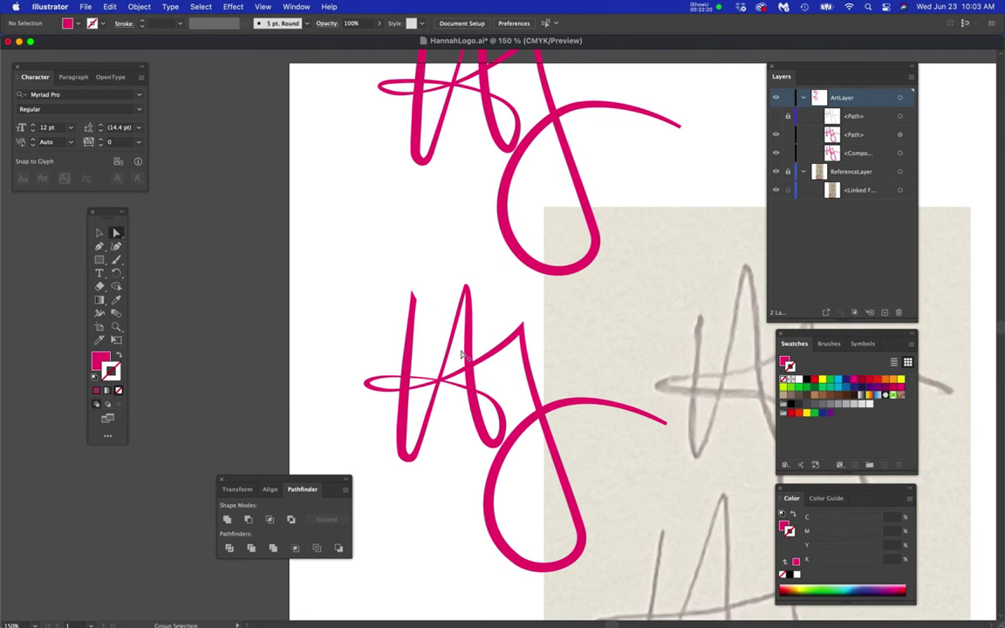
pyautogui.scroll(5, 679, 441)
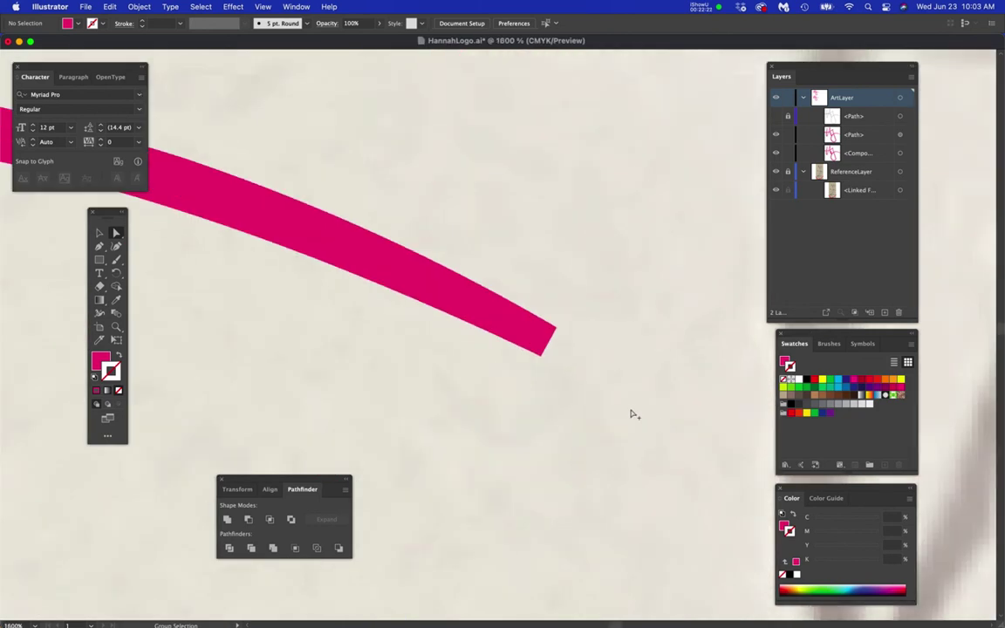
pyautogui.moveTo(540, 358); pyautogui.dragTo(470, 312)
pyautogui.click(447, 339)
pyautogui.scroll(-6, 404, 370)
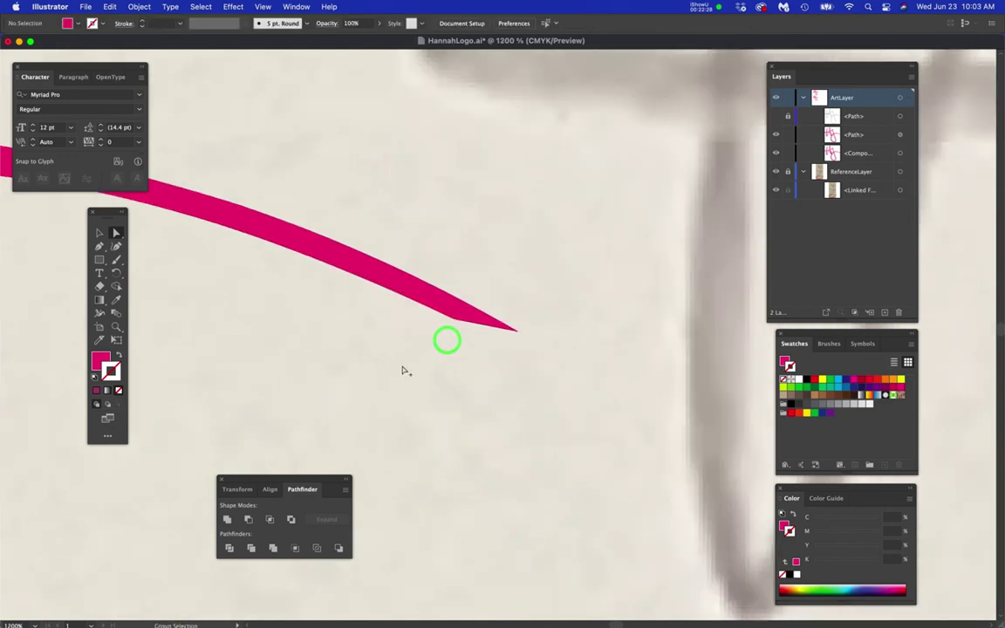
pyautogui.moveTo(432, 400); pyautogui.dragTo(573, 348)
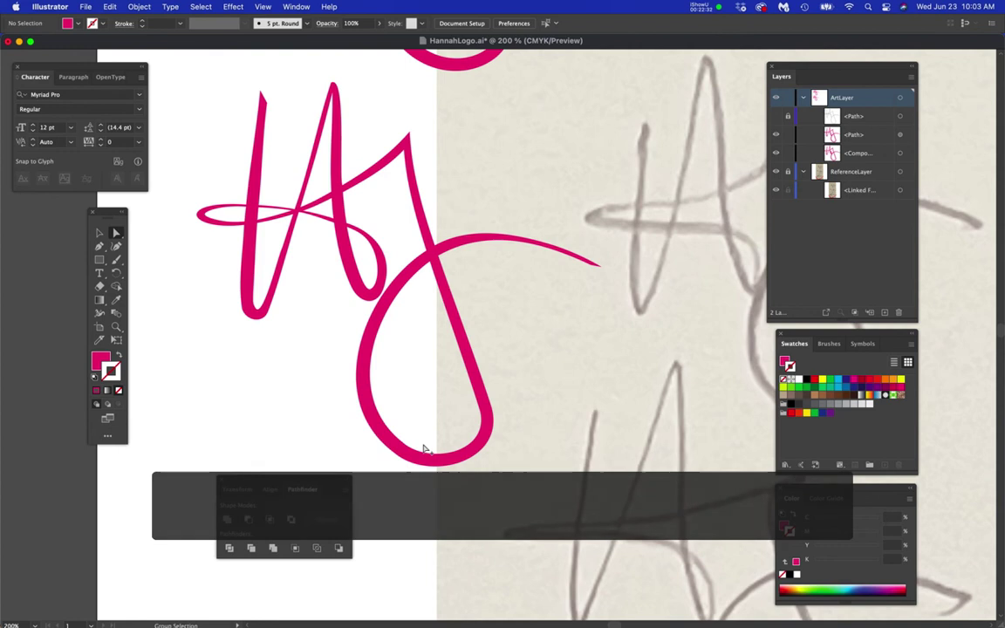
pyautogui.scroll(2, 421, 448)
pyautogui.click(356, 407)
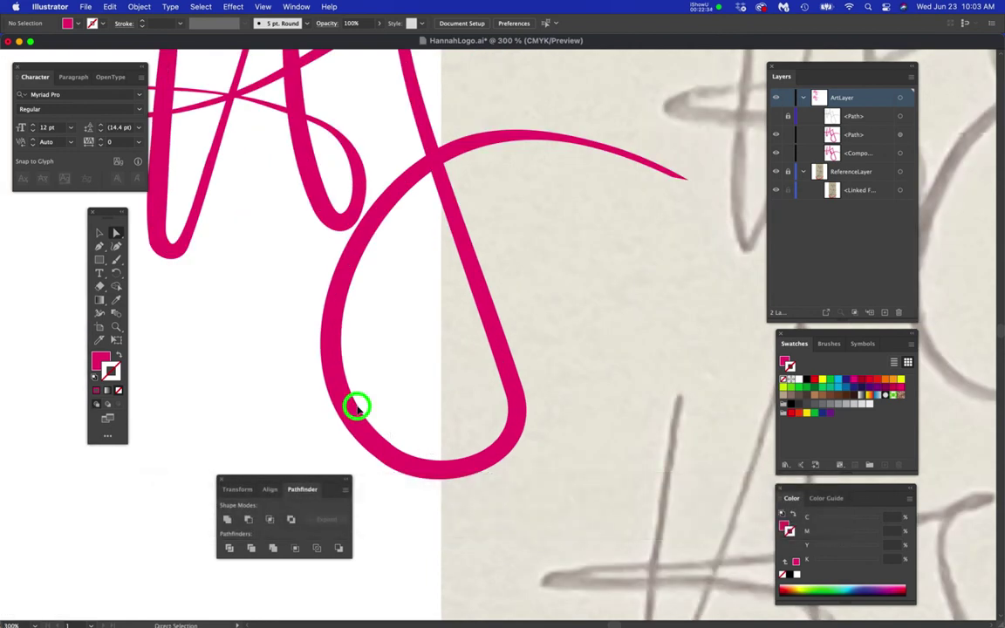
pyautogui.moveTo(390, 445); pyautogui.dragTo(389, 431)
pyautogui.click(301, 308)
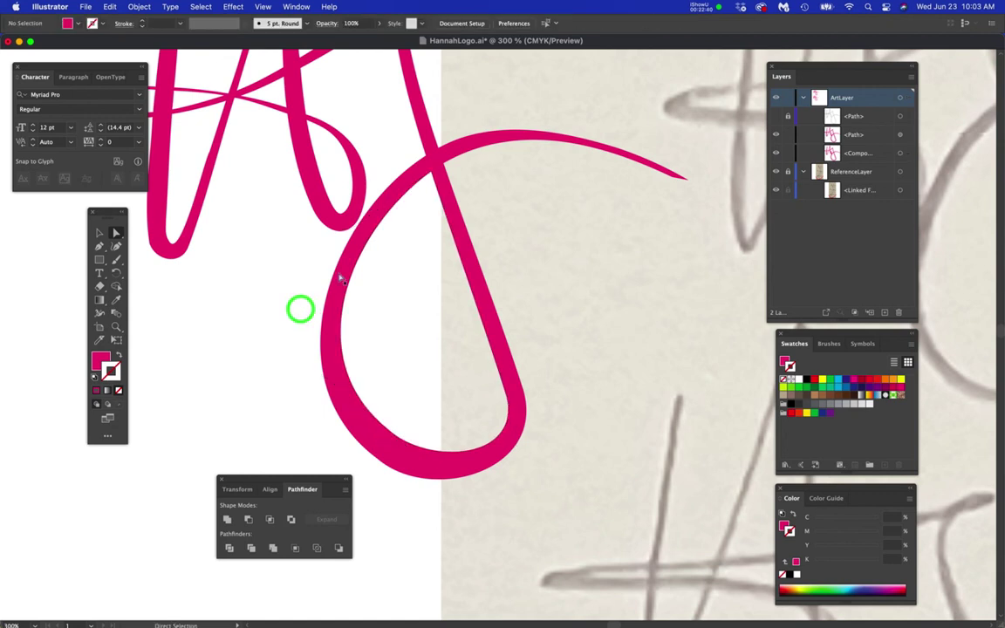
pyautogui.scroll(-2, 373, 265)
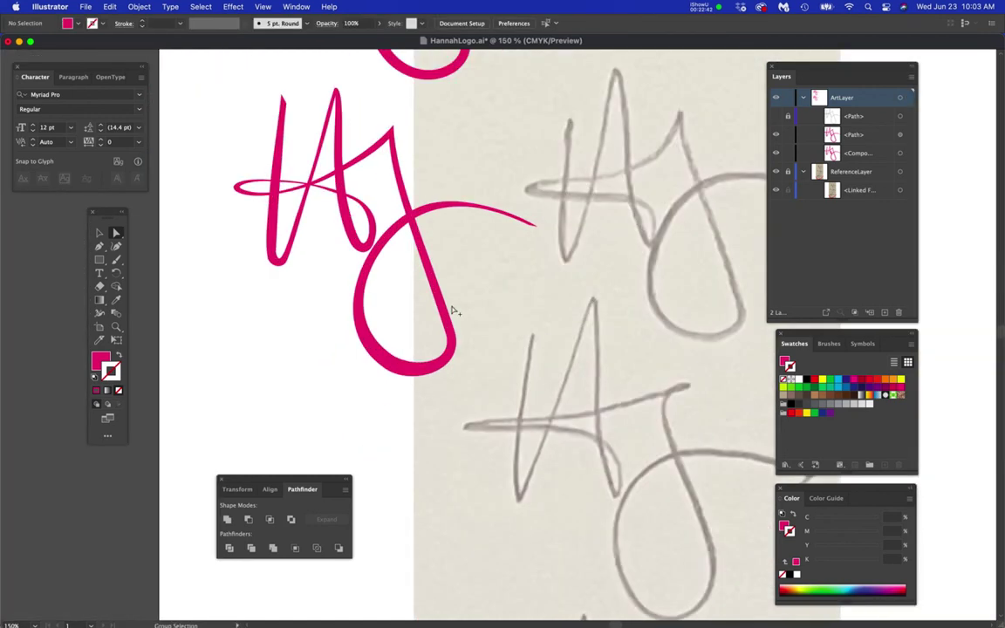
pyautogui.press('space')
pyautogui.moveTo(419, 298); pyautogui.dragTo(518, 394)
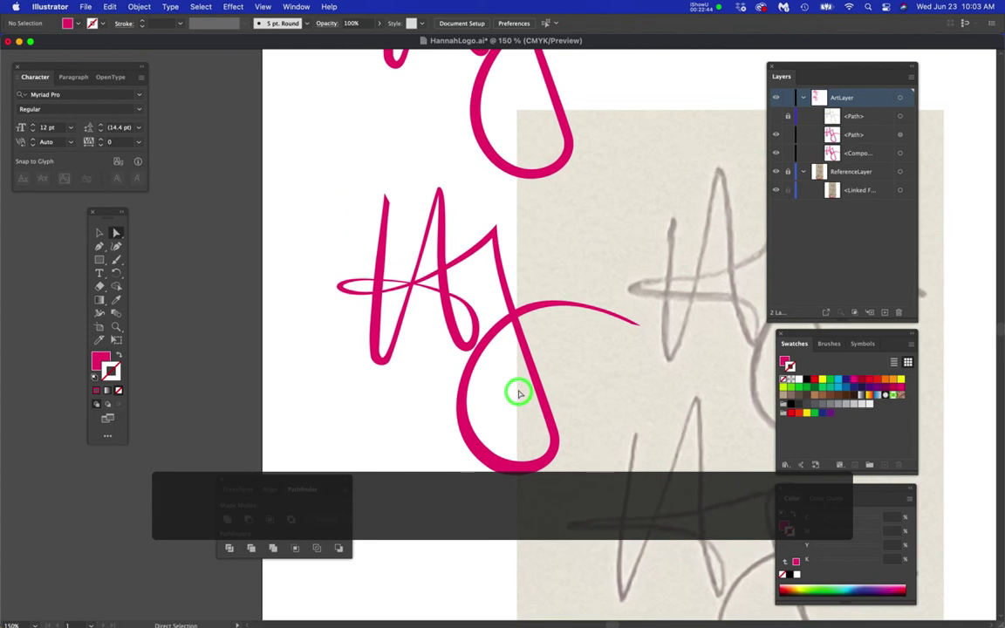
pyautogui.press('space')
pyautogui.moveTo(657, 417); pyautogui.dragTo(480, 335)
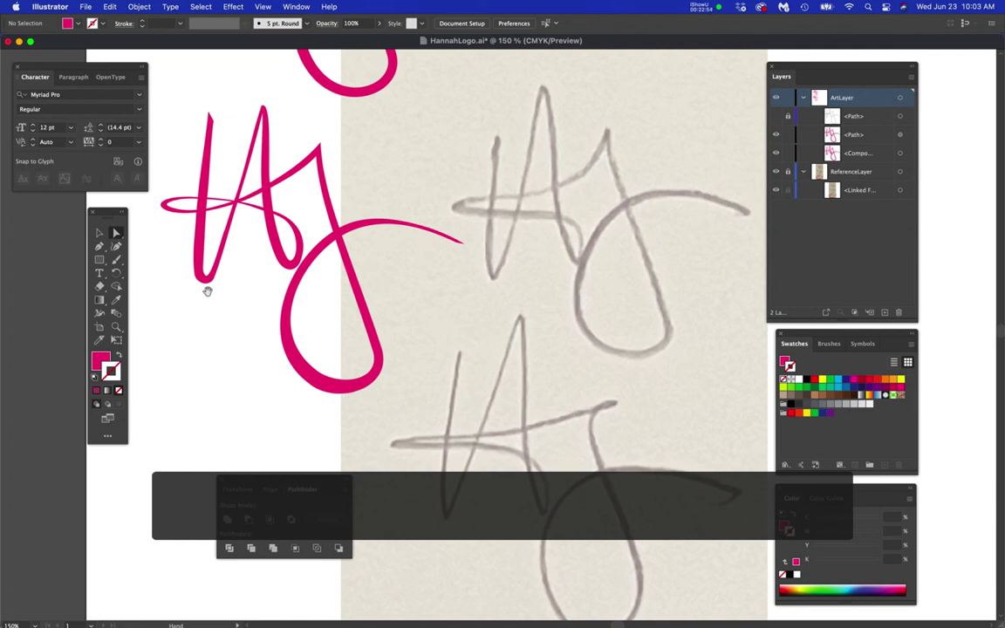
pyautogui.scroll(5, 197, 273)
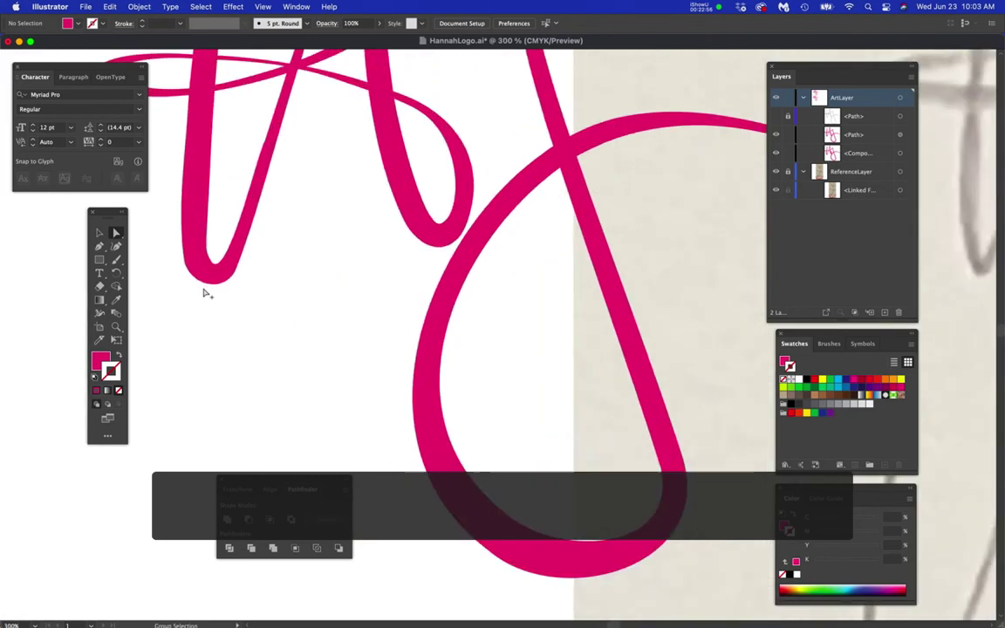
# - Lengthen and lower the bottom curve's left and right handles at the stroke's foot
pyautogui.click(332, 309)
pyautogui.click(302, 314)
pyautogui.moveTo(302, 314); pyautogui.dragTo(291, 354)
pyautogui.moveTo(353, 321); pyautogui.dragTo(332, 374)
pyautogui.click(374, 331)
# - Shorten the bottom handle to tighten the inner curve, then deselect to check
pyautogui.click(335, 277)
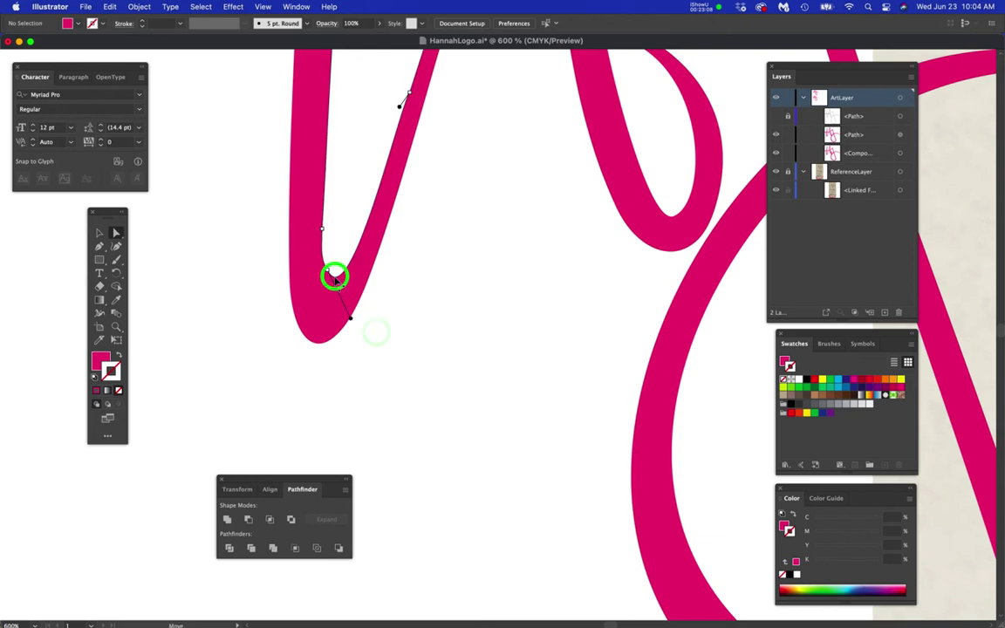
pyautogui.scroll(2, 335, 283)
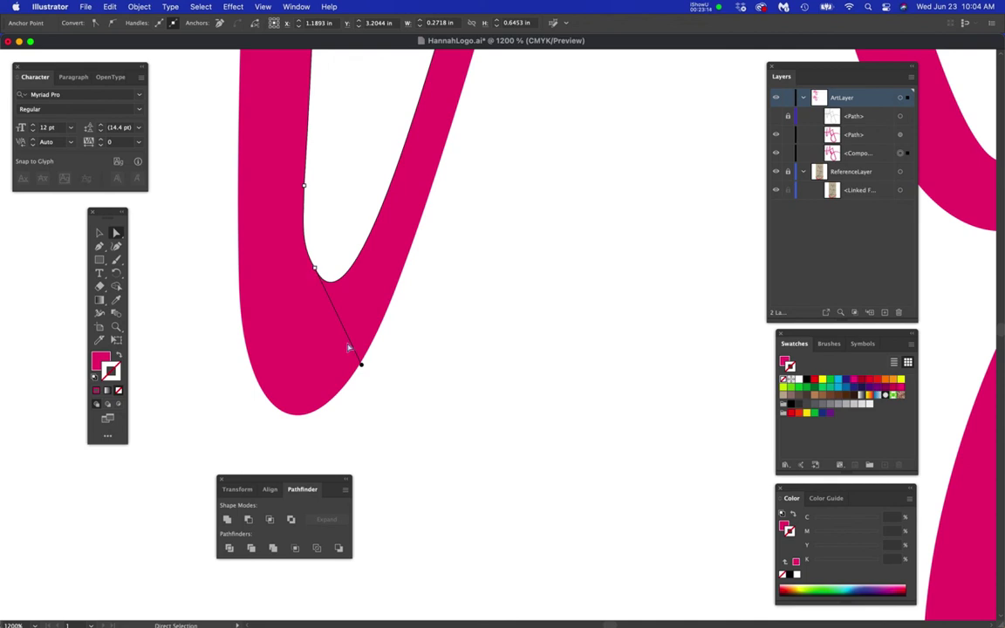
pyautogui.moveTo(361, 367); pyautogui.dragTo(303, 268)
pyautogui.moveTo(367, 293); pyautogui.dragTo(360, 285)
pyautogui.click(439, 358)
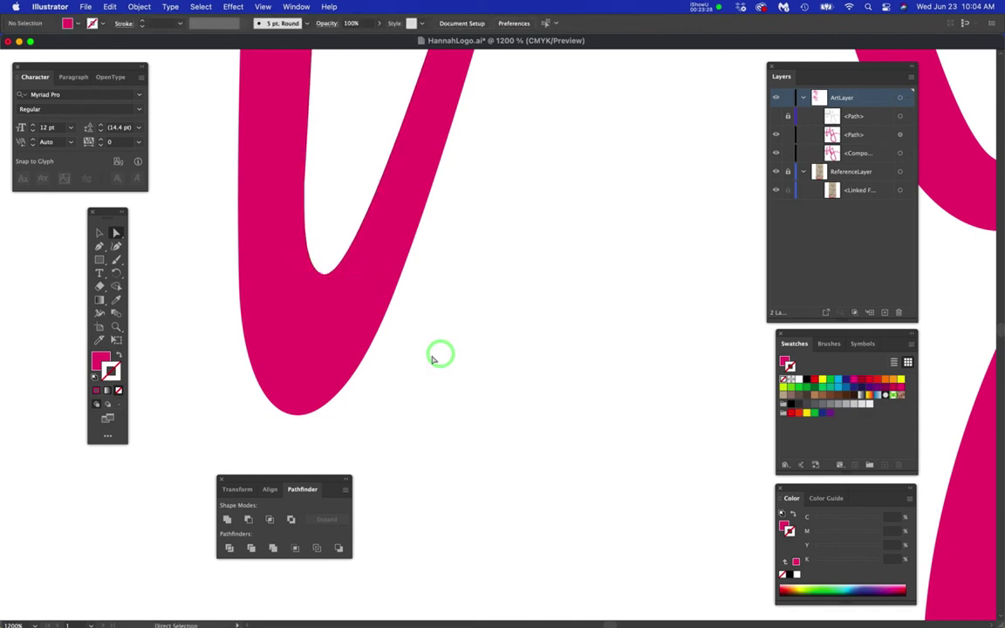
# - Move the inner corner anchor up and right and adjust the segment above it
pyautogui.scroll(-3, 432, 357)
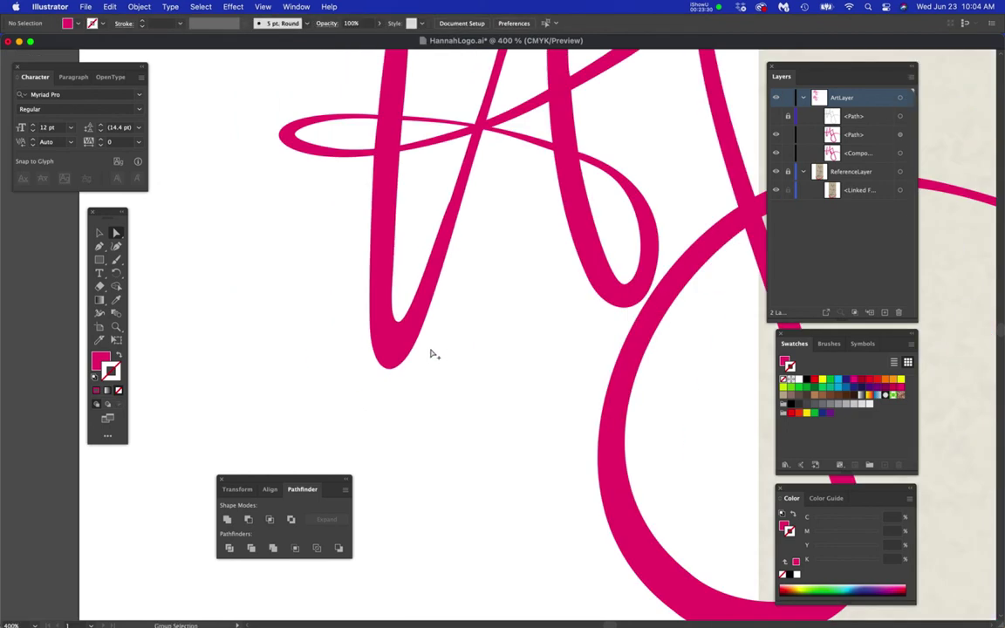
pyautogui.scroll(3, 433, 355)
pyautogui.click(340, 275)
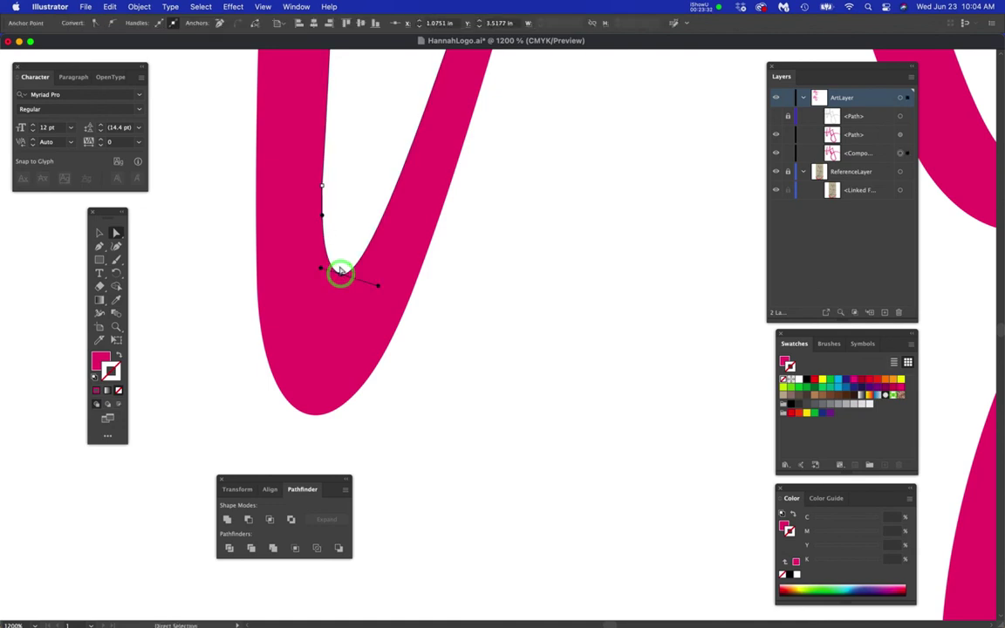
pyautogui.moveTo(341, 272); pyautogui.dragTo(346, 266)
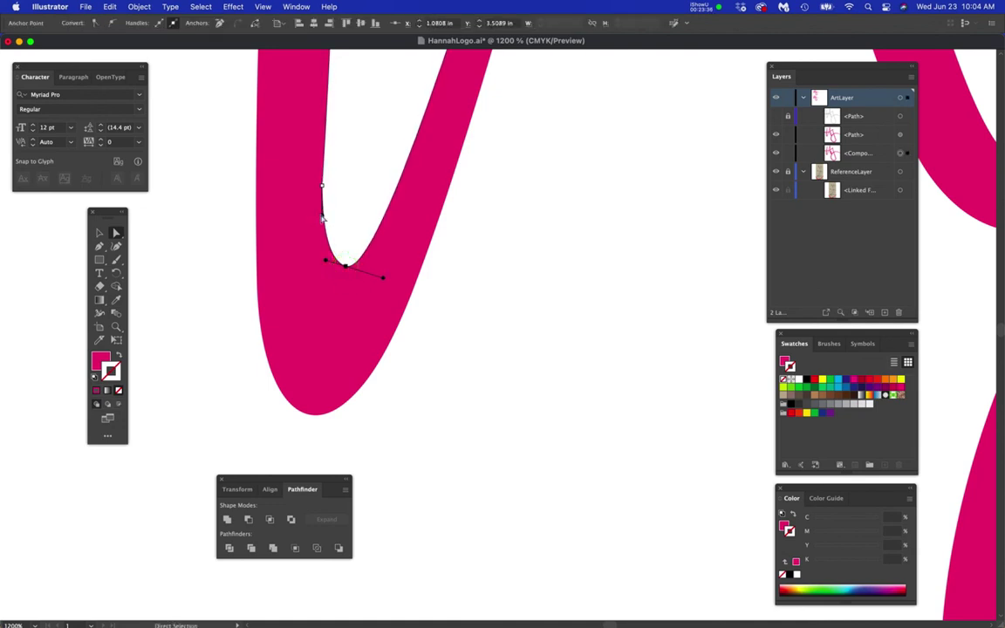
pyautogui.moveTo(324, 220); pyautogui.dragTo(324, 218)
pyautogui.click(435, 325)
pyautogui.scroll(-3, 436, 325)
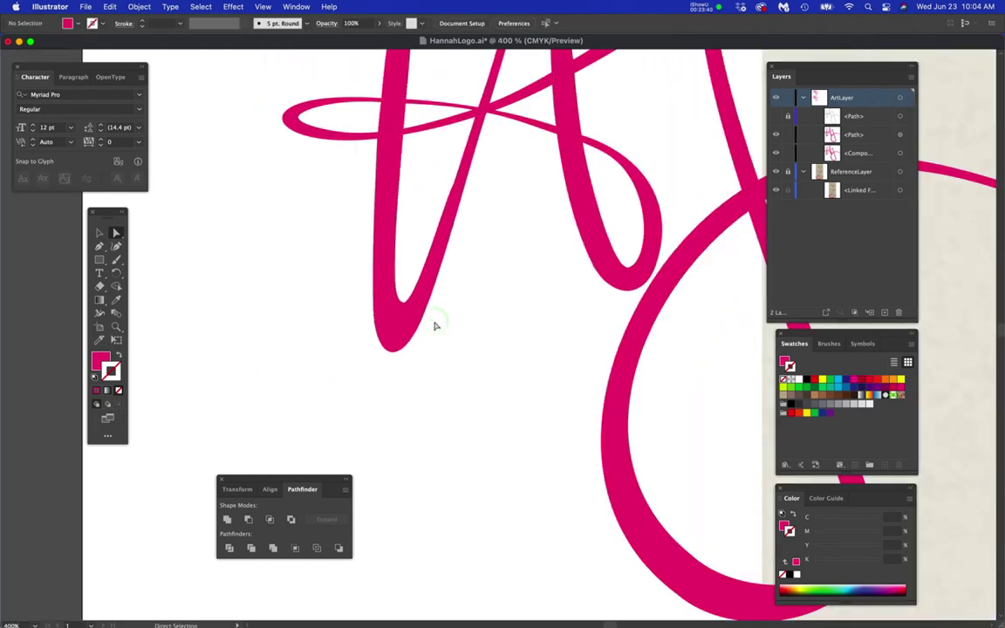
# - Save the logo file and zoom in on the stroke peak
pyautogui.press('super+s')
pyautogui.scroll(-2, 462, 334)
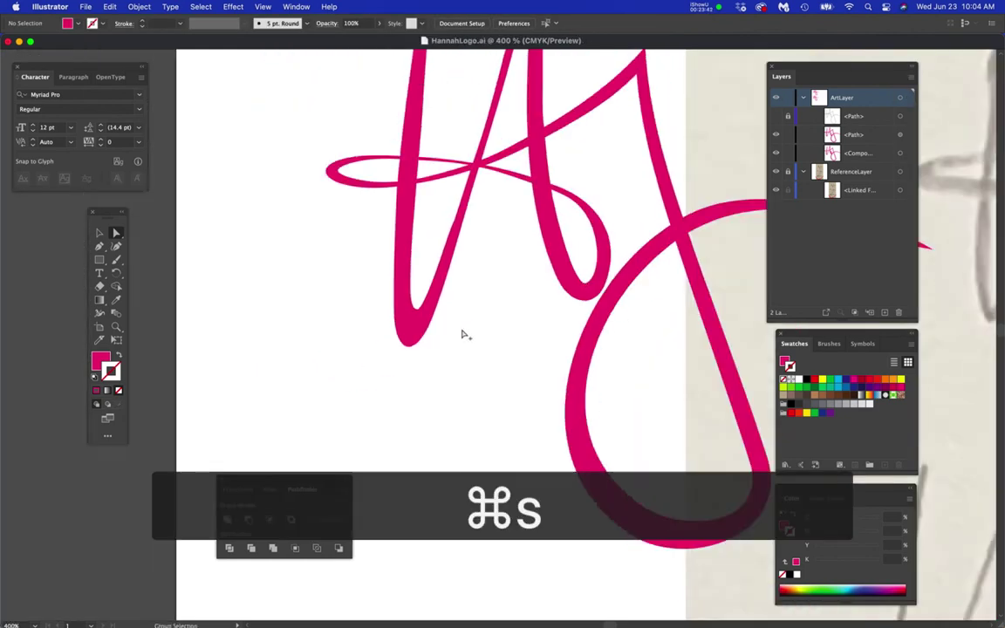
pyautogui.moveTo(494, 342); pyautogui.dragTo(386, 365)
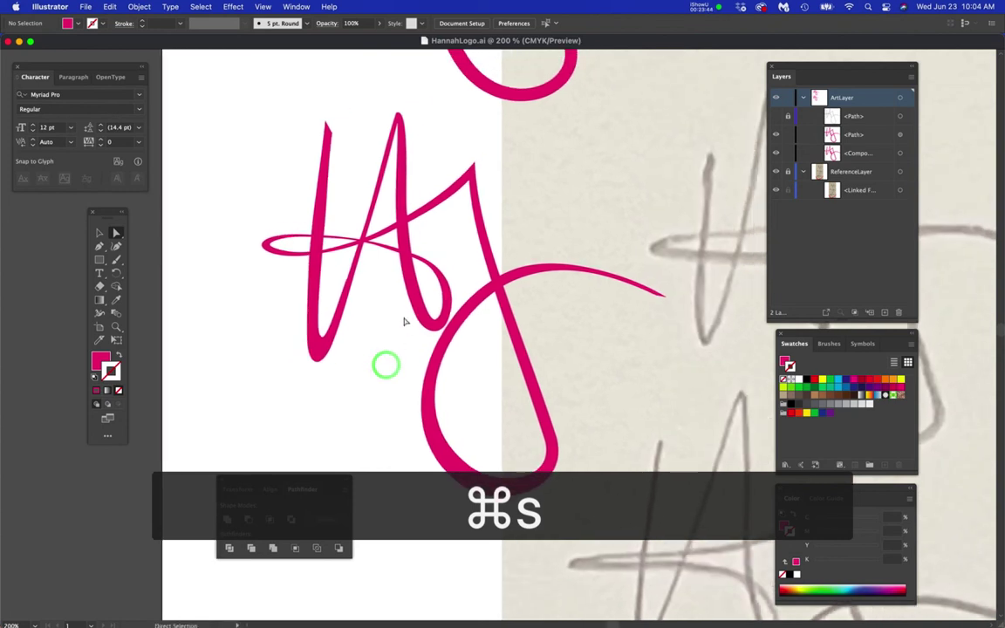
pyautogui.scroll(-1, 399, 317)
pyautogui.moveTo(462, 362); pyautogui.dragTo(401, 367)
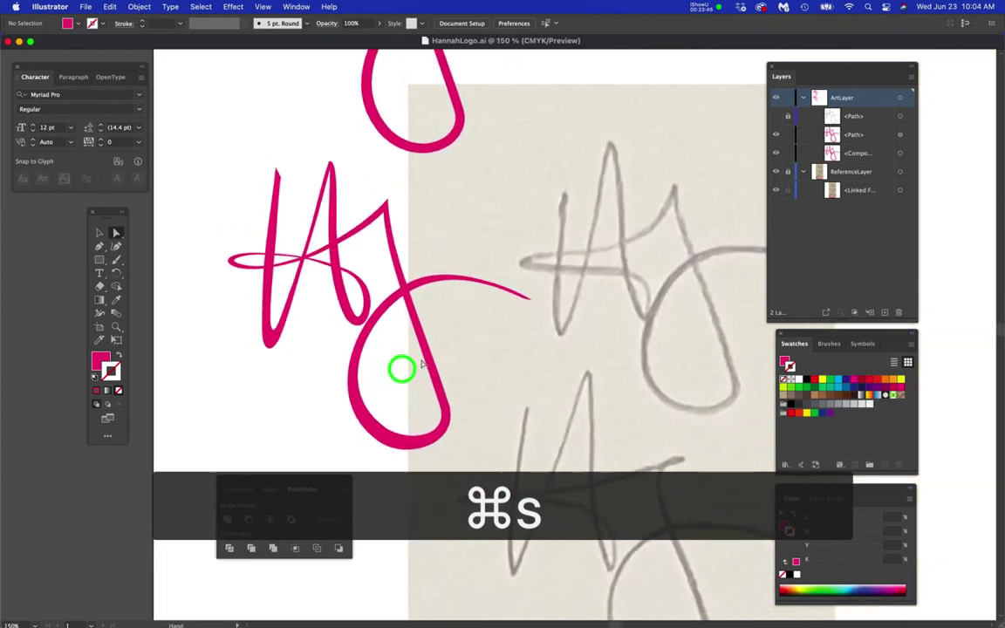
pyautogui.scroll(-1, 431, 361)
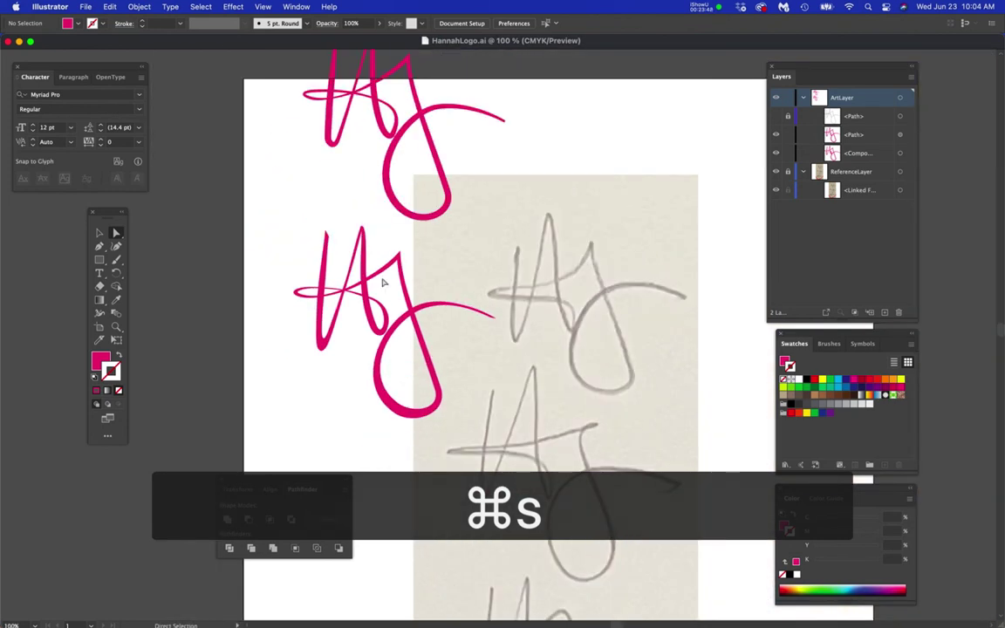
pyautogui.scroll(6, 330, 227)
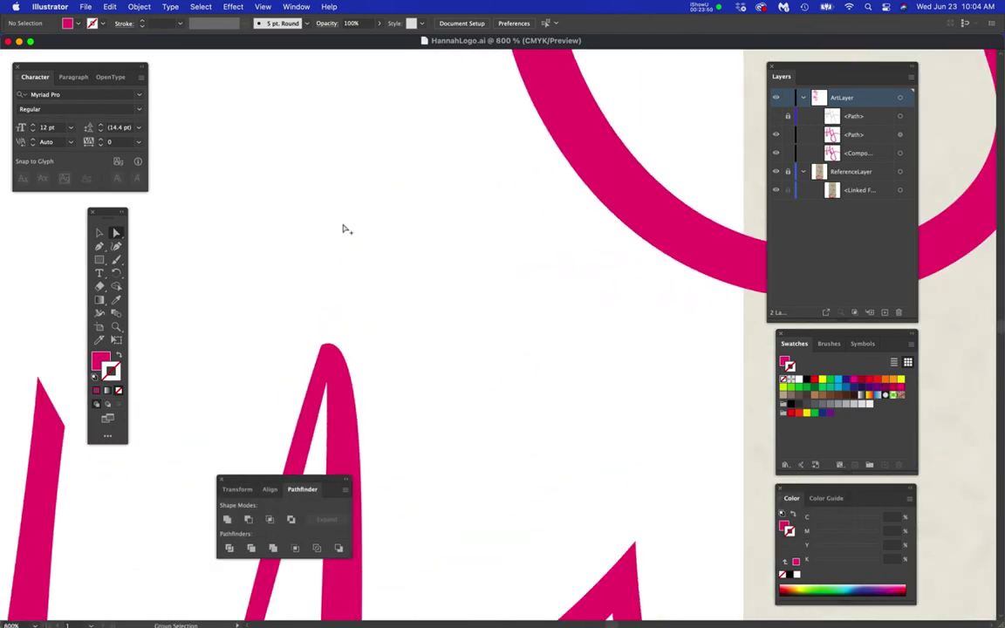
# - Raise the peak's top anchor, then zoom back out to both monograms
pyautogui.moveTo(324, 349); pyautogui.dragTo(321, 330)
pyautogui.click(404, 366)
pyautogui.scroll(-6, 404, 366)
pyautogui.moveTo(469, 399); pyautogui.dragTo(492, 296)
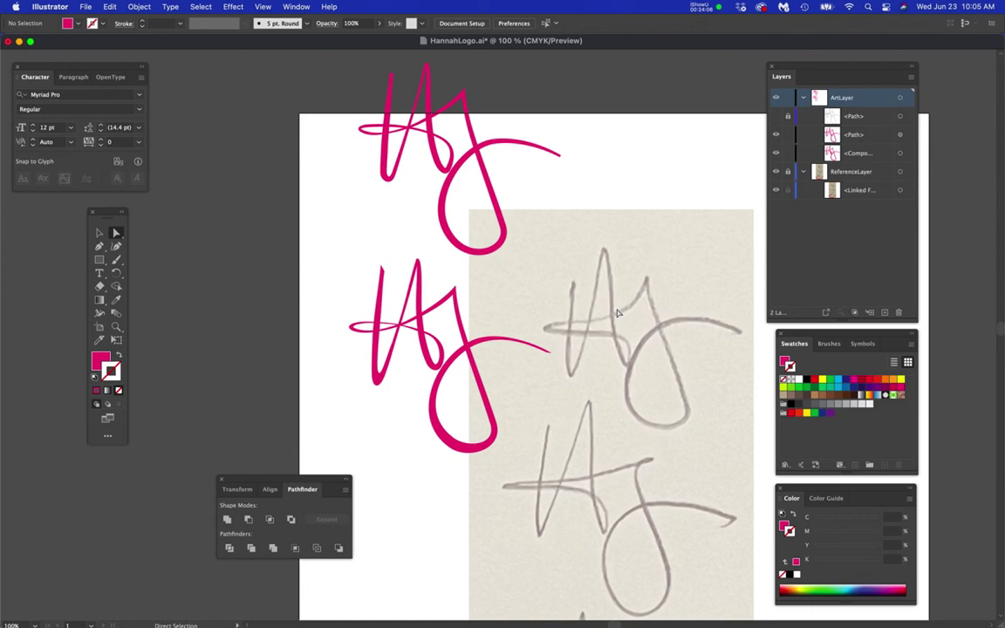
# - Show the Links panel via Window > Links to list the placed reference photo
pyautogui.click(294, 7)
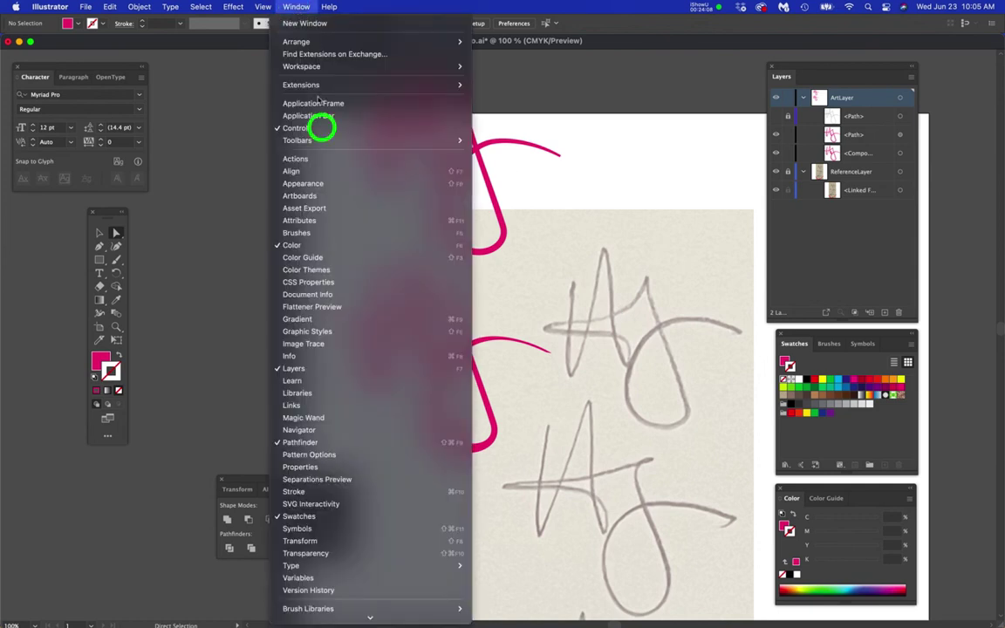
pyautogui.click(350, 407)
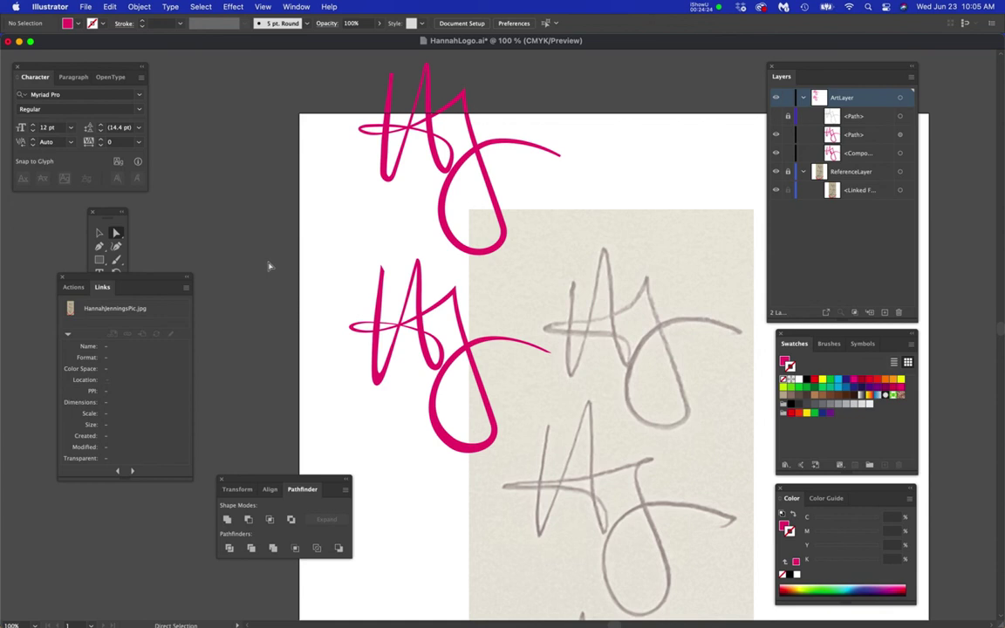
pyautogui.scroll(6, 360, 333)
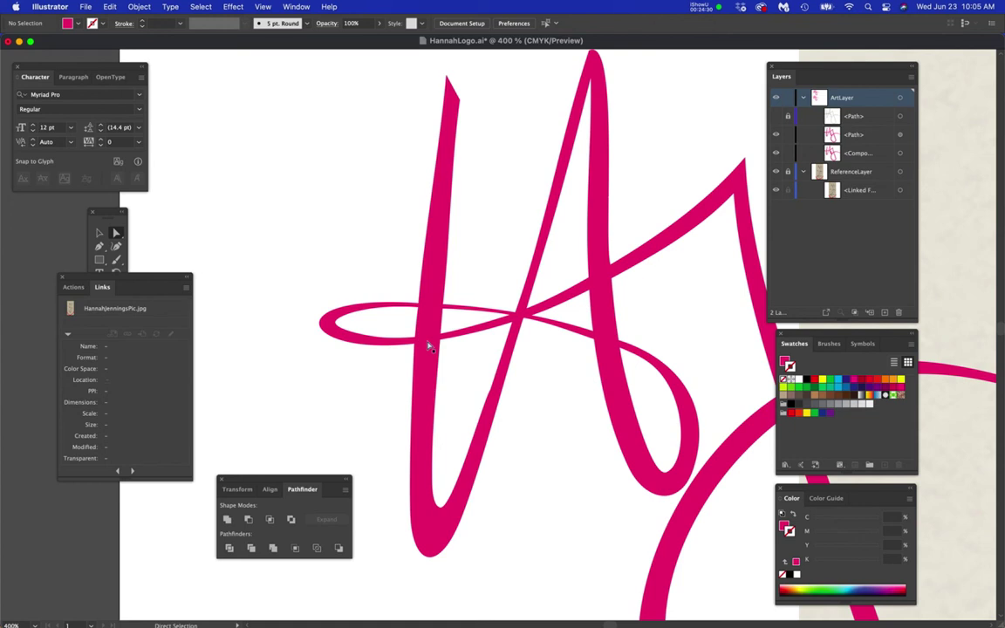
# - Move the intersection anchor down along the stroke at the crossing
pyautogui.scroll(3, 413, 340)
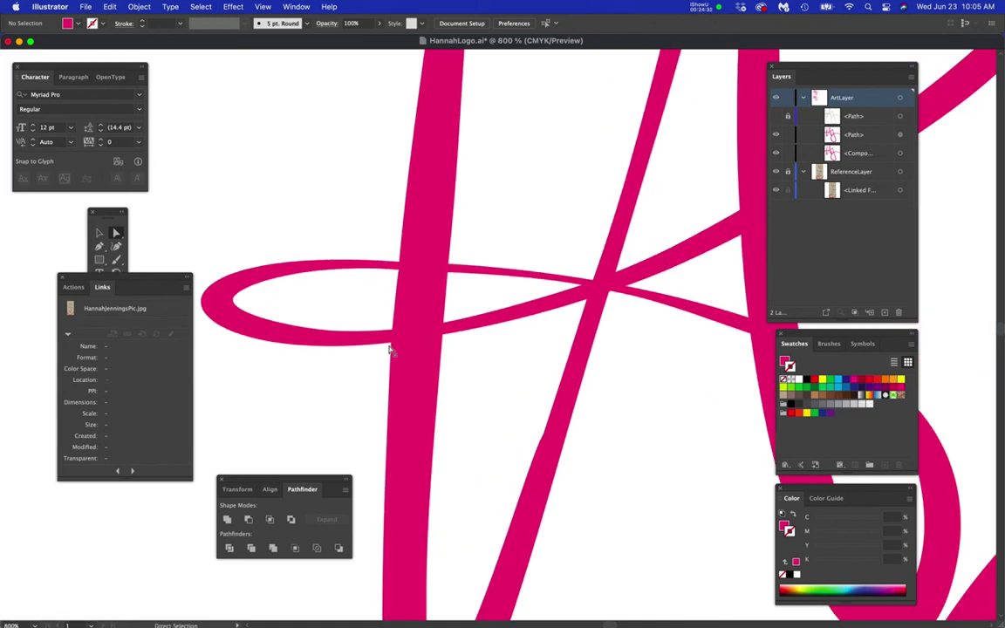
pyautogui.scroll(2, 390, 350)
pyautogui.click(471, 330)
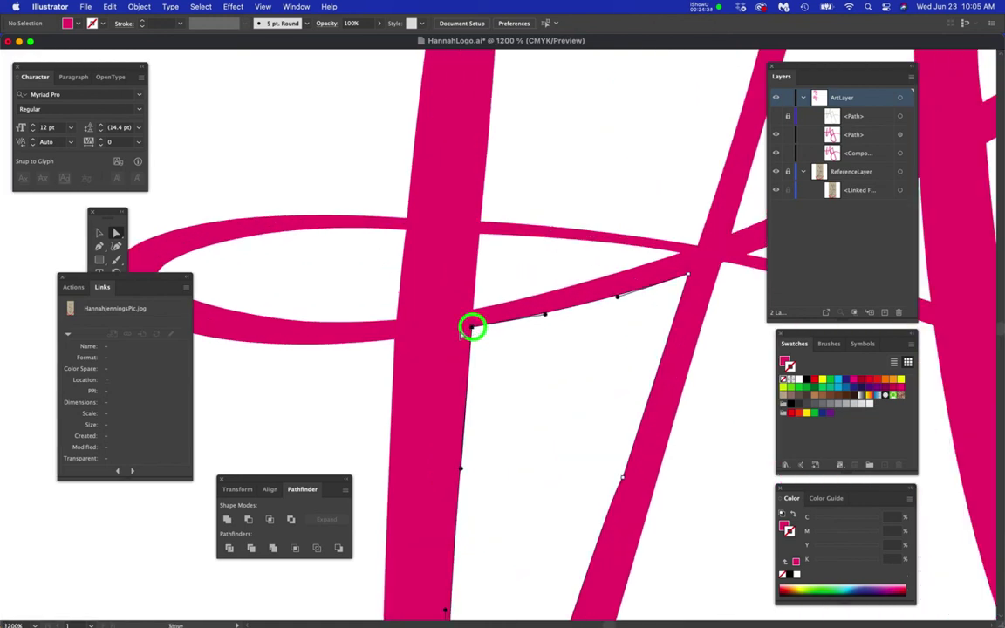
pyautogui.moveTo(394, 342); pyautogui.dragTo(393, 359)
pyautogui.click(377, 370)
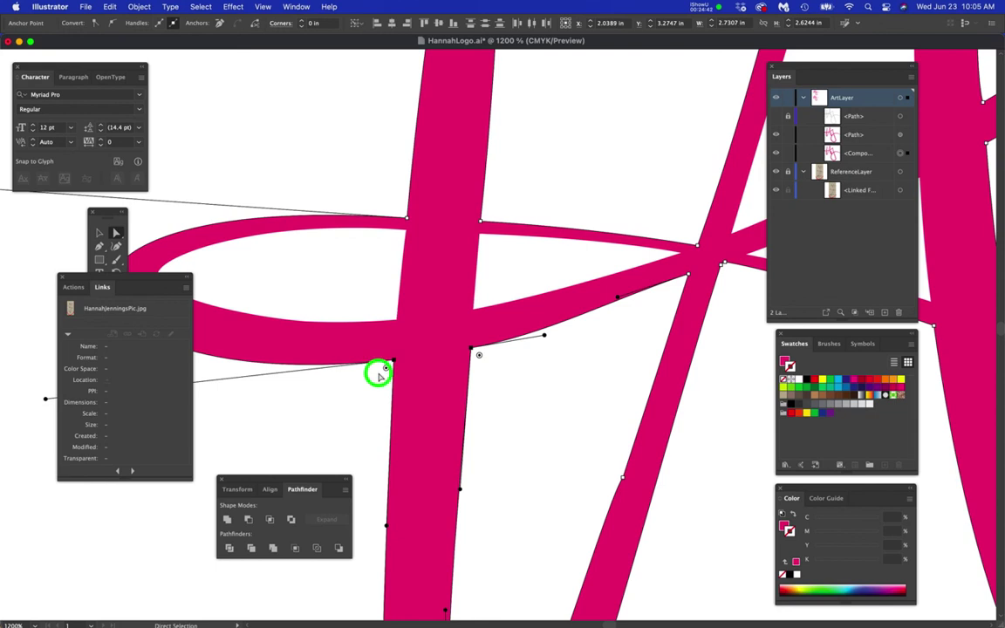
# - Curve the segment between the crossings into a smooth inner corner
pyautogui.click(612, 304)
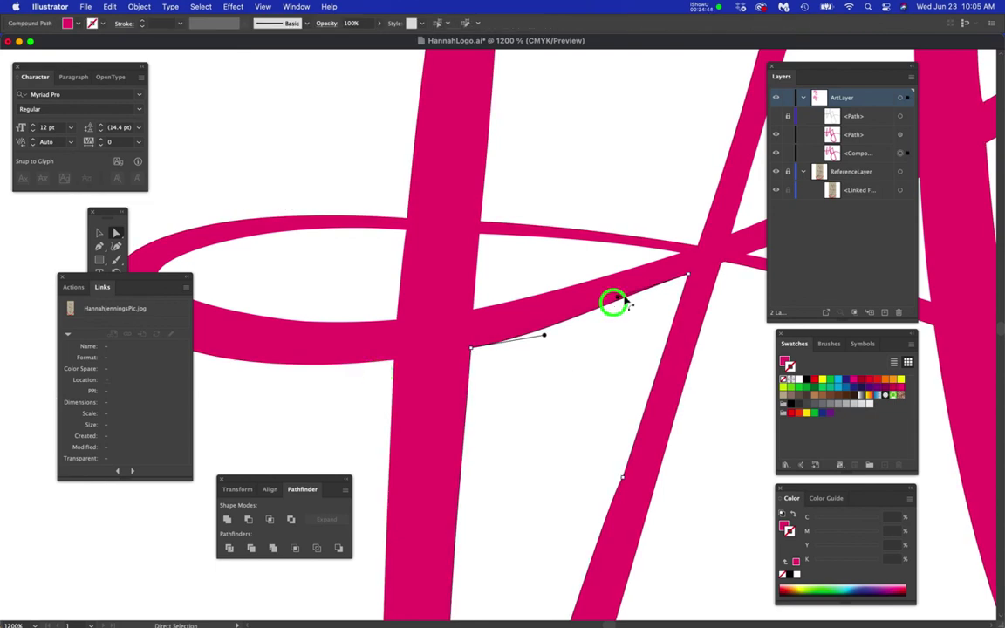
pyautogui.click(618, 301)
pyautogui.moveTo(618, 301); pyautogui.dragTo(620, 304)
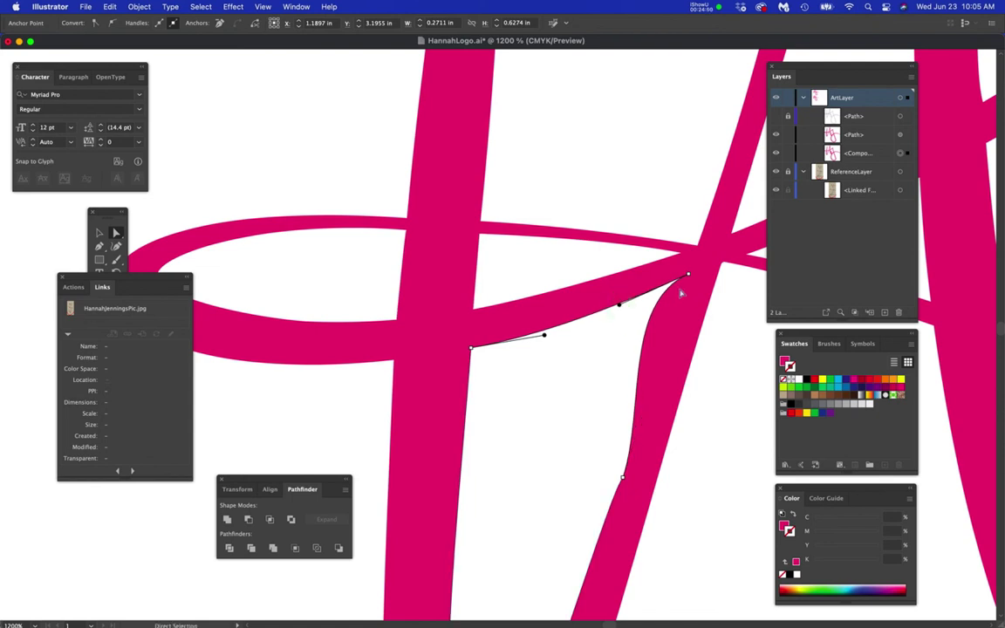
pyautogui.scroll(2, 683, 295)
# - Bend the upper-right crossing anchor's handle with the Pen tool to smooth the curve
pyautogui.click(694, 269)
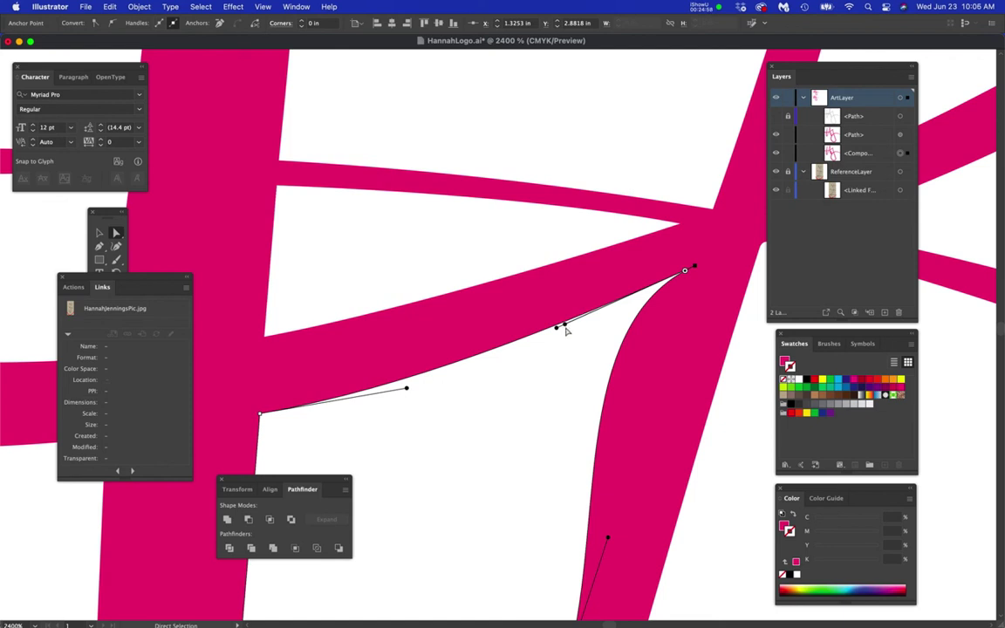
pyautogui.press('p')
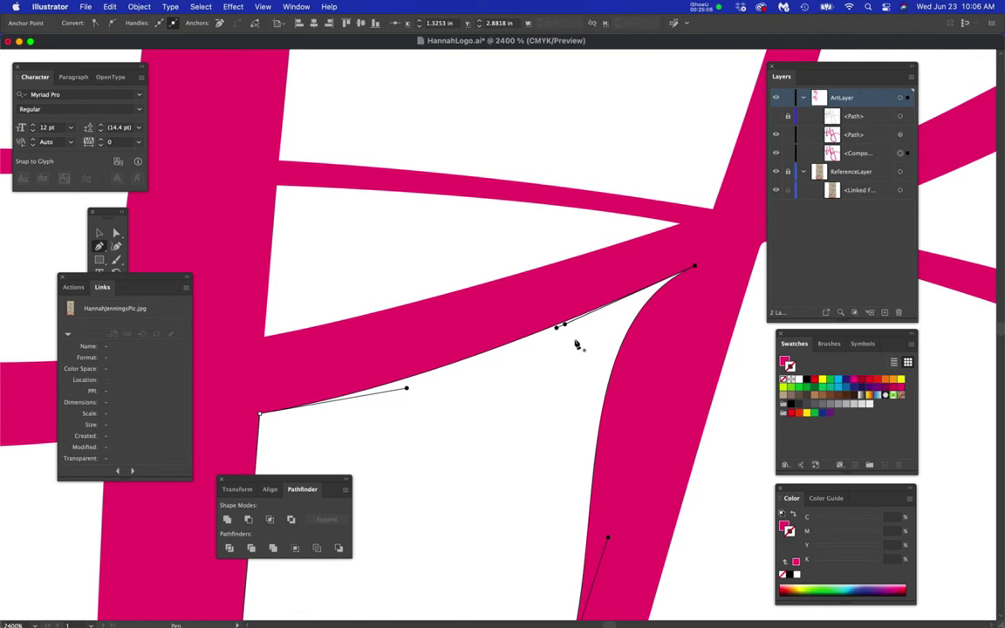
pyautogui.moveTo(564, 326)
pyautogui.mouseDown()
pyautogui.moveTo(579, 345)
pyautogui.moveTo(642, 361)
pyautogui.moveTo(668, 351)
pyautogui.mouseUp()
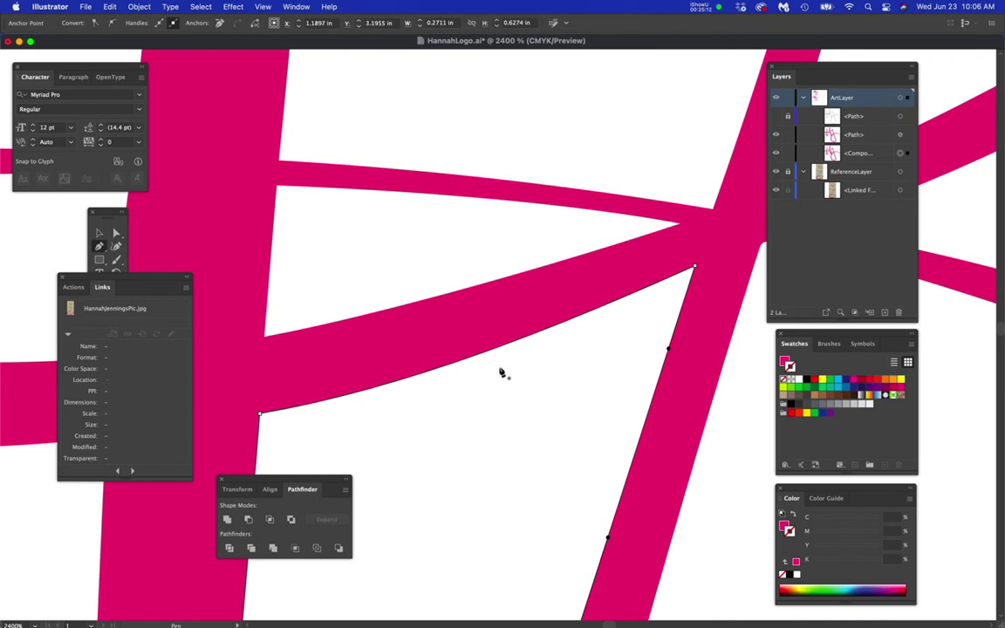
pyautogui.scroll(-6, 491, 377)
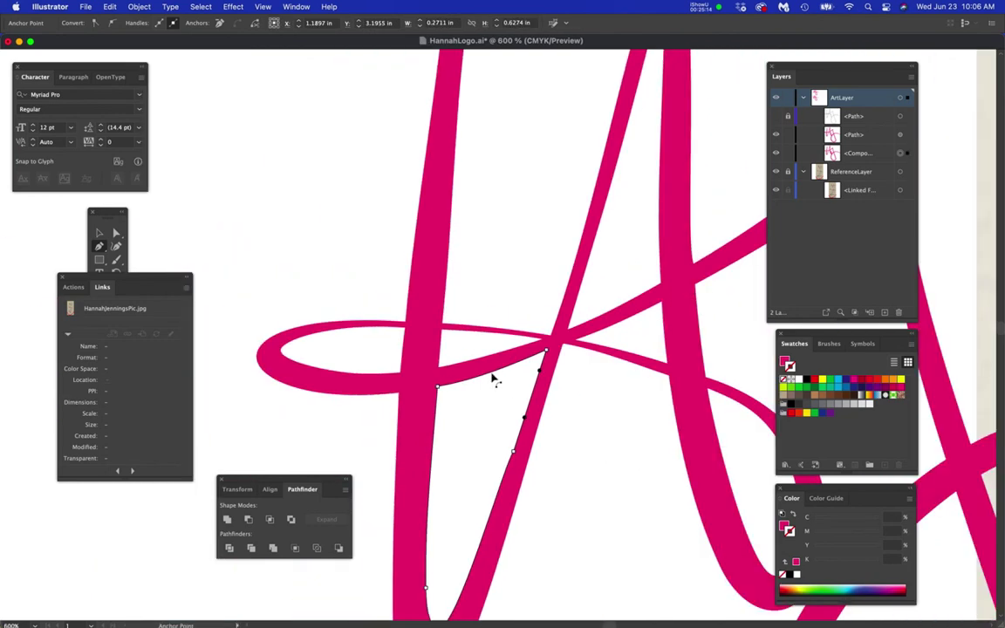
# - Zoom into the stroke crossing and nudge its anchor slightly upward
pyautogui.click(568, 419)
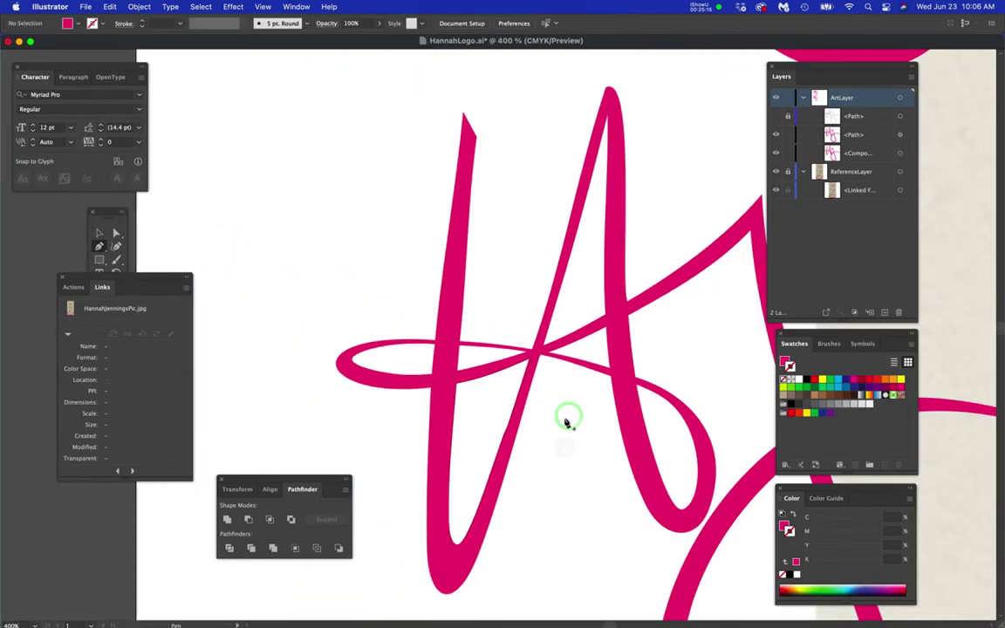
pyautogui.scroll(3, 541, 367)
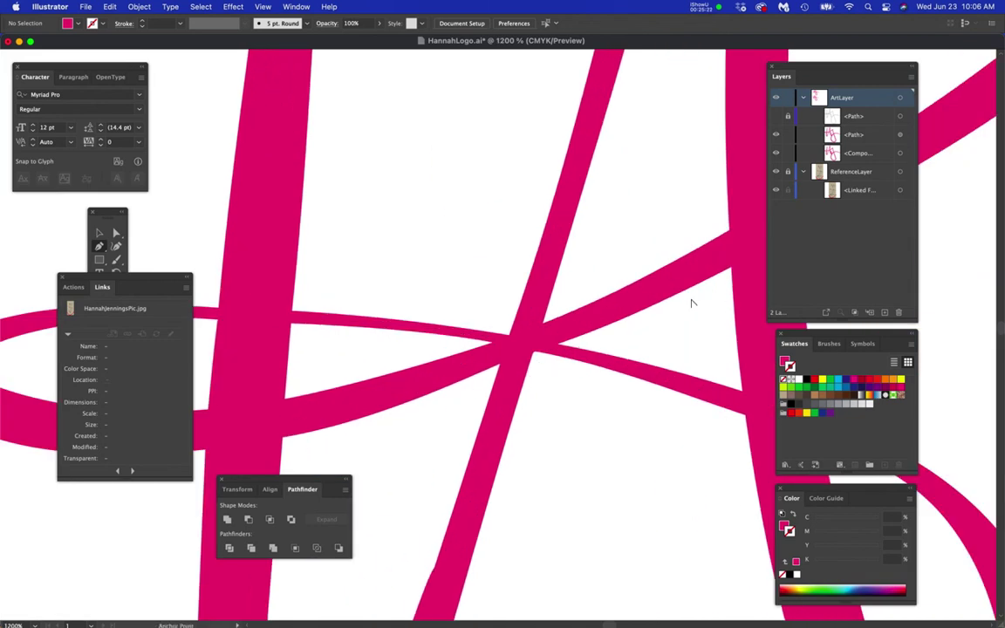
pyautogui.scroll(-2, 691, 303)
pyautogui.scroll(-4, 664, 324)
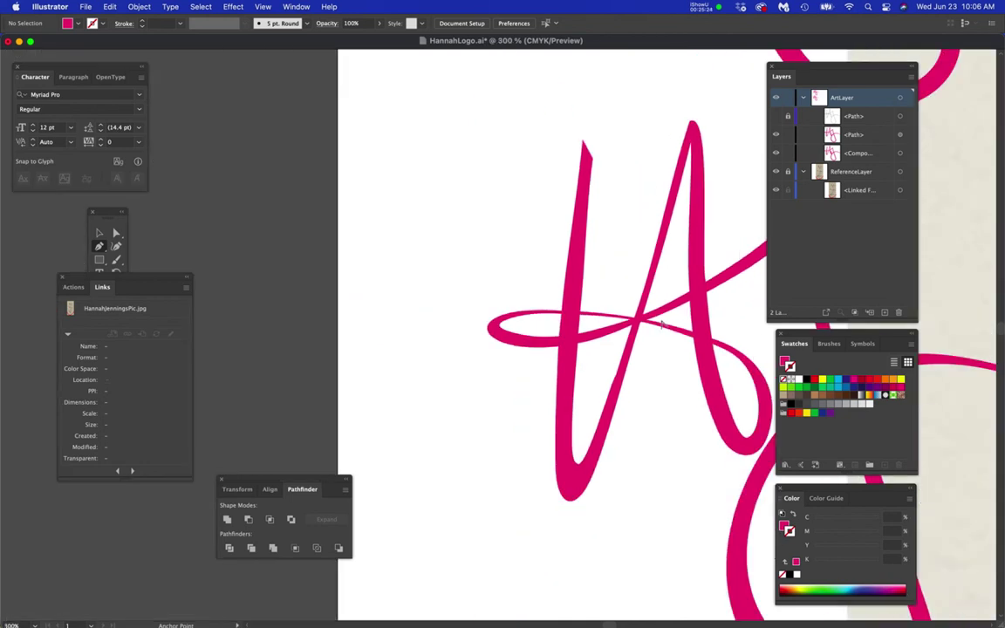
pyautogui.moveTo(630, 421); pyautogui.dragTo(576, 433)
pyautogui.scroll(4, 515, 367)
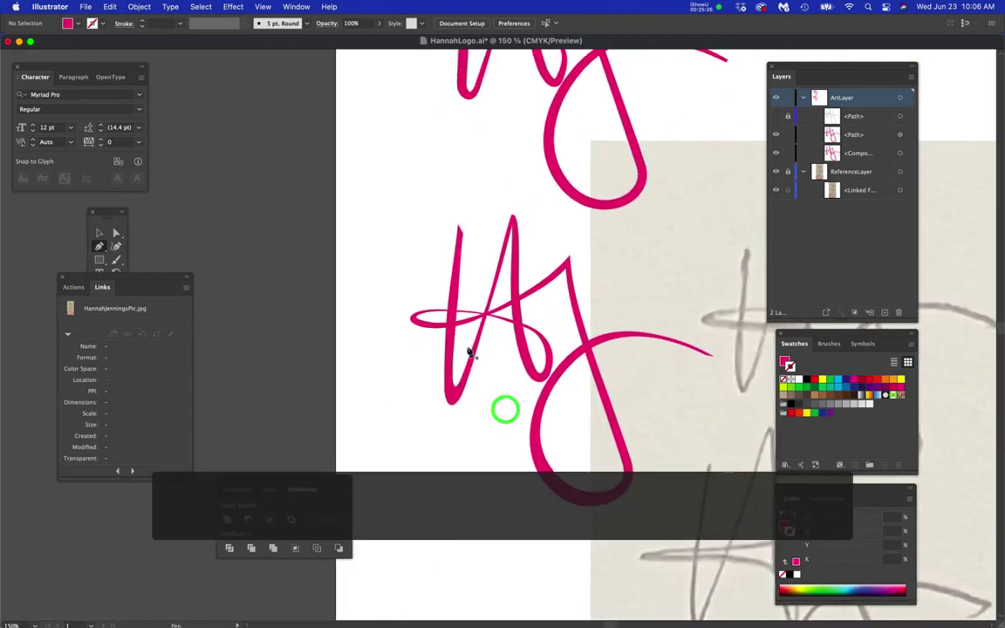
pyautogui.scroll(2, 523, 306)
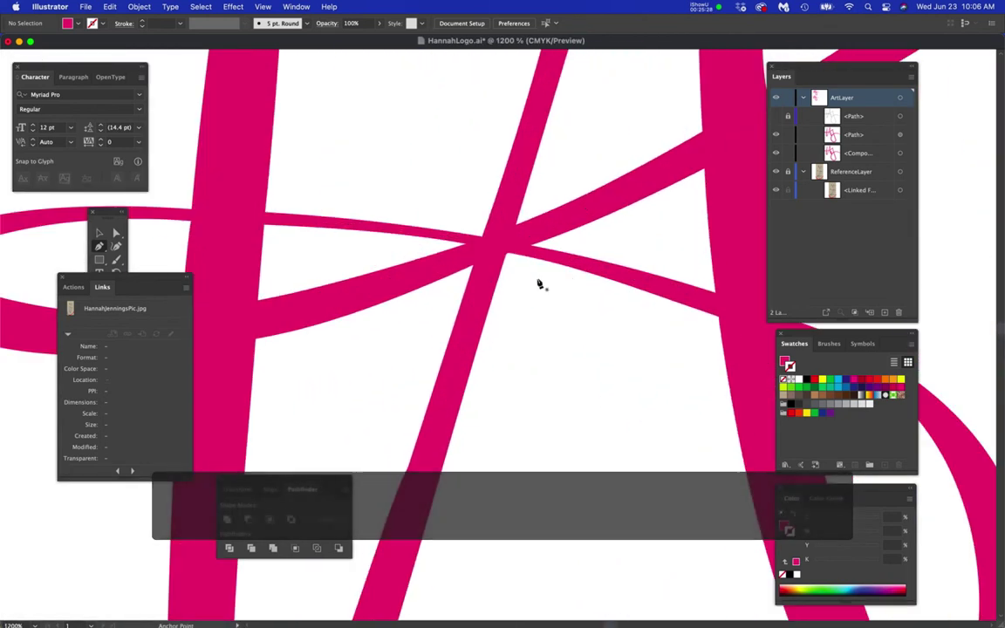
pyautogui.scroll(1, 483, 282)
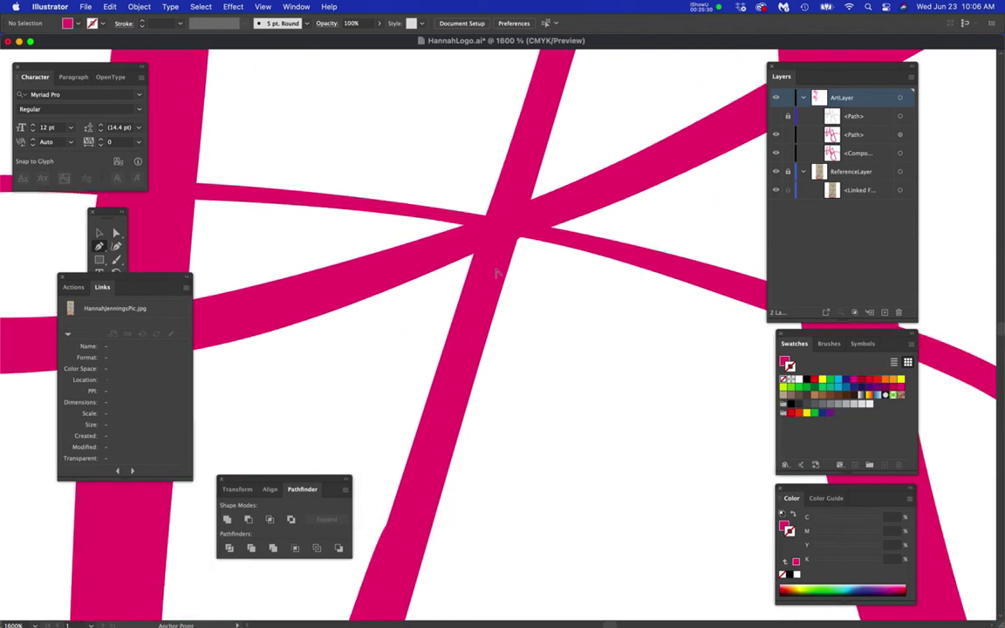
pyautogui.scroll(-2, 557, 288)
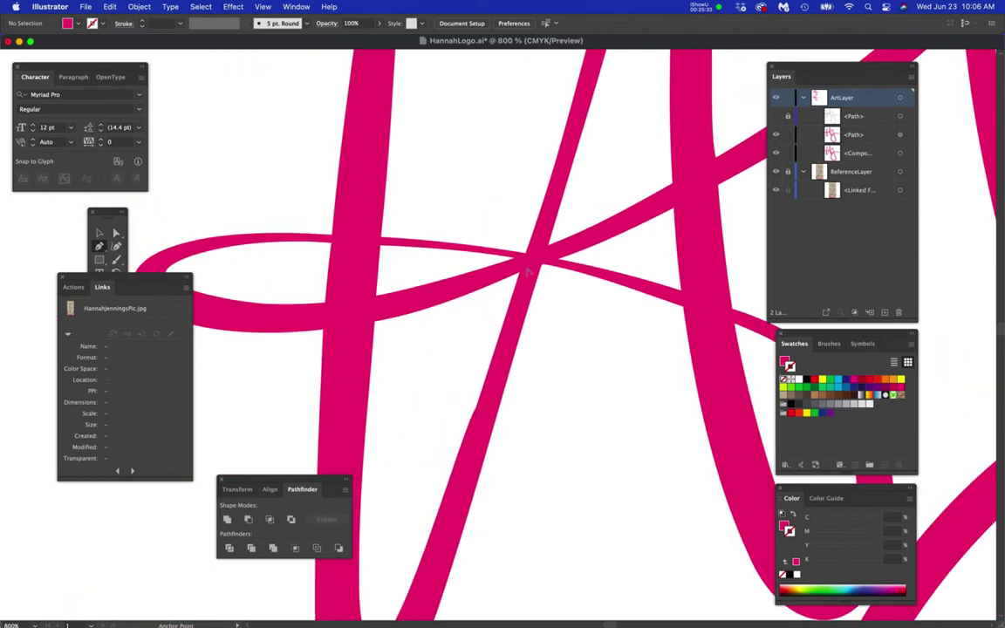
pyautogui.scroll(2, 515, 258)
pyautogui.moveTo(539, 274); pyautogui.dragTo(542, 263)
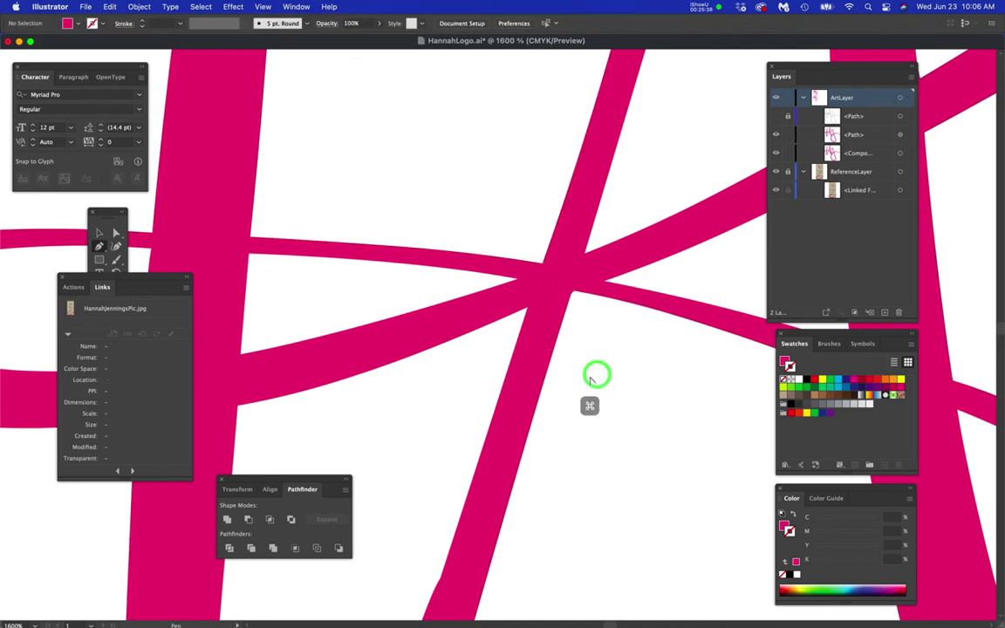
# - Shift the lower stroke's anchor left onto the junction
pyautogui.scroll(-2, 595, 377)
pyautogui.scroll(2, 567, 360)
pyautogui.moveTo(569, 329); pyautogui.dragTo(559, 334)
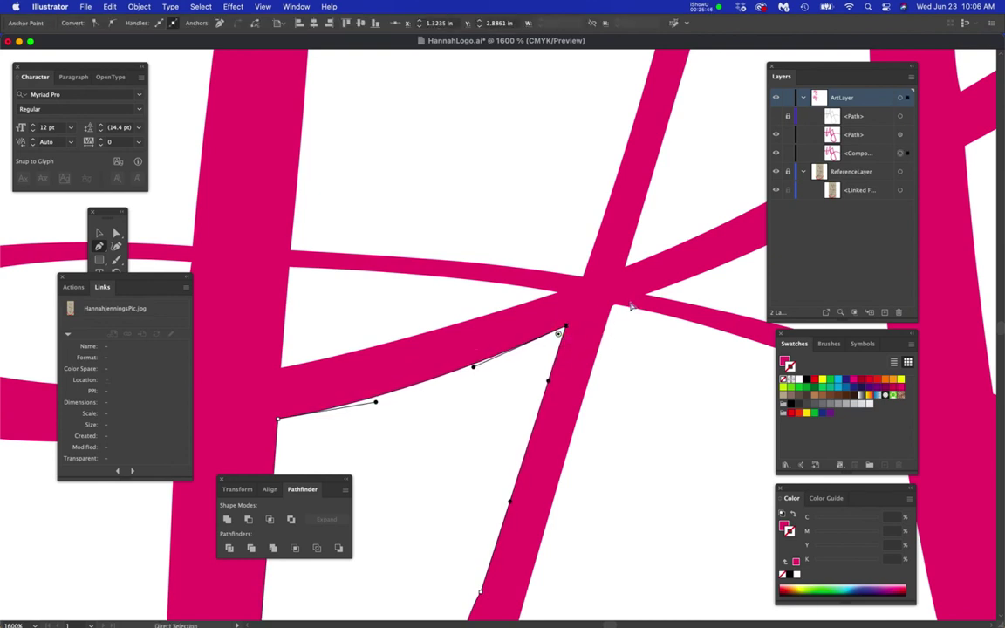
# - Pull the crossing anchor down and left toward the stroke edge
pyautogui.scroll(3, 622, 317)
pyautogui.click(660, 328)
pyautogui.moveTo(648, 336)
pyautogui.mouseDown()
pyautogui.moveTo(637, 352)
pyautogui.moveTo(660, 321)
pyautogui.moveTo(673, 327)
pyautogui.moveTo(643, 319)
pyautogui.mouseUp()
pyautogui.scroll(-4, 673, 377)
pyautogui.moveTo(685, 412); pyautogui.dragTo(454, 363)
# - Select the loop curve's anchors and bend the curve to follow the inner stroke edge
pyautogui.keyDown('super'); pyautogui.click(583, 347); pyautogui.keyUp('super')
pyautogui.keyDown('super'); pyautogui.click(458, 354); pyautogui.keyUp('super')
pyautogui.moveTo(620, 452); pyautogui.dragTo(422, 301)
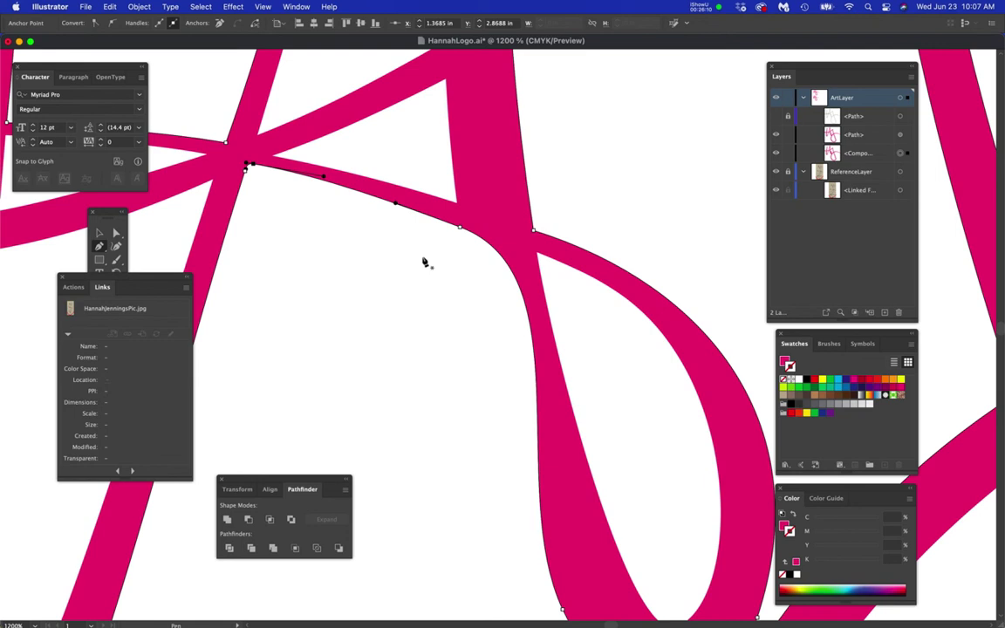
pyautogui.press('a')
pyautogui.click(459, 229)
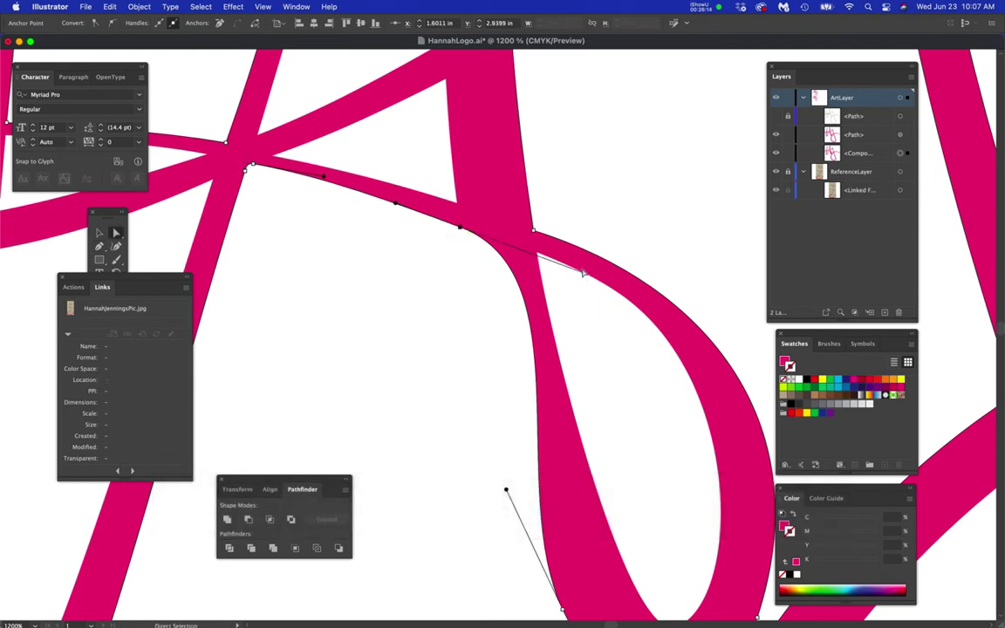
pyautogui.scroll(3, 560, 273)
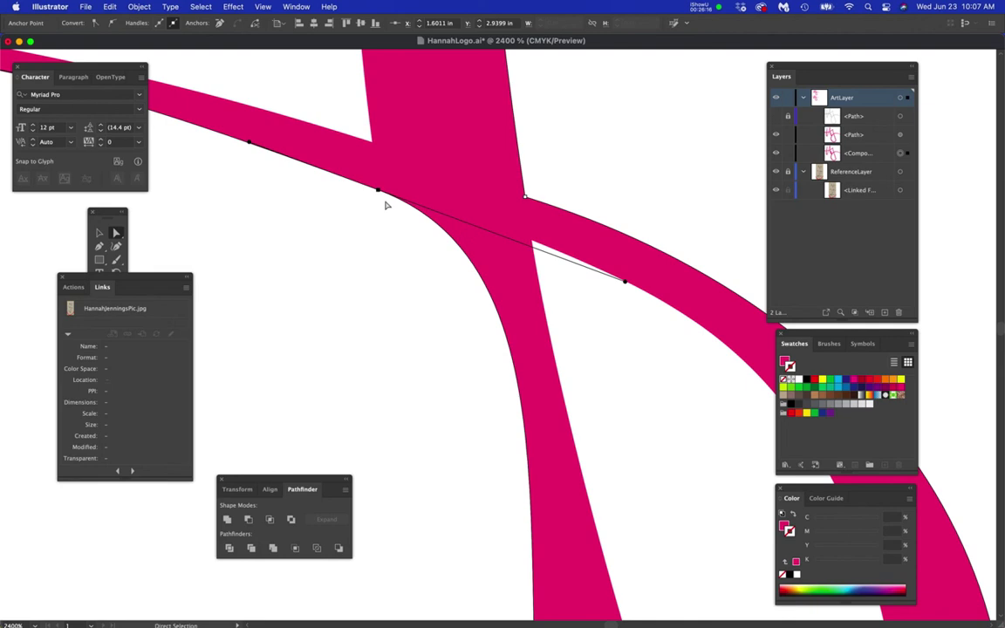
pyautogui.moveTo(624, 282)
pyautogui.mouseDown()
pyautogui.moveTo(615, 295)
pyautogui.moveTo(619, 279)
pyautogui.mouseUp()
# - Alt-drag one direction handle independently with the Pen tool to finish reshaping the curve
pyautogui.press('p')
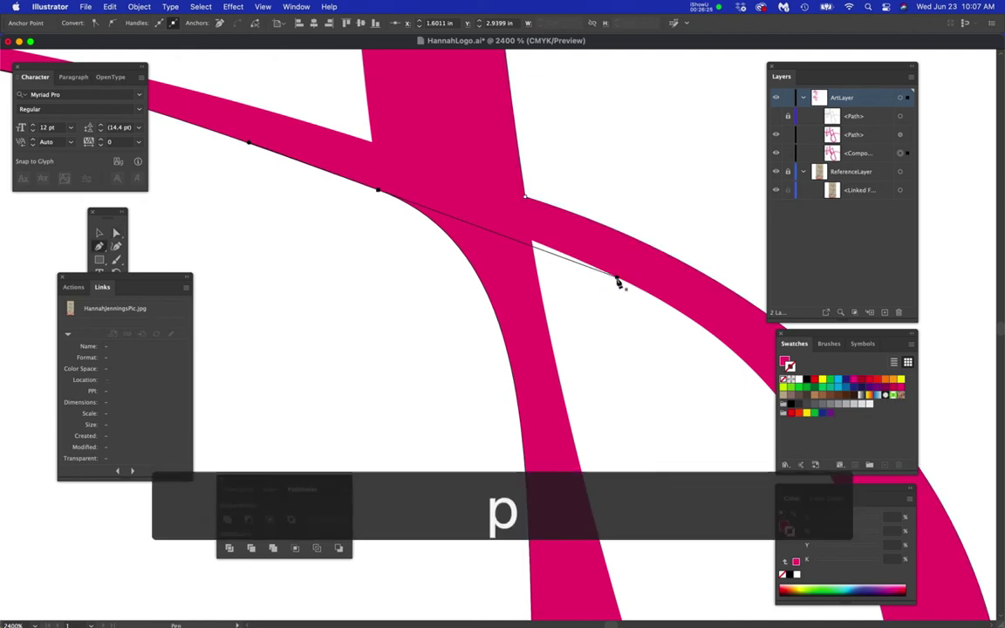
pyautogui.moveTo(617, 279); pyautogui.dragTo(419, 333)
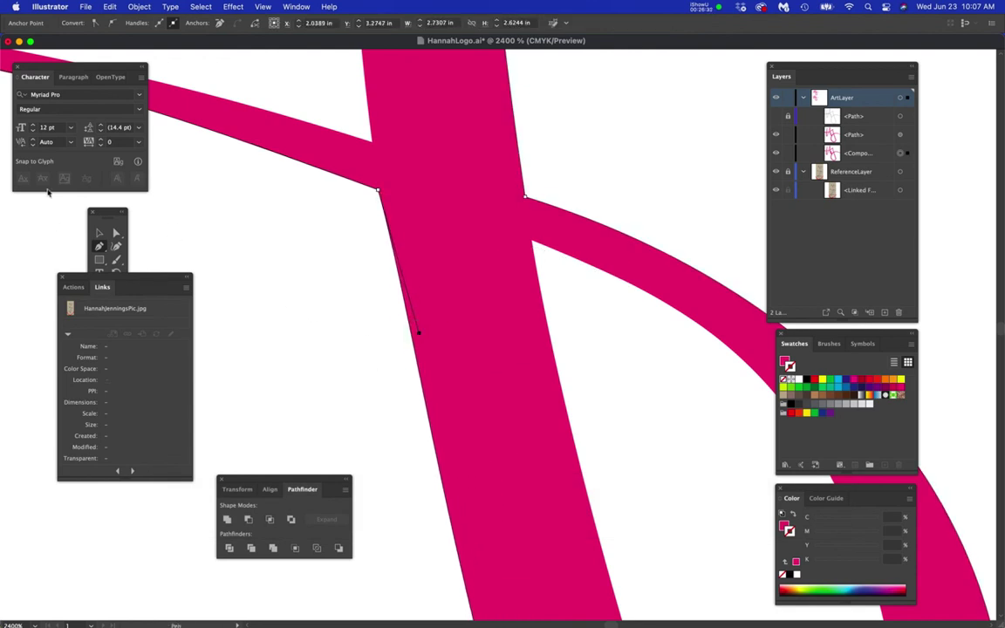
pyautogui.click(116, 233)
pyautogui.scroll(-6, 336, 347)
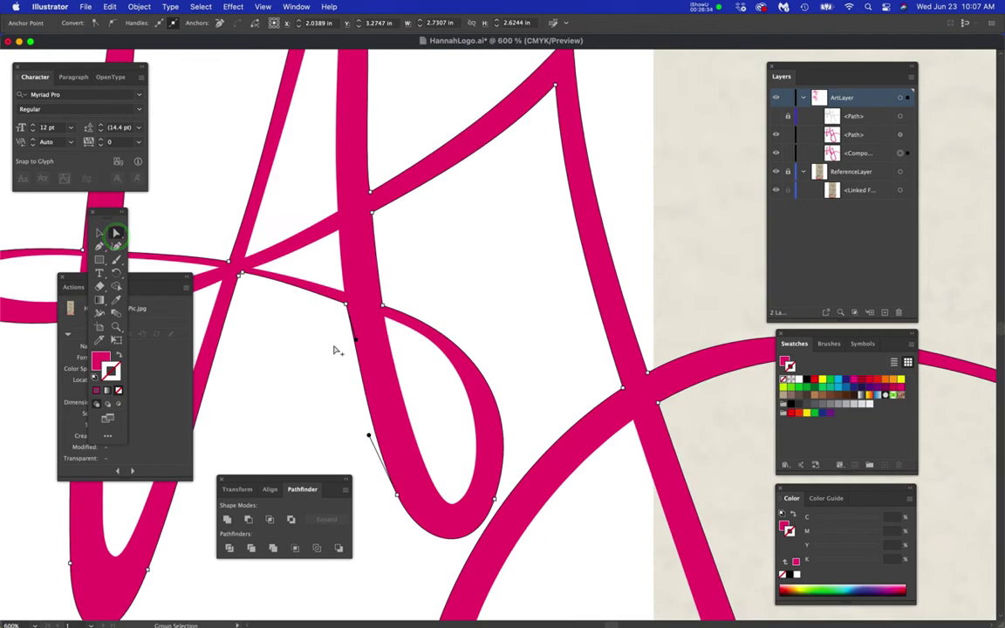
# - Nudge the anchor at the loop's bottom upward and deselect the shape
pyautogui.click(405, 333)
pyautogui.moveTo(383, 369); pyautogui.dragTo(581, 350)
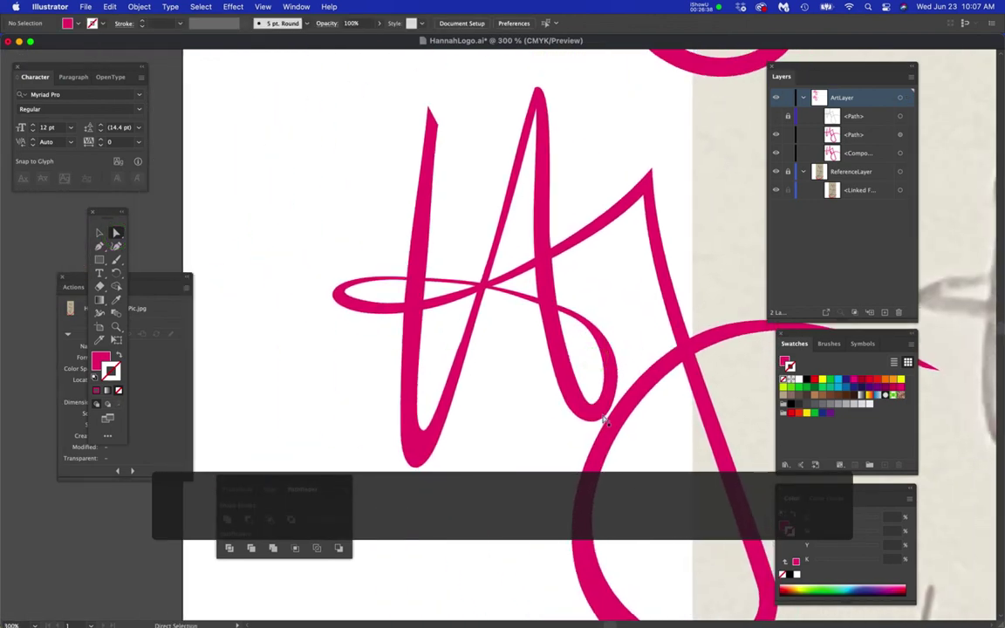
pyautogui.keyDown('super'); pyautogui.click(600, 417); pyautogui.keyUp('super')
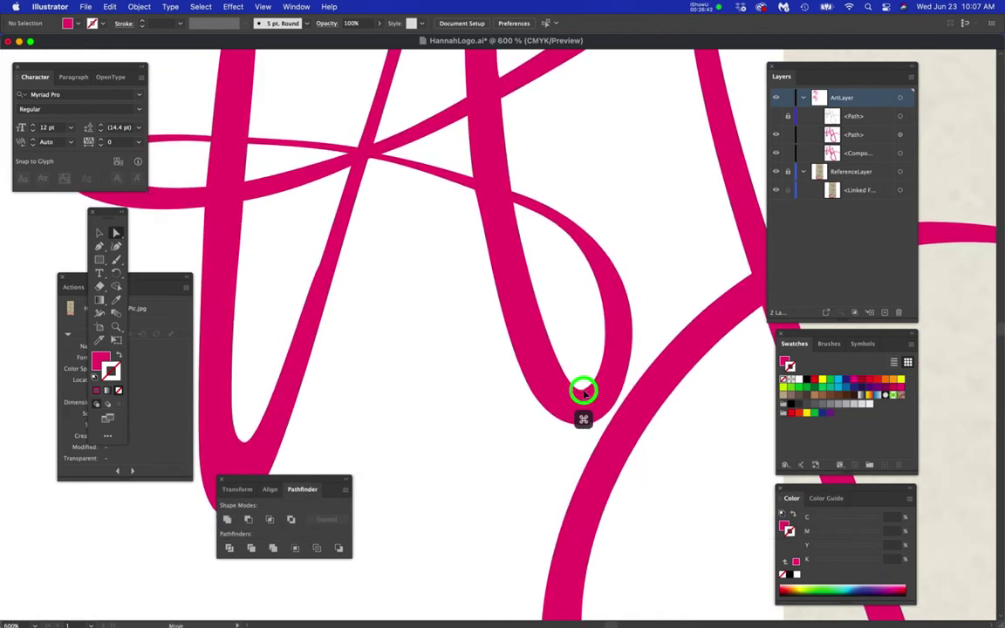
pyautogui.click(584, 394)
pyautogui.moveTo(584, 393); pyautogui.dragTo(583, 382)
pyautogui.click(472, 434)
# - Zoom out to both monograms and dock the Transform, Align and Pathfinder panels below Actions
pyautogui.scroll(-6, 503, 417)
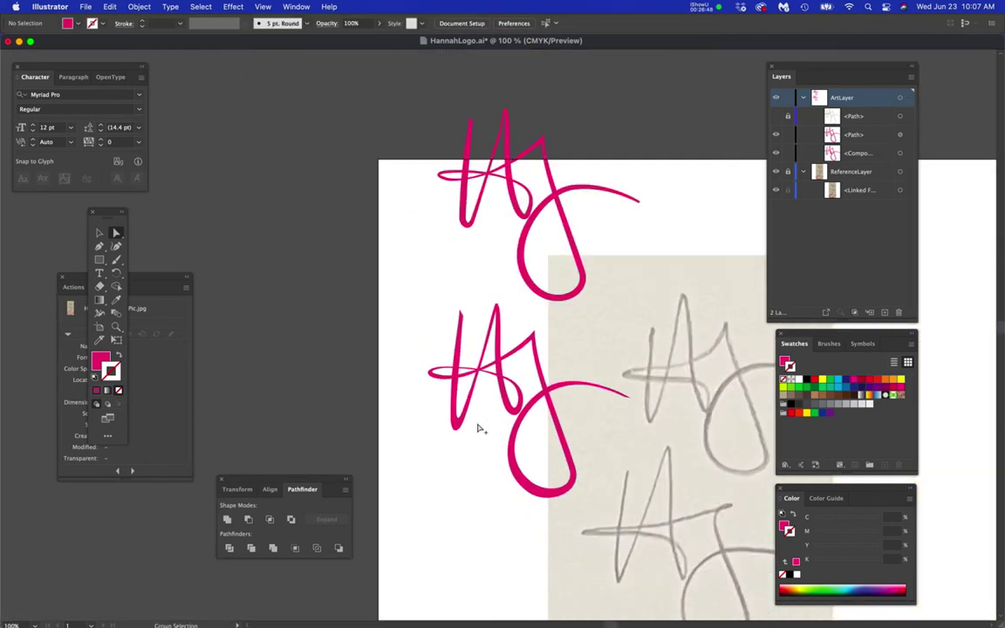
pyautogui.scroll(-1, 381, 406)
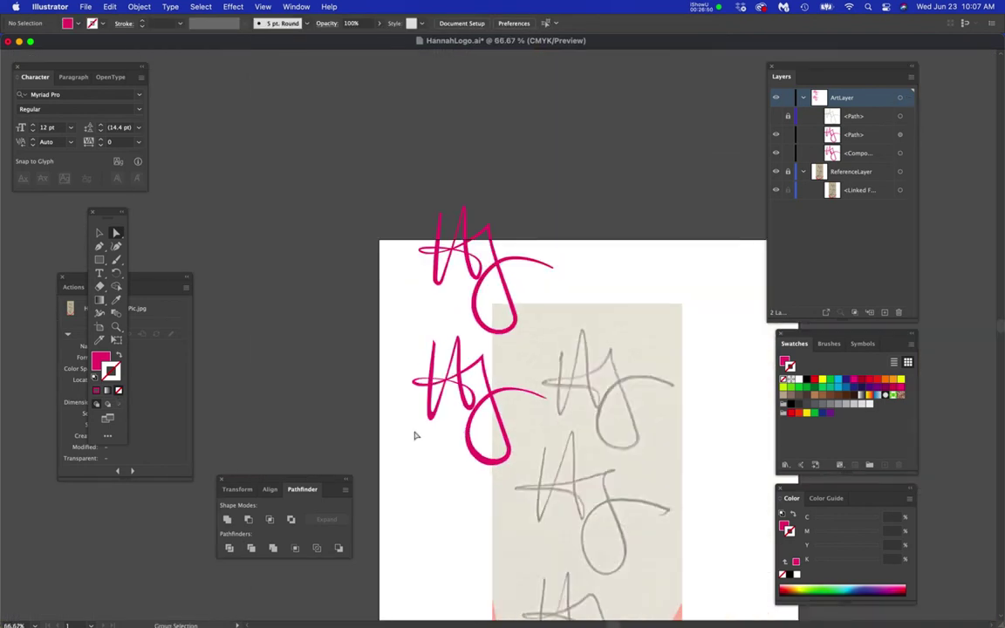
pyautogui.press('space')
pyautogui.moveTo(444, 417); pyautogui.dragTo(402, 305)
pyautogui.moveTo(403, 304); pyautogui.dragTo(495, 406)
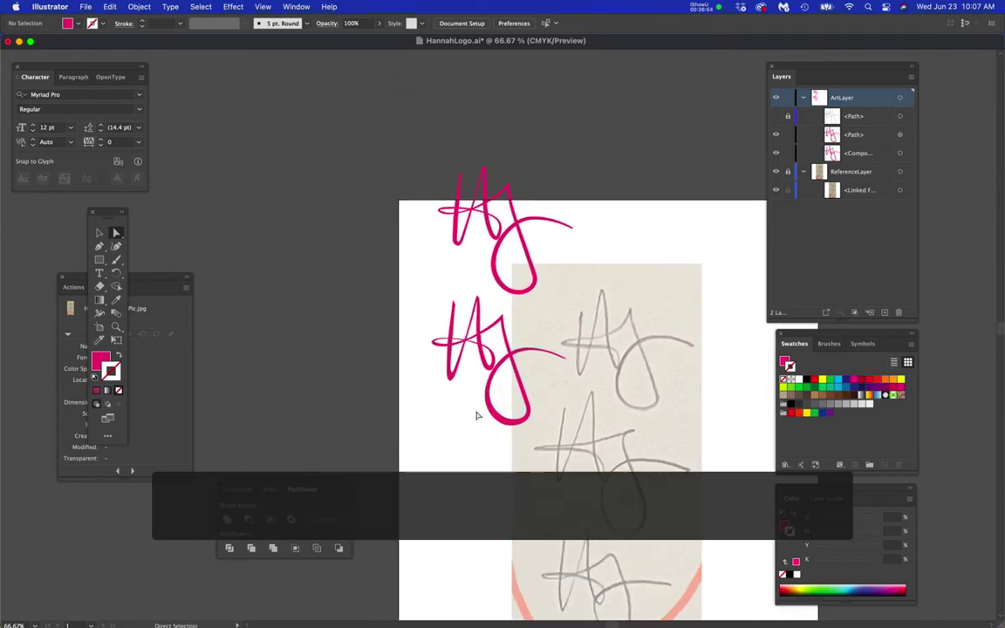
pyautogui.moveTo(288, 486); pyautogui.dragTo(130, 507)
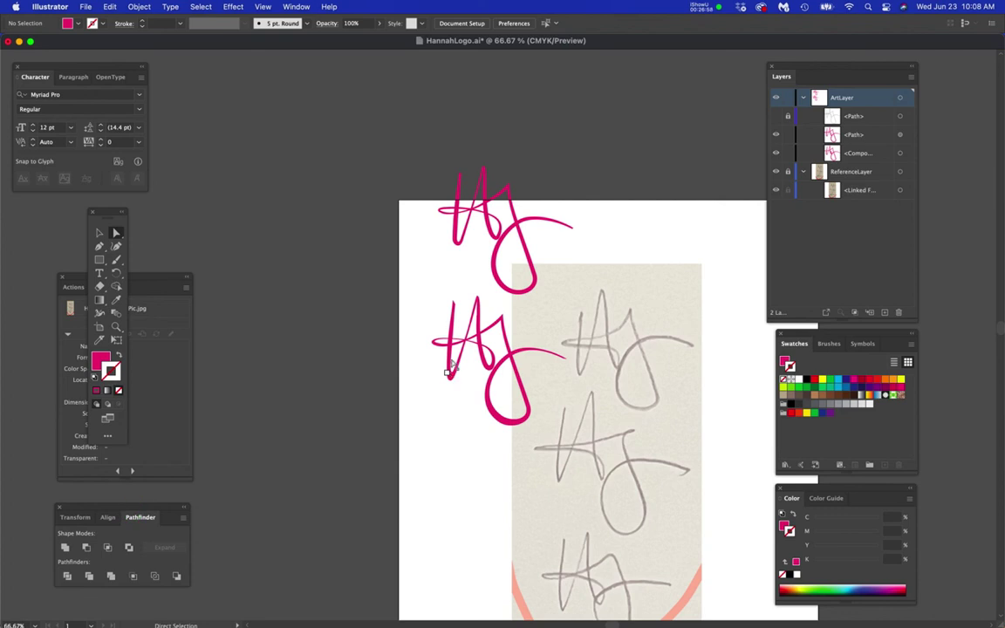